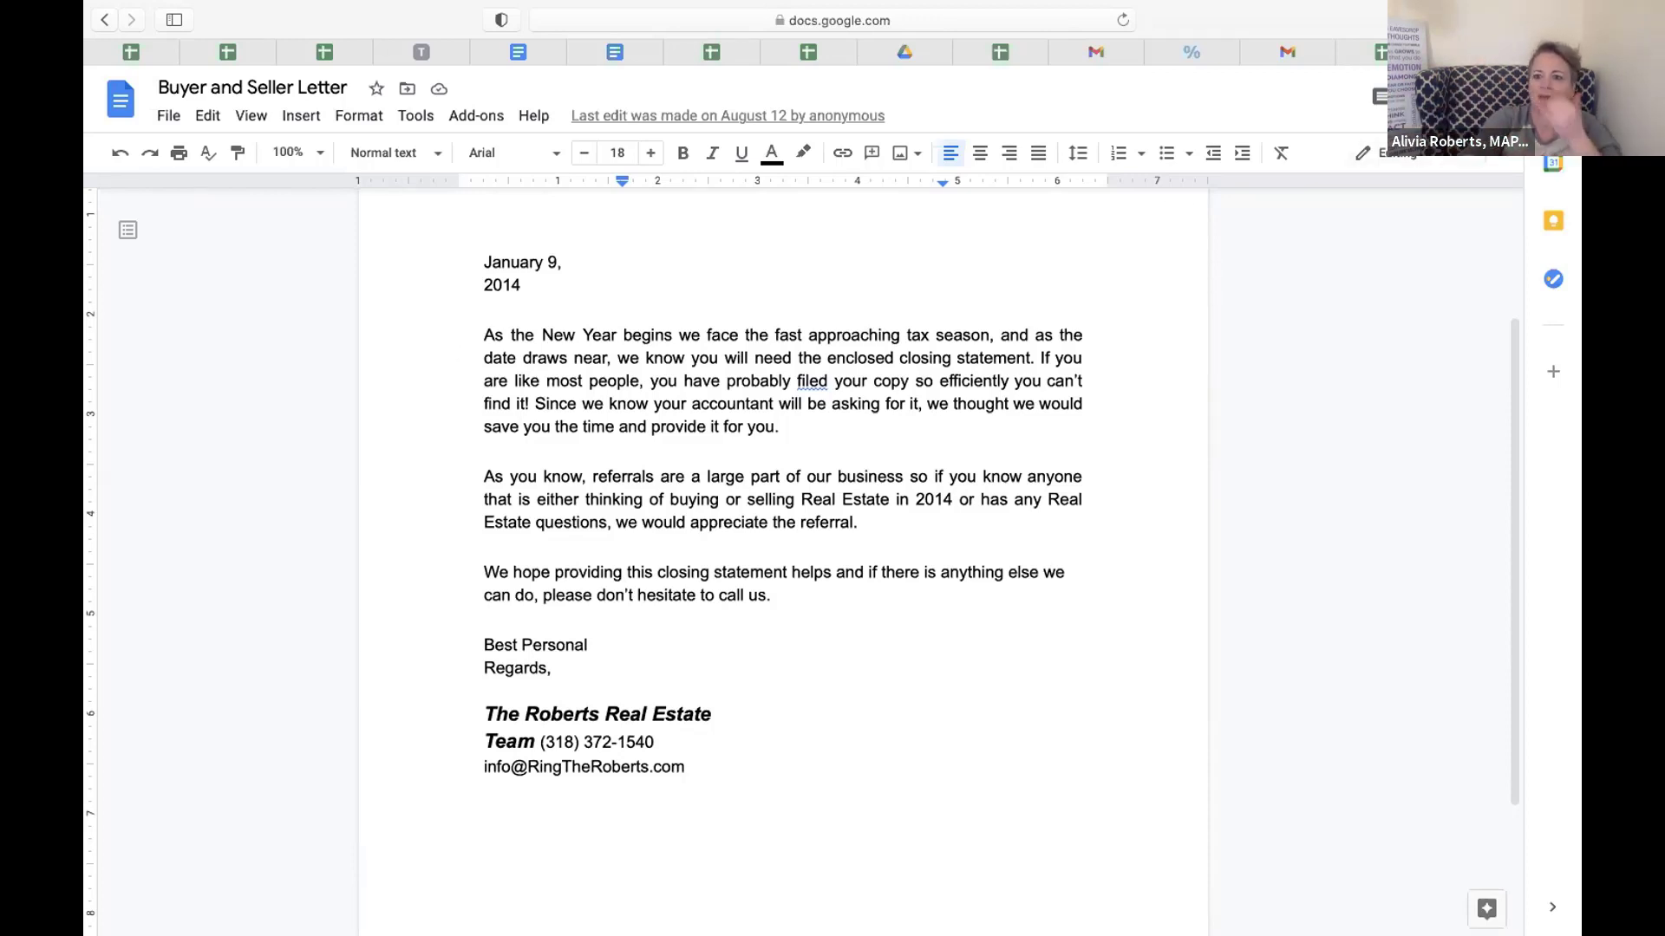
Step: Open the Honeymoon of Communication: Listing spreadsheet from its link in the Open Source library sheet
{"action": "left_click", "coordinate": [1356, 52]}
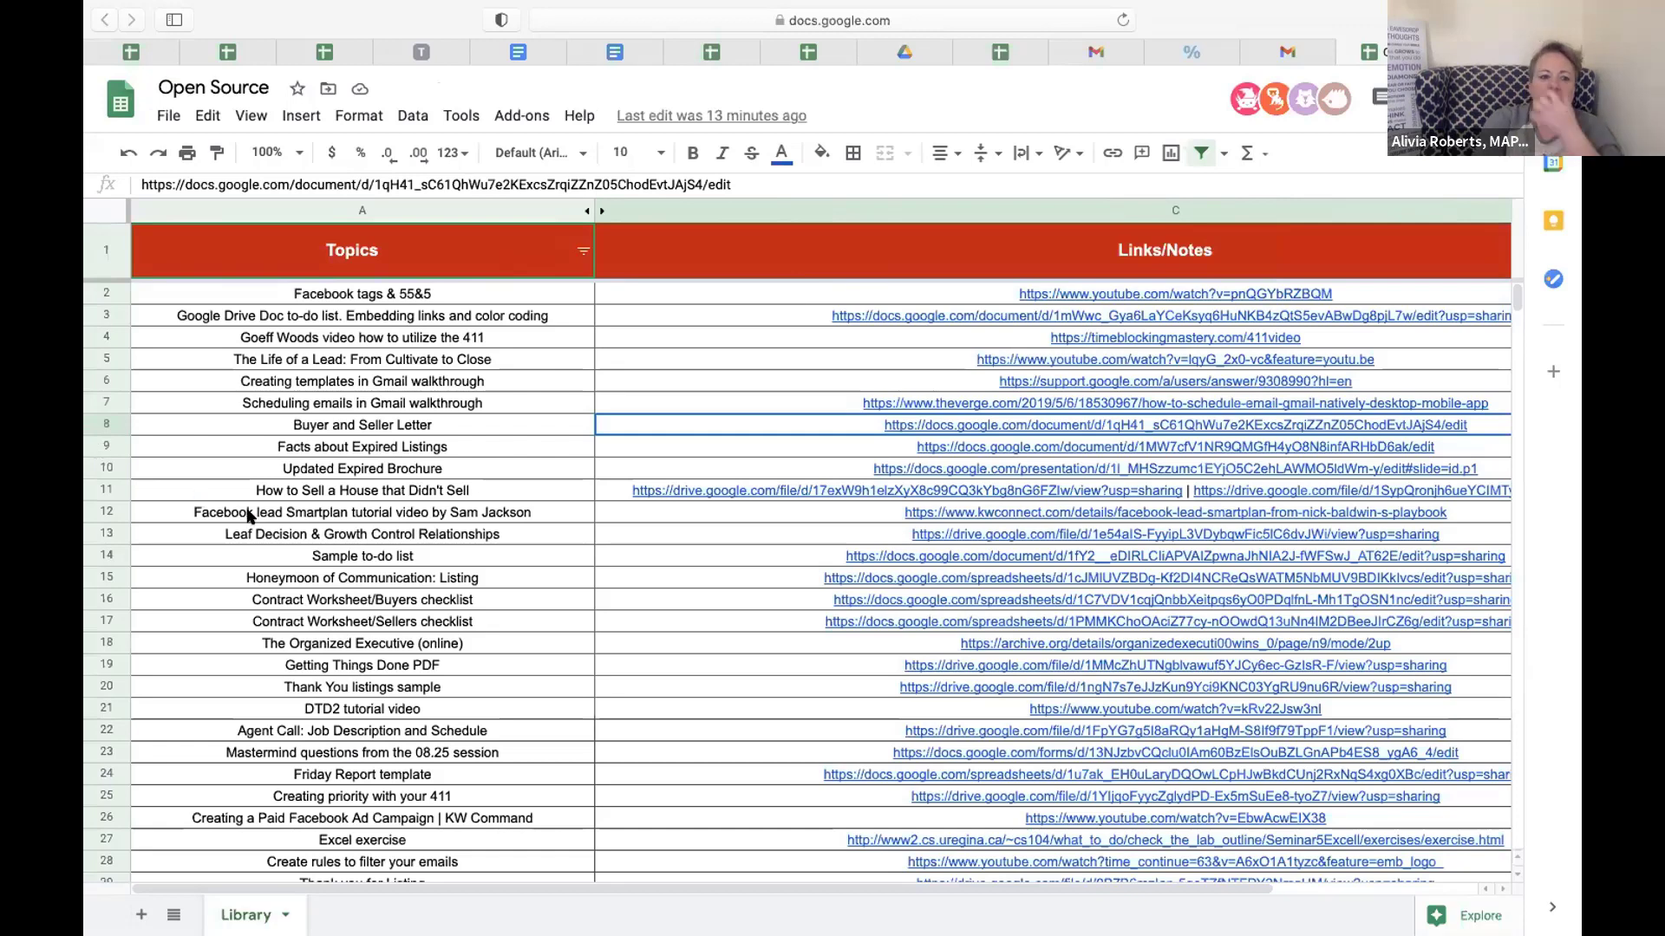
{"action": "scroll", "coordinate": [376, 494], "scroll_direction": "down", "scroll_amount": 1}
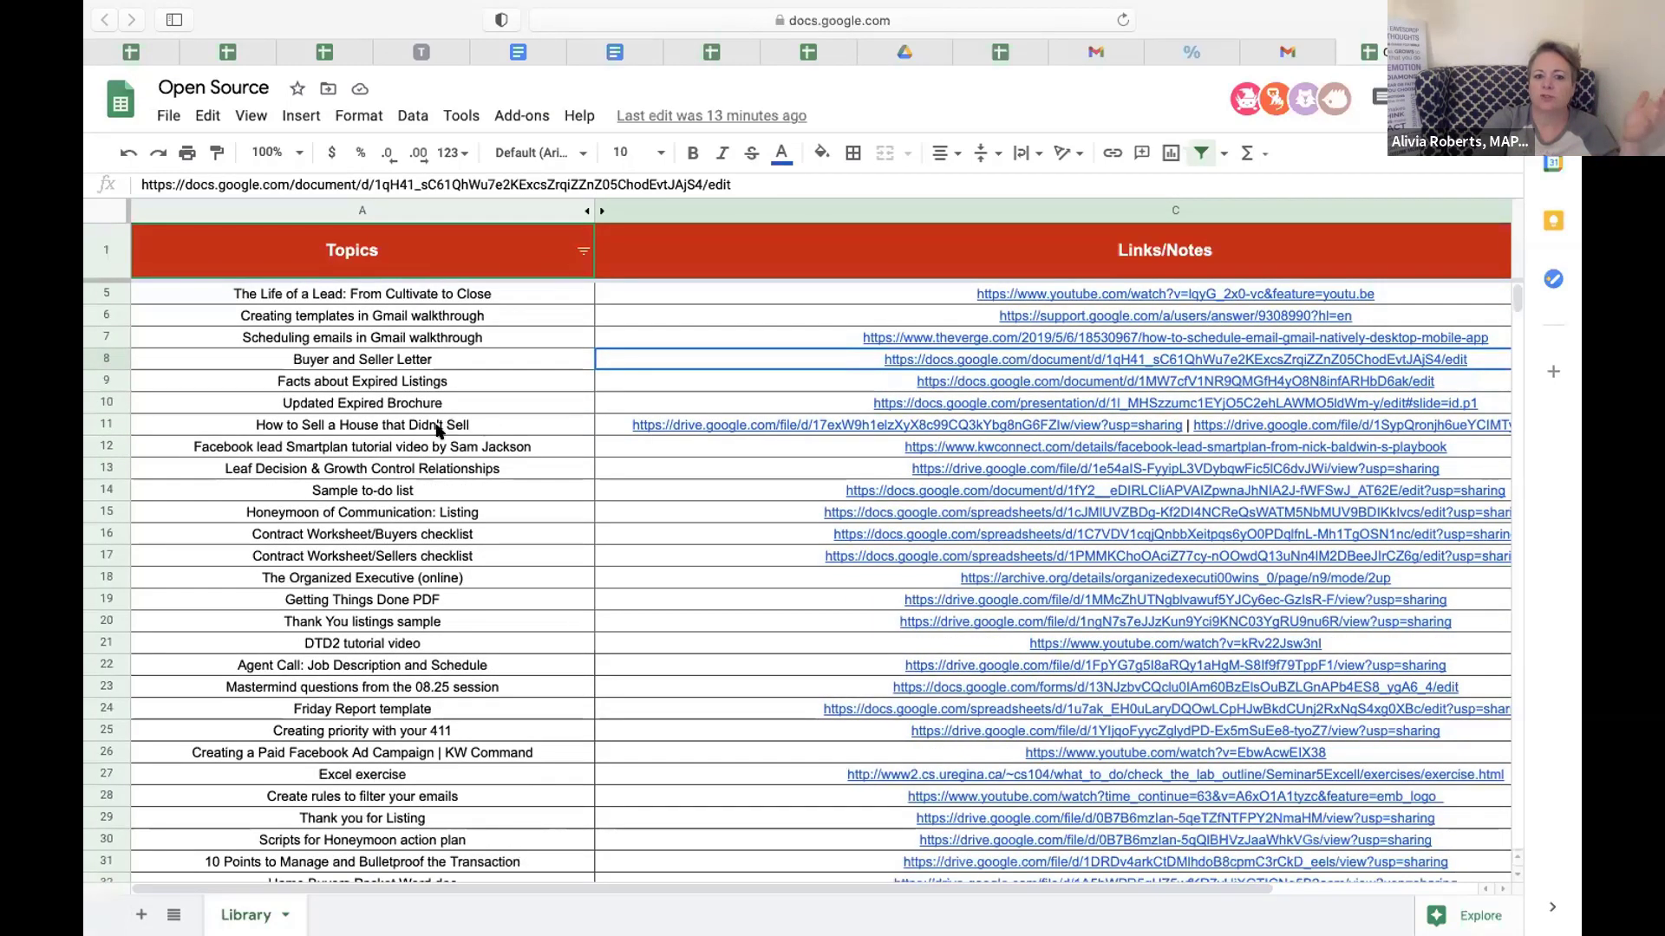
{"action": "scroll", "coordinate": [446, 502], "scroll_direction": "down", "scroll_amount": 1}
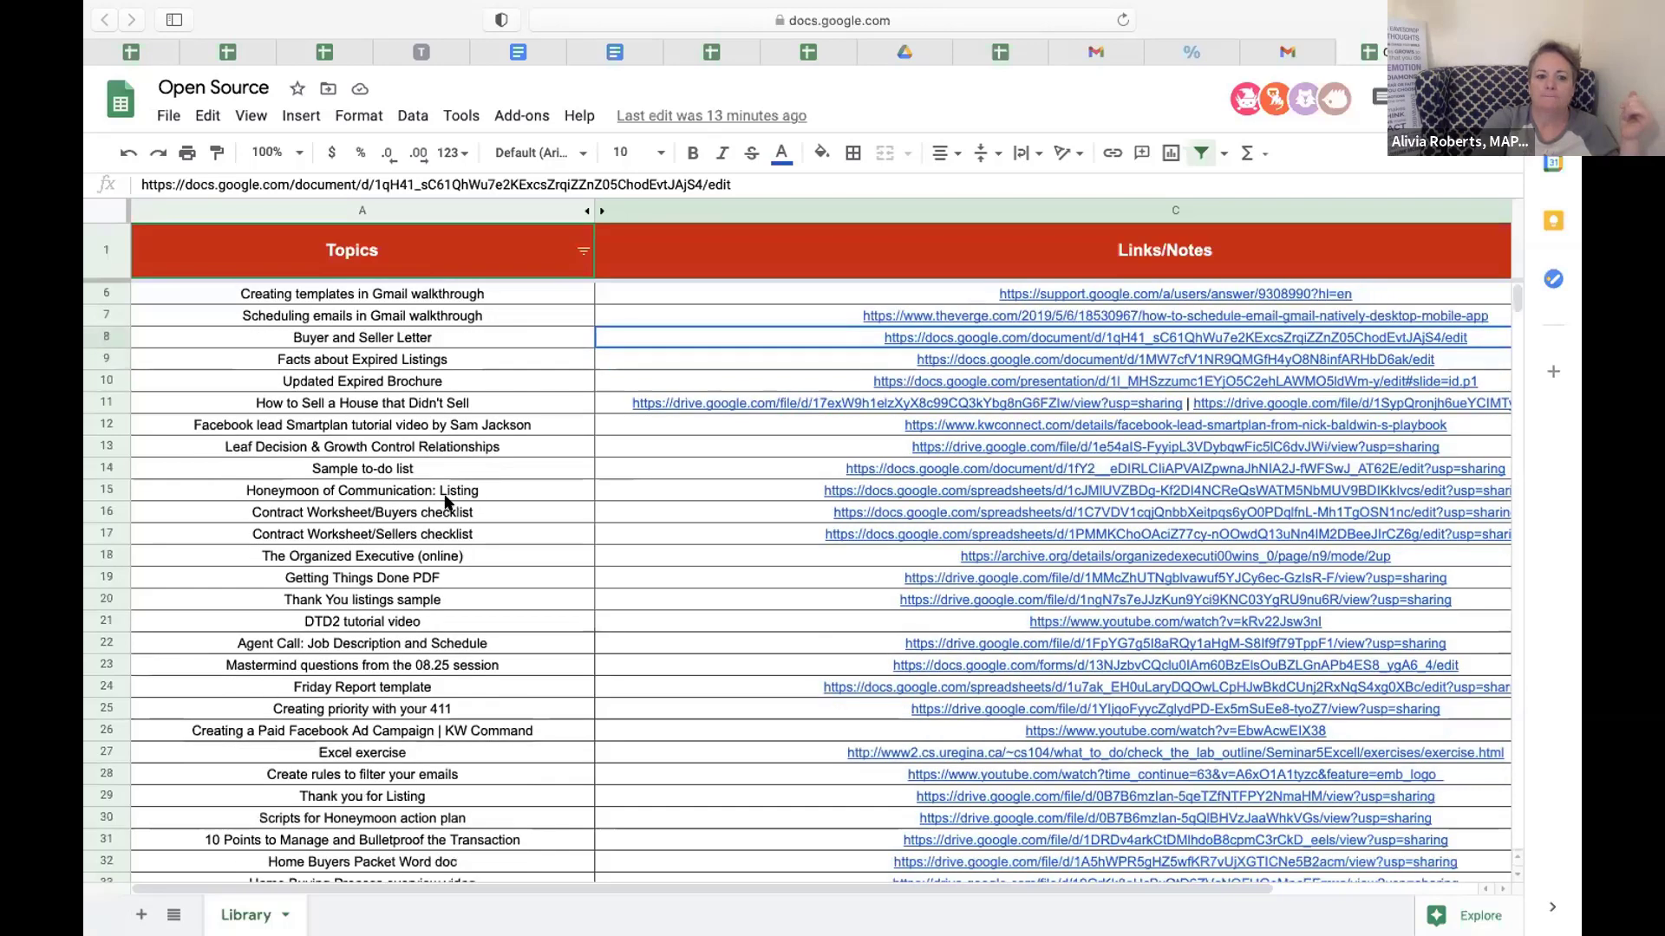
{"action": "scroll", "coordinate": [446, 503], "scroll_direction": "down", "scroll_amount": 1}
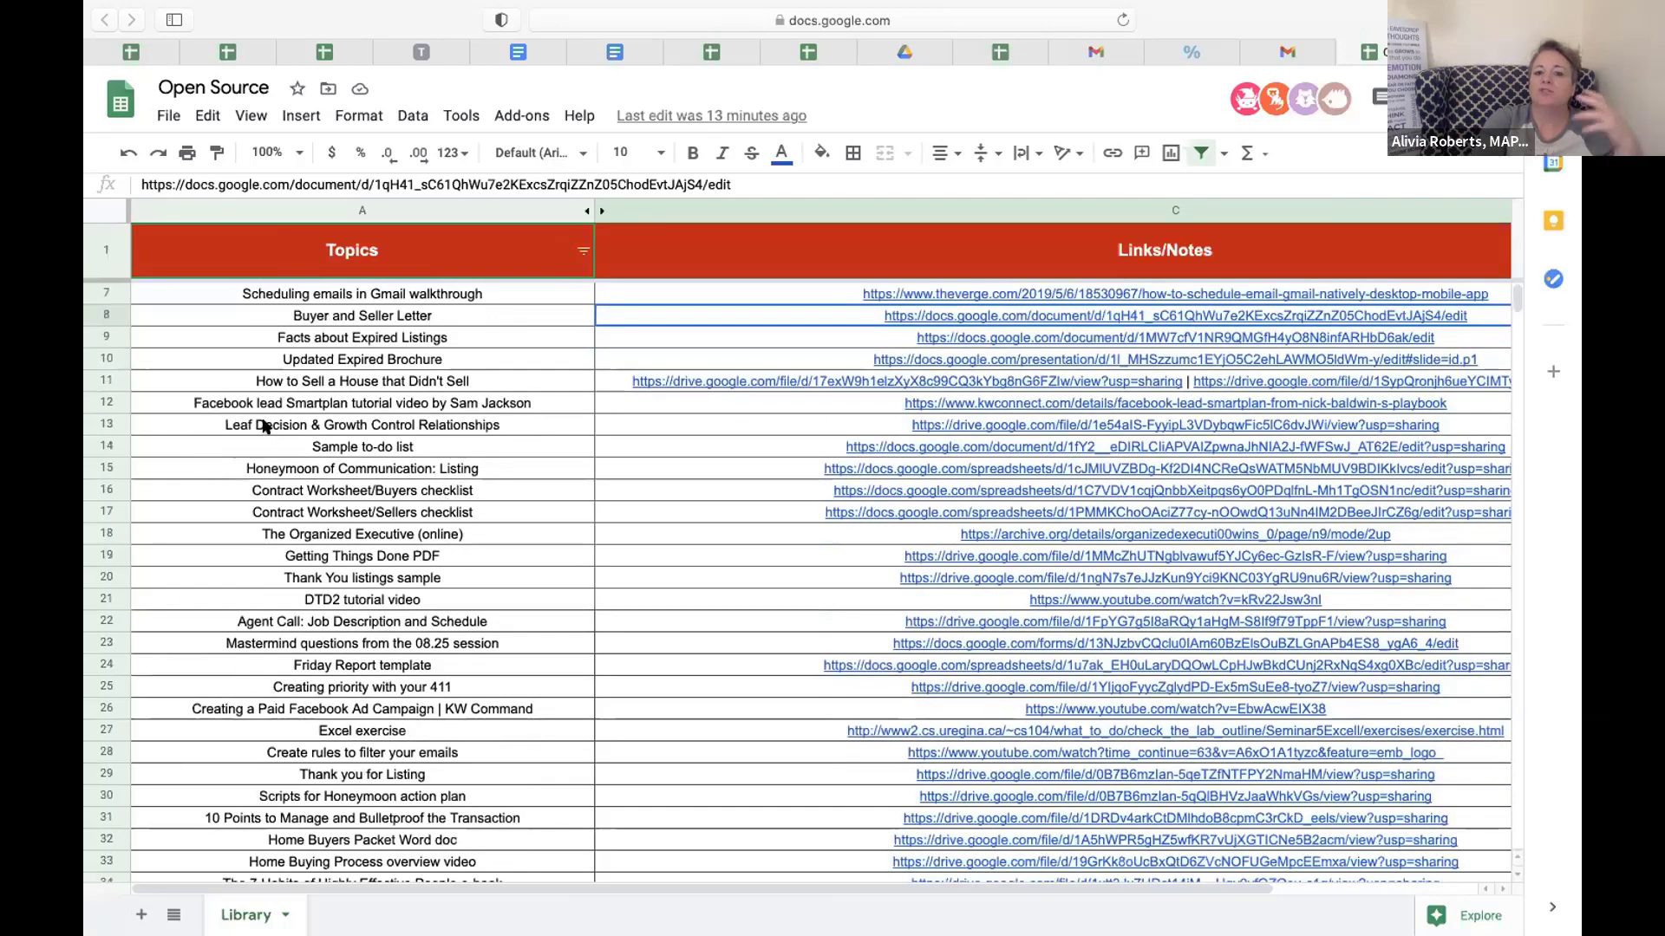
{"action": "left_click", "coordinate": [108, 422]}
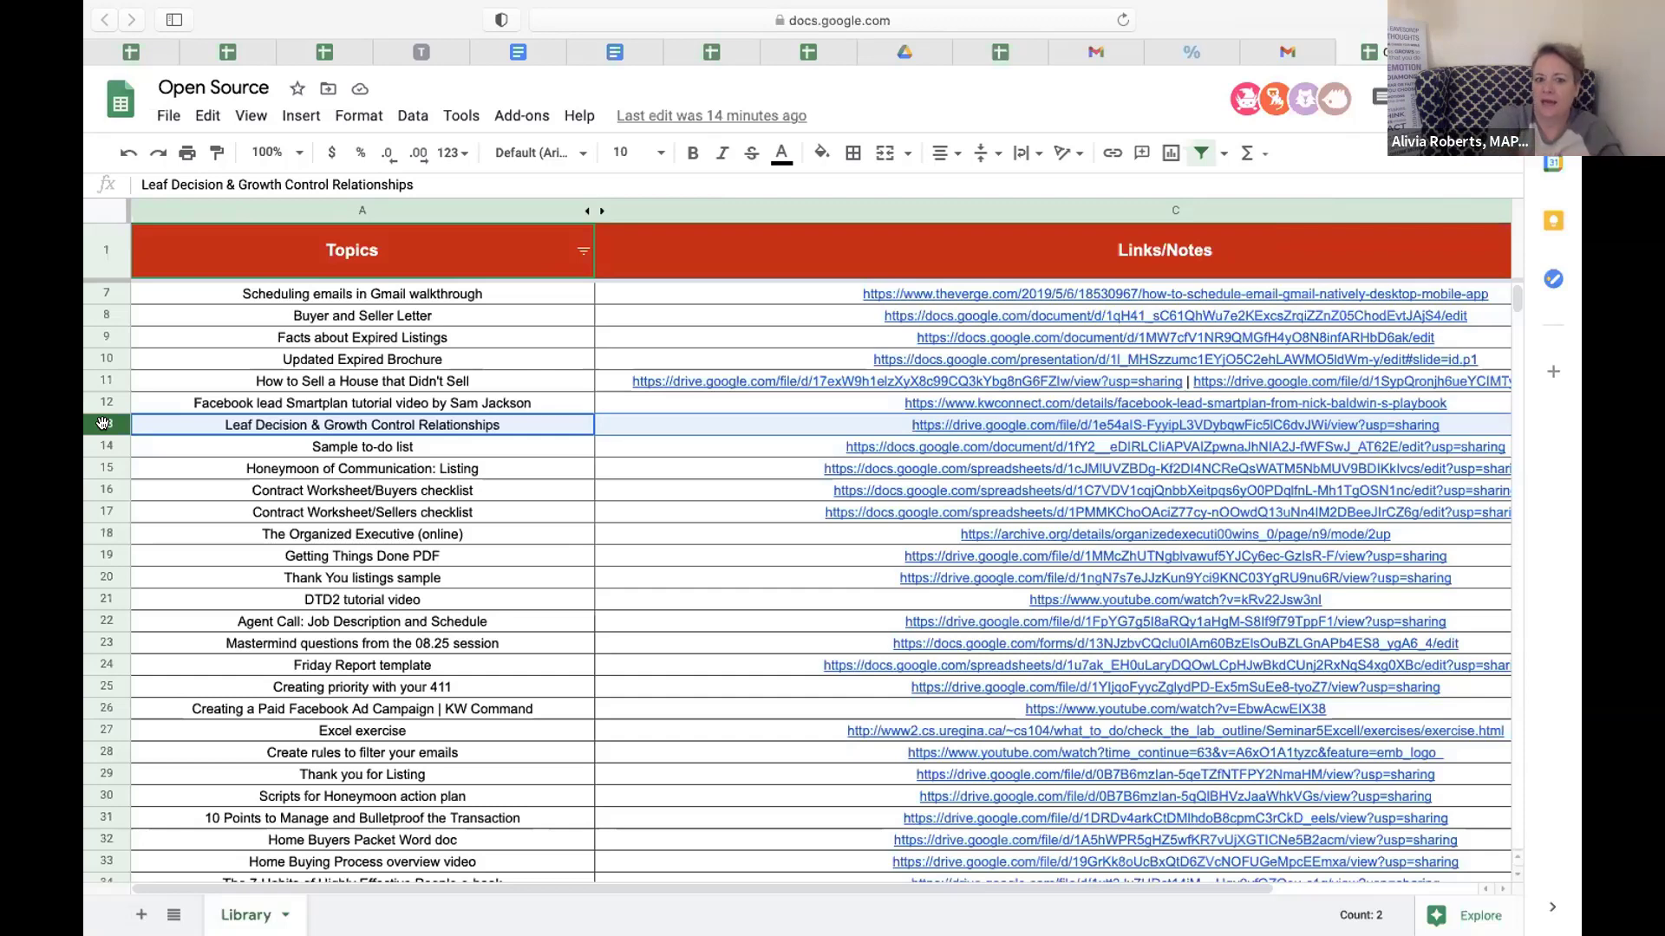
{"action": "left_click", "coordinate": [102, 469]}
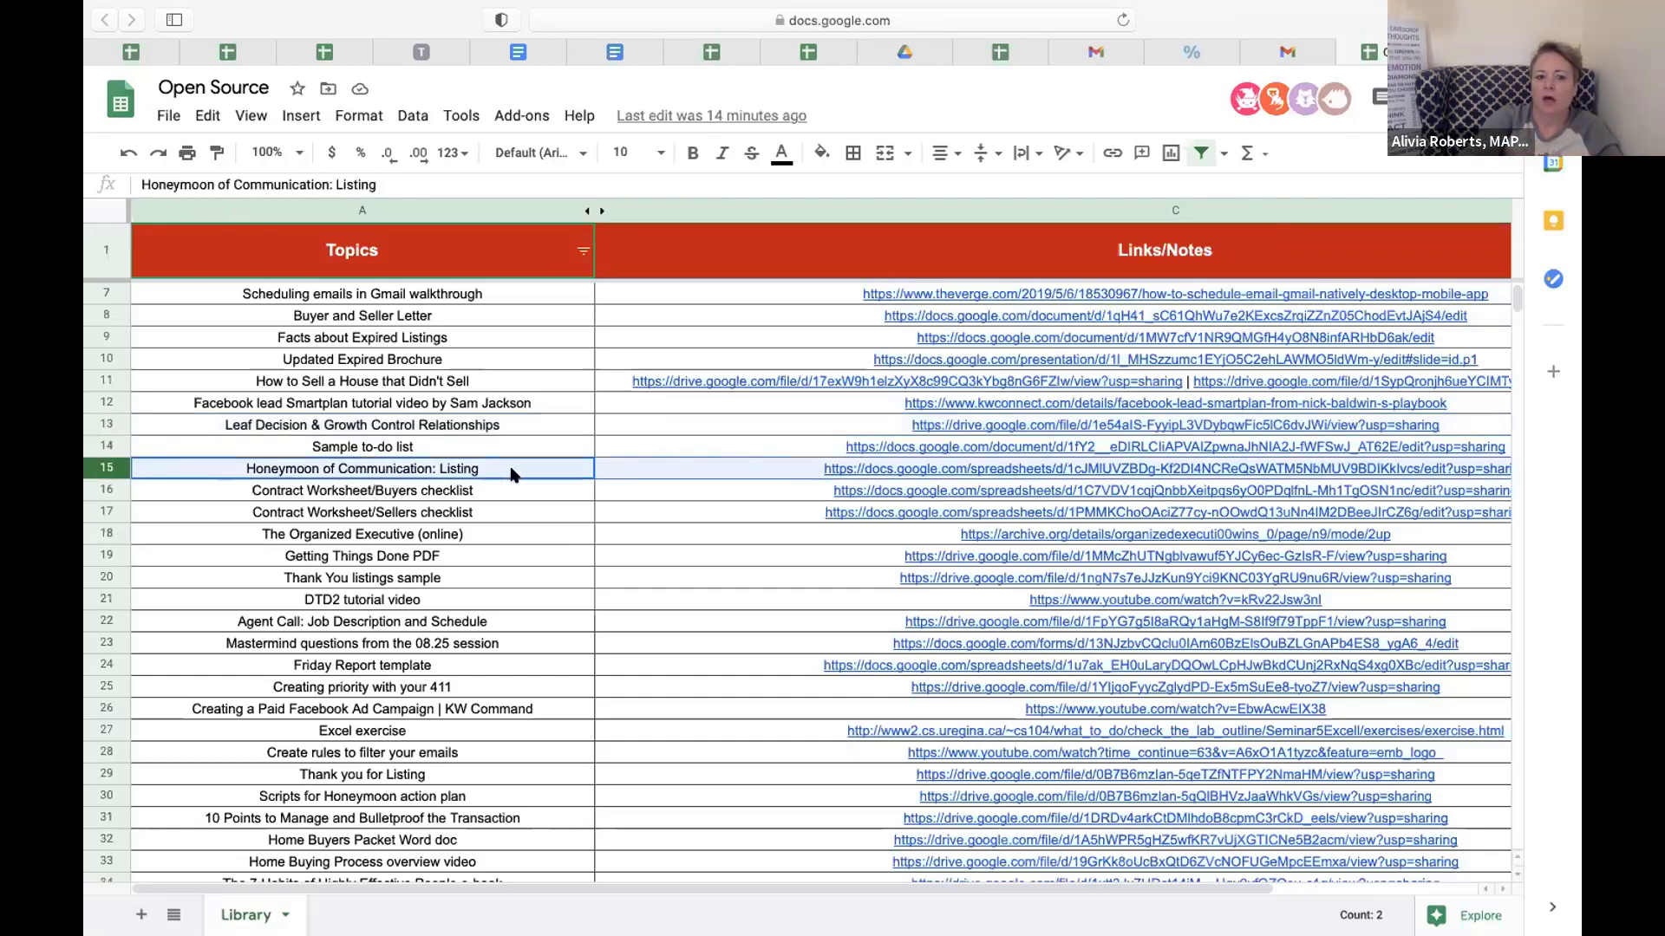
{"action": "mouse_move", "coordinate": [1002, 468]}
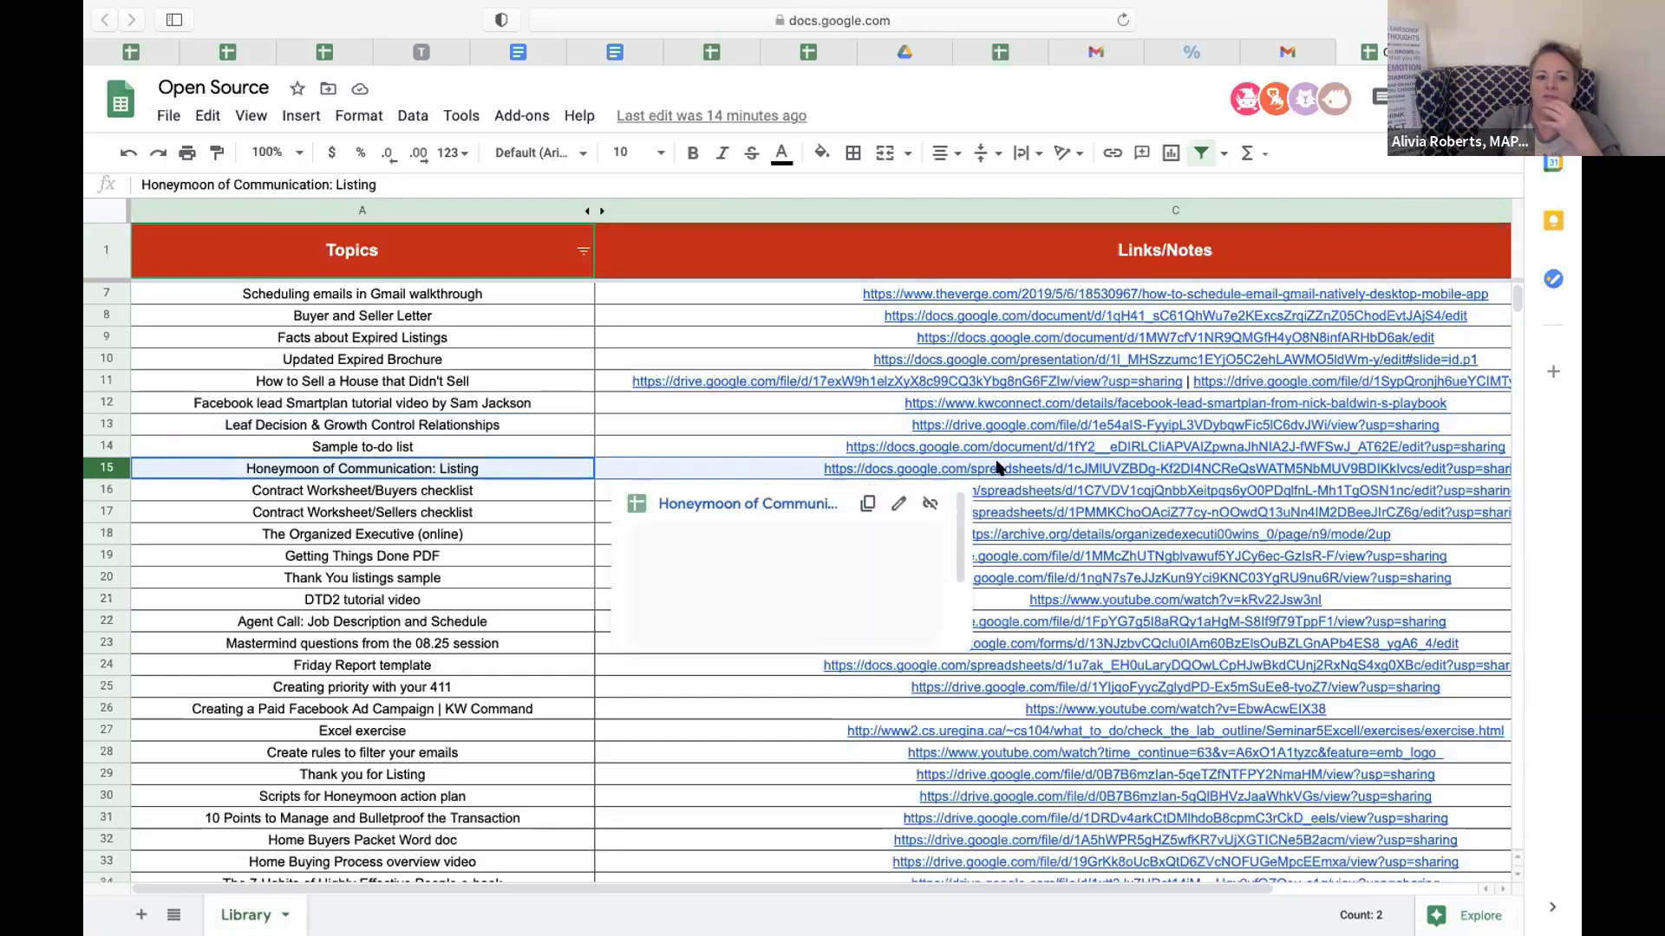
{"action": "left_click", "coordinate": [802, 503]}
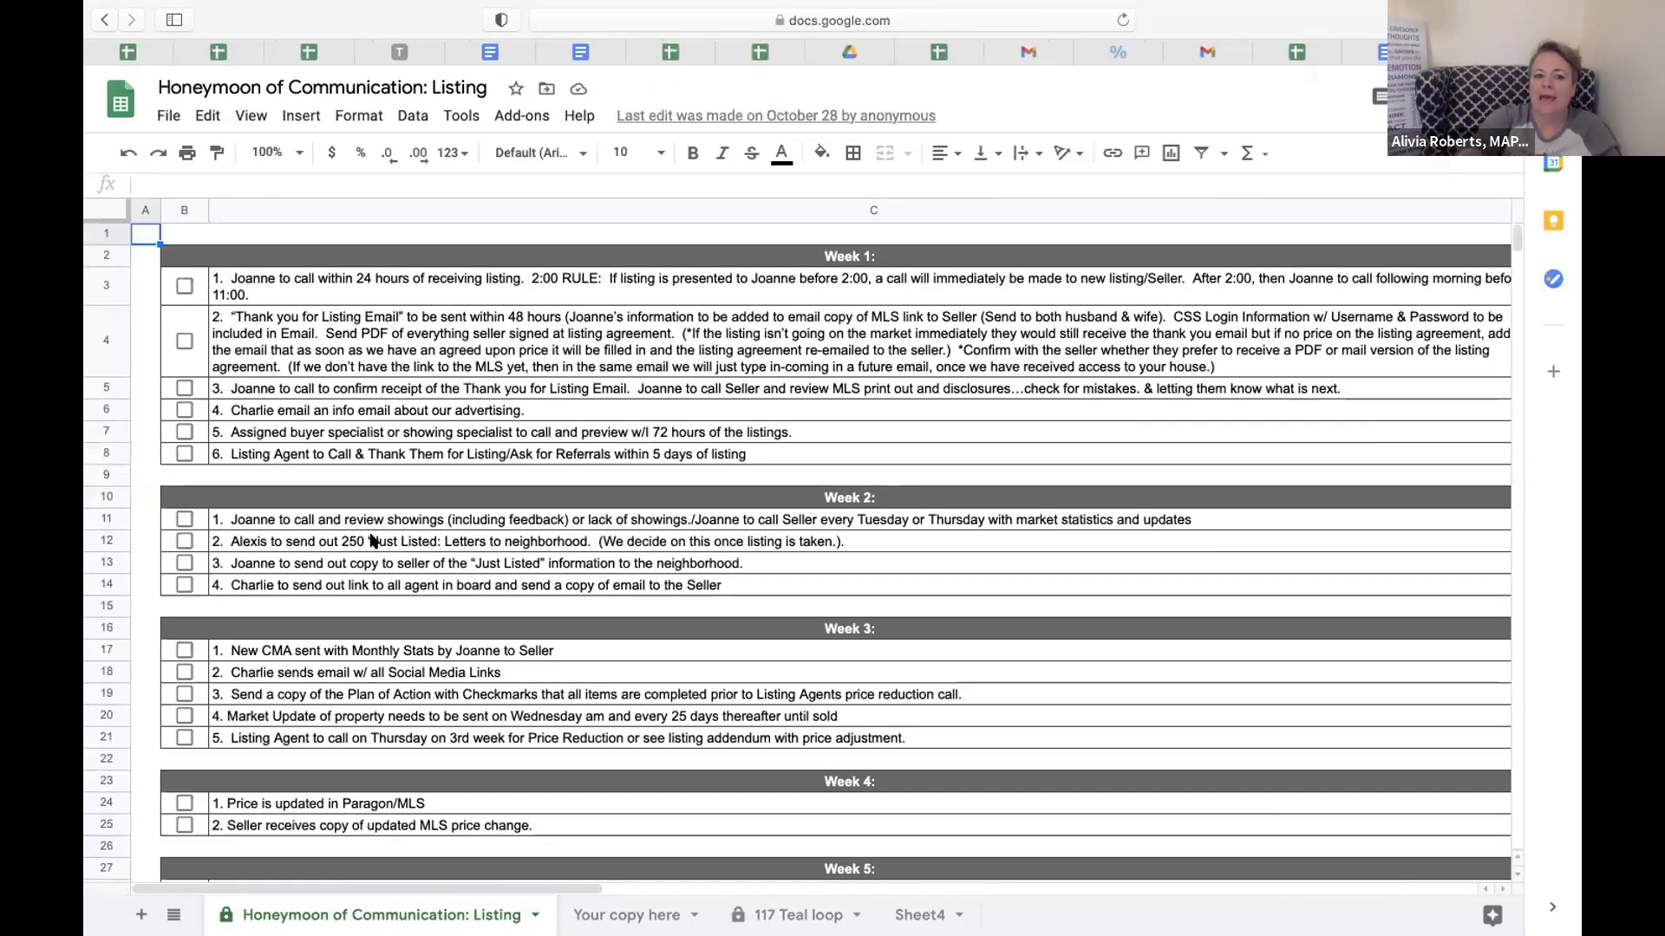
Step: Mark items 2 to 6 of the Week 1 checklist as done
{"action": "scroll", "coordinate": [438, 789], "scroll_direction": "down", "scroll_amount": 5}
{"action": "scroll", "coordinate": [438, 789], "scroll_direction": "right", "scroll_amount": 1}
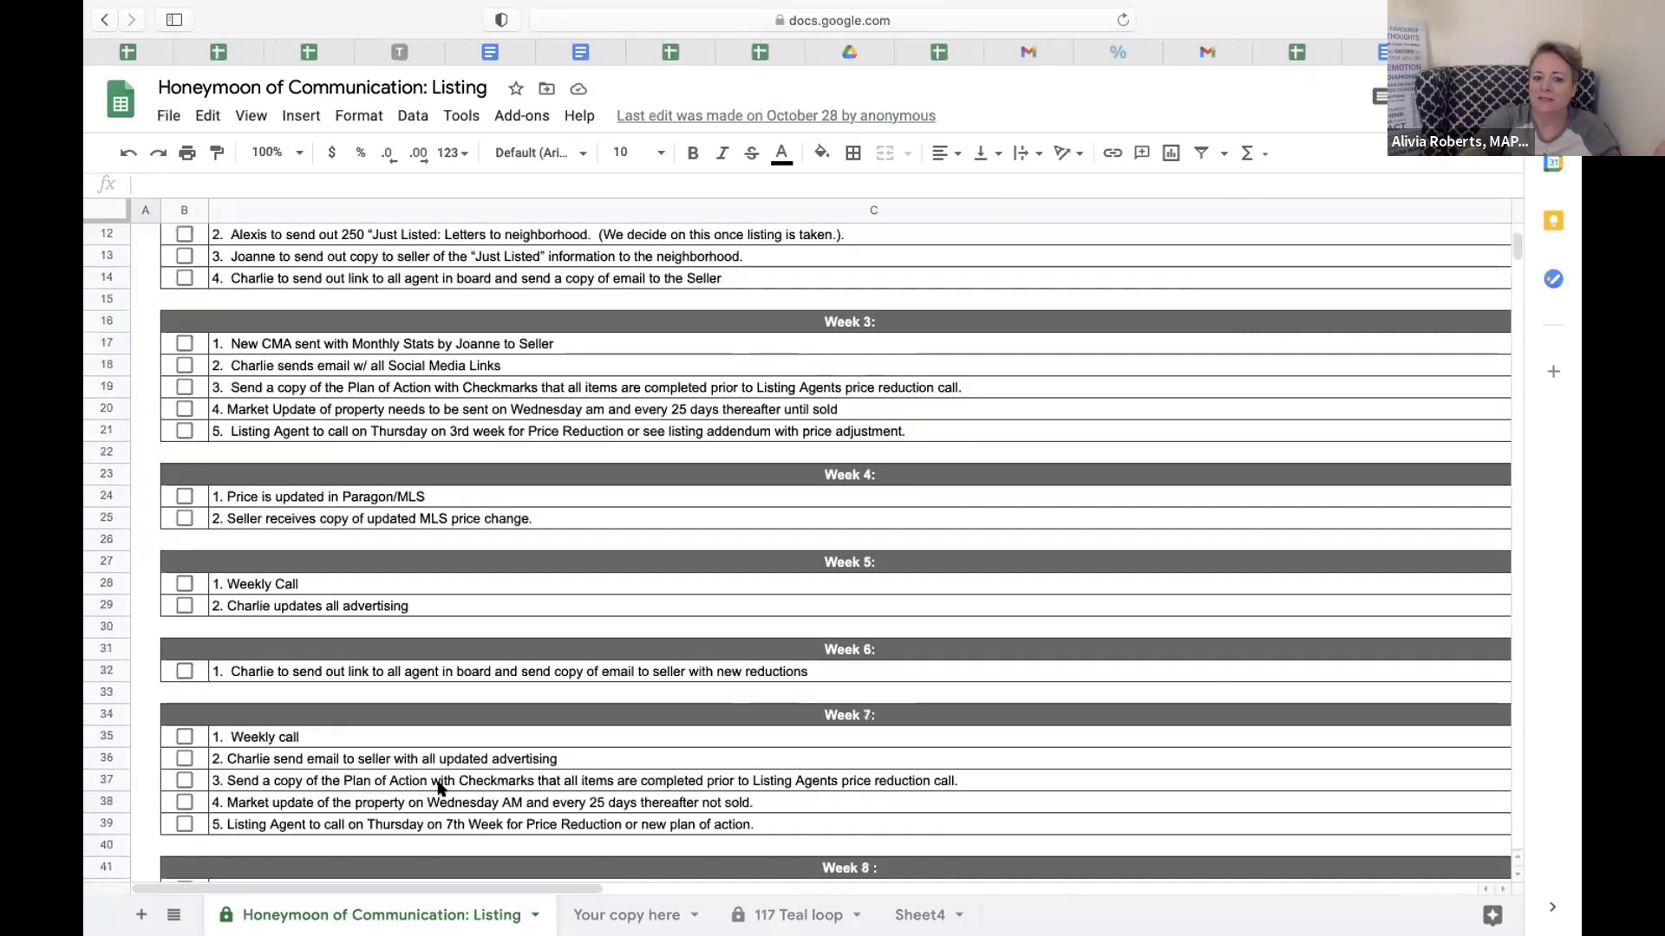
{"action": "scroll", "coordinate": [438, 788], "scroll_direction": "up", "scroll_amount": 5}
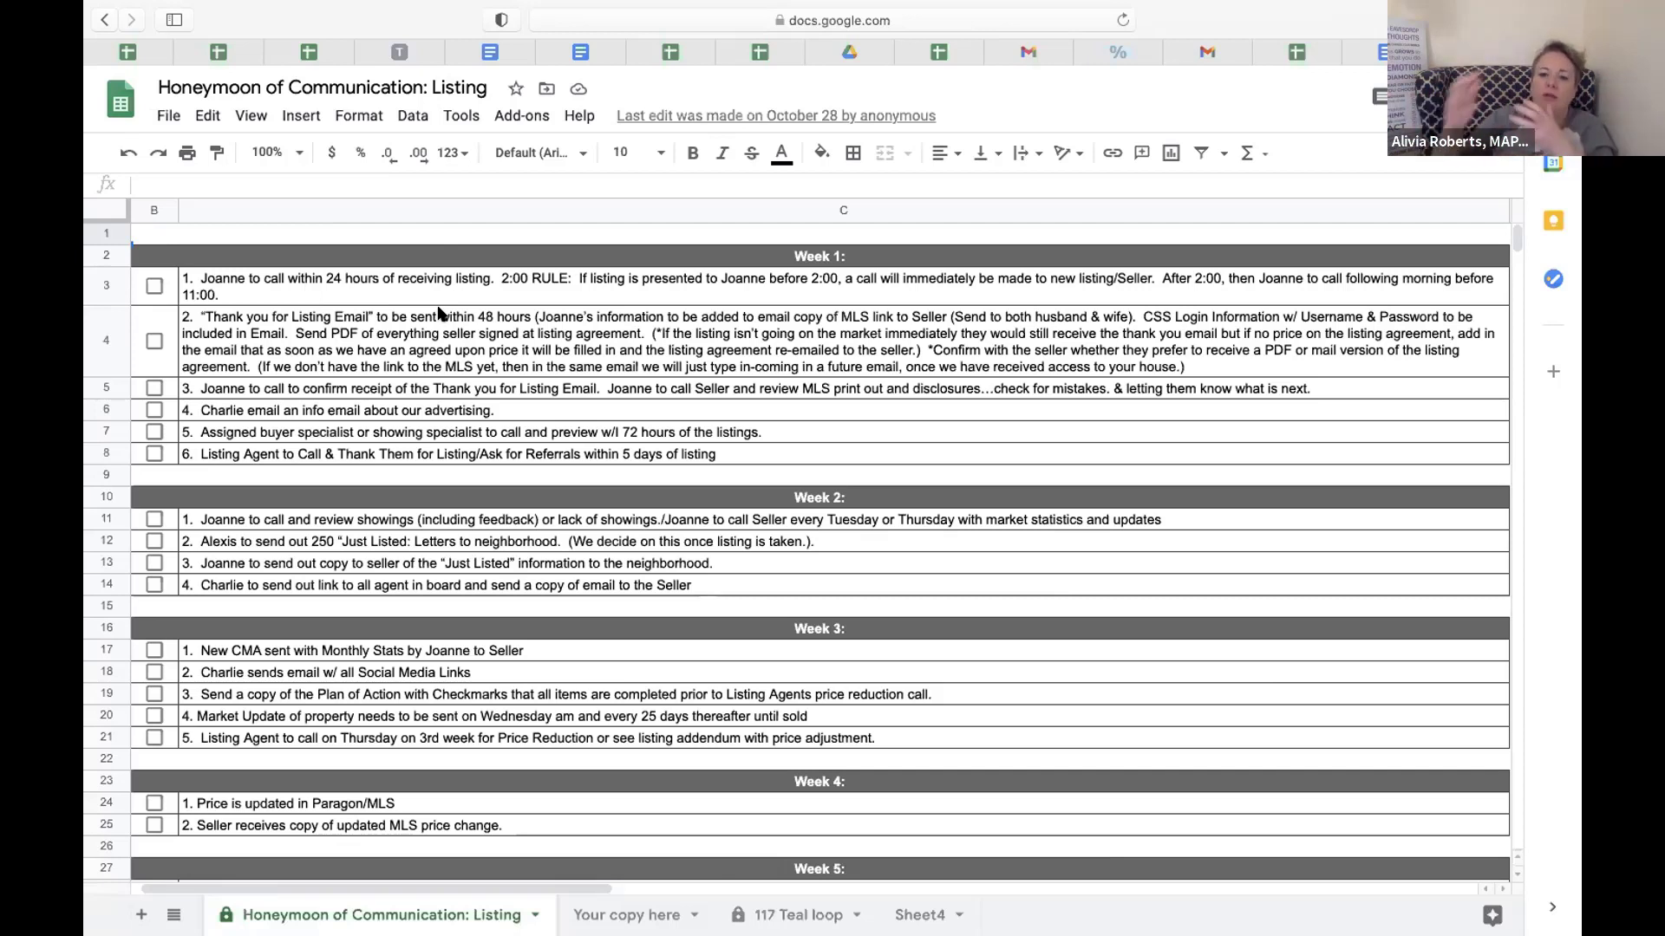
{"action": "left_click", "coordinate": [152, 343]}
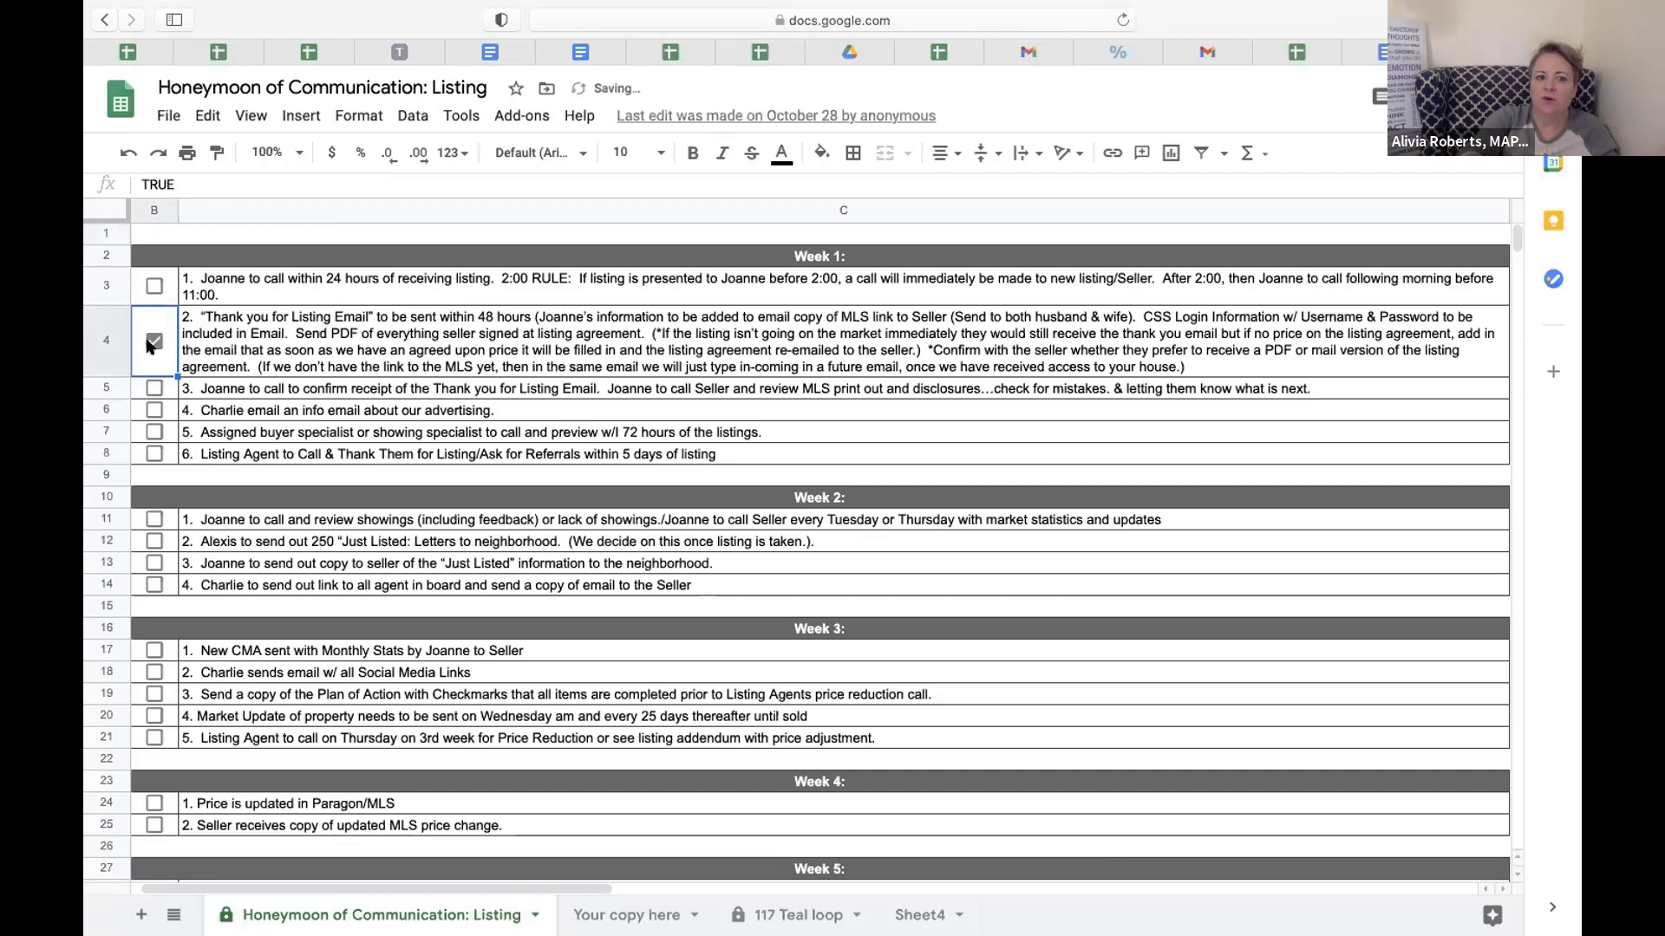
{"action": "left_click", "coordinate": [151, 389]}
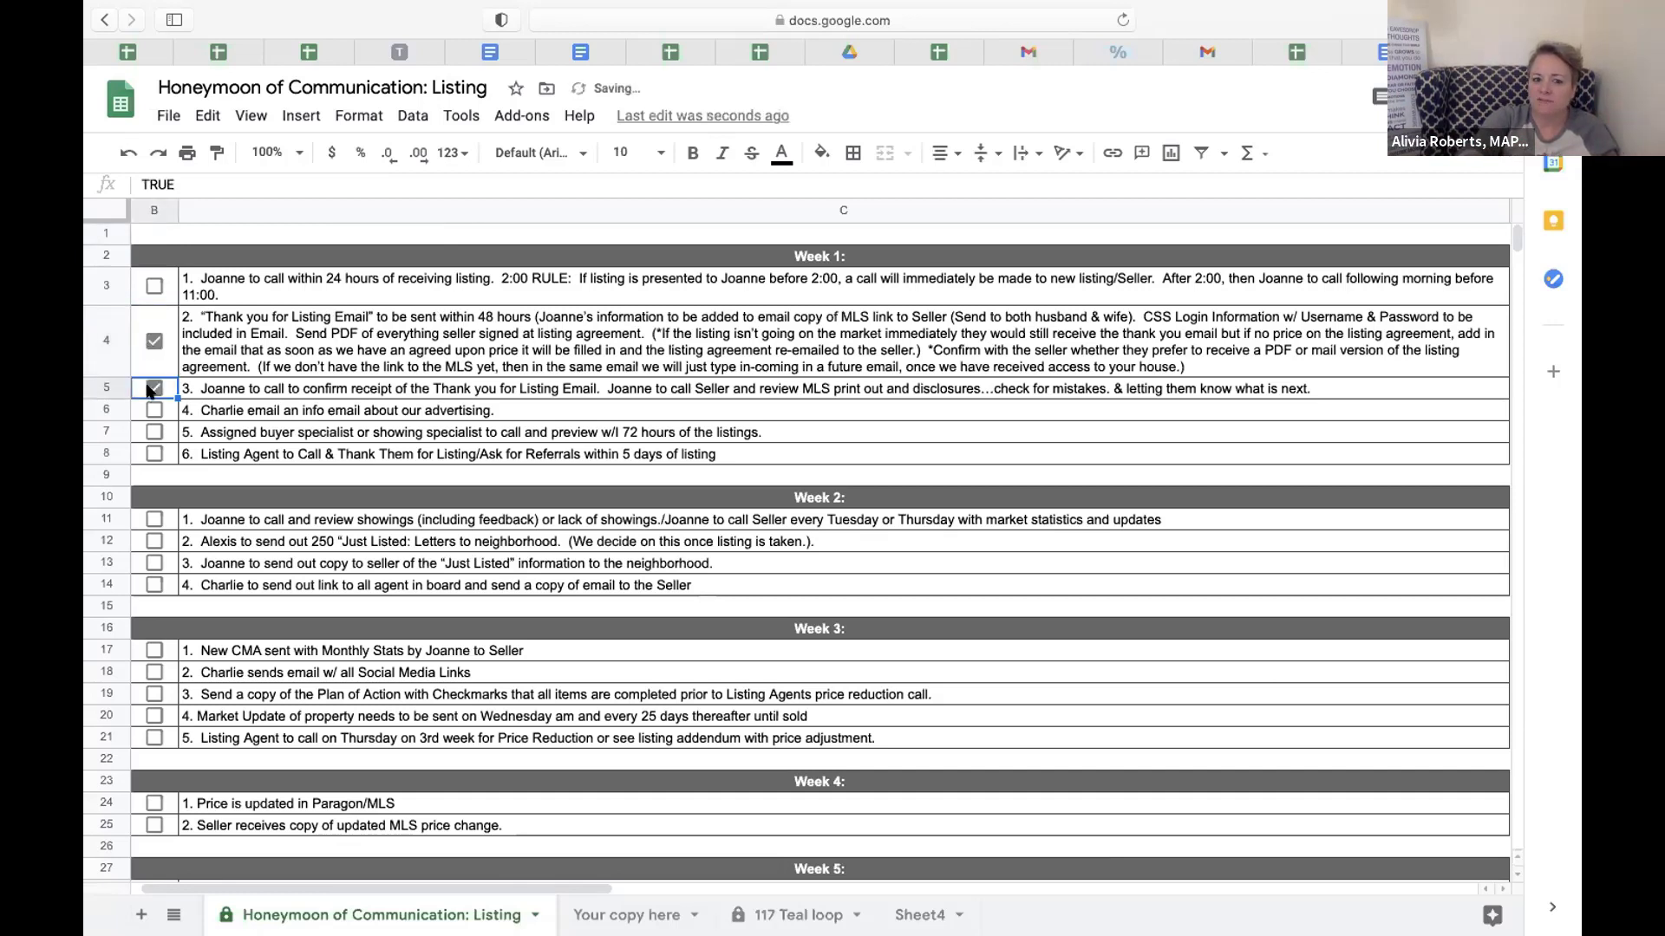
{"action": "left_click", "coordinate": [151, 410]}
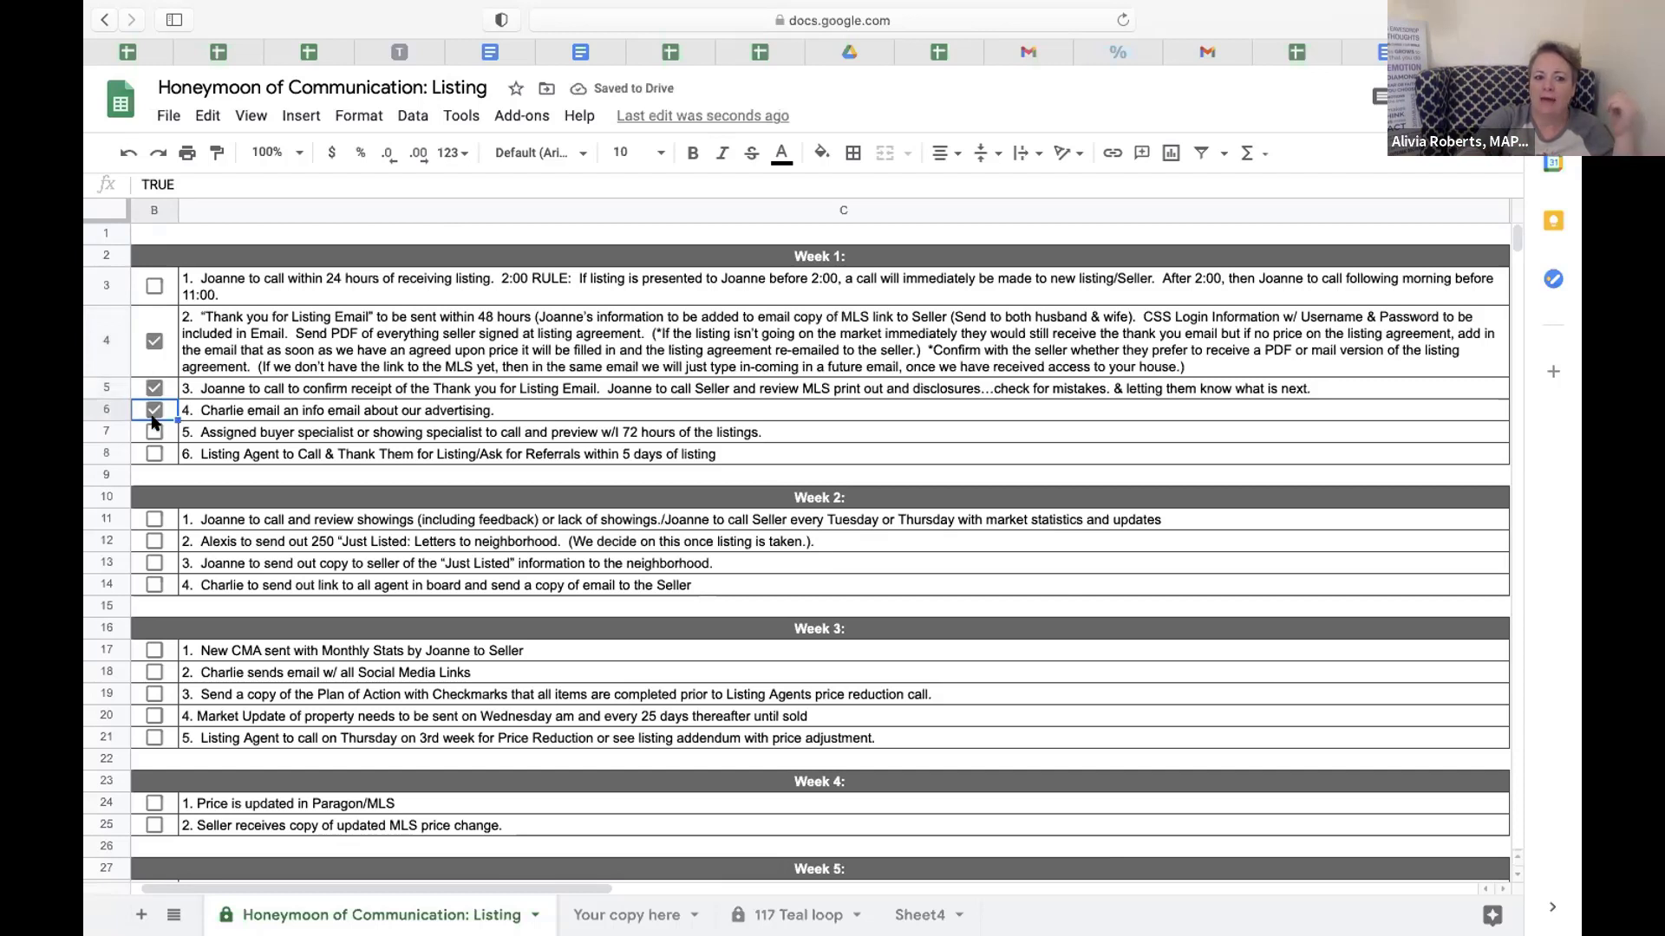
{"action": "left_click", "coordinate": [153, 433]}
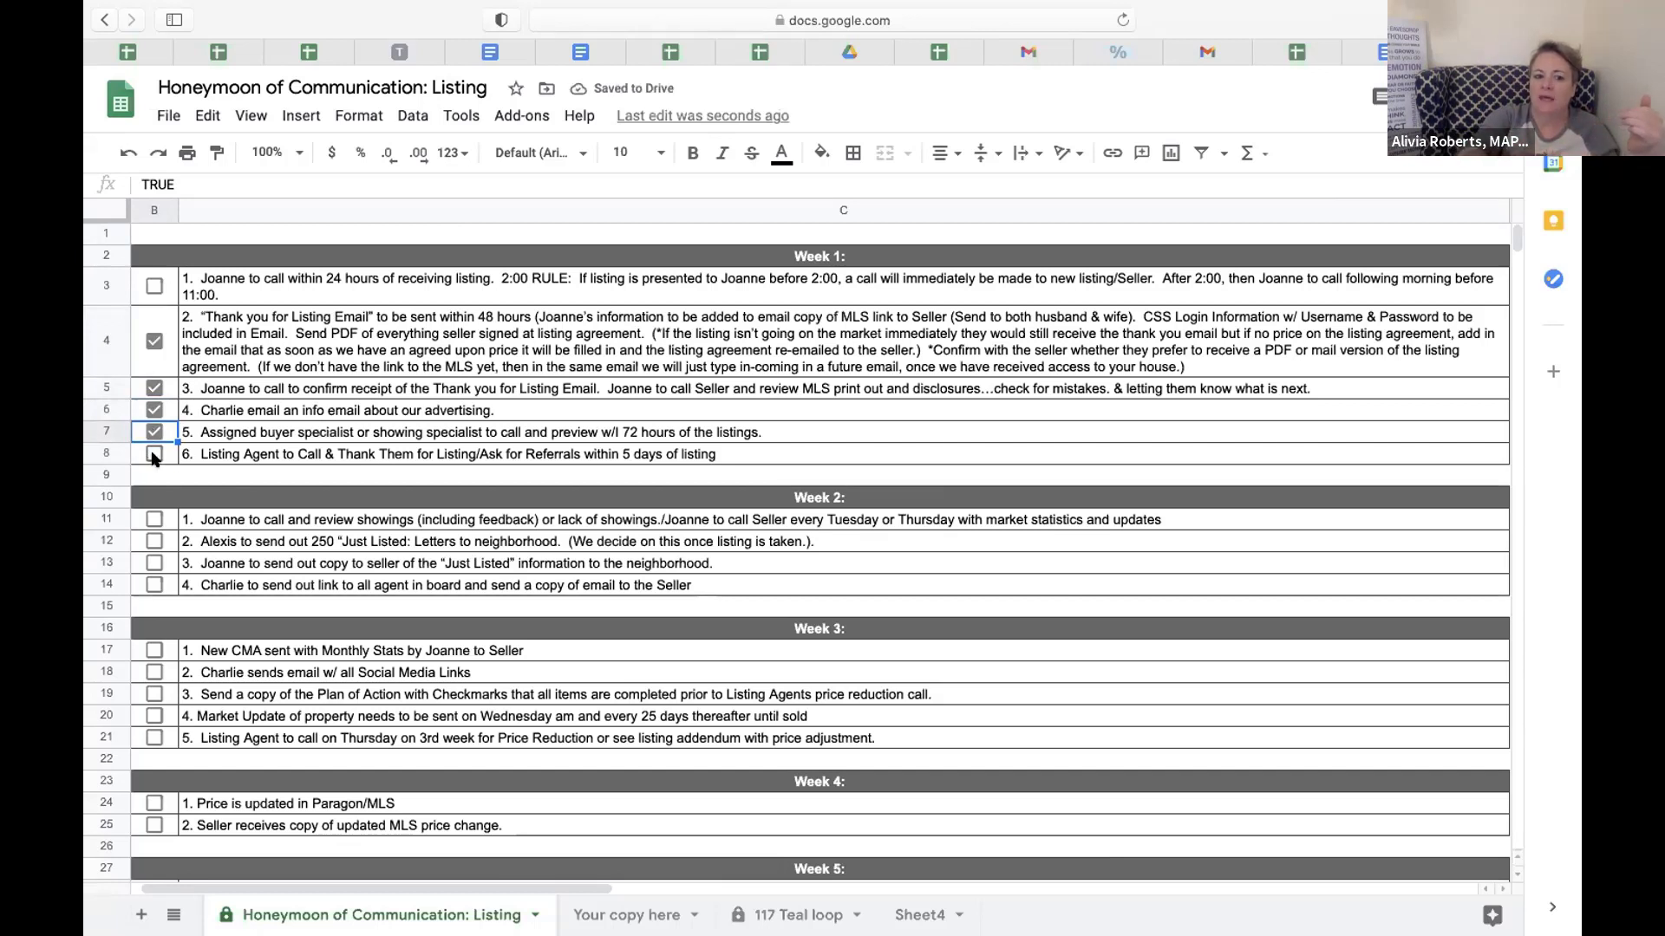
{"action": "left_click", "coordinate": [153, 455]}
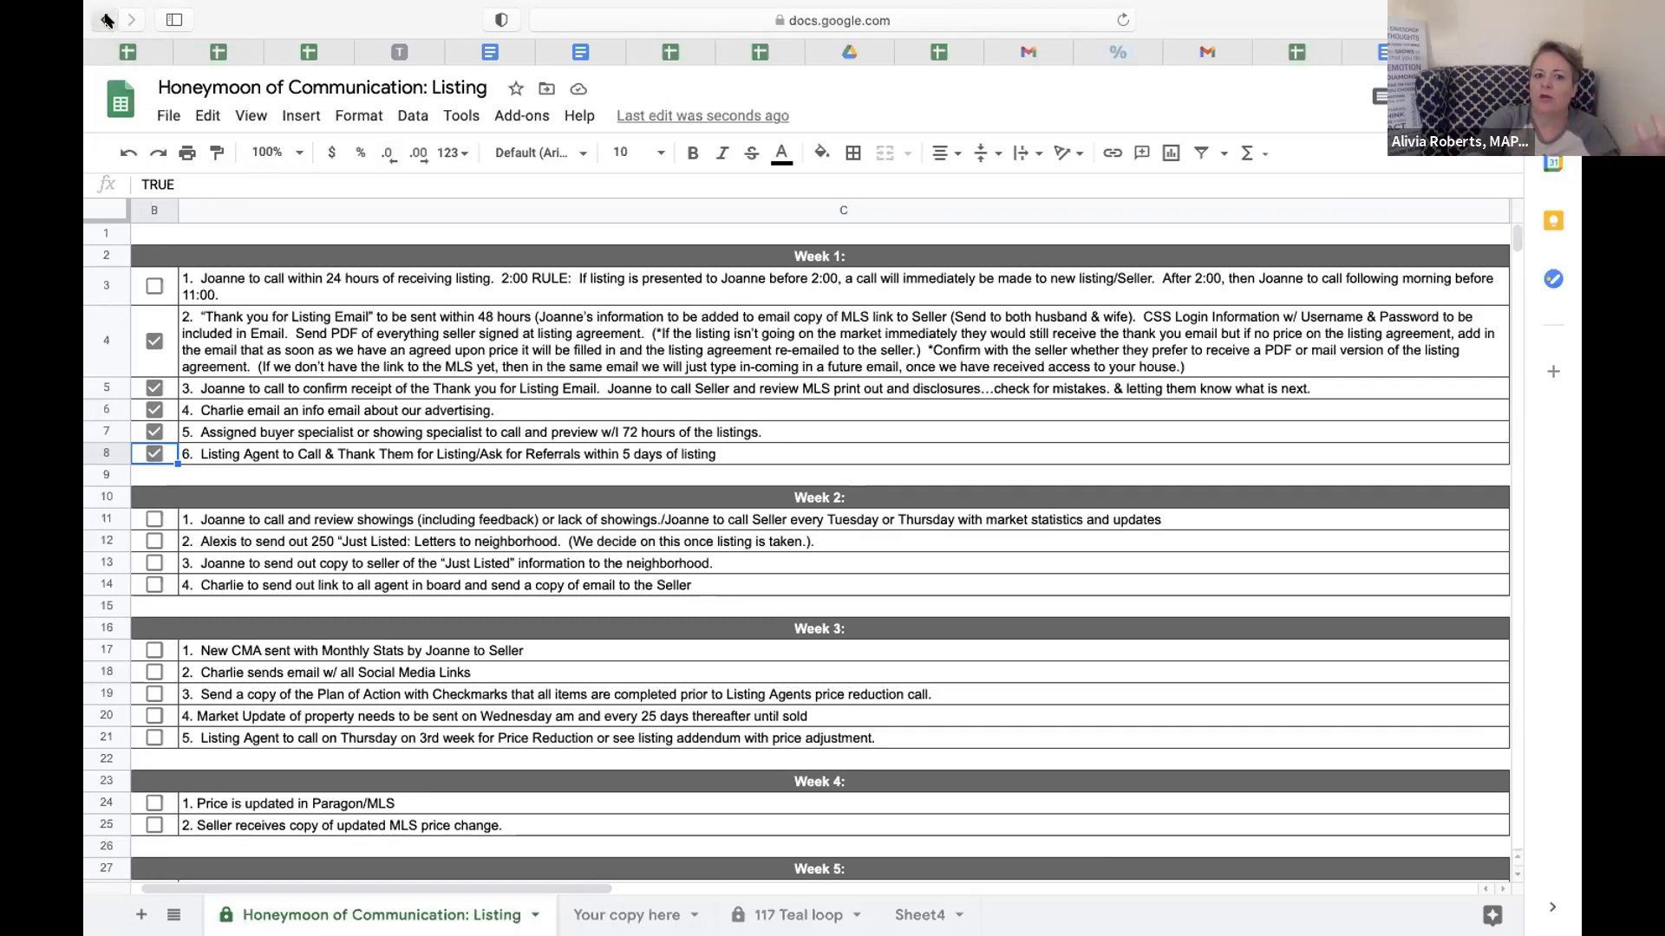
Step: Close the Honeymoon checklist and highlight the Contract Worksheet/Buyers checklist row, then the Sellers checklist row in the Open Source library
{"action": "key", "text": "super+w"}
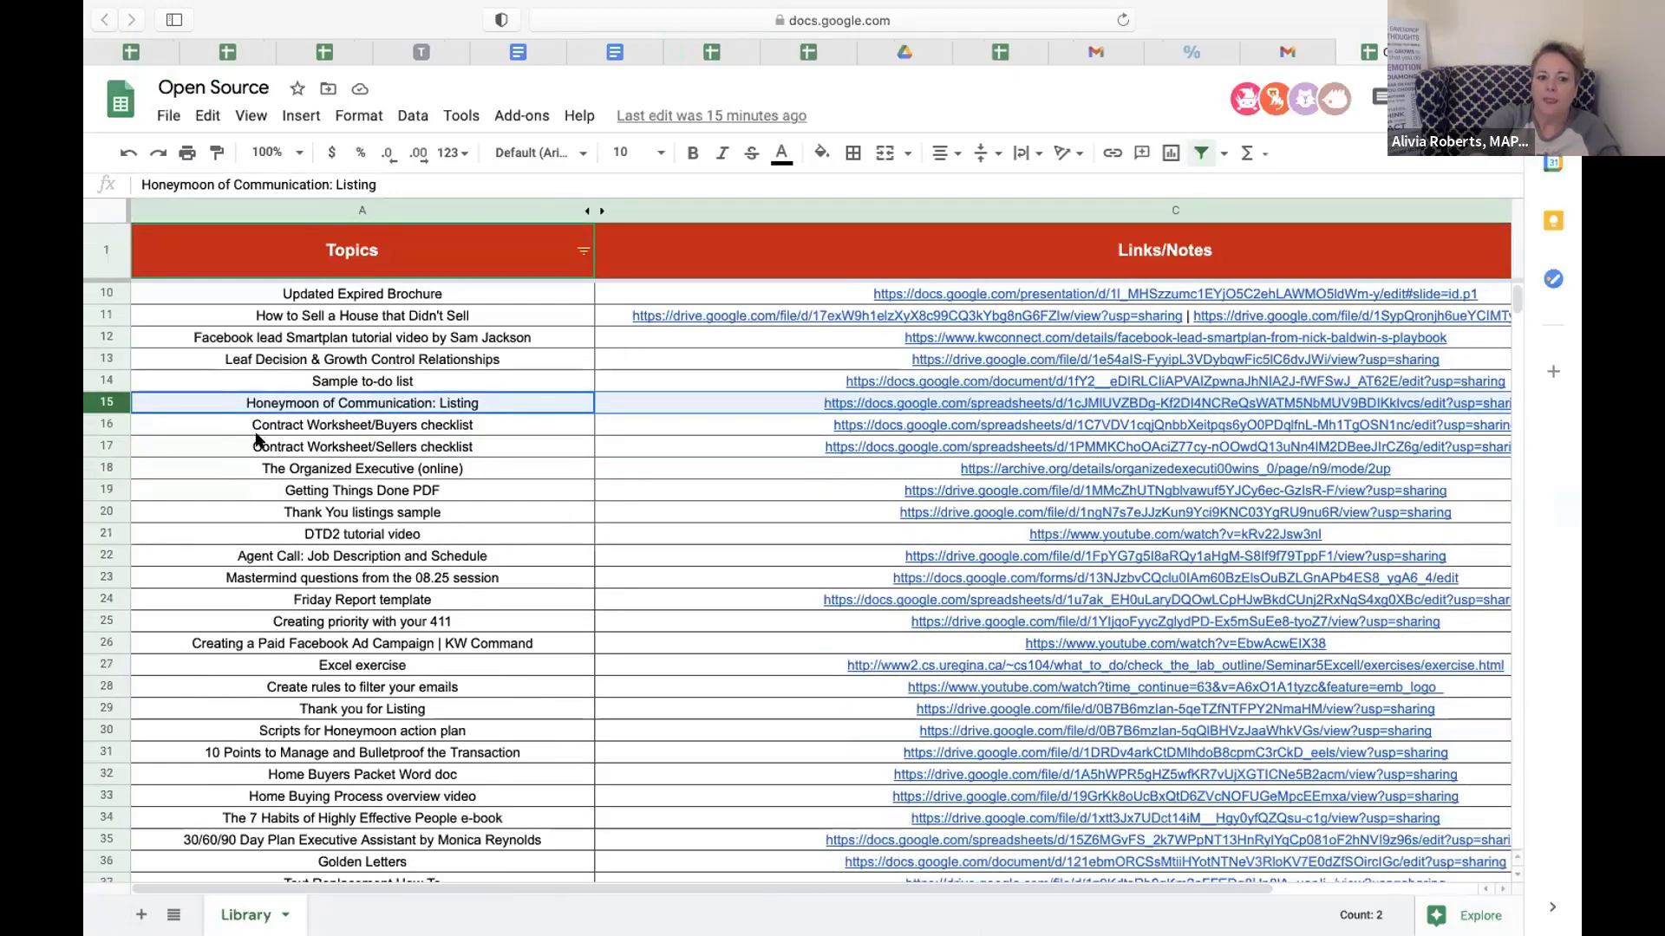
{"action": "left_click", "coordinate": [104, 426]}
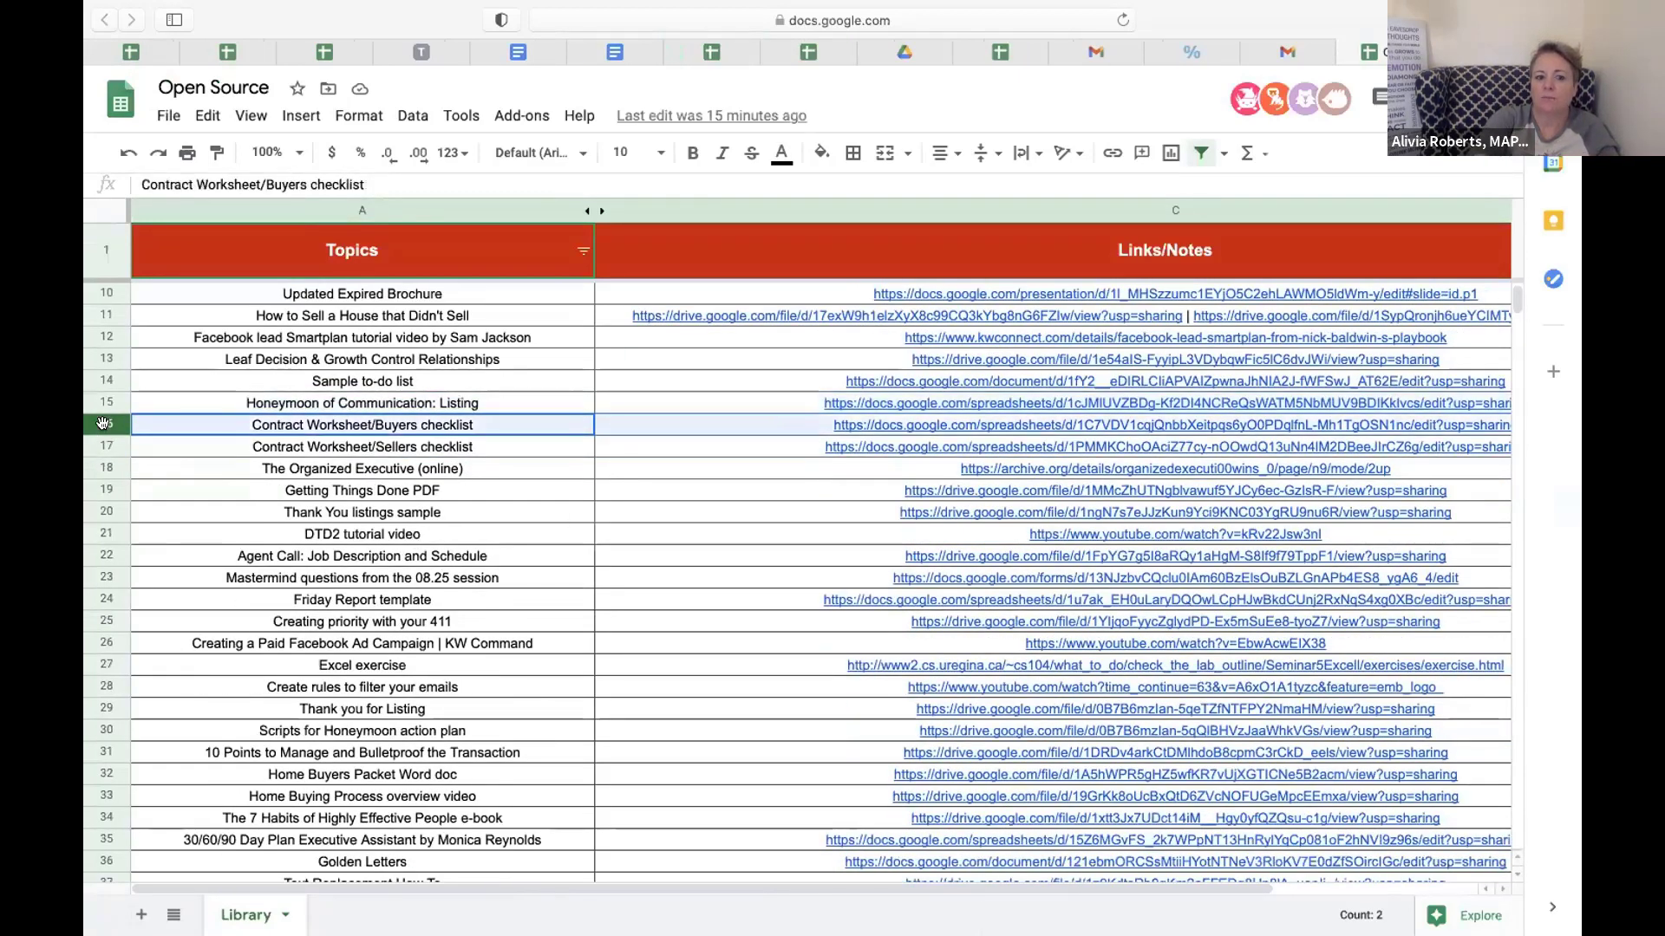
{"action": "left_click", "coordinate": [106, 445]}
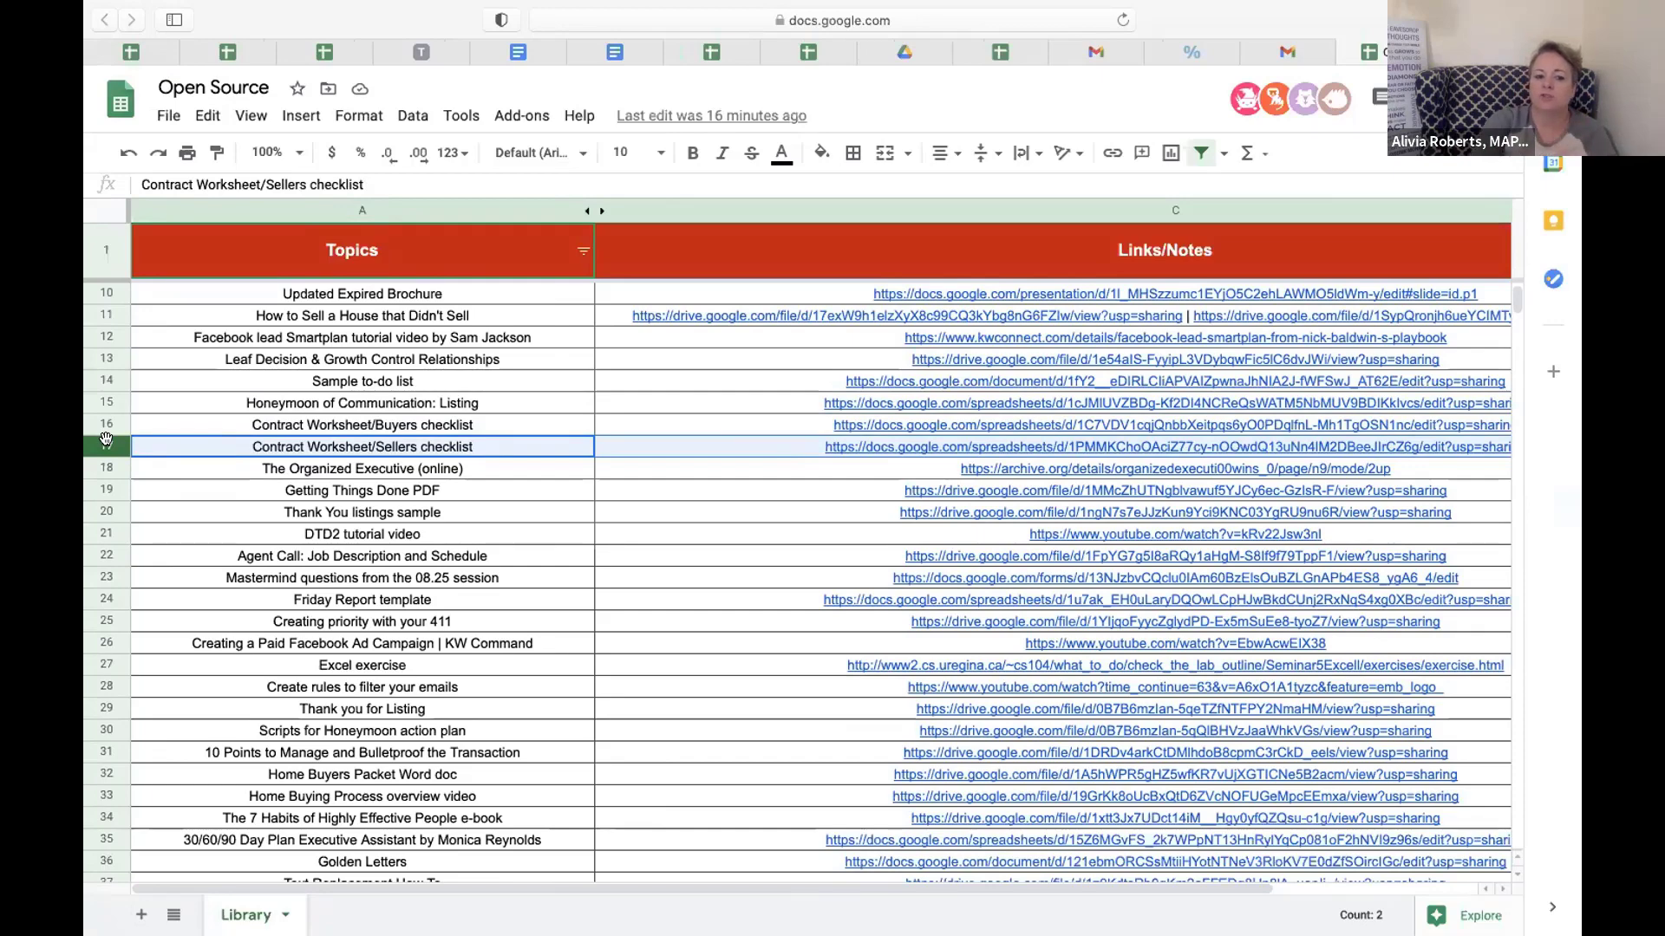
Step: Examine the remaining topics in the Open Source library down to its last entry
{"action": "scroll", "coordinate": [473, 784], "scroll_direction": "down", "scroll_amount": 5}
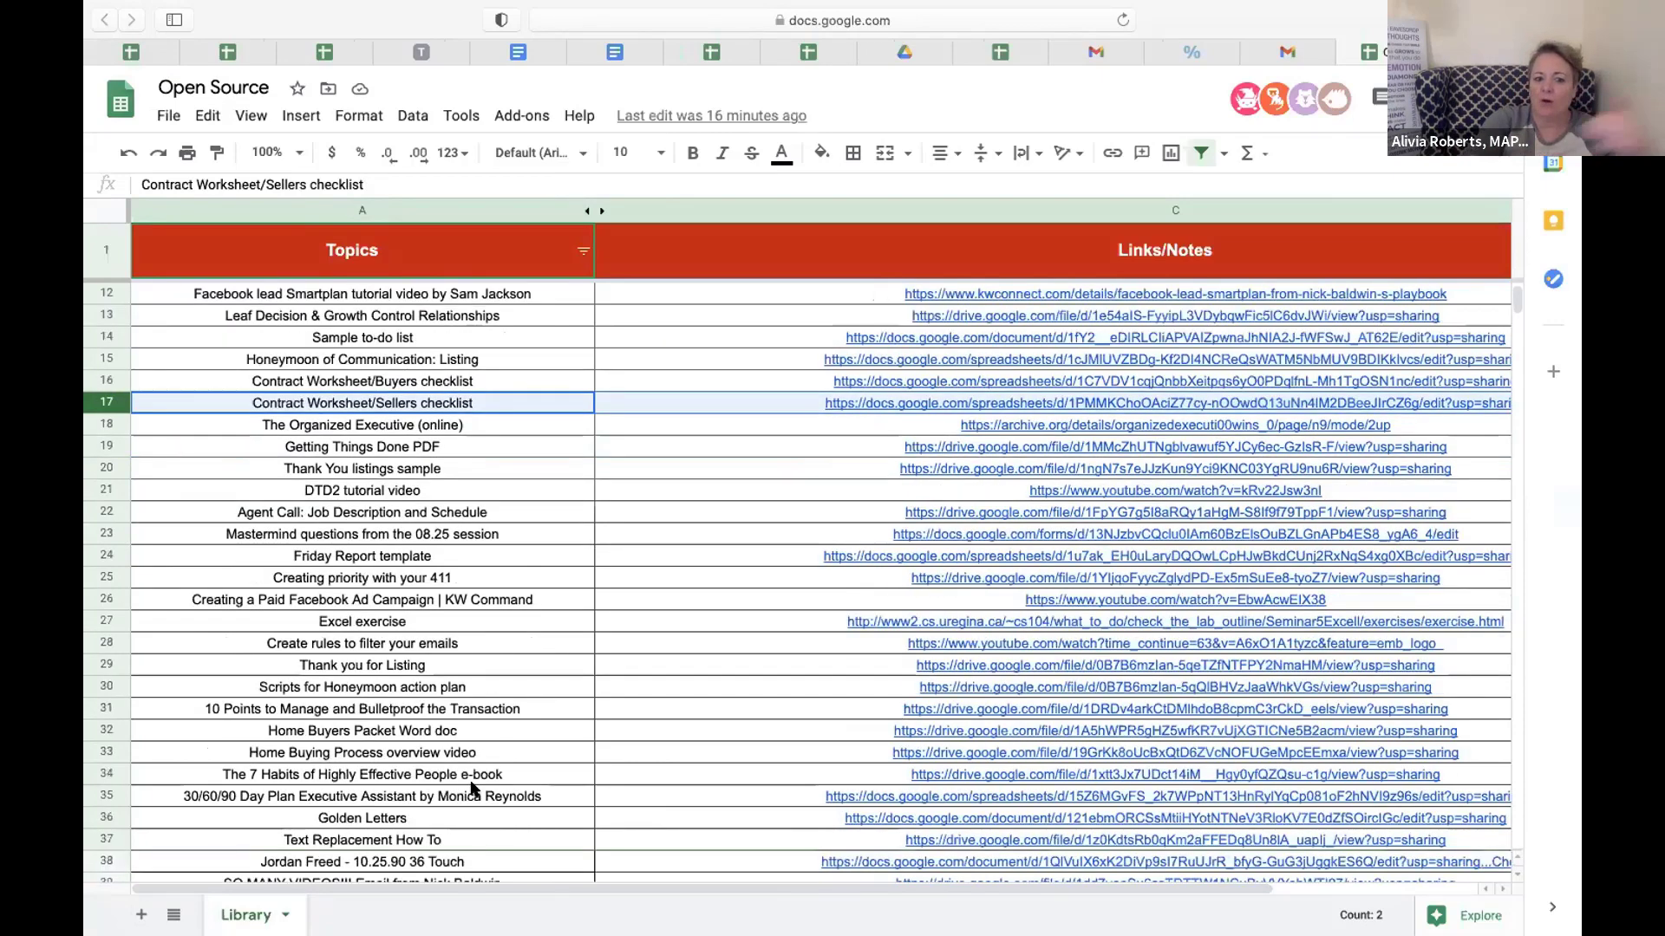
{"action": "scroll", "coordinate": [472, 784], "scroll_direction": "down", "scroll_amount": 1}
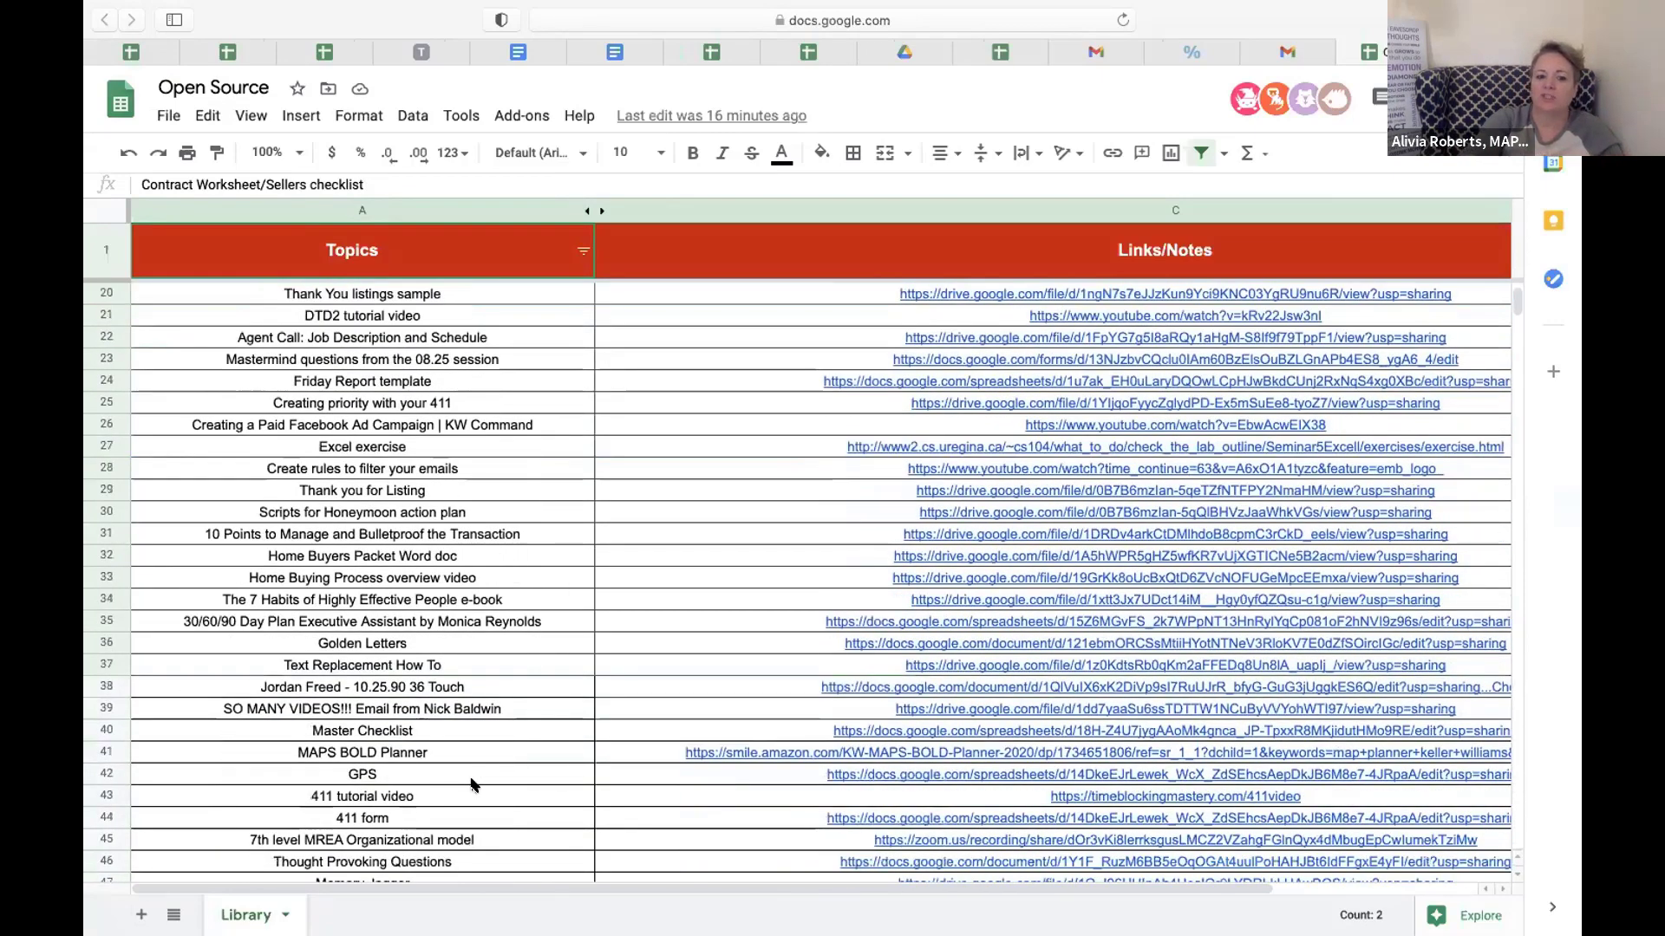
{"action": "scroll", "coordinate": [472, 785], "scroll_direction": "down", "scroll_amount": 3}
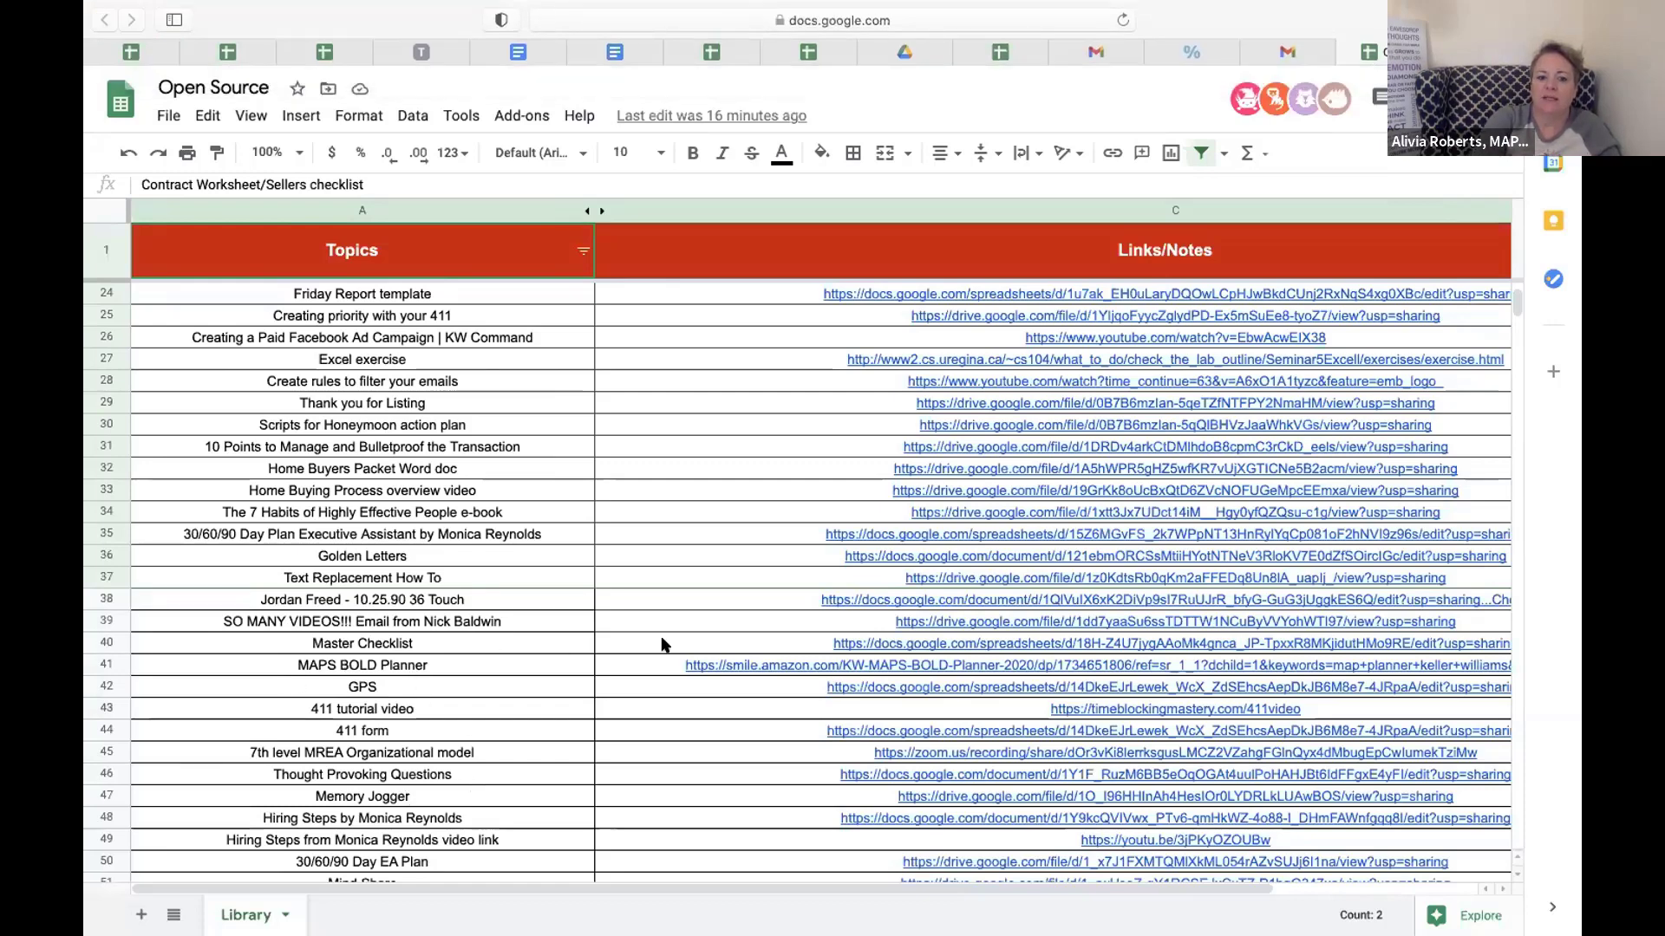
{"action": "mouse_move", "coordinate": [945, 649]}
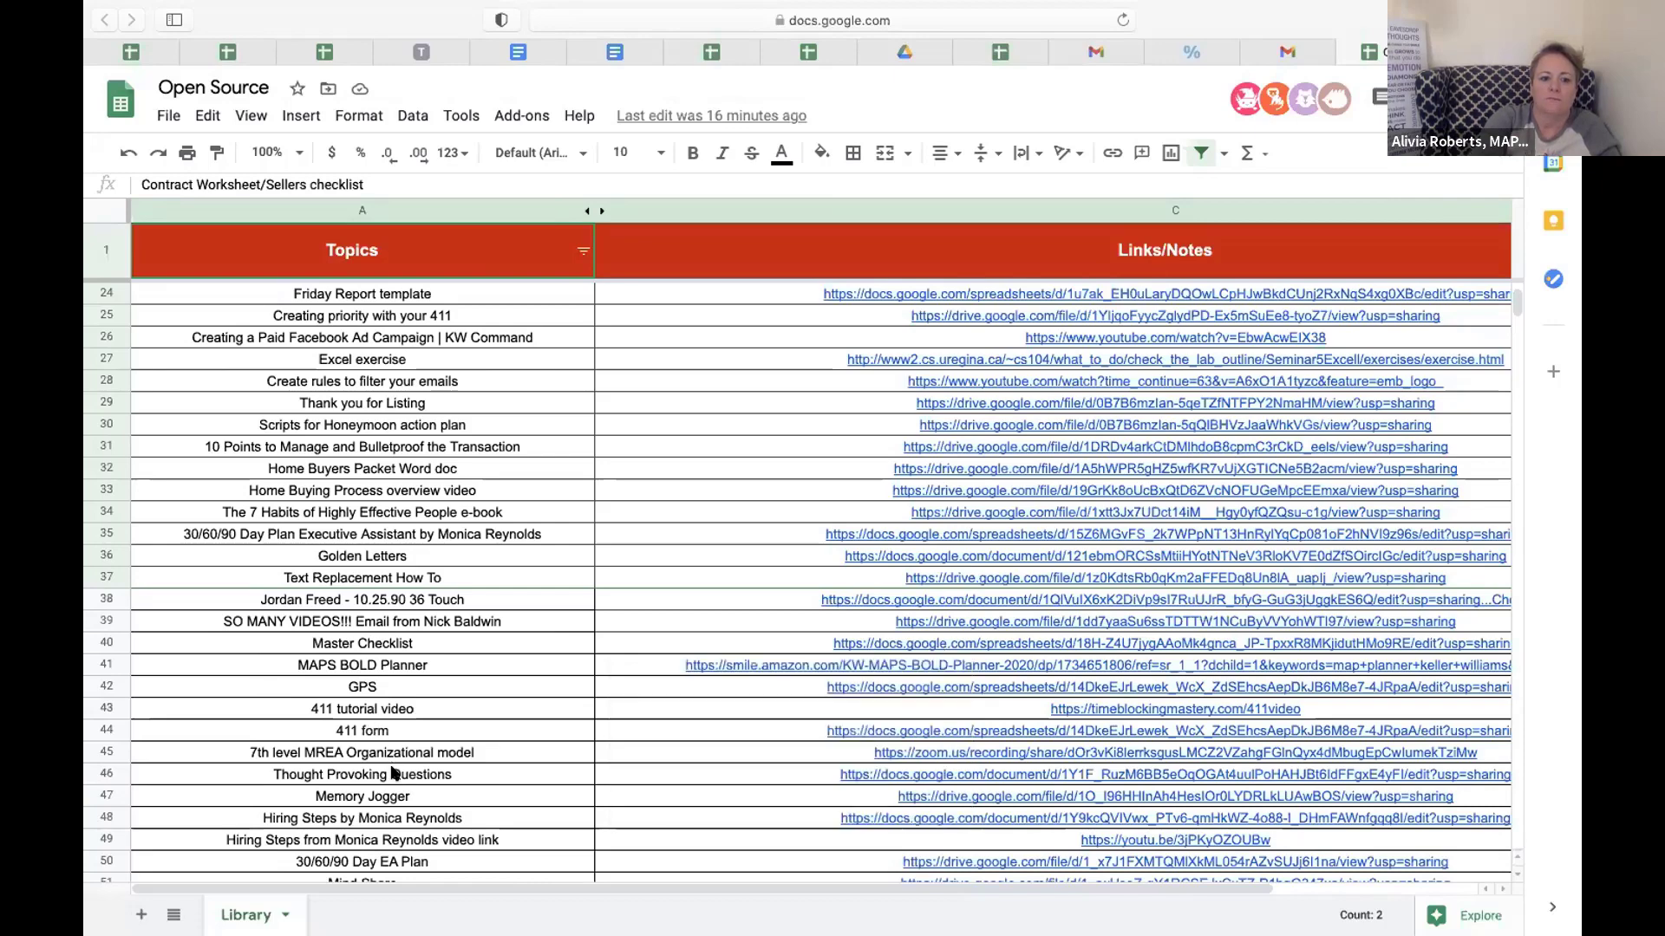
{"action": "scroll", "coordinate": [392, 773], "scroll_direction": "down", "scroll_amount": 5}
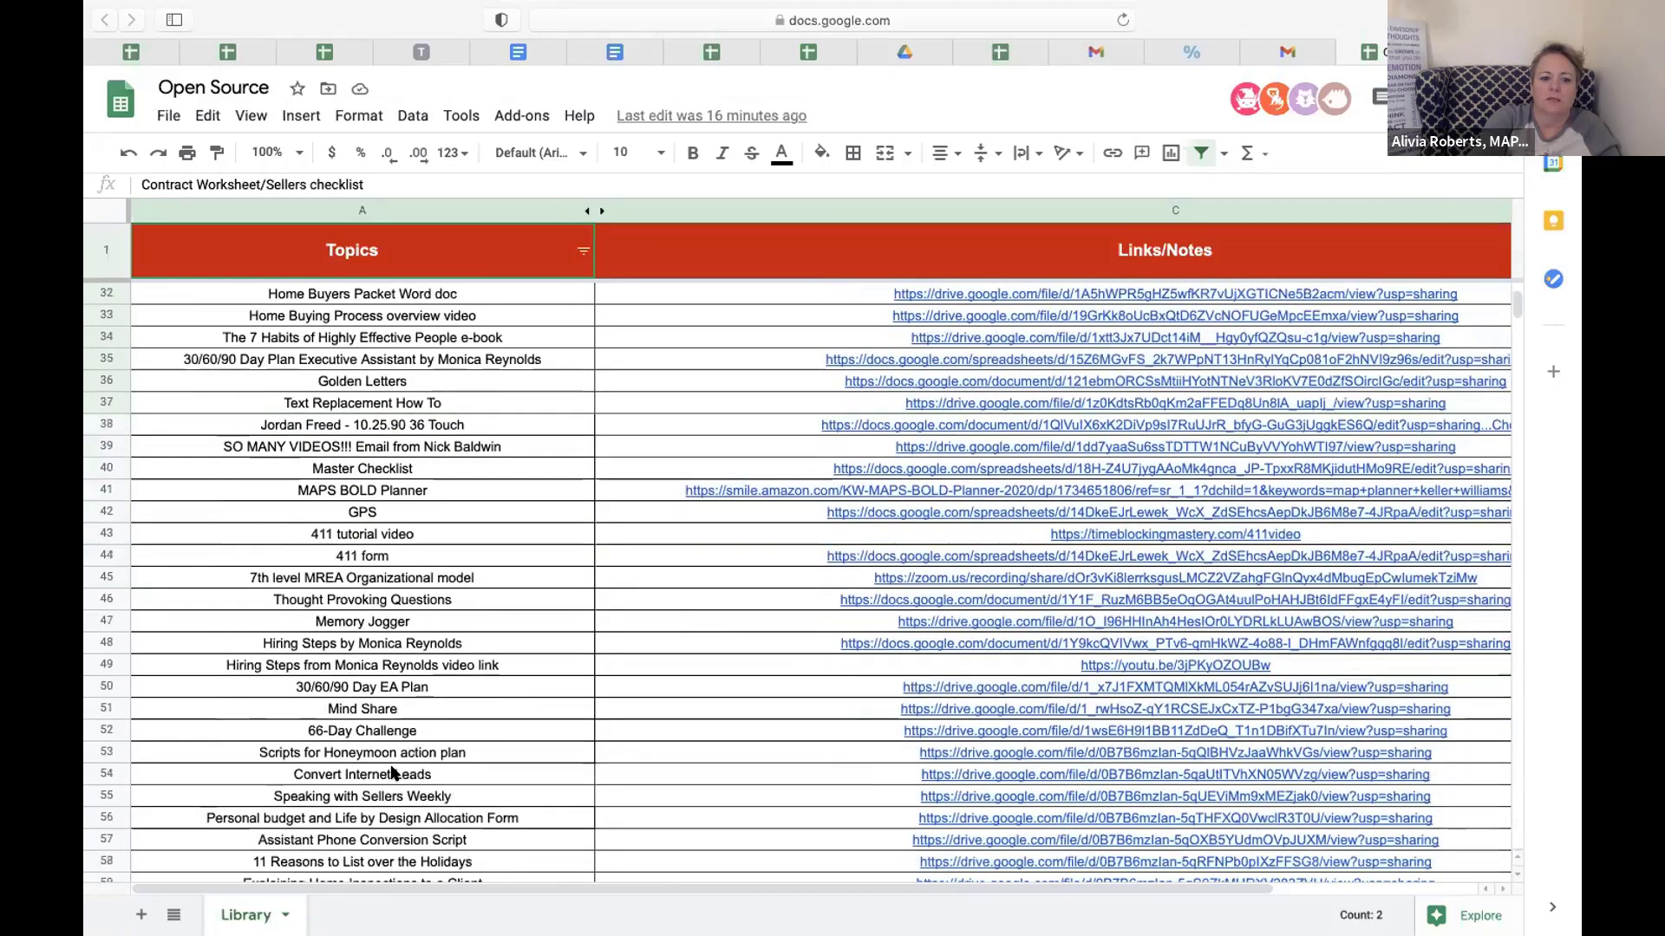
{"action": "scroll", "coordinate": [392, 773], "scroll_direction": "down", "scroll_amount": 1}
{"action": "scroll", "coordinate": [392, 772], "scroll_direction": "down", "scroll_amount": 3}
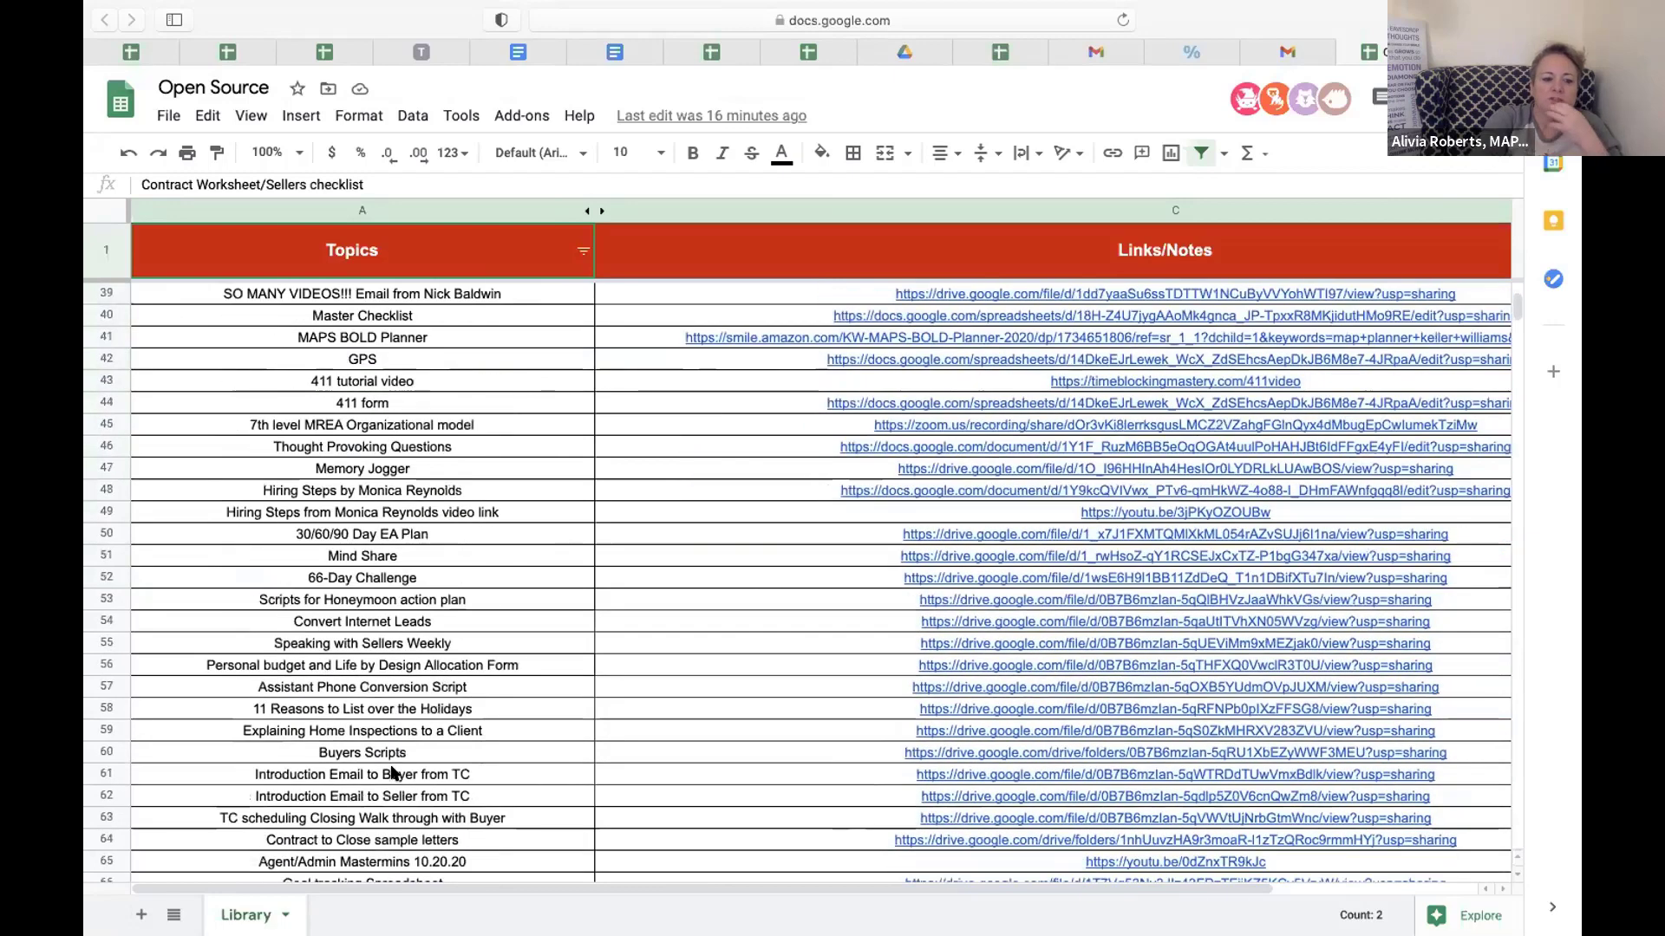
{"action": "scroll", "coordinate": [392, 773], "scroll_direction": "down", "scroll_amount": 3}
{"action": "scroll", "coordinate": [392, 772], "scroll_direction": "down", "scroll_amount": 1}
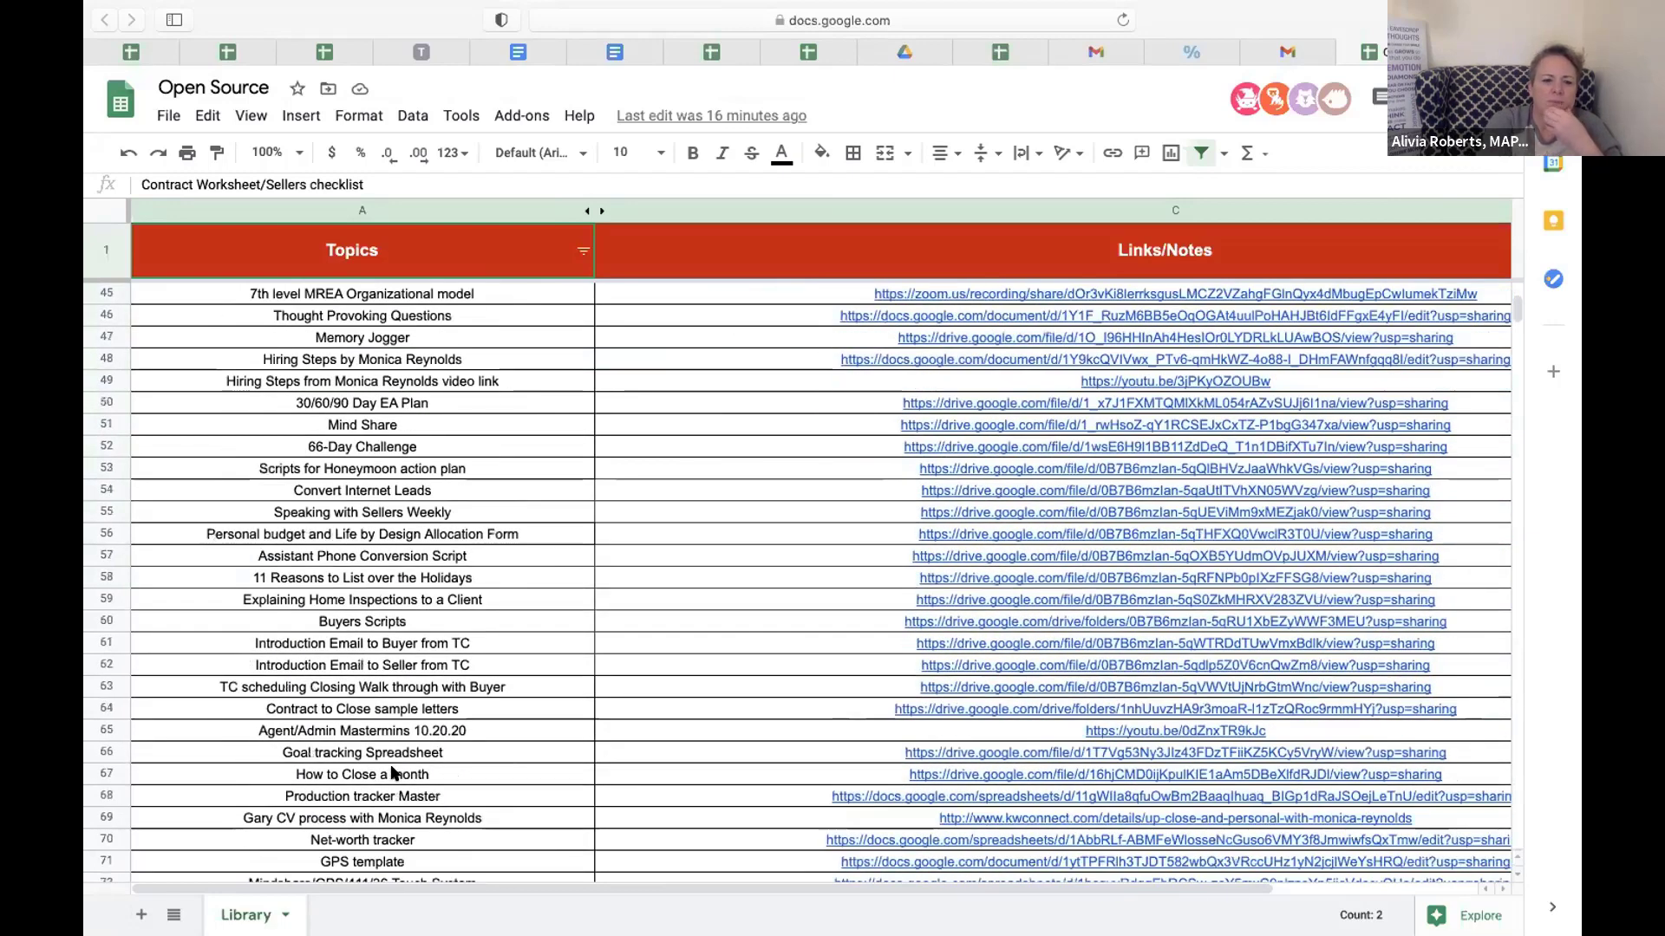
{"action": "scroll", "coordinate": [392, 772], "scroll_direction": "up", "scroll_amount": 3}
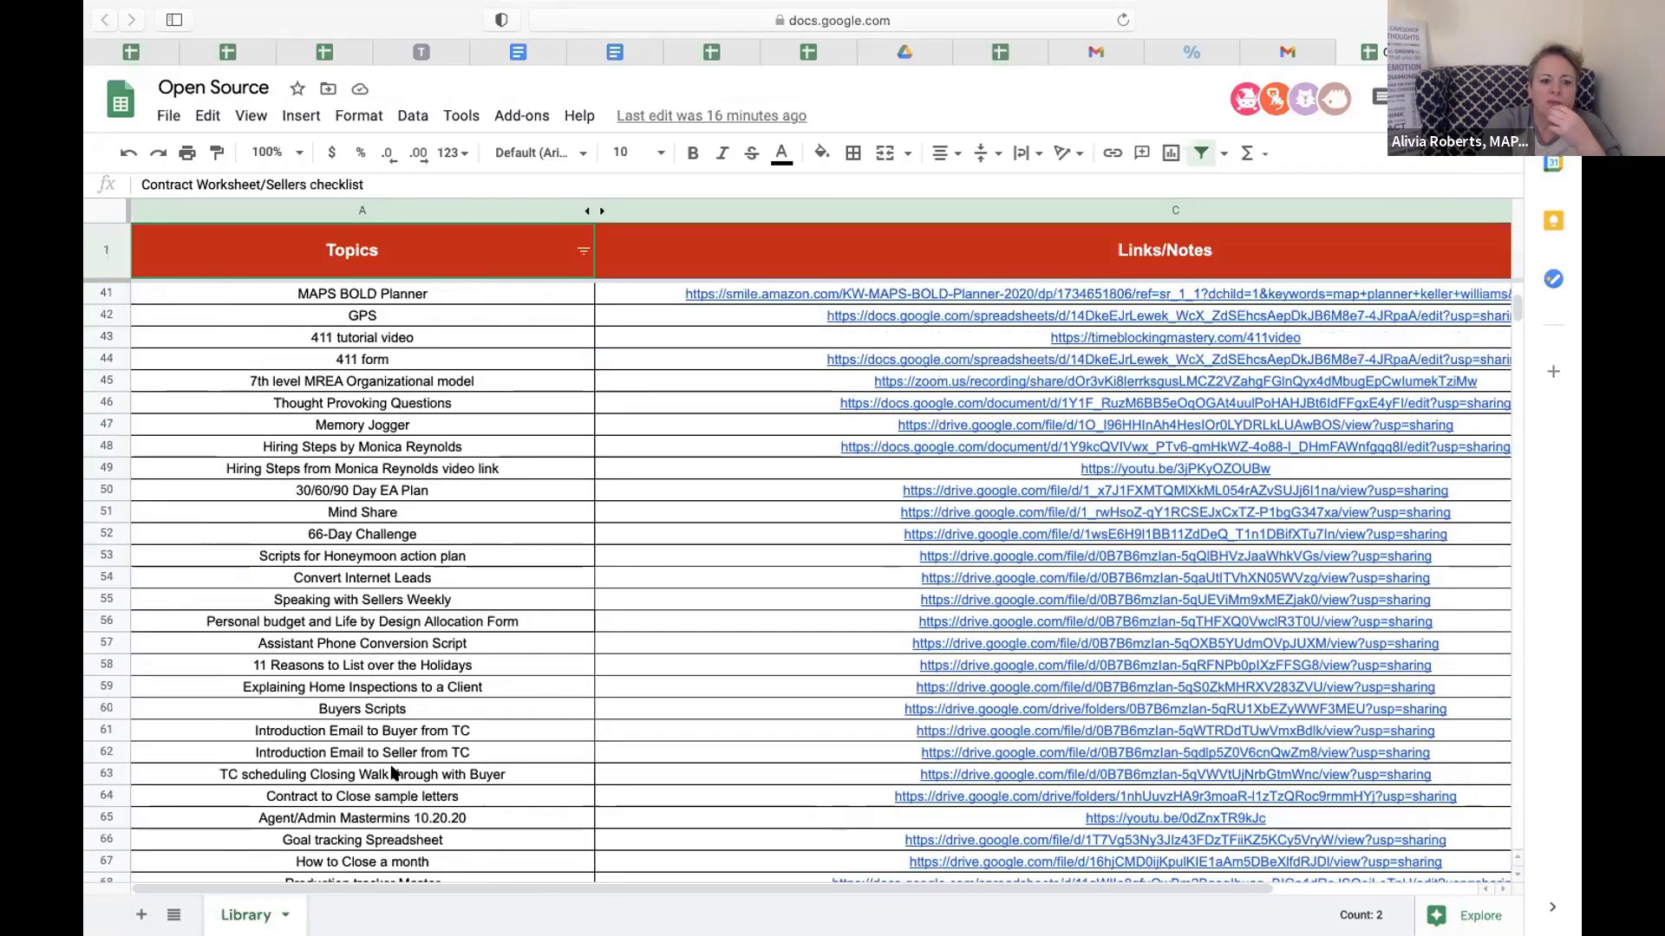
{"action": "scroll", "coordinate": [392, 772], "scroll_direction": "up", "scroll_amount": 2}
{"action": "scroll", "coordinate": [392, 772], "scroll_direction": "up", "scroll_amount": 2}
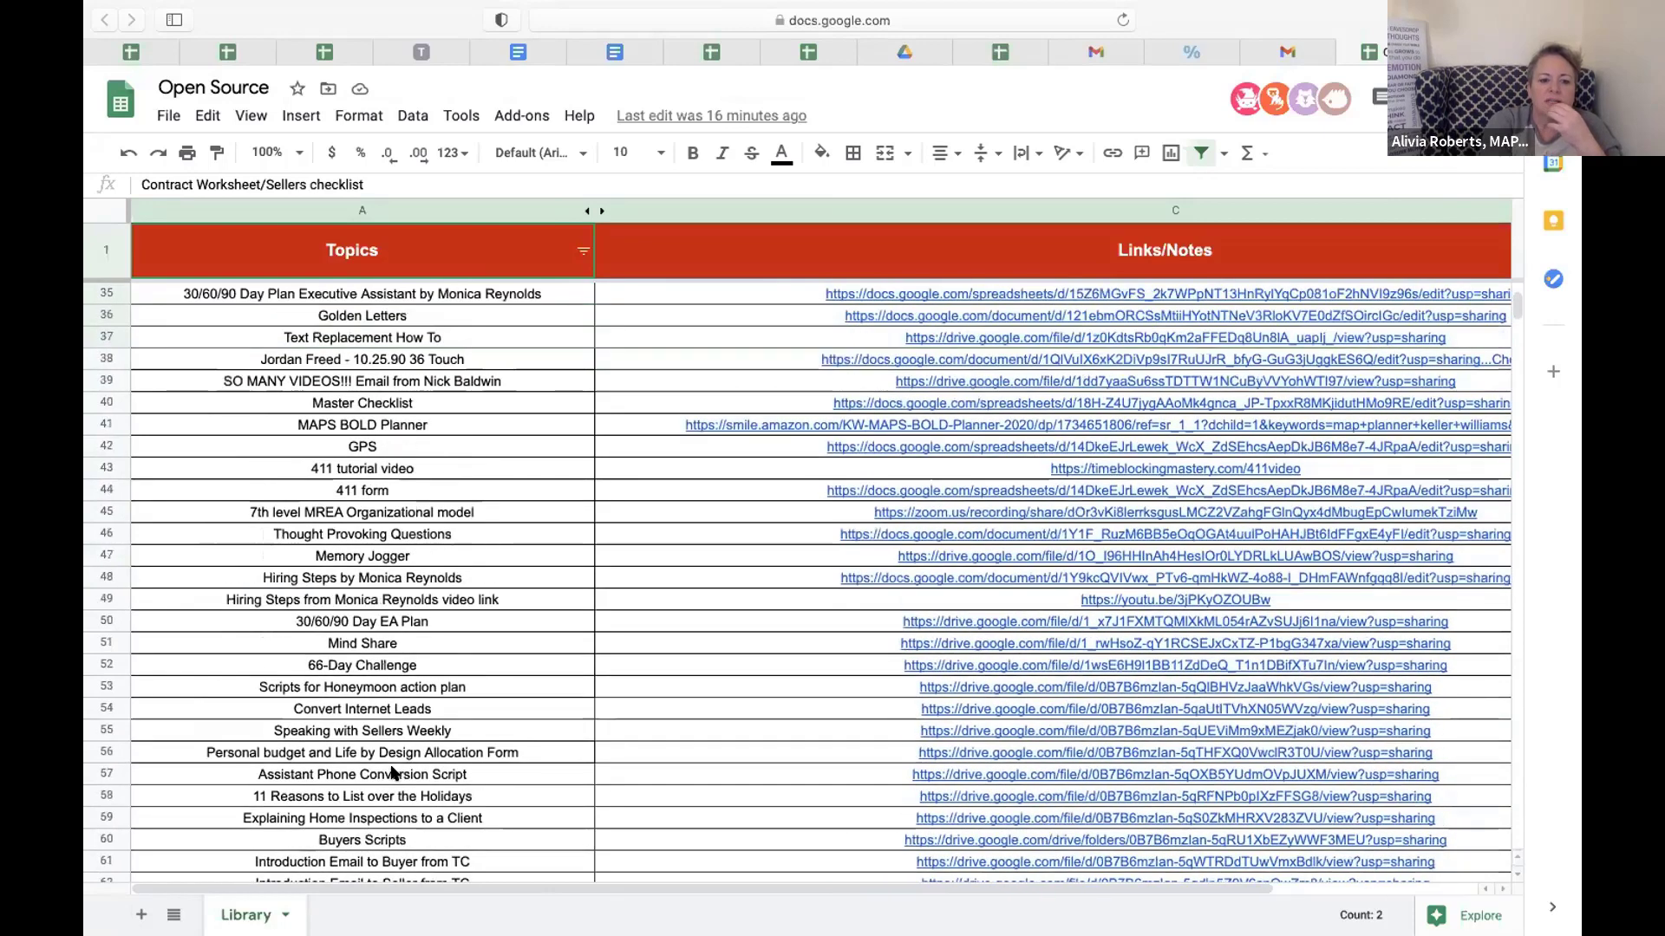
{"action": "scroll", "coordinate": [392, 773], "scroll_direction": "up", "scroll_amount": 1}
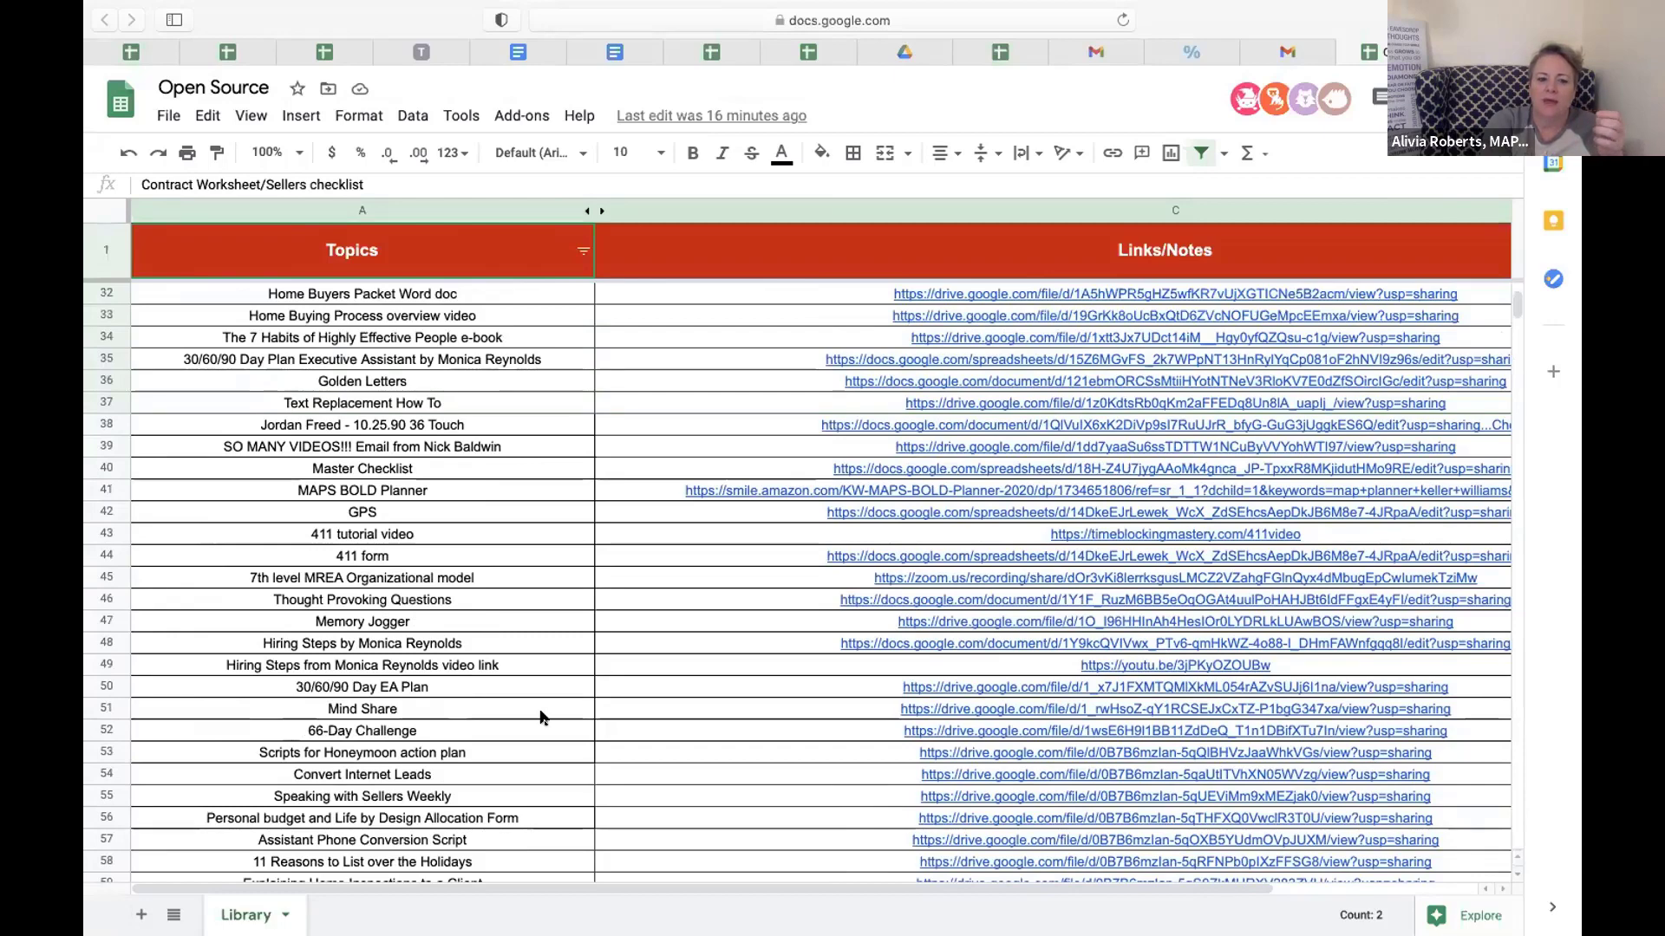
{"action": "scroll", "coordinate": [540, 715], "scroll_direction": "down", "scroll_amount": 1}
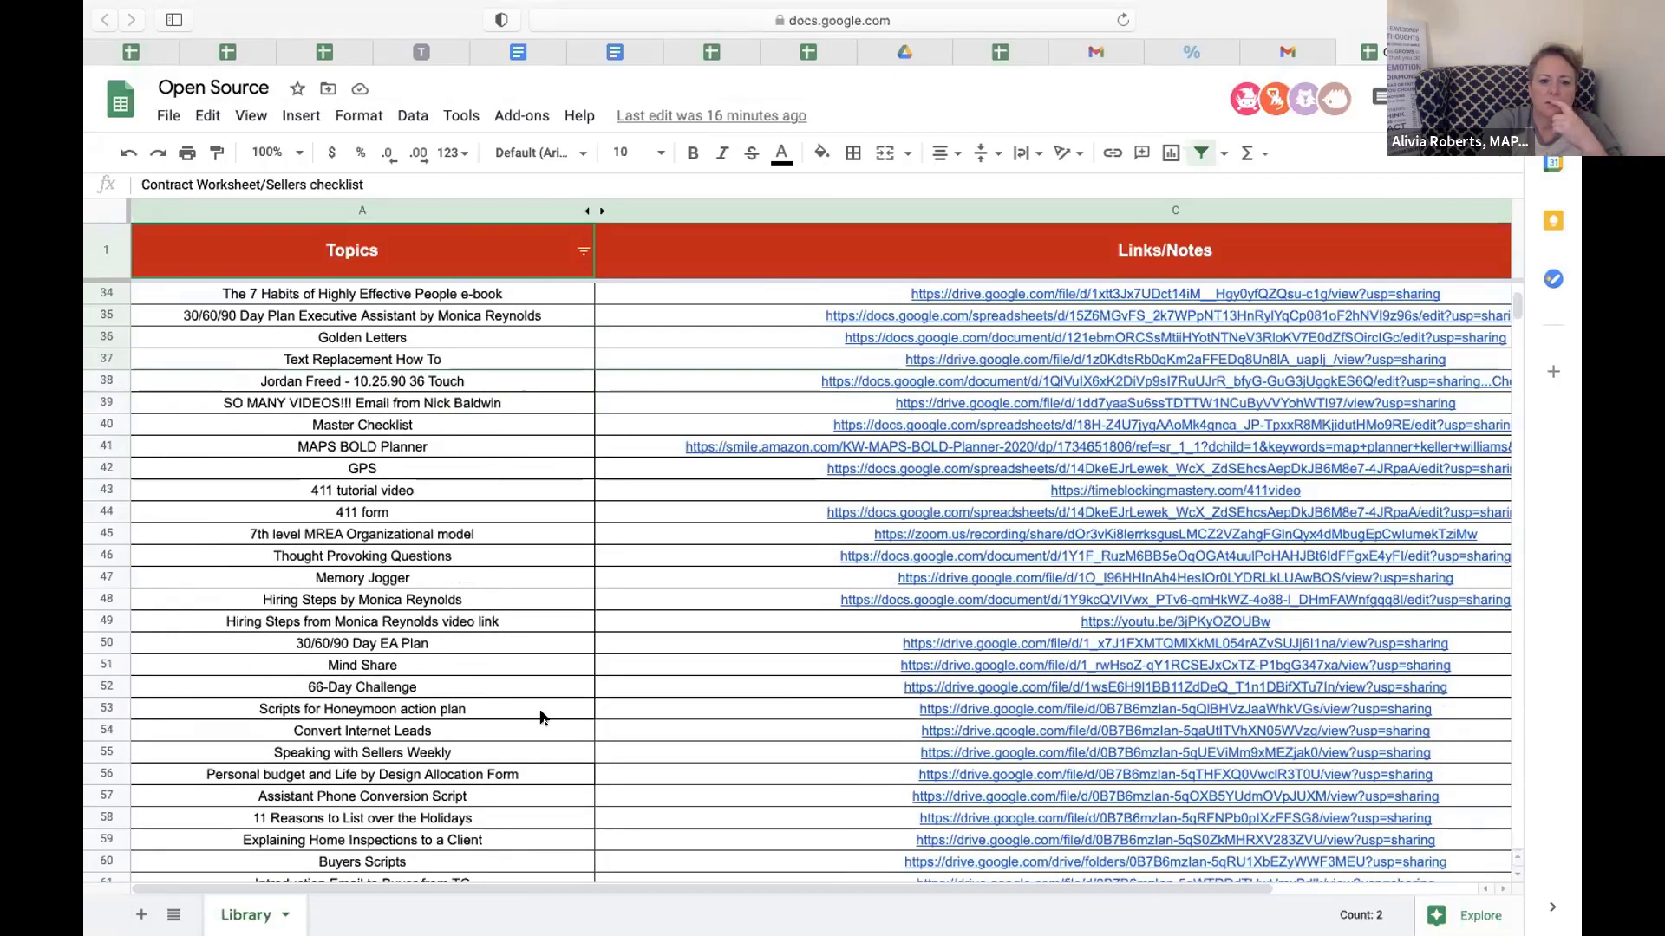
{"action": "scroll", "coordinate": [540, 717], "scroll_direction": "down", "scroll_amount": 1}
{"action": "scroll", "coordinate": [540, 717], "scroll_direction": "down", "scroll_amount": 1}
{"action": "scroll", "coordinate": [540, 717], "scroll_direction": "down", "scroll_amount": 2}
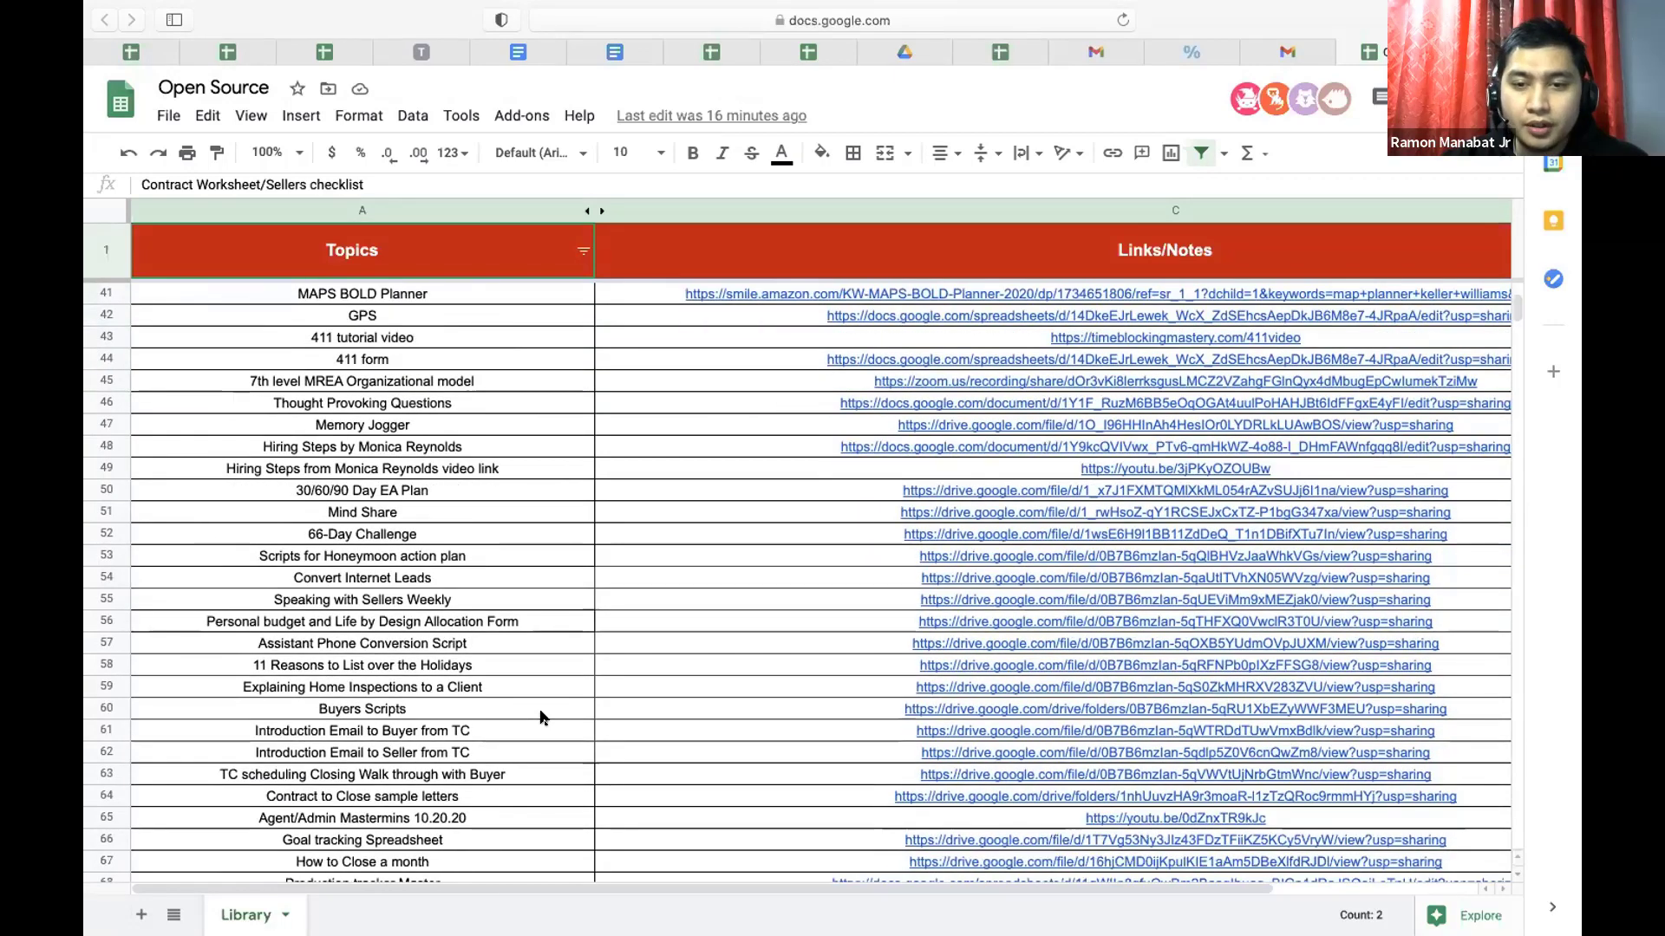
{"action": "scroll", "coordinate": [541, 717], "scroll_direction": "down", "scroll_amount": 3}
{"action": "scroll", "coordinate": [540, 717], "scroll_direction": "down", "scroll_amount": 2}
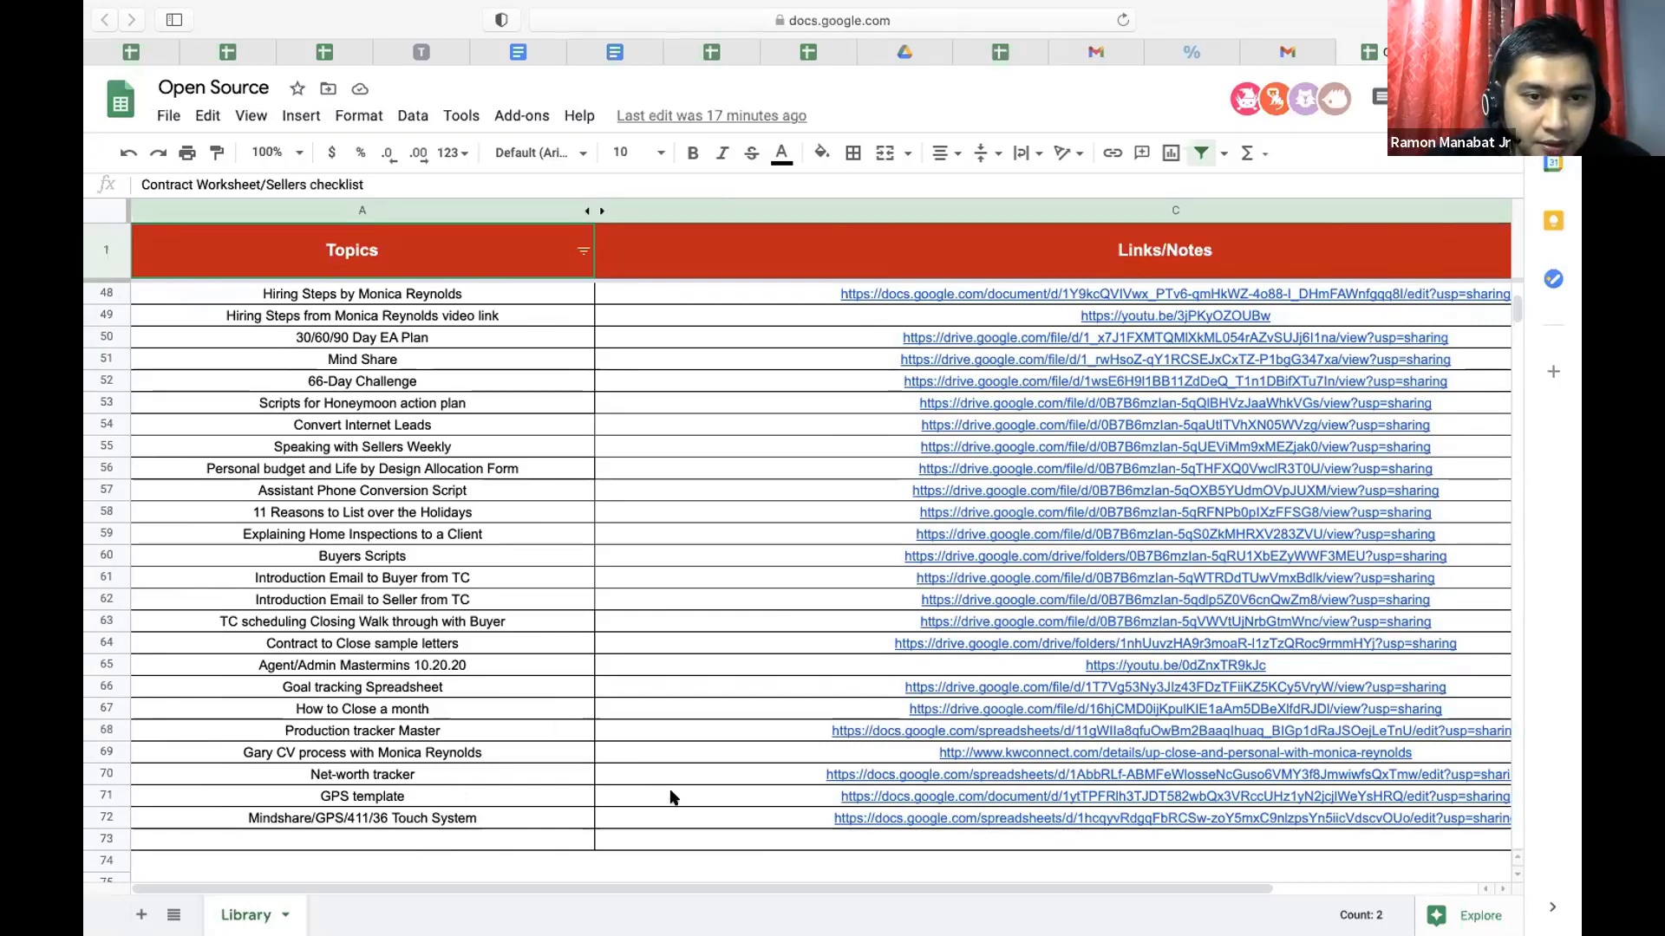
Step: Open the linked Mindshare/GPS/411/36 touch system spreadsheet and show its 36 Touch System sheet
{"action": "mouse_move", "coordinate": [867, 796]}
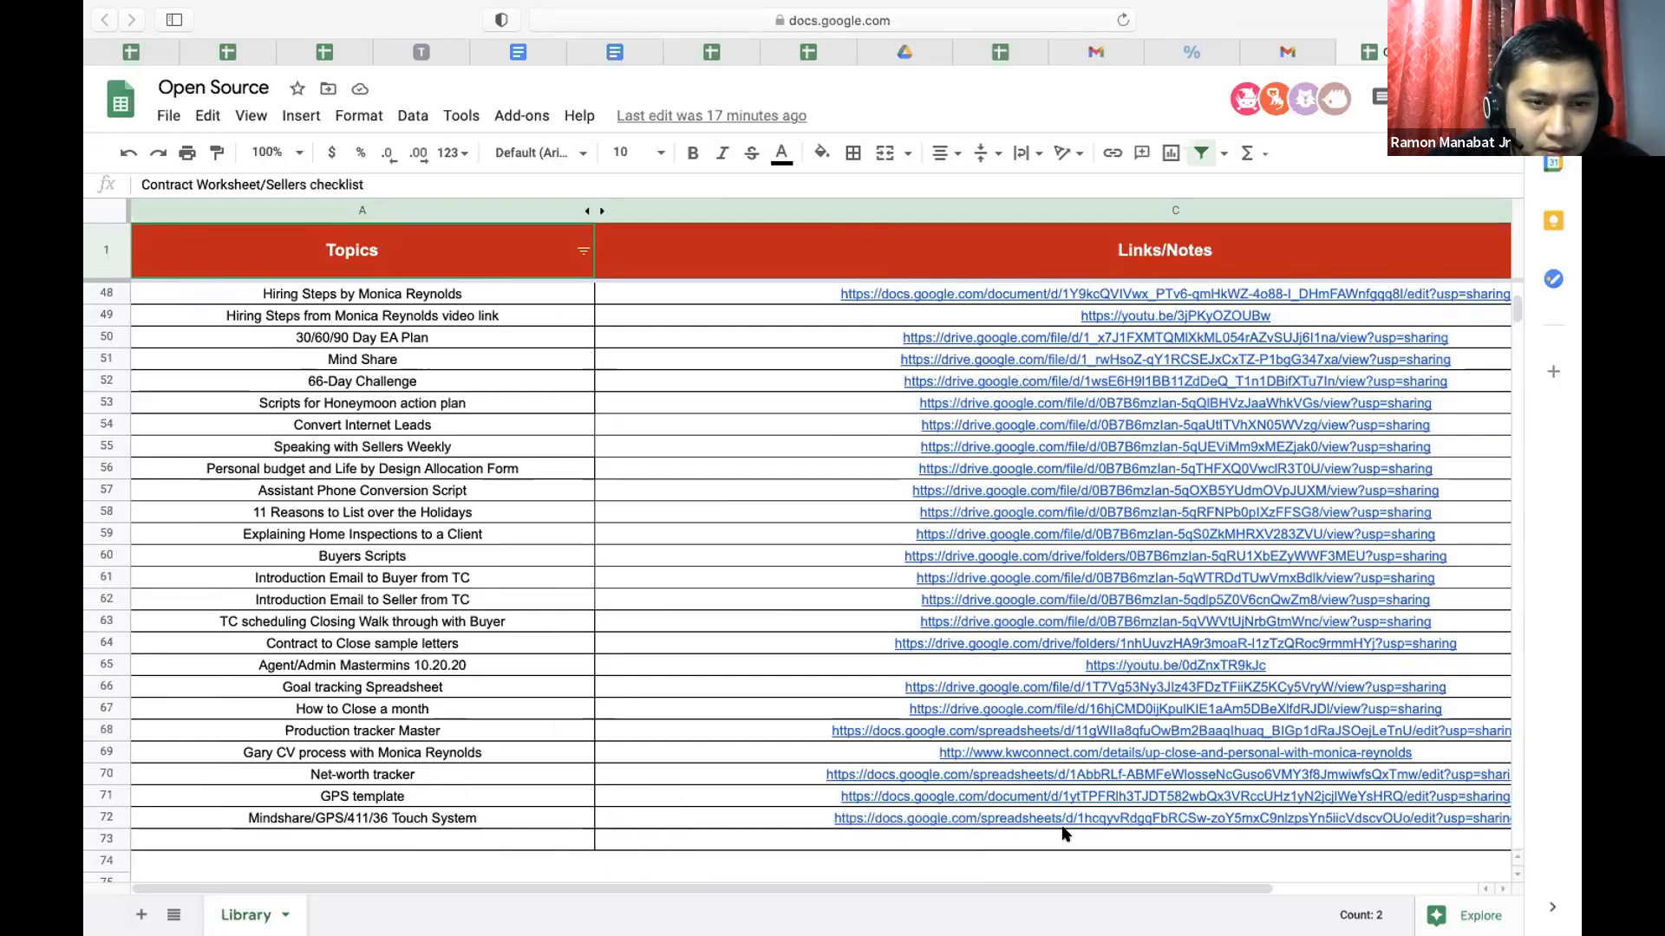
{"action": "mouse_move", "coordinate": [1056, 818]}
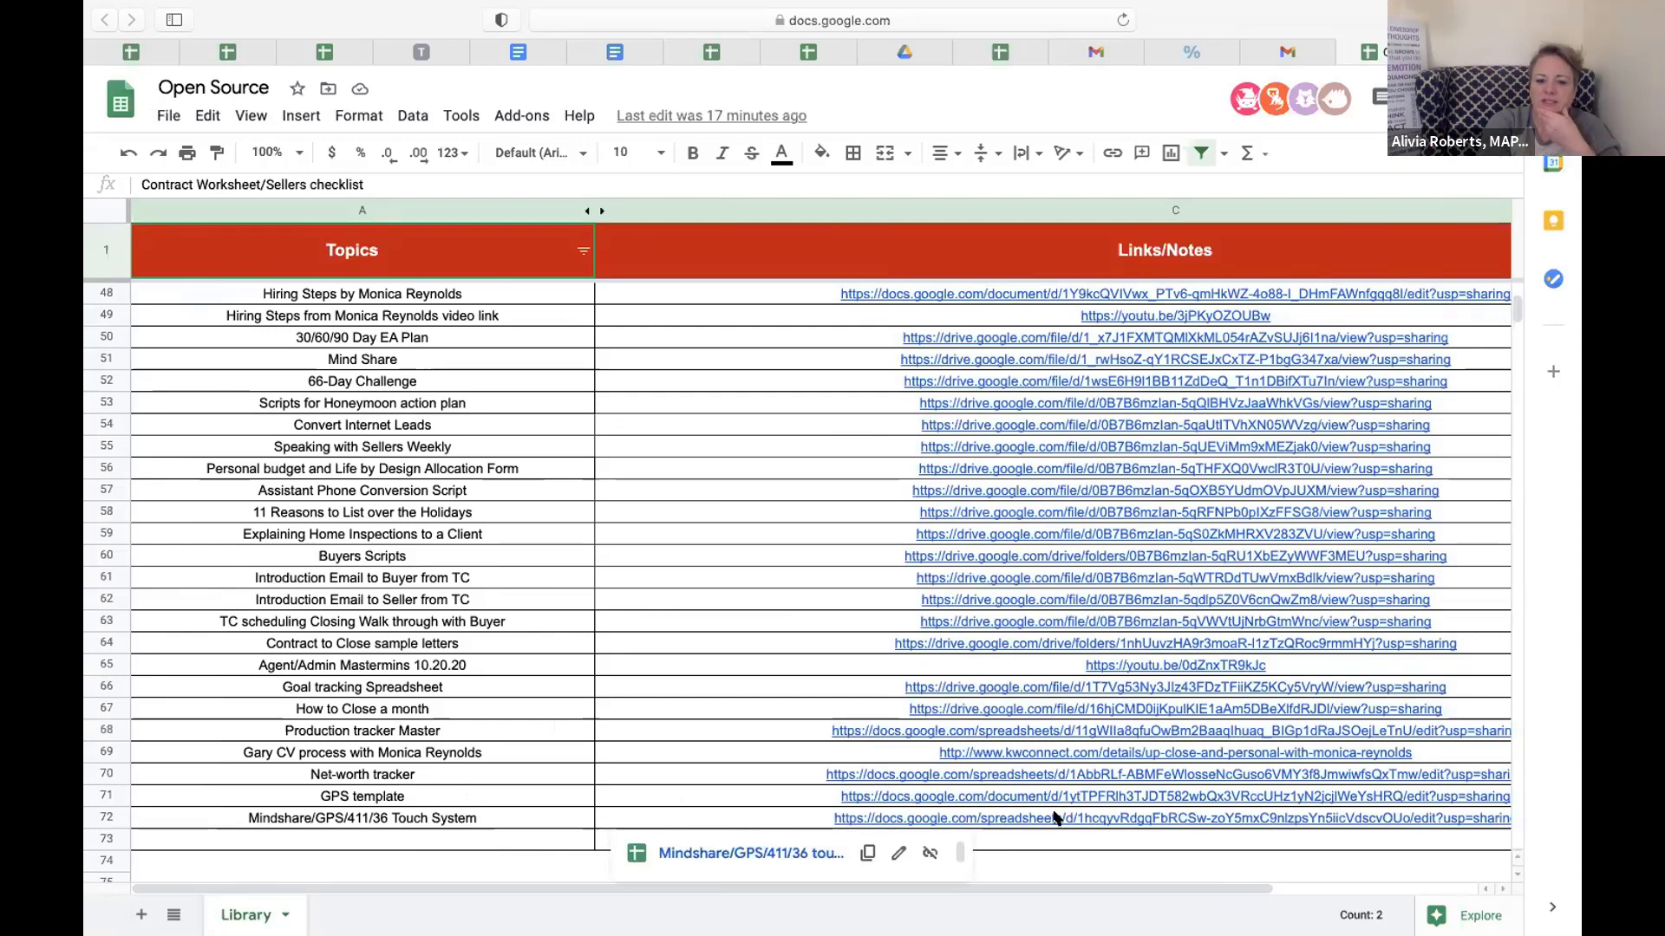
{"action": "left_click", "coordinate": [786, 853]}
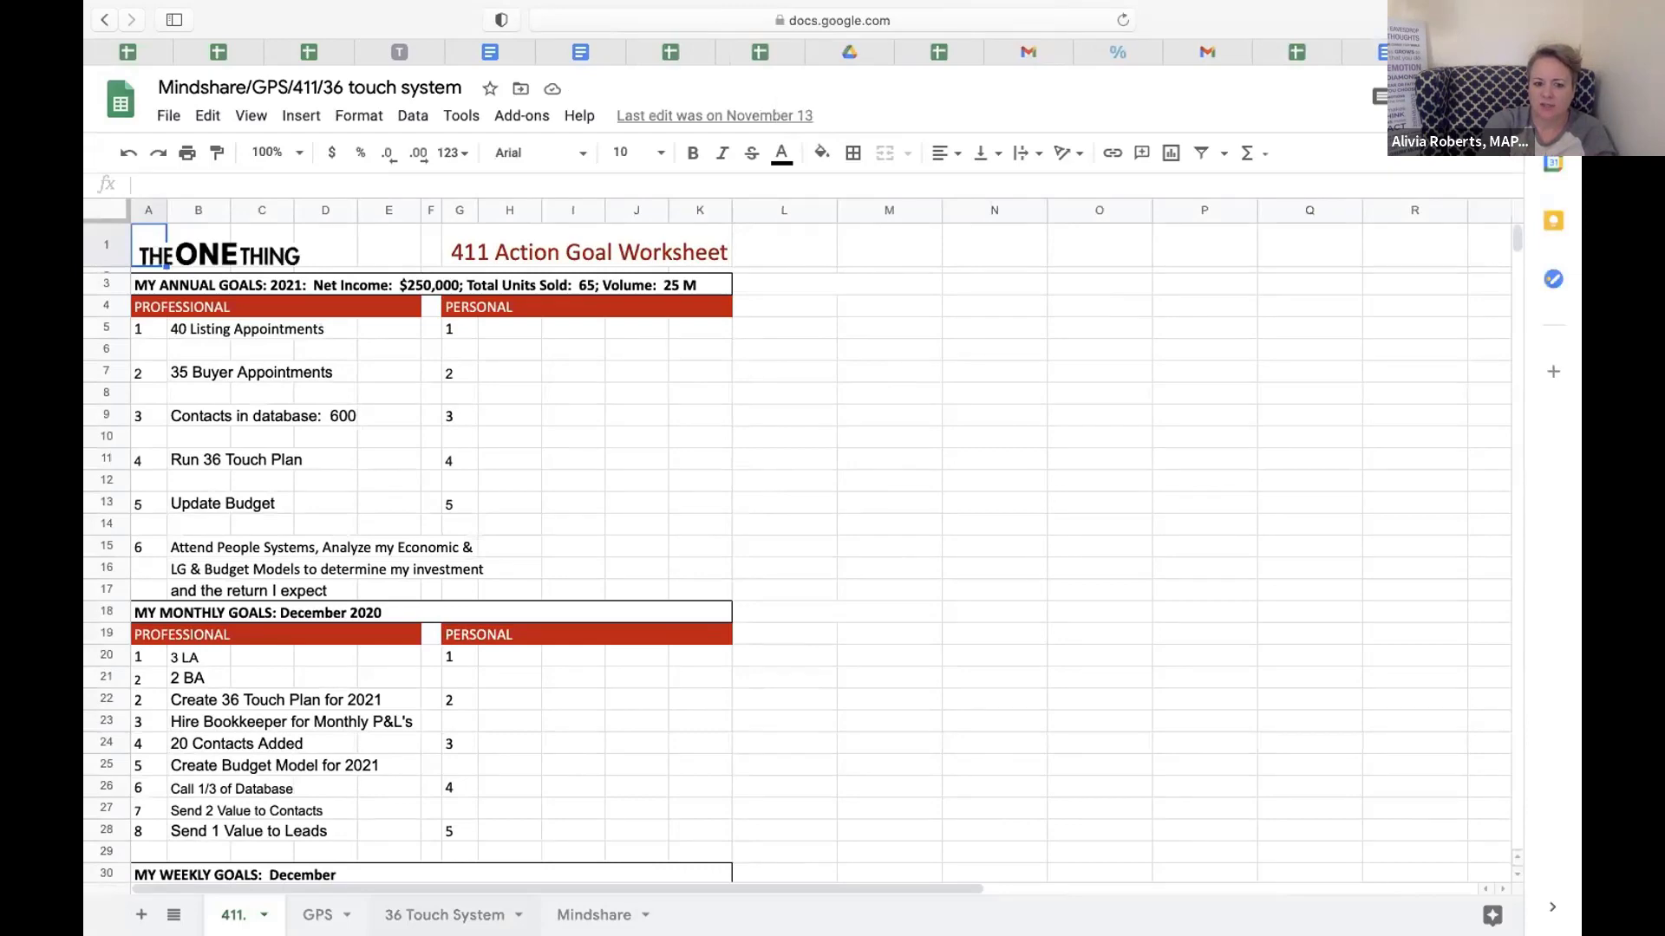
{"action": "left_click", "coordinate": [444, 914]}
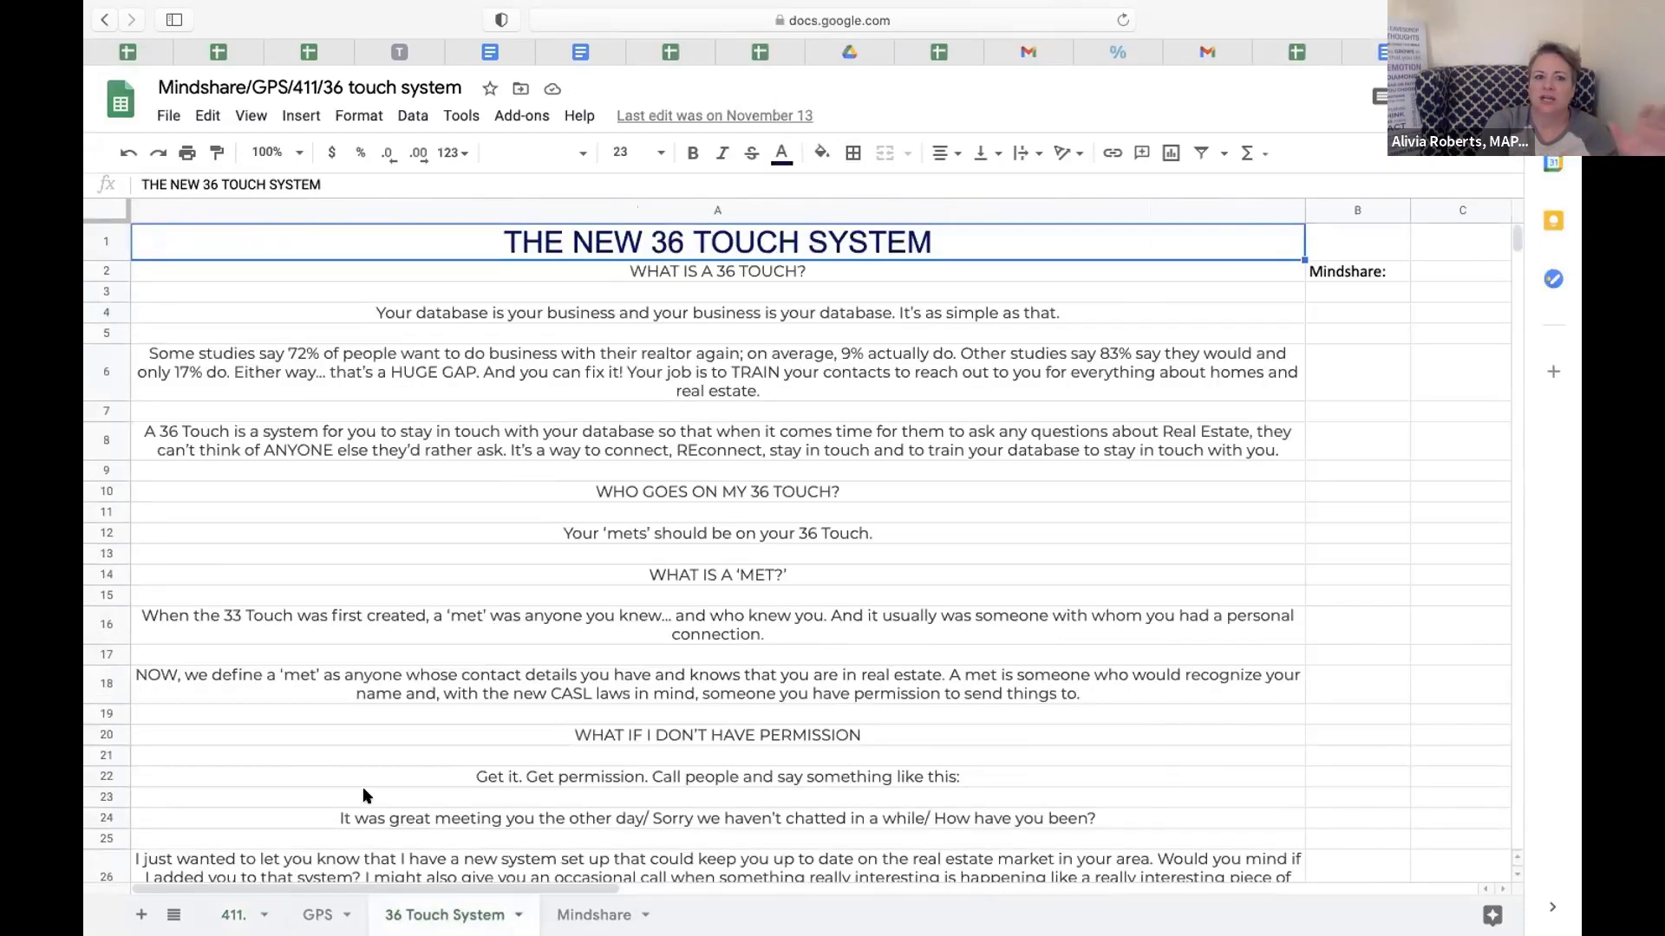
Step: Read through the 36 Touch System sheet down to the linked action plans and highlight the Database Plan: Vyral Marketing row
{"action": "mouse_move", "coordinate": [198, 9]}
{"action": "left_click", "coordinate": [145, 43]}
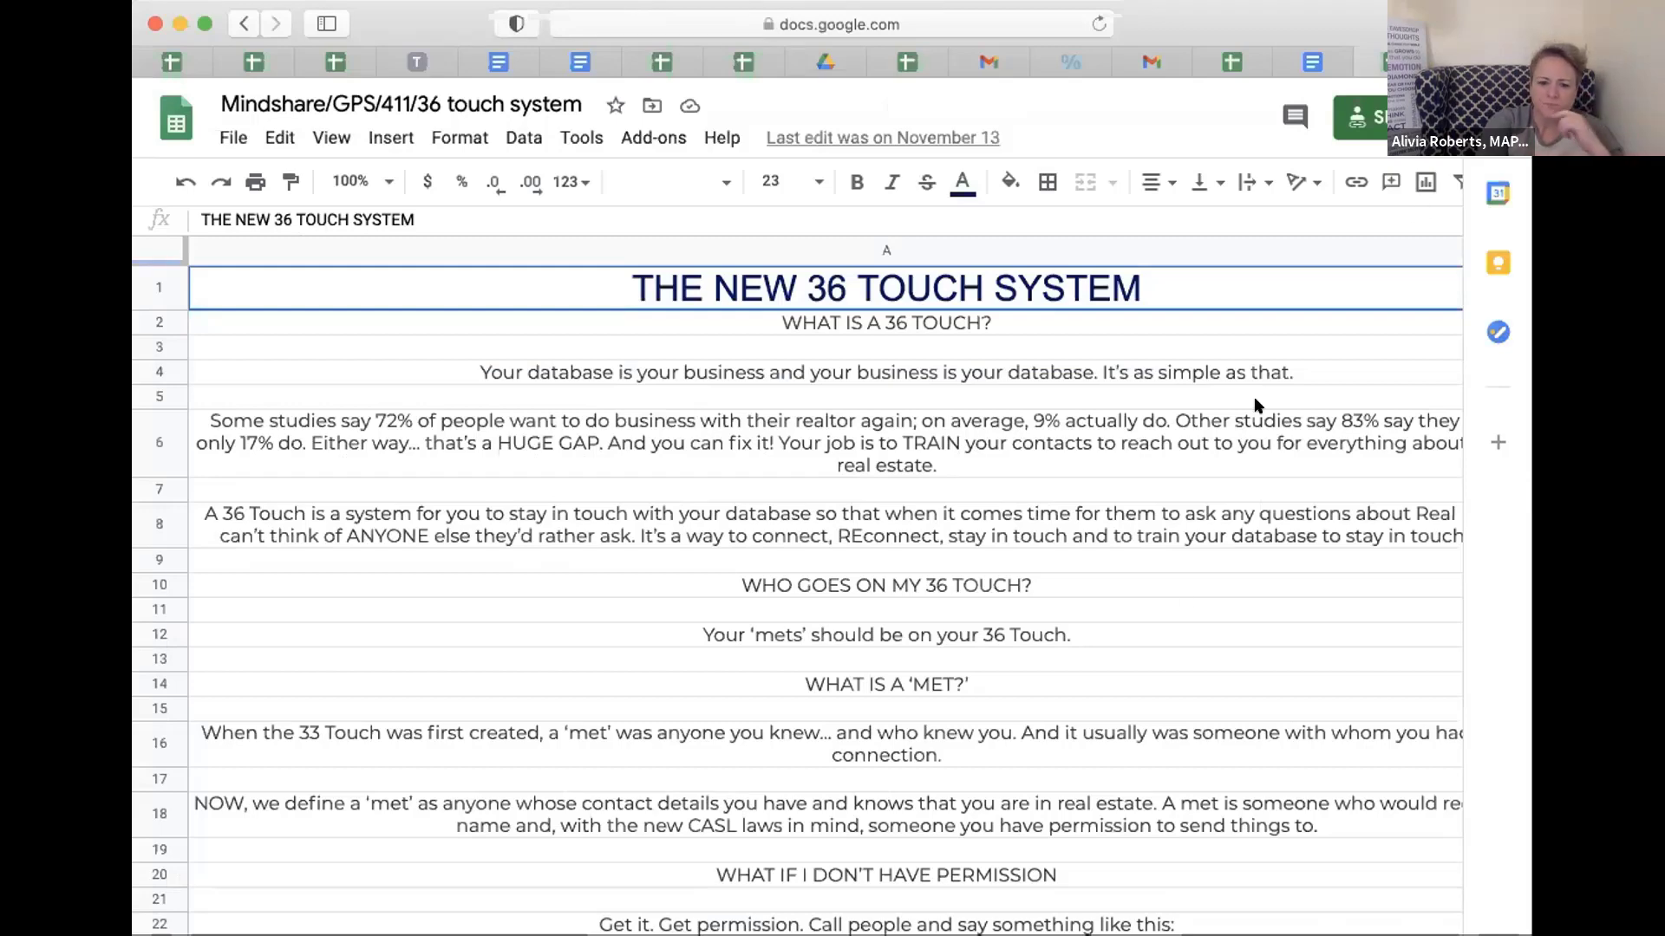
{"action": "scroll", "coordinate": [1182, 595], "scroll_direction": "down", "scroll_amount": 3}
{"action": "scroll", "coordinate": [1184, 602], "scroll_direction": "down", "scroll_amount": 6}
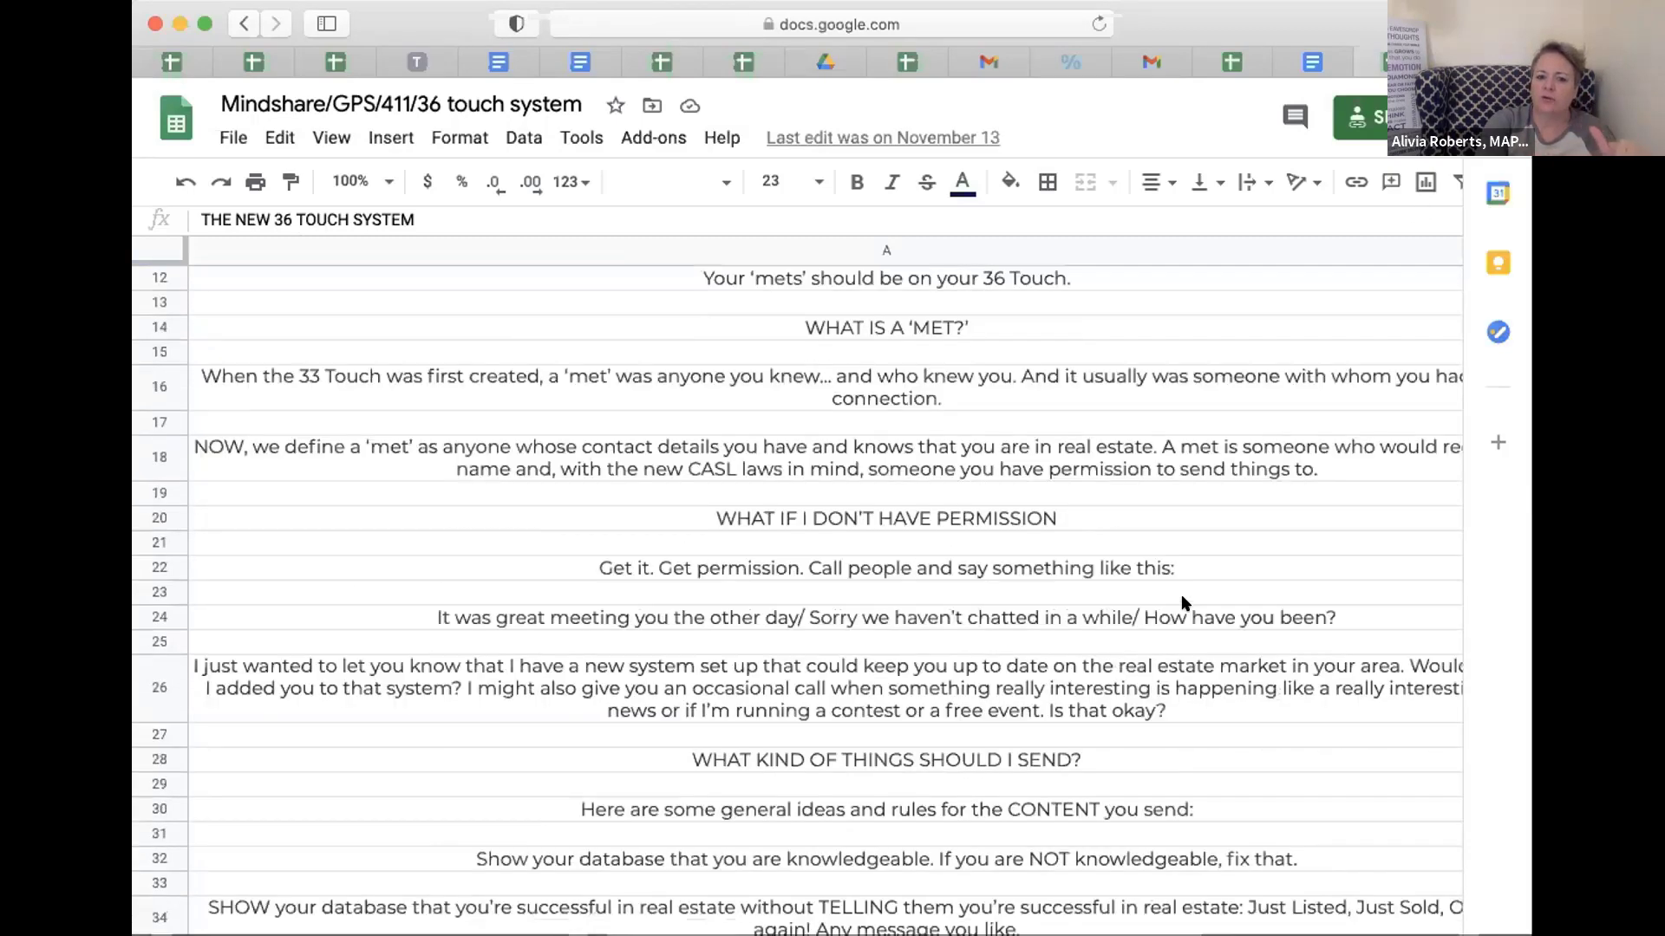
{"action": "scroll", "coordinate": [1185, 602], "scroll_direction": "down", "scroll_amount": 4}
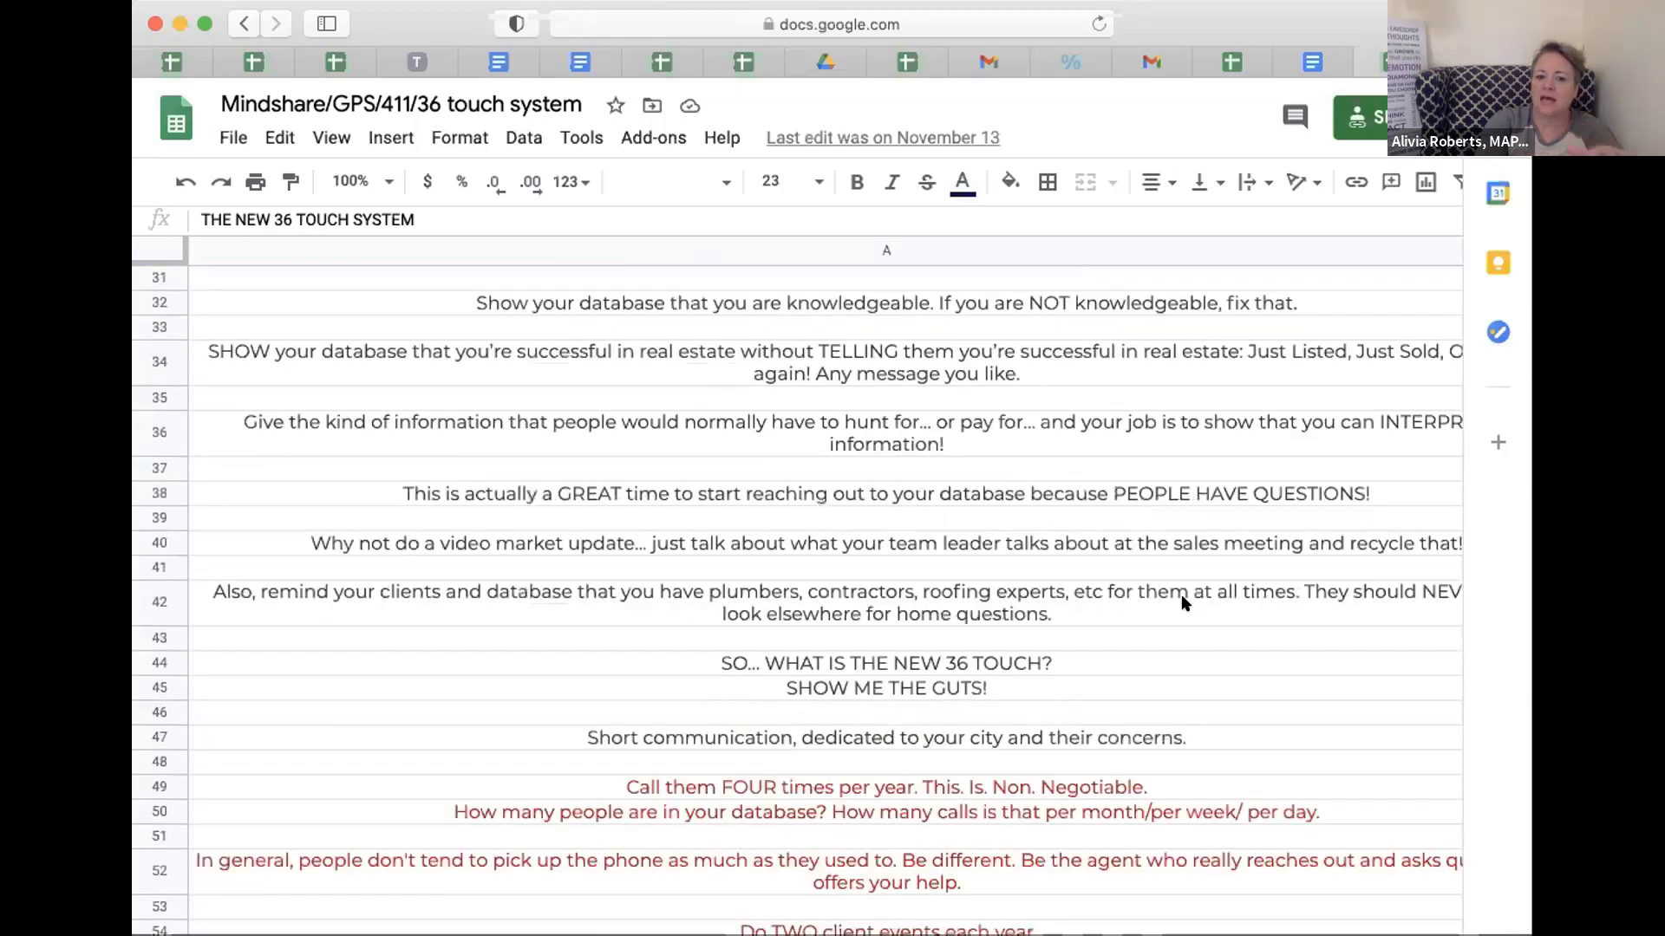
{"action": "scroll", "coordinate": [1185, 602], "scroll_direction": "down", "scroll_amount": 1}
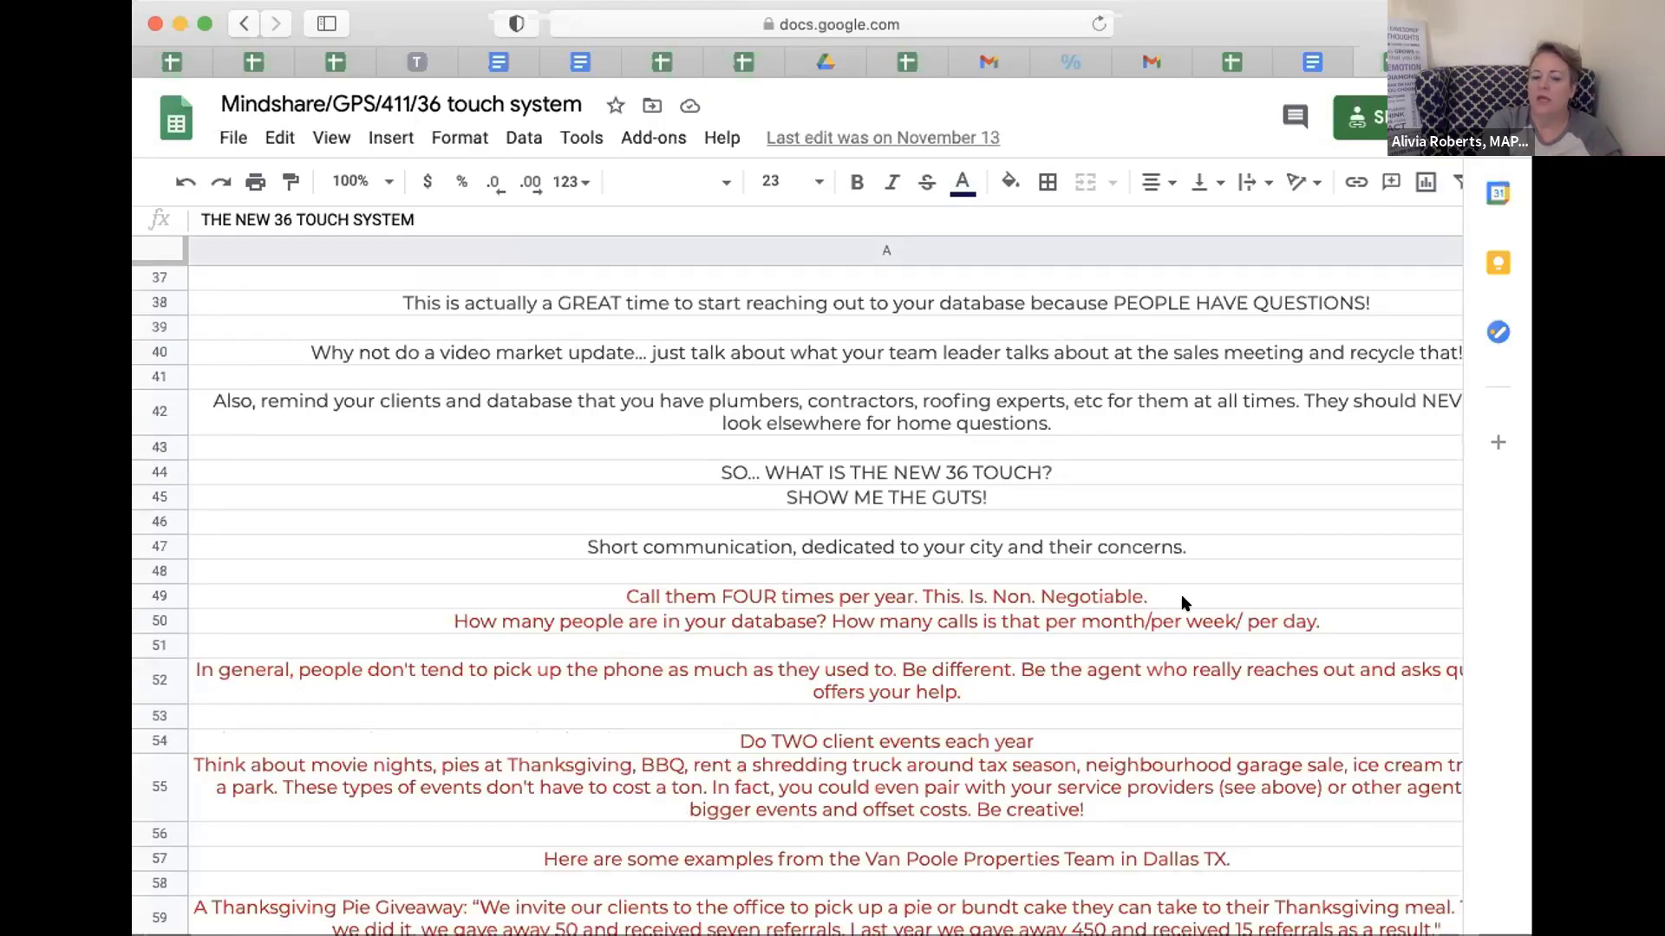
{"action": "scroll", "coordinate": [1184, 602], "scroll_direction": "down", "scroll_amount": 4}
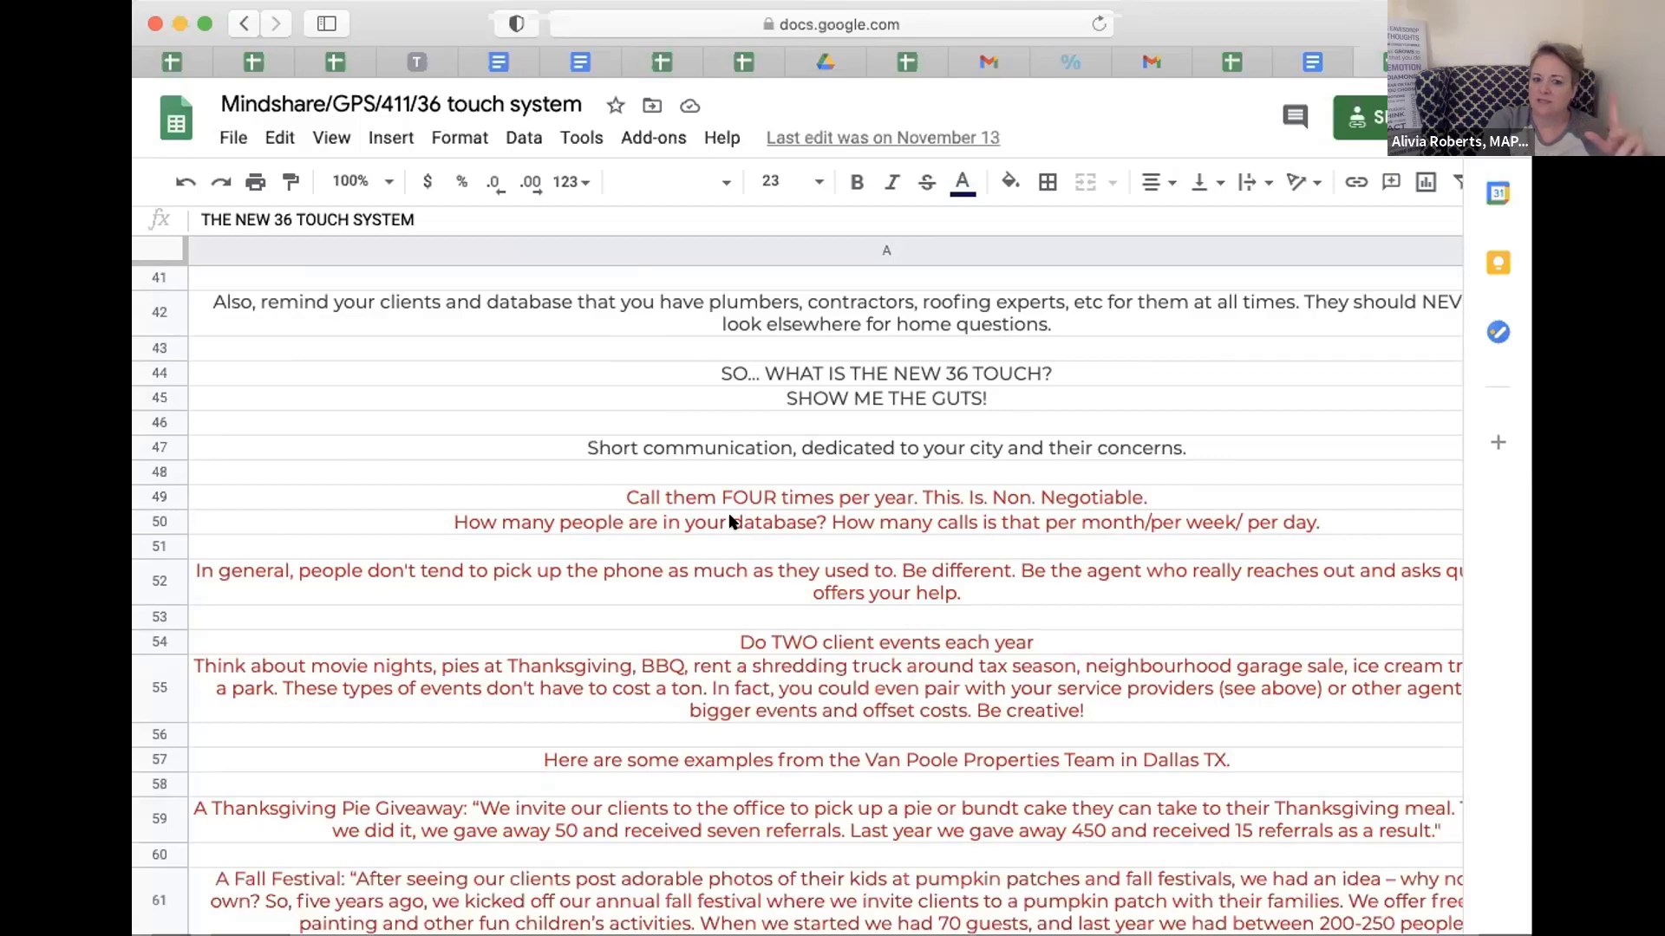
{"action": "scroll", "coordinate": [729, 519], "scroll_direction": "down", "scroll_amount": 5}
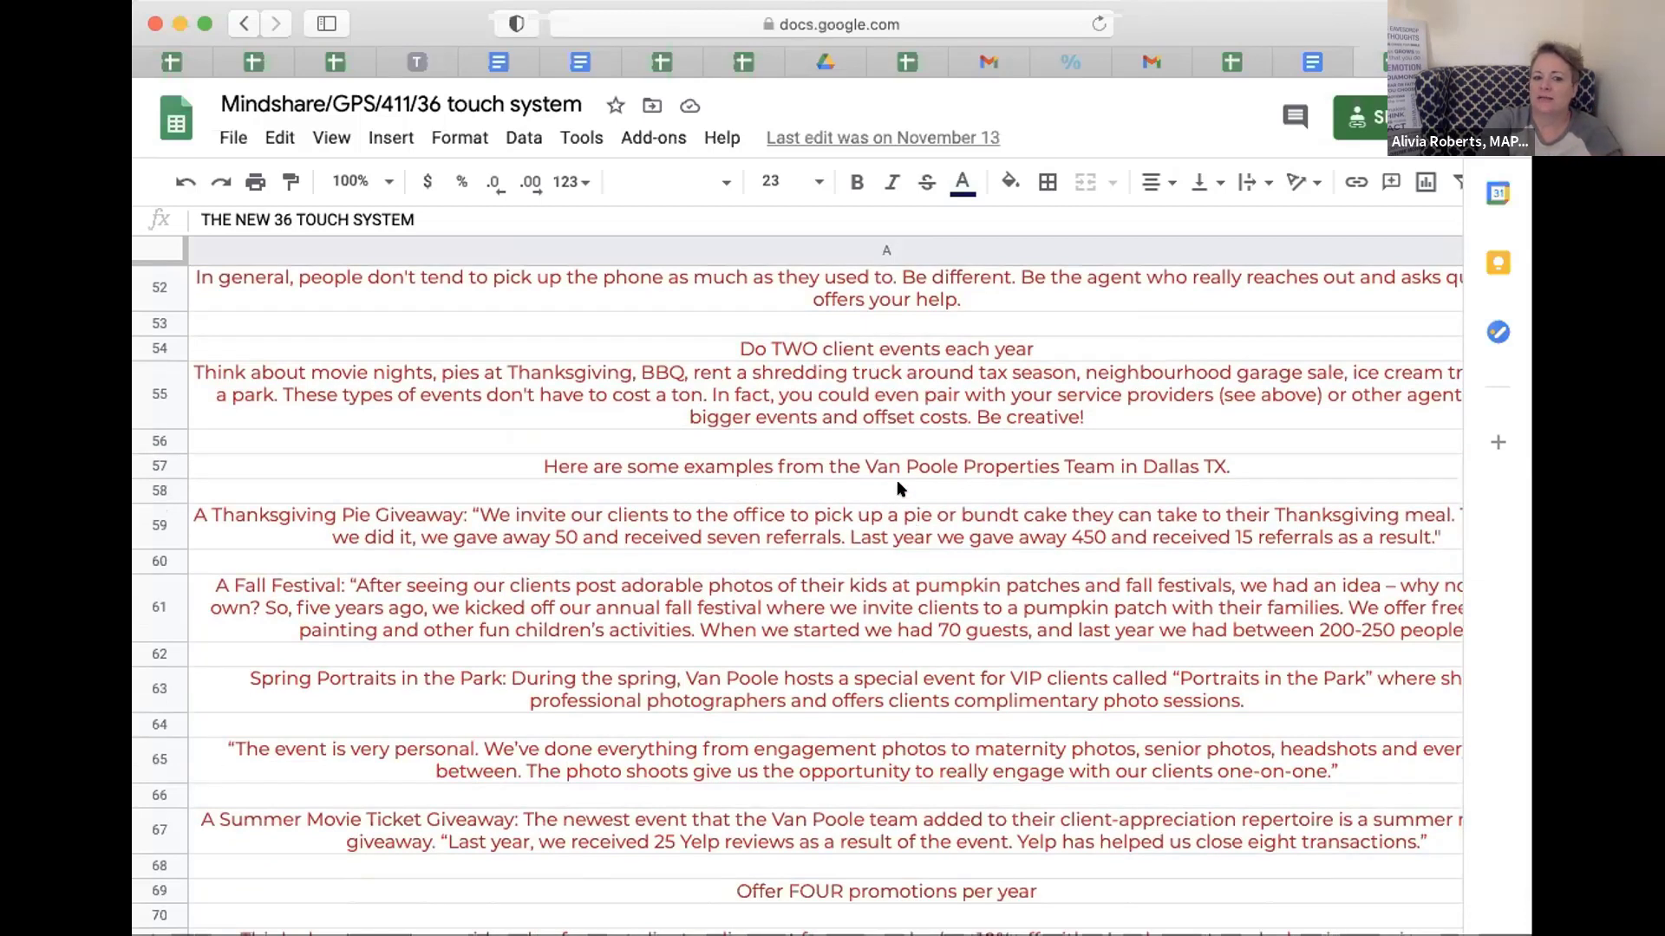
{"action": "scroll", "coordinate": [932, 621], "scroll_direction": "down", "scroll_amount": 10}
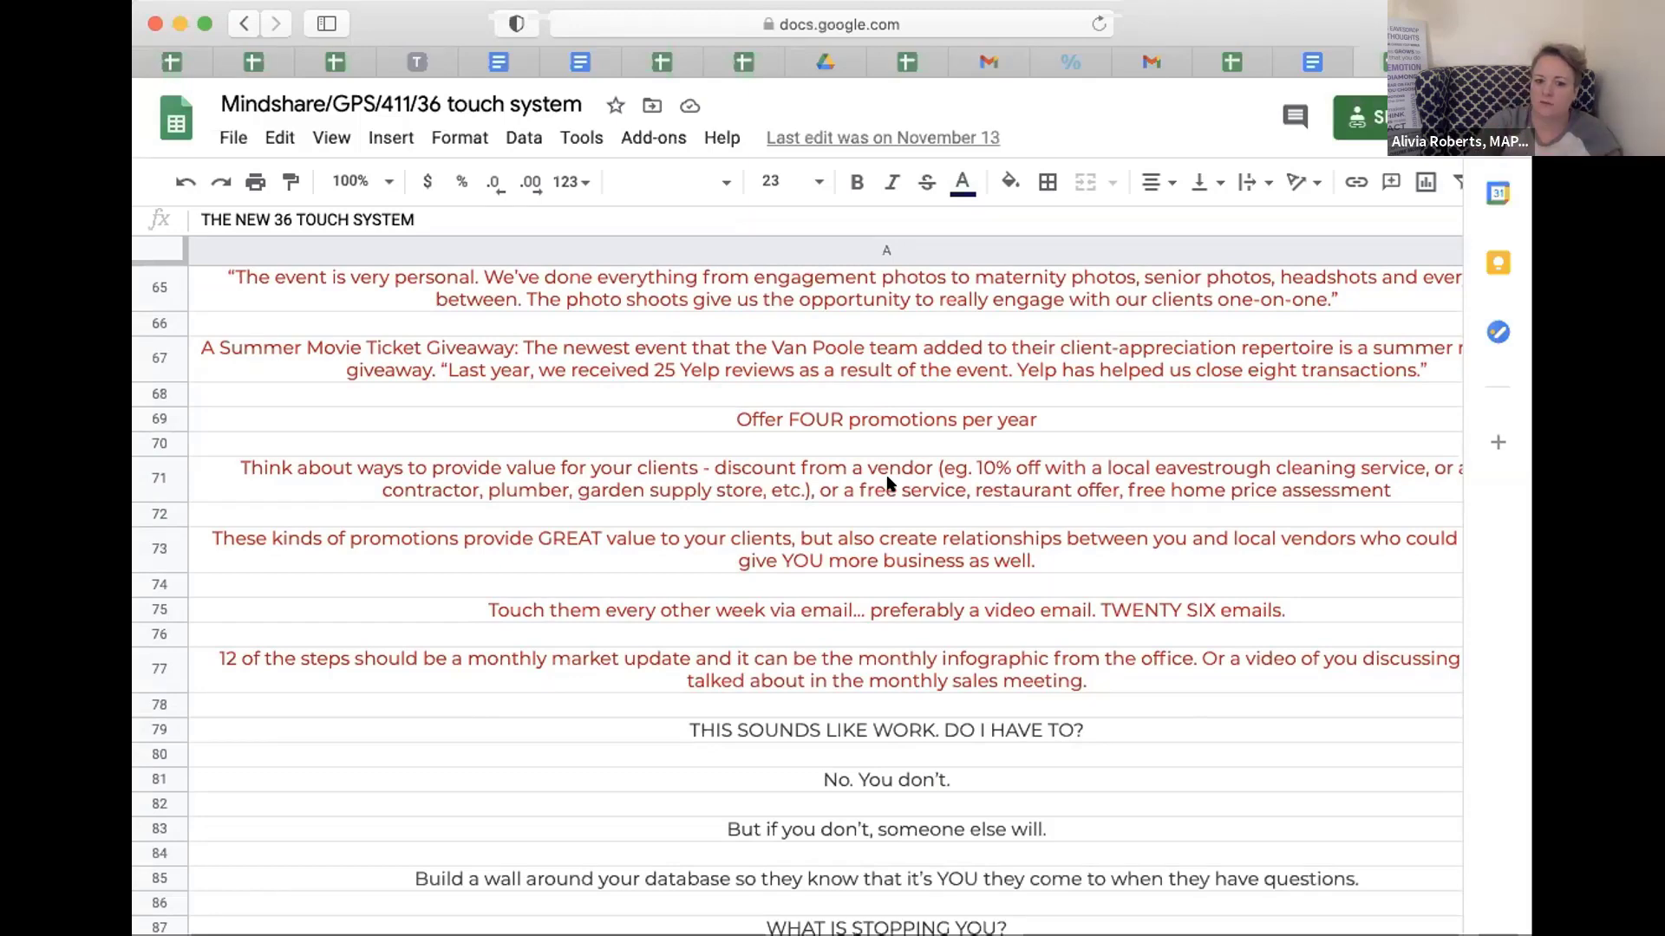
{"action": "scroll", "coordinate": [893, 576], "scroll_direction": "down", "scroll_amount": 5}
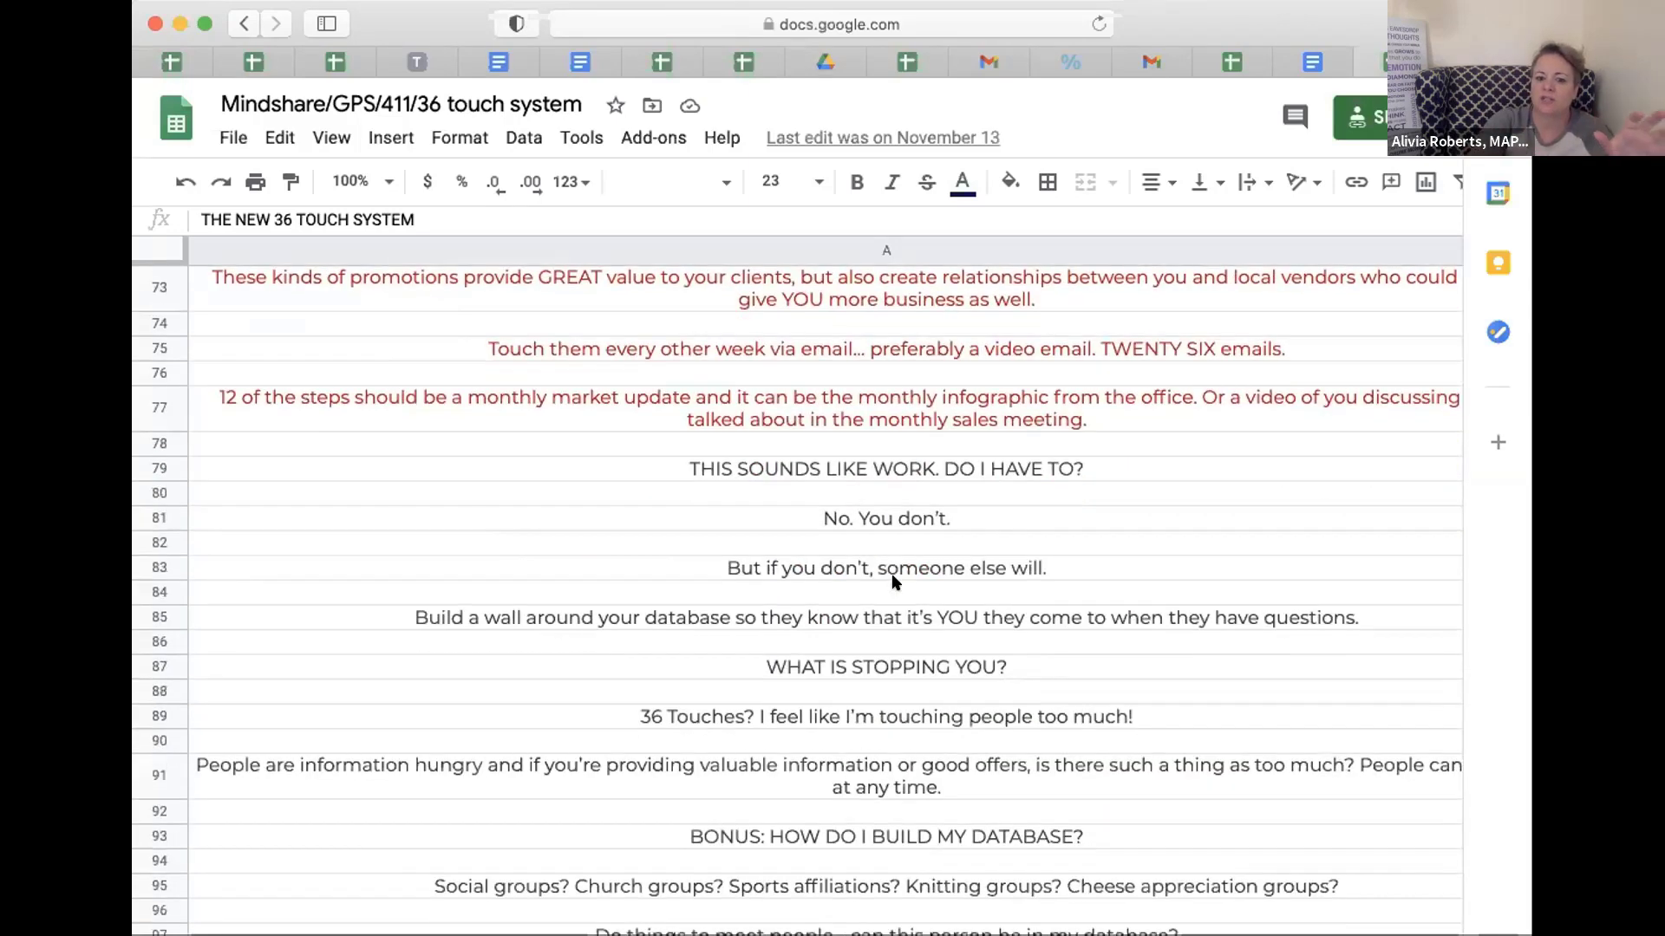
{"action": "scroll", "coordinate": [891, 574], "scroll_direction": "down", "scroll_amount": 5}
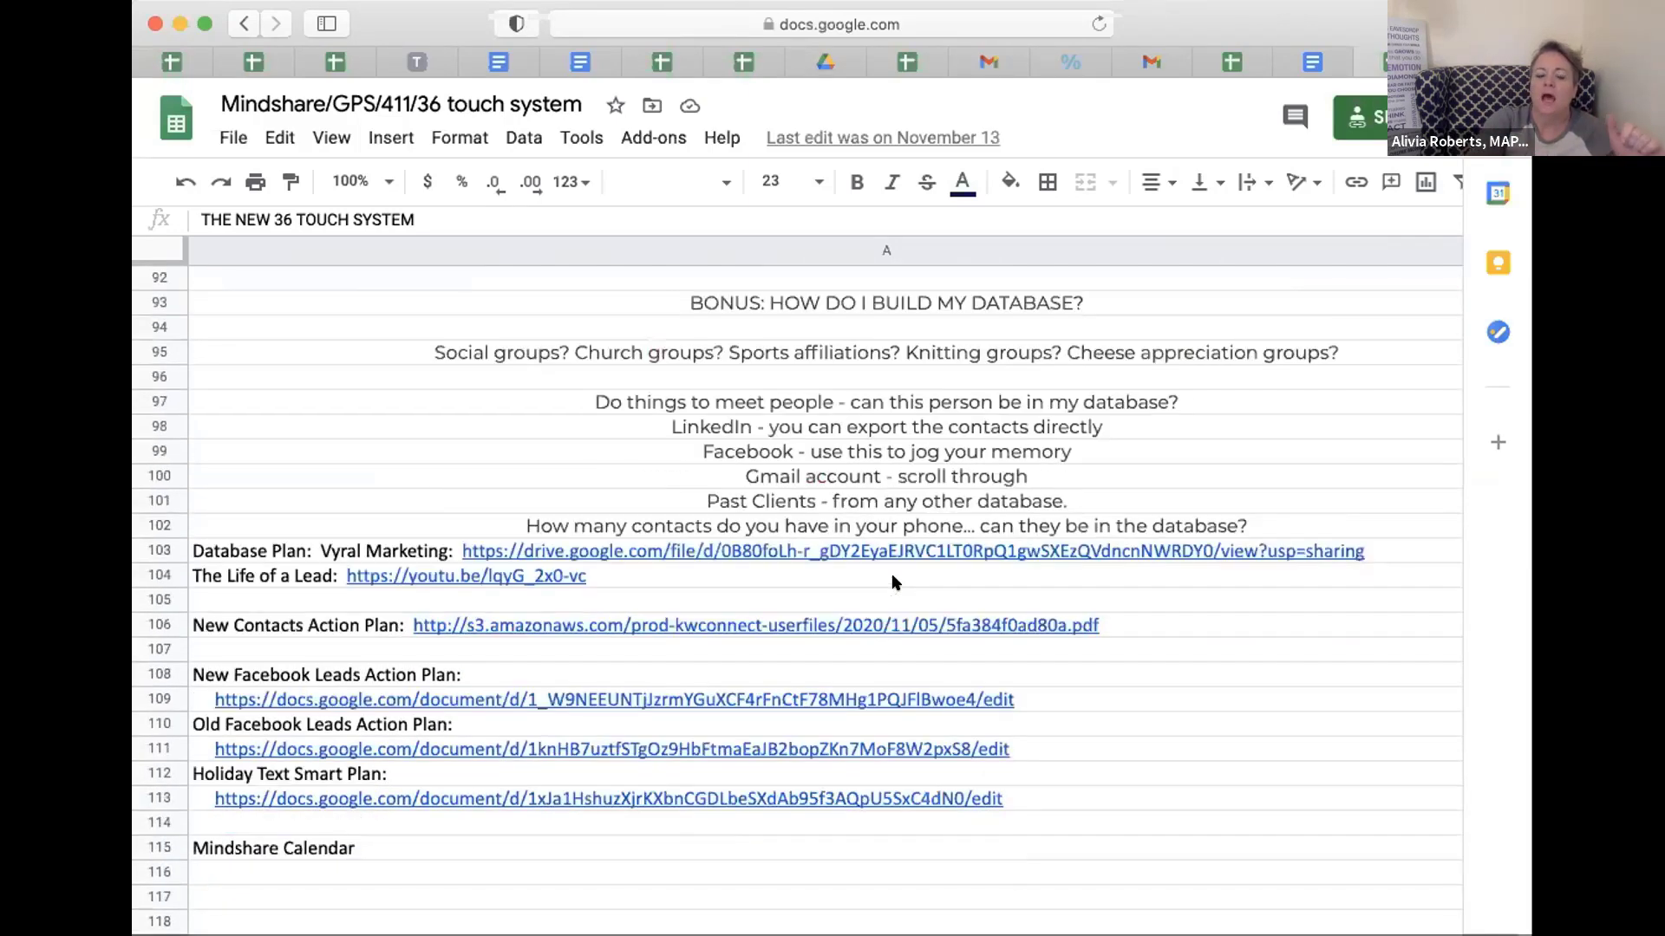
{"action": "left_click", "coordinate": [156, 449]}
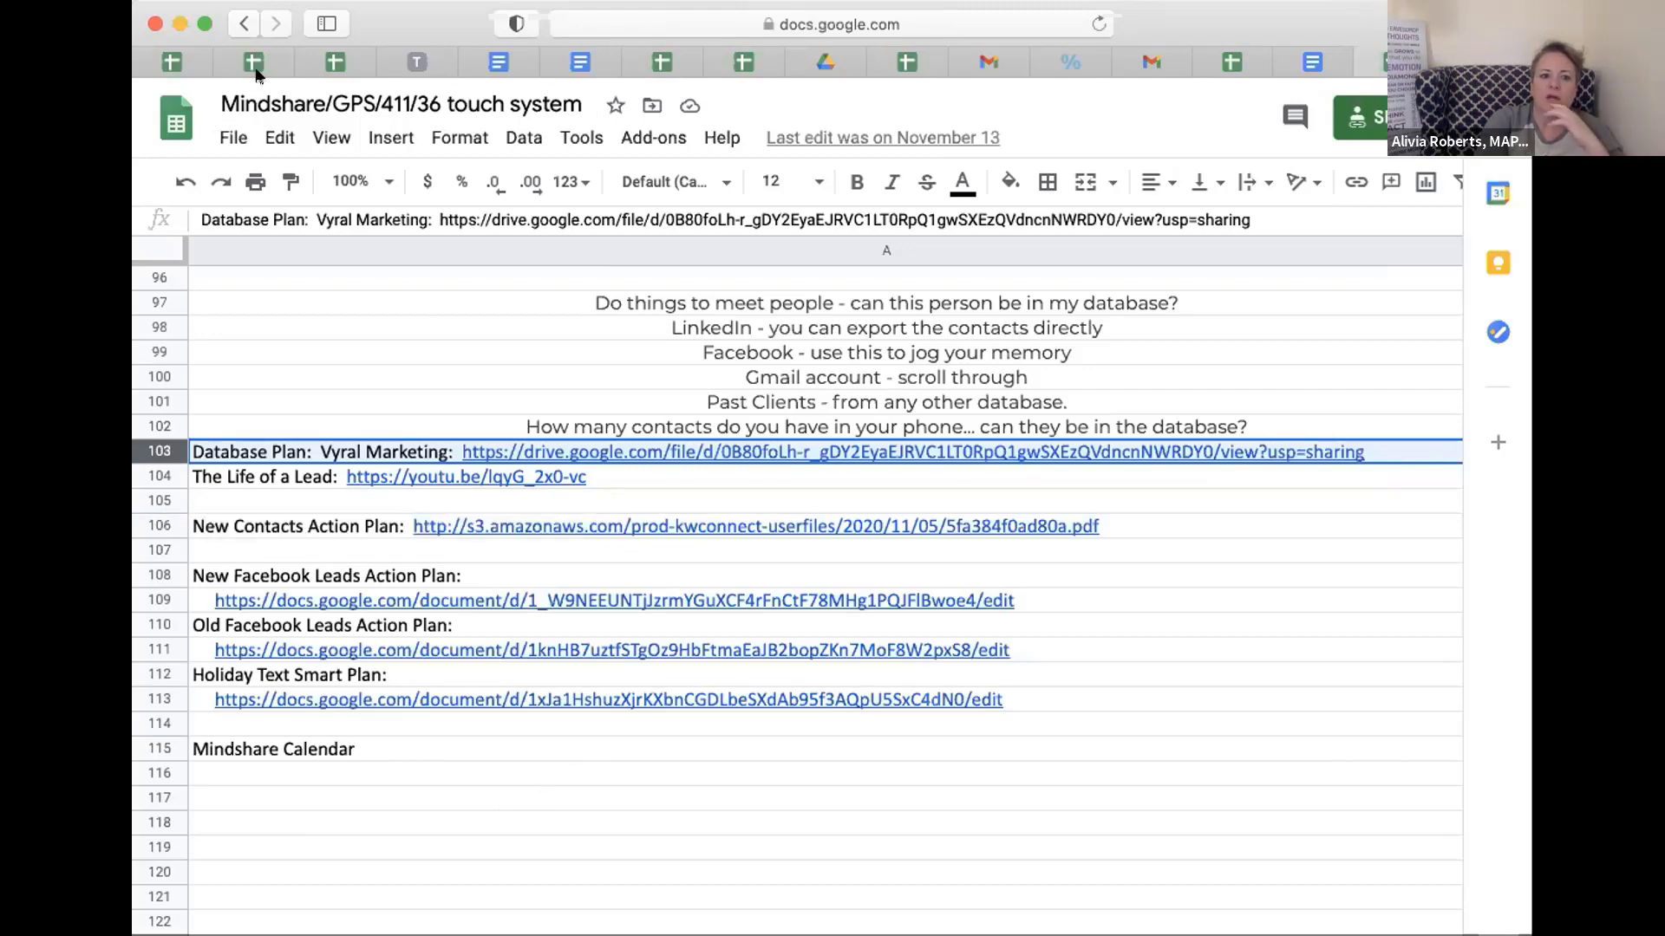
Step: Show the Mindshare calendar sheet in full screen and highlight sample dates in January and February, such as January 22 and February 9
{"action": "left_click", "coordinate": [202, 21]}
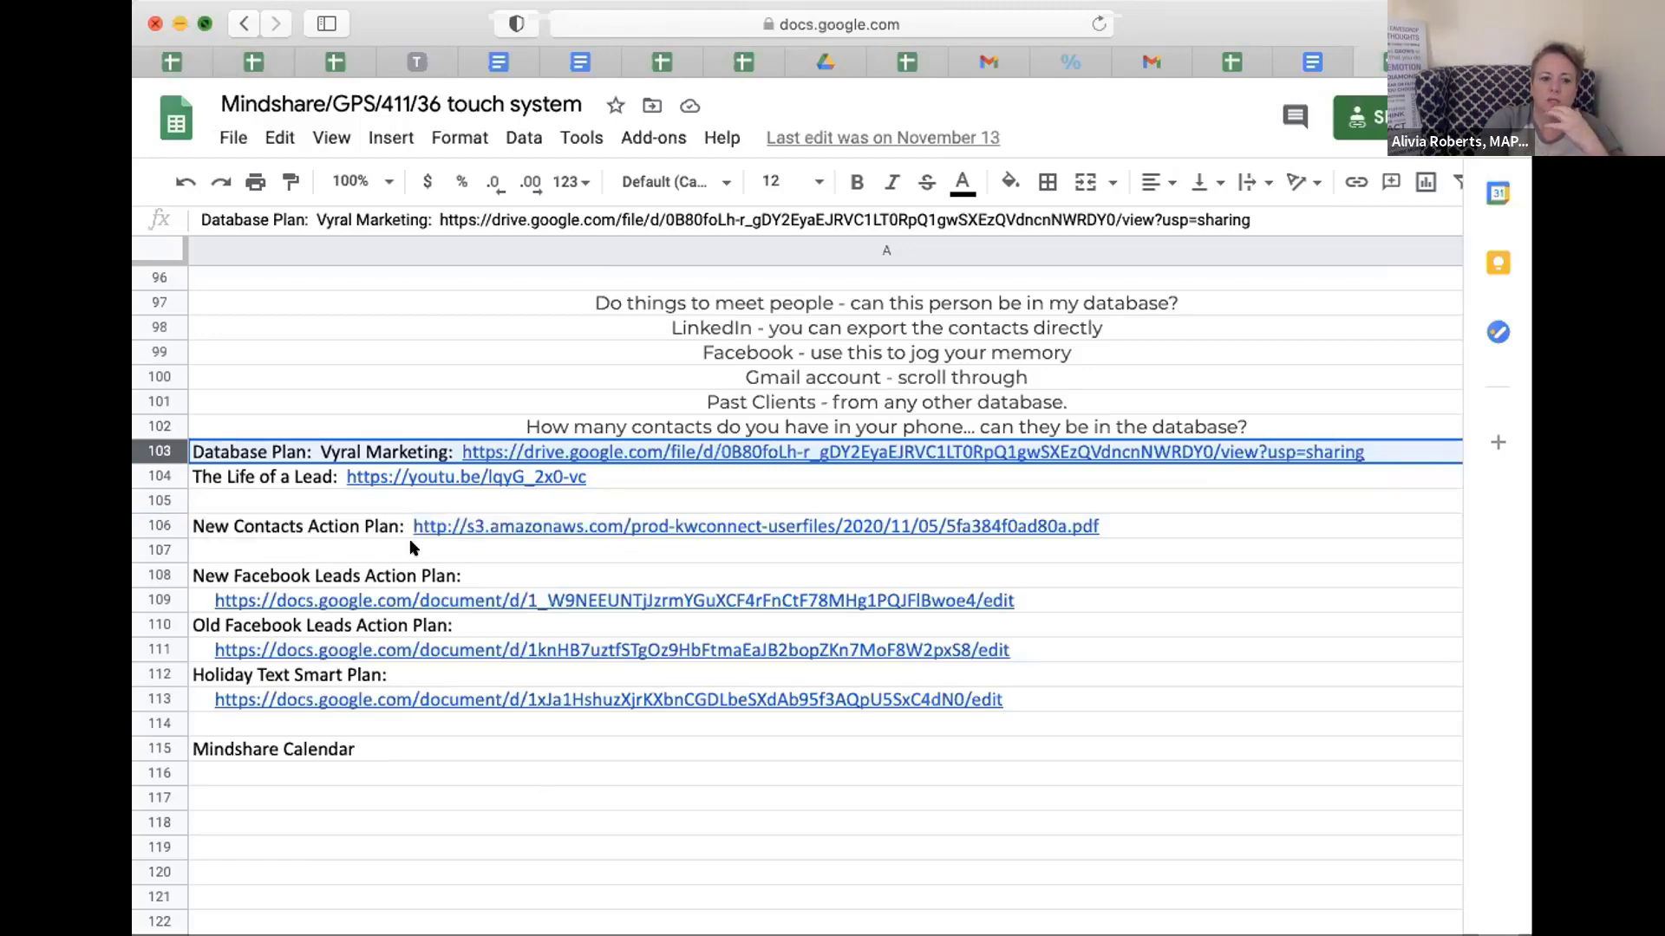
{"action": "key", "text": "ctrl+shift+Page_Down"}
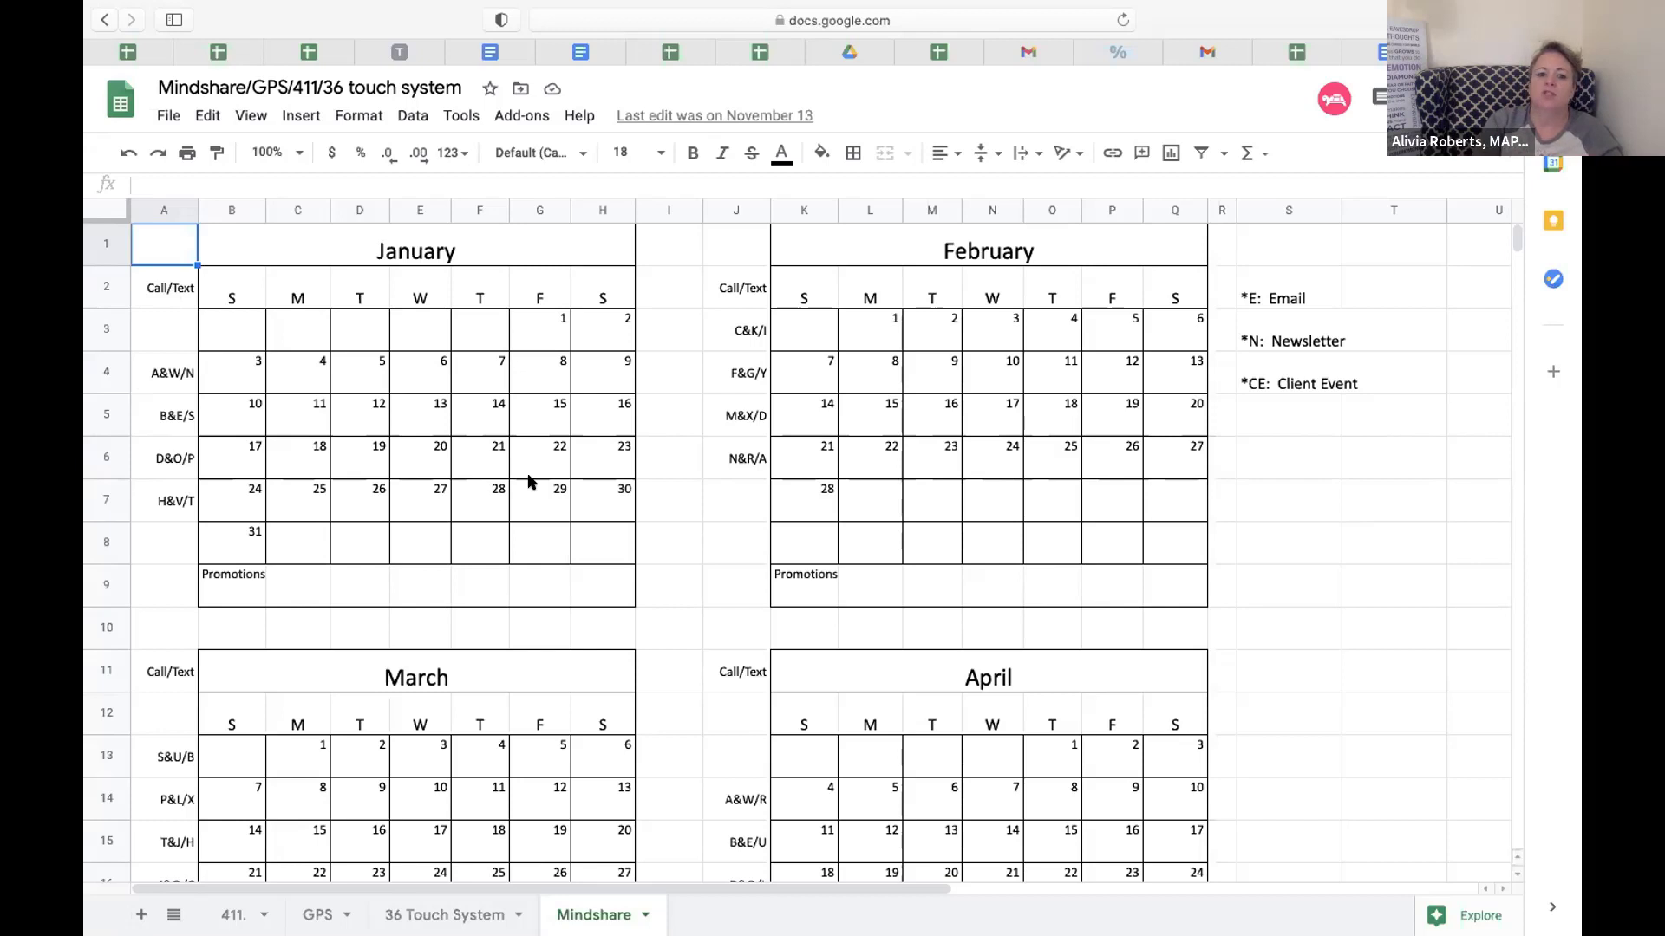
{"action": "left_click", "coordinate": [546, 380]}
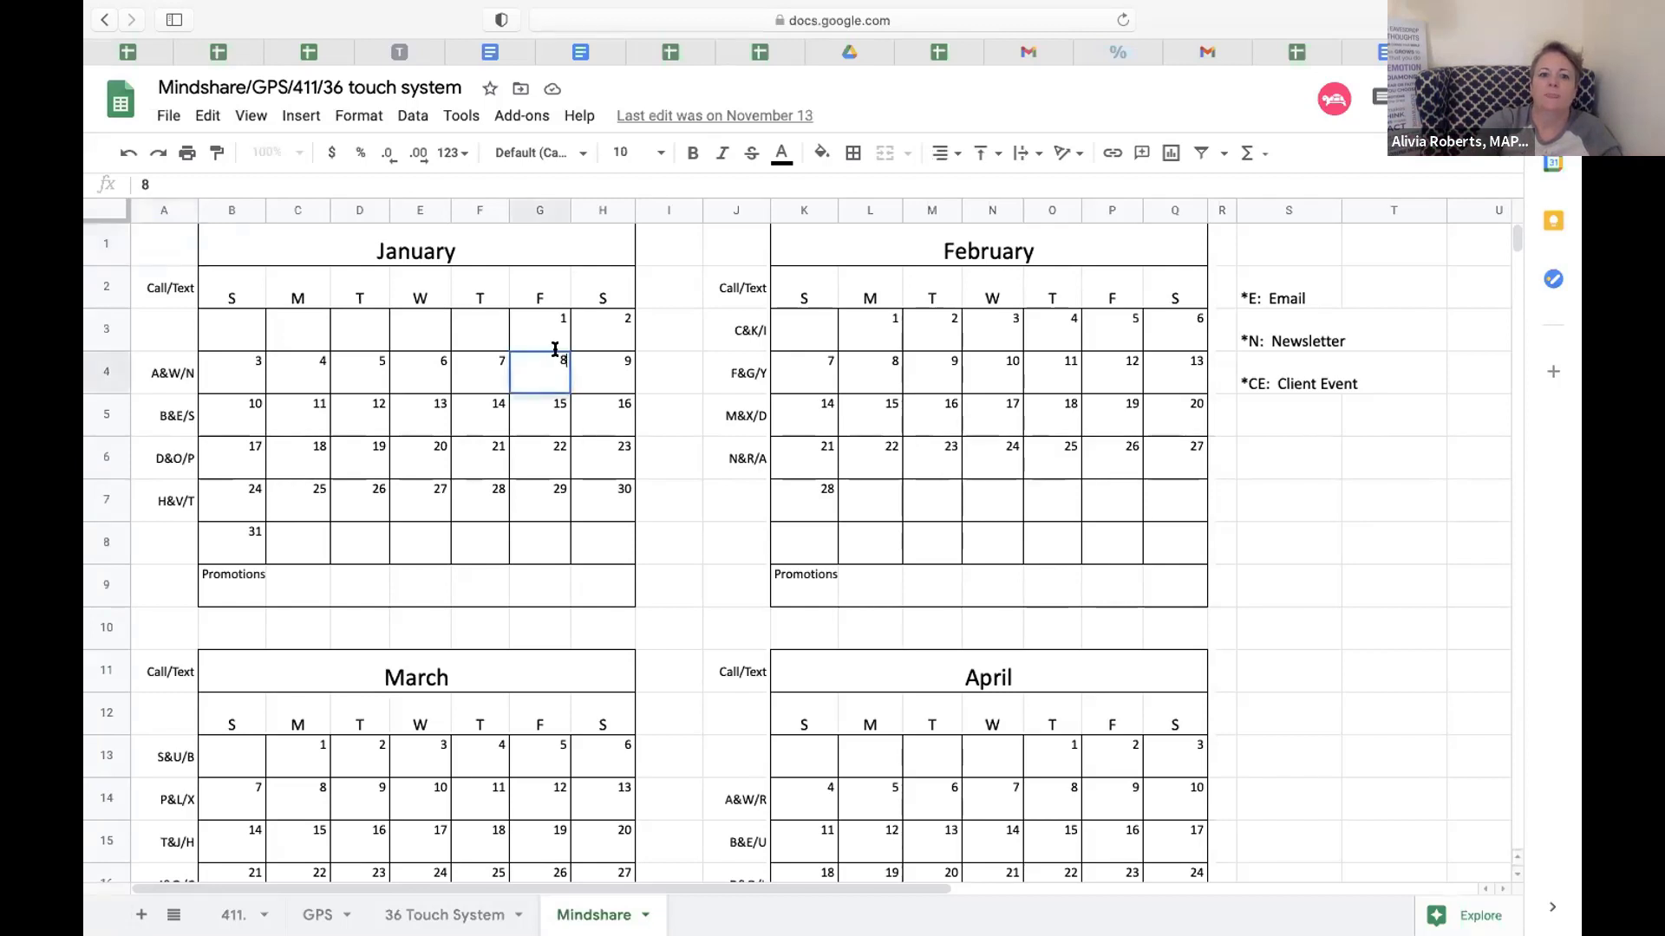
{"action": "left_click", "coordinate": [555, 466]}
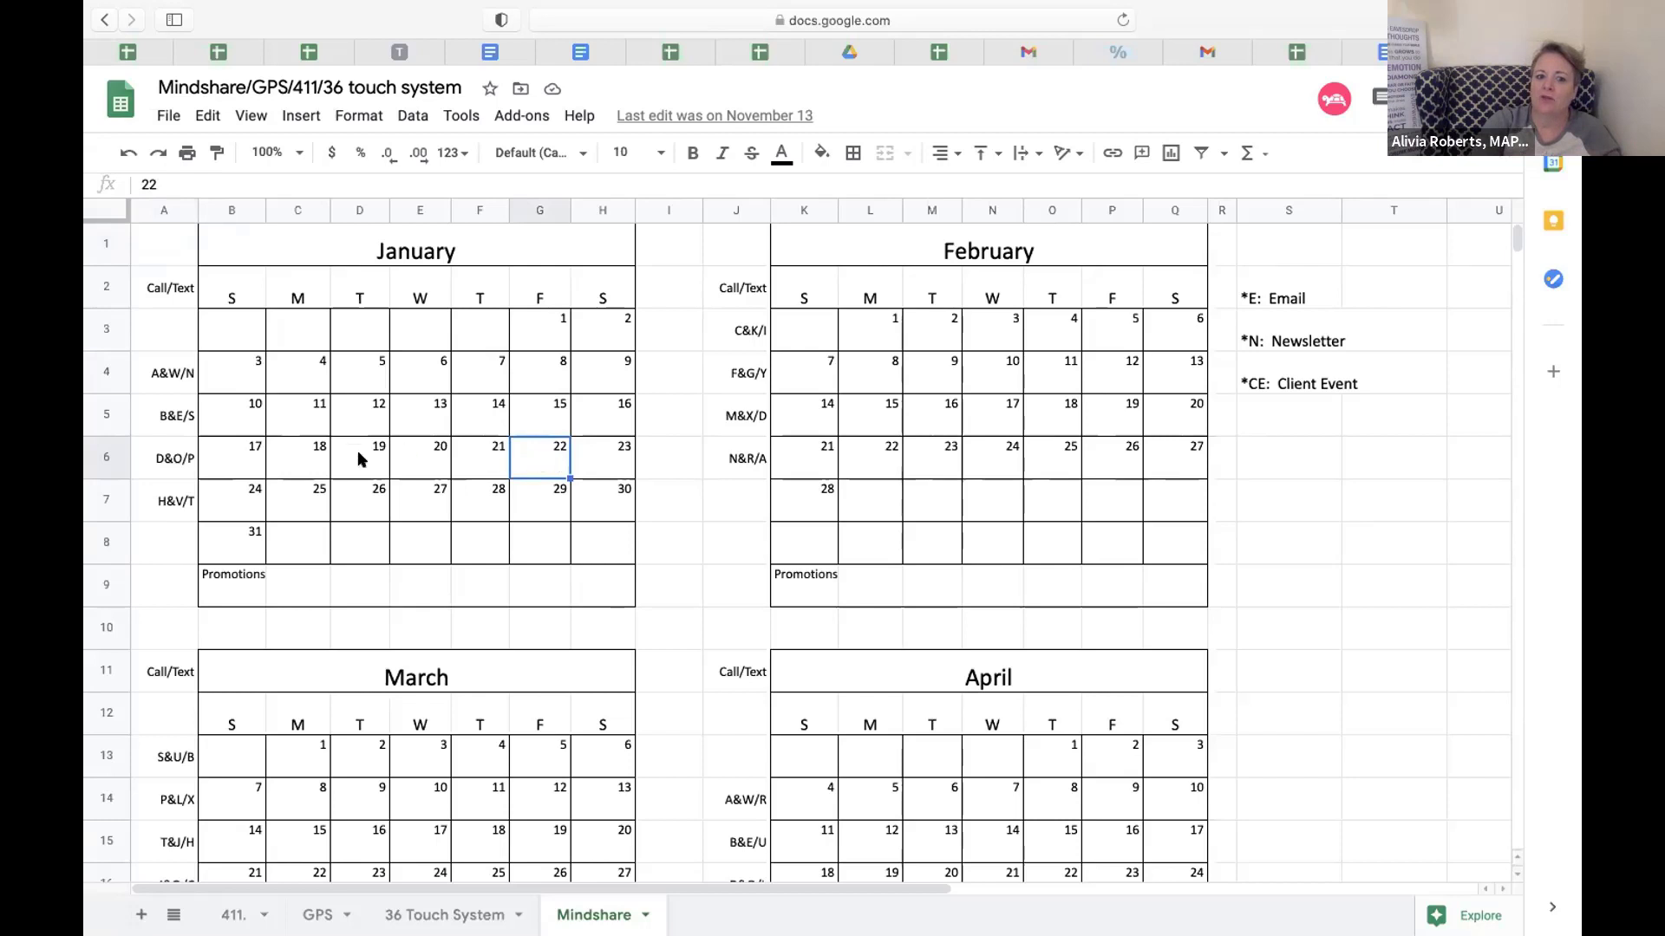
{"action": "left_click", "coordinate": [427, 502]}
{"action": "left_click", "coordinate": [938, 363]}
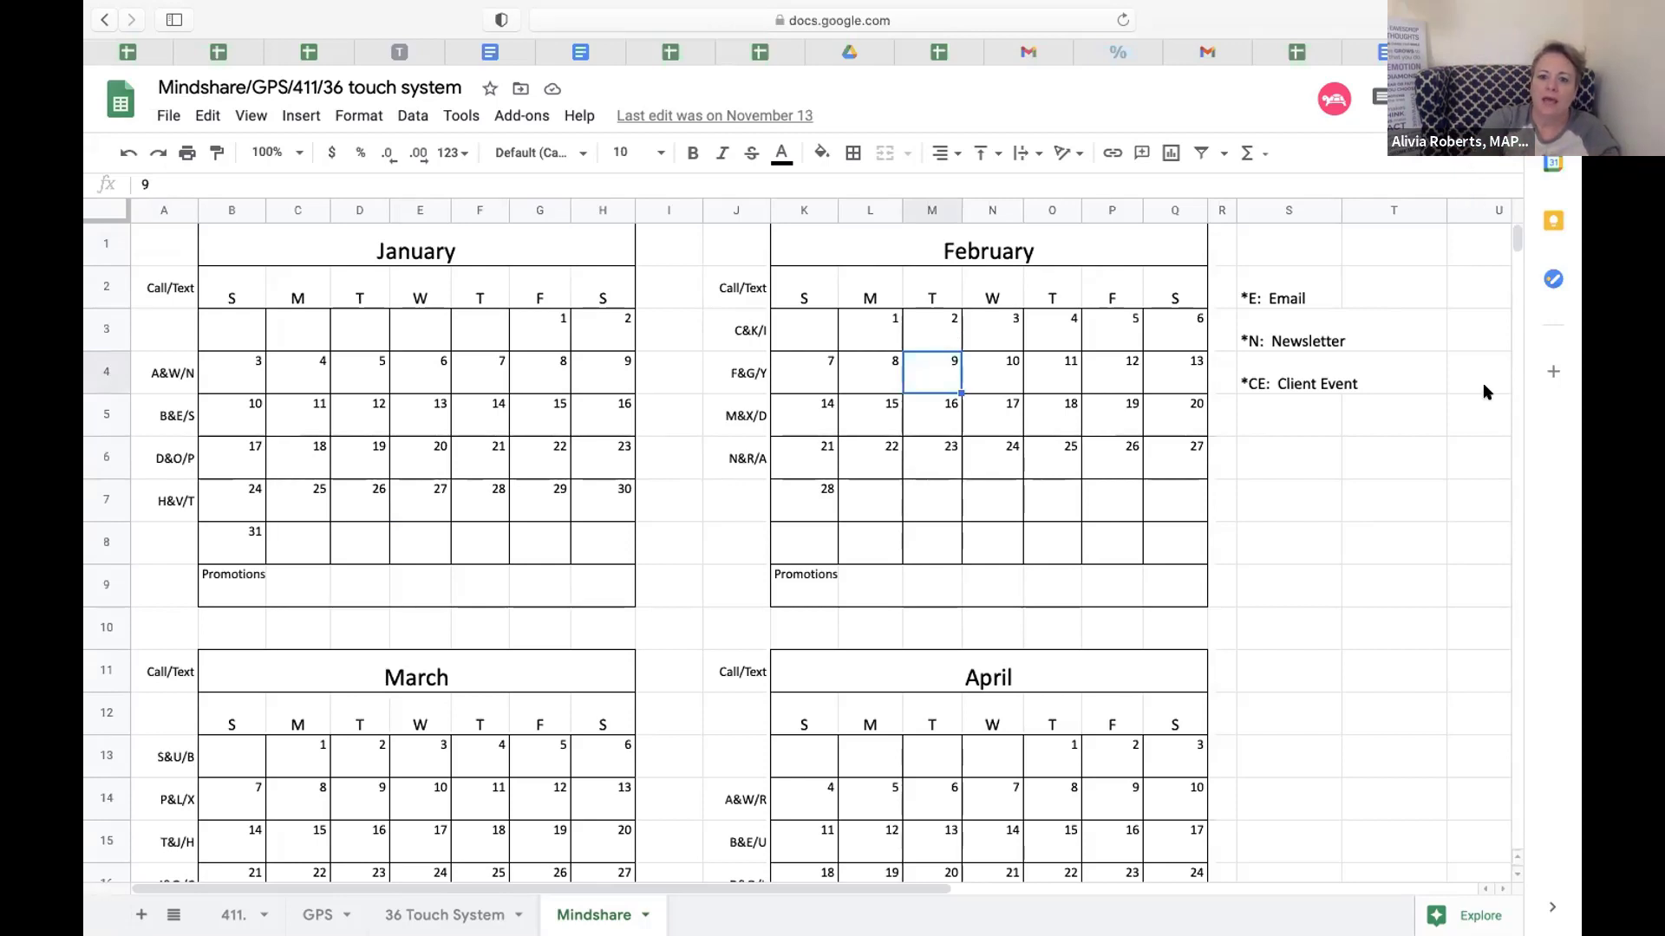
Step: Open the empty cell D19 in March's Promotions row for editing
{"action": "scroll", "coordinate": [510, 679], "scroll_direction": "down", "scroll_amount": 5}
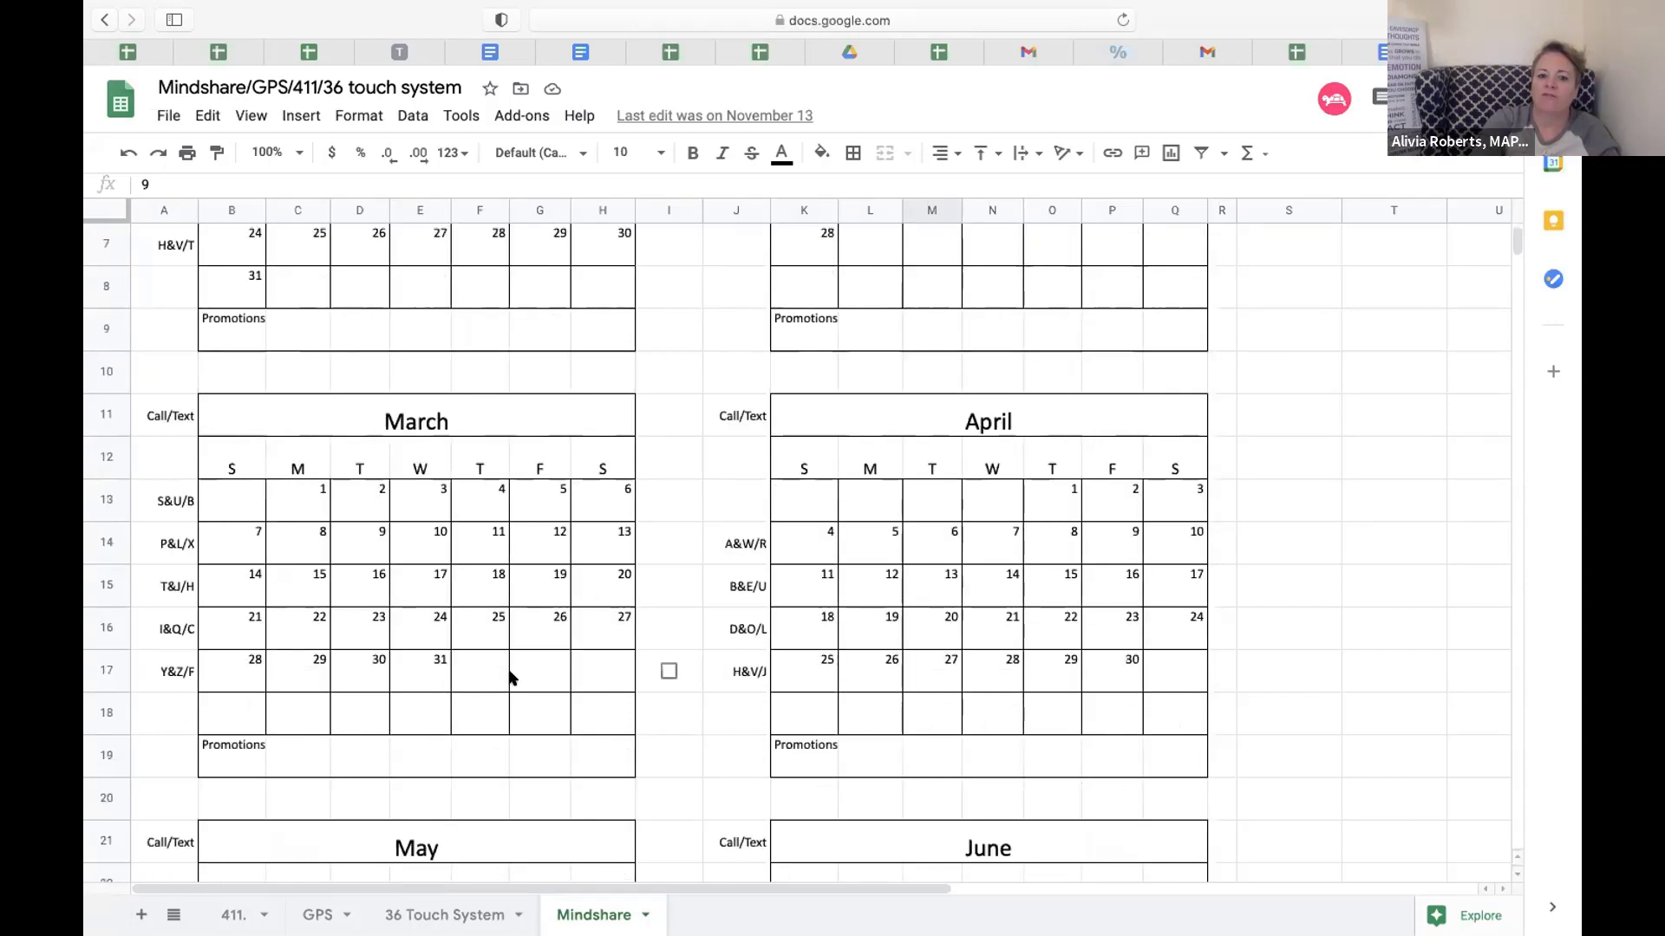
{"action": "scroll", "coordinate": [512, 678], "scroll_direction": "up", "scroll_amount": 2}
{"action": "scroll", "coordinate": [520, 676], "scroll_direction": "up", "scroll_amount": 1}
{"action": "scroll", "coordinate": [555, 724], "scroll_direction": "down", "scroll_amount": 5}
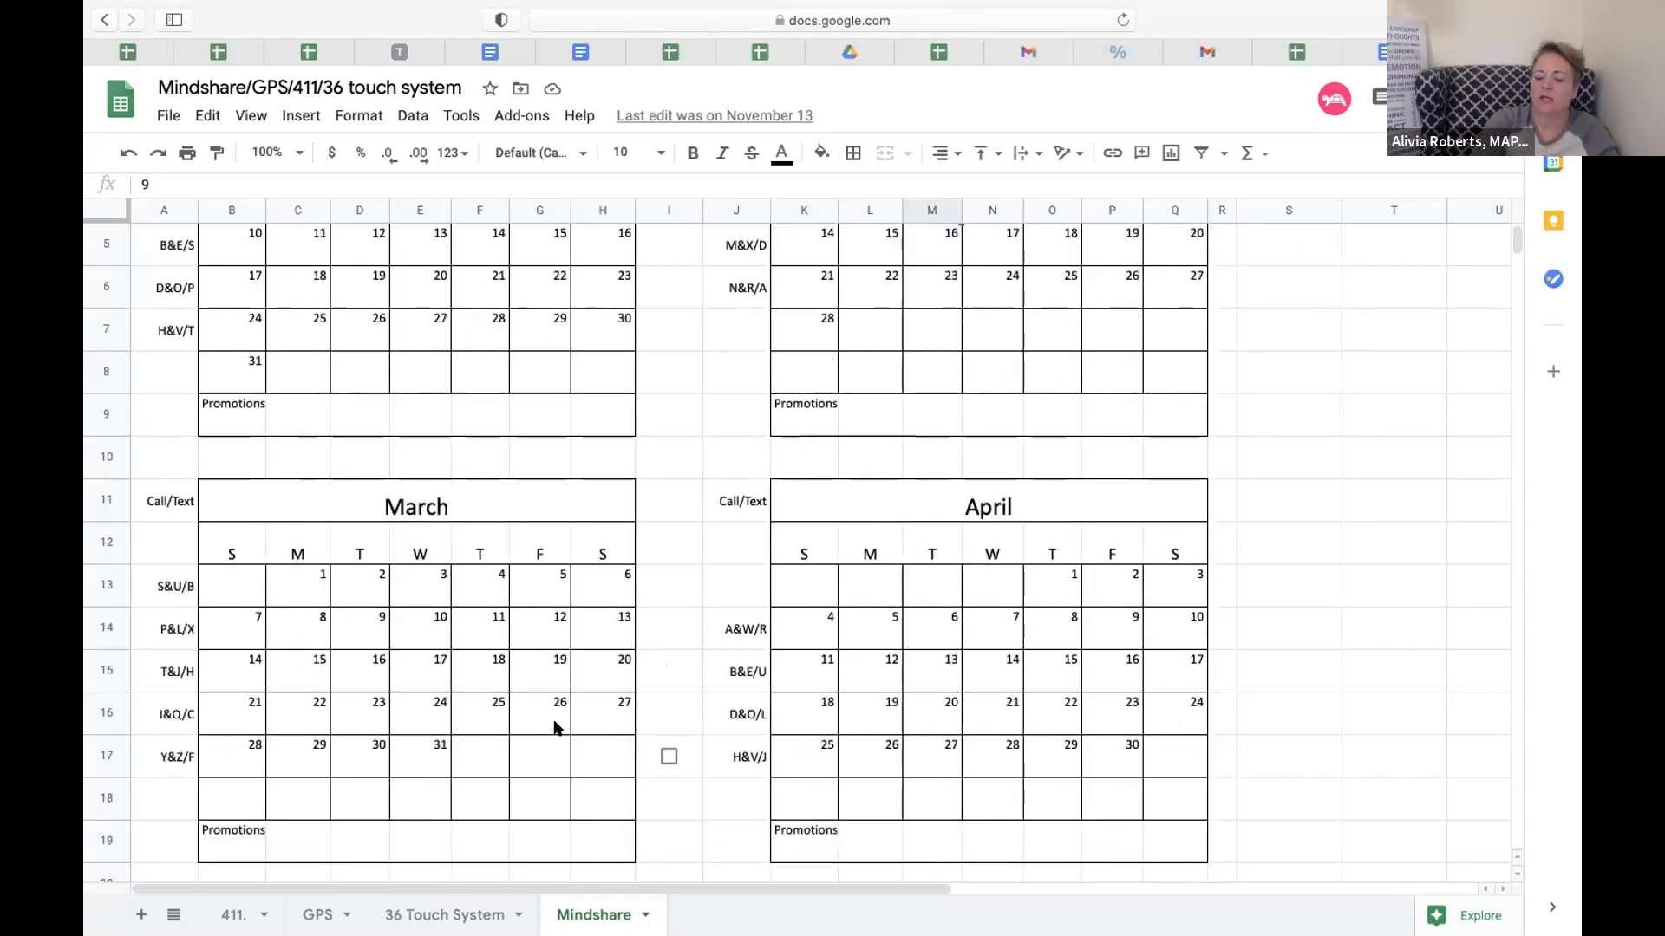
{"action": "left_click", "coordinate": [360, 638]}
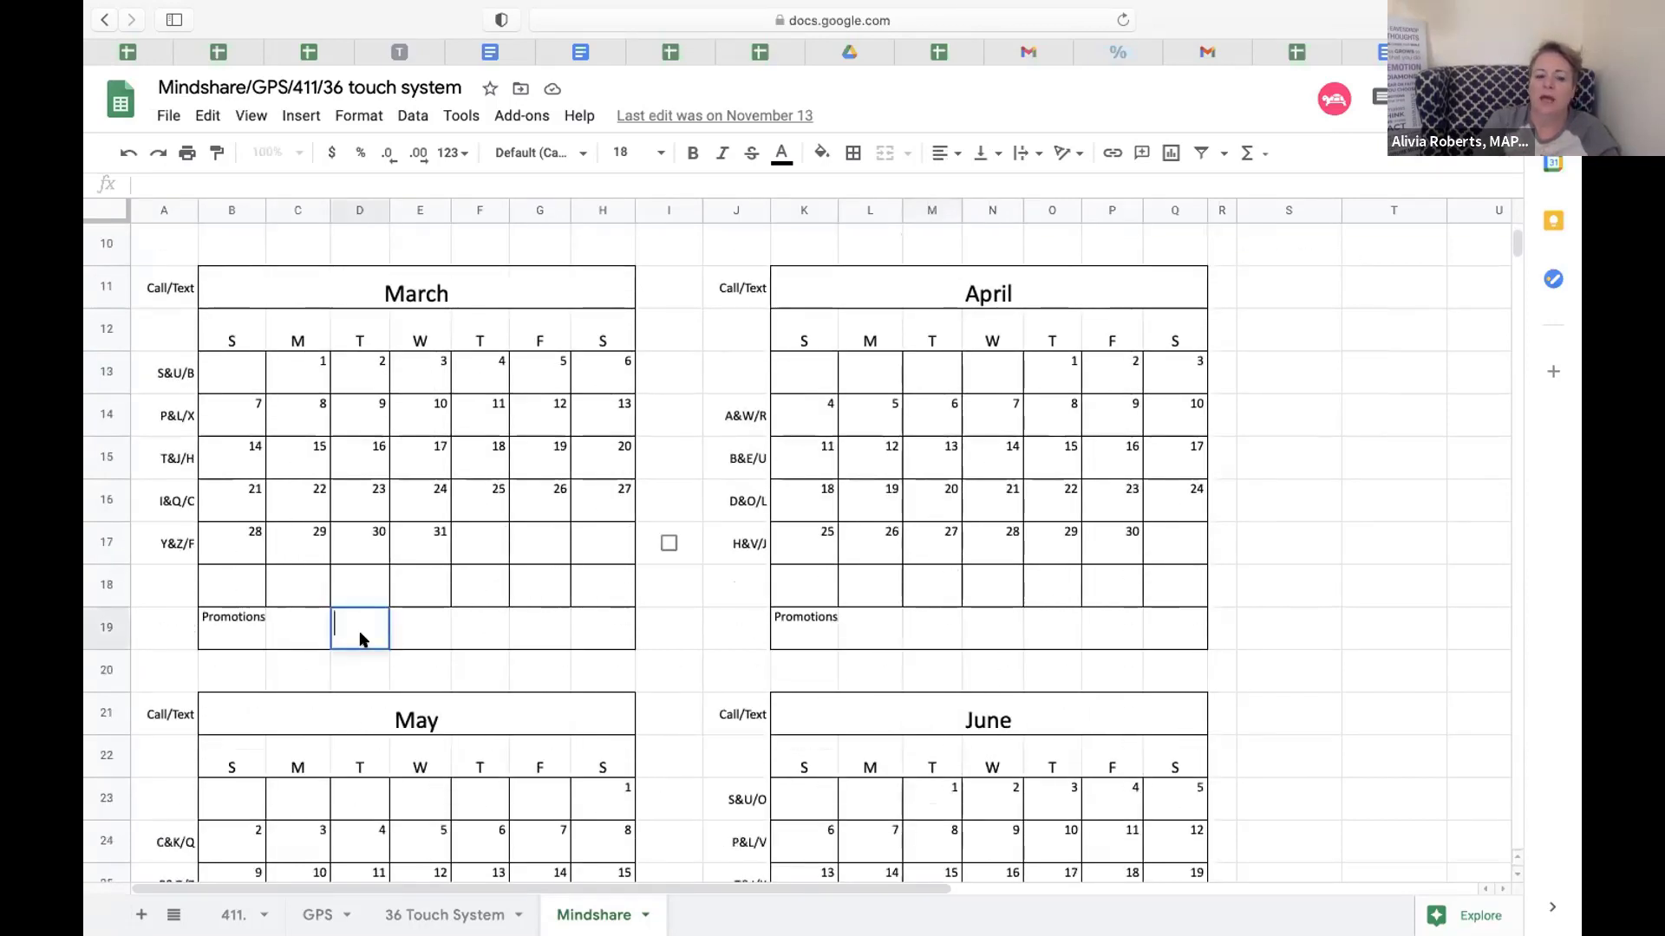
{"action": "double_click", "coordinate": [362, 639]}
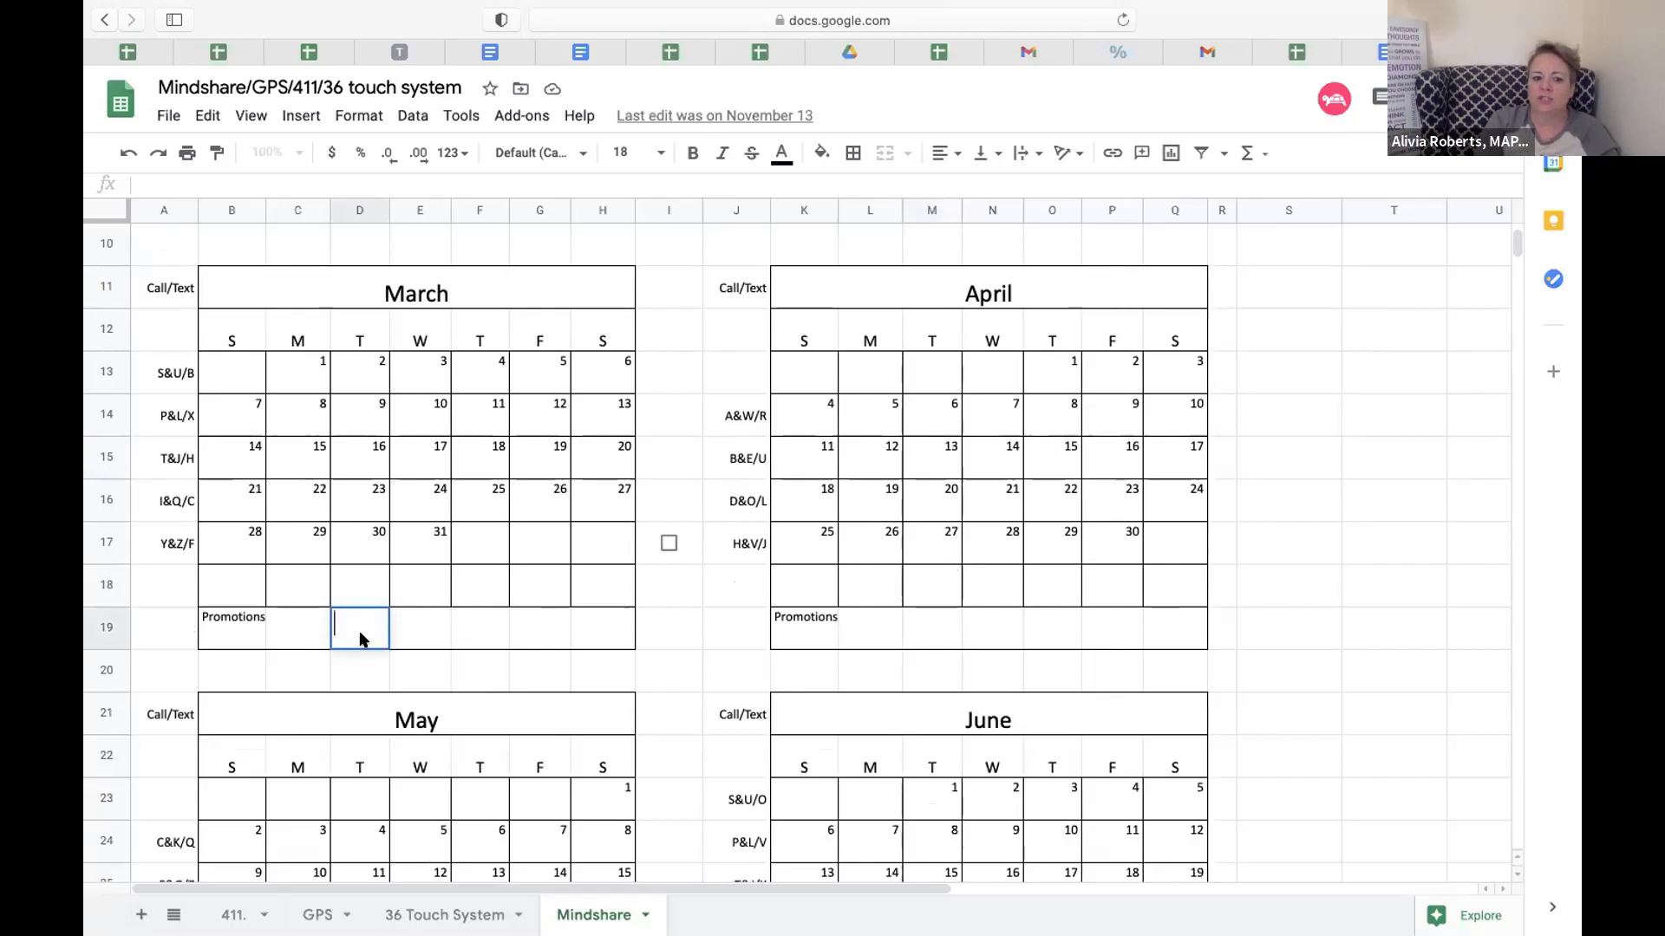
{"action": "type", "text": "Revers"}
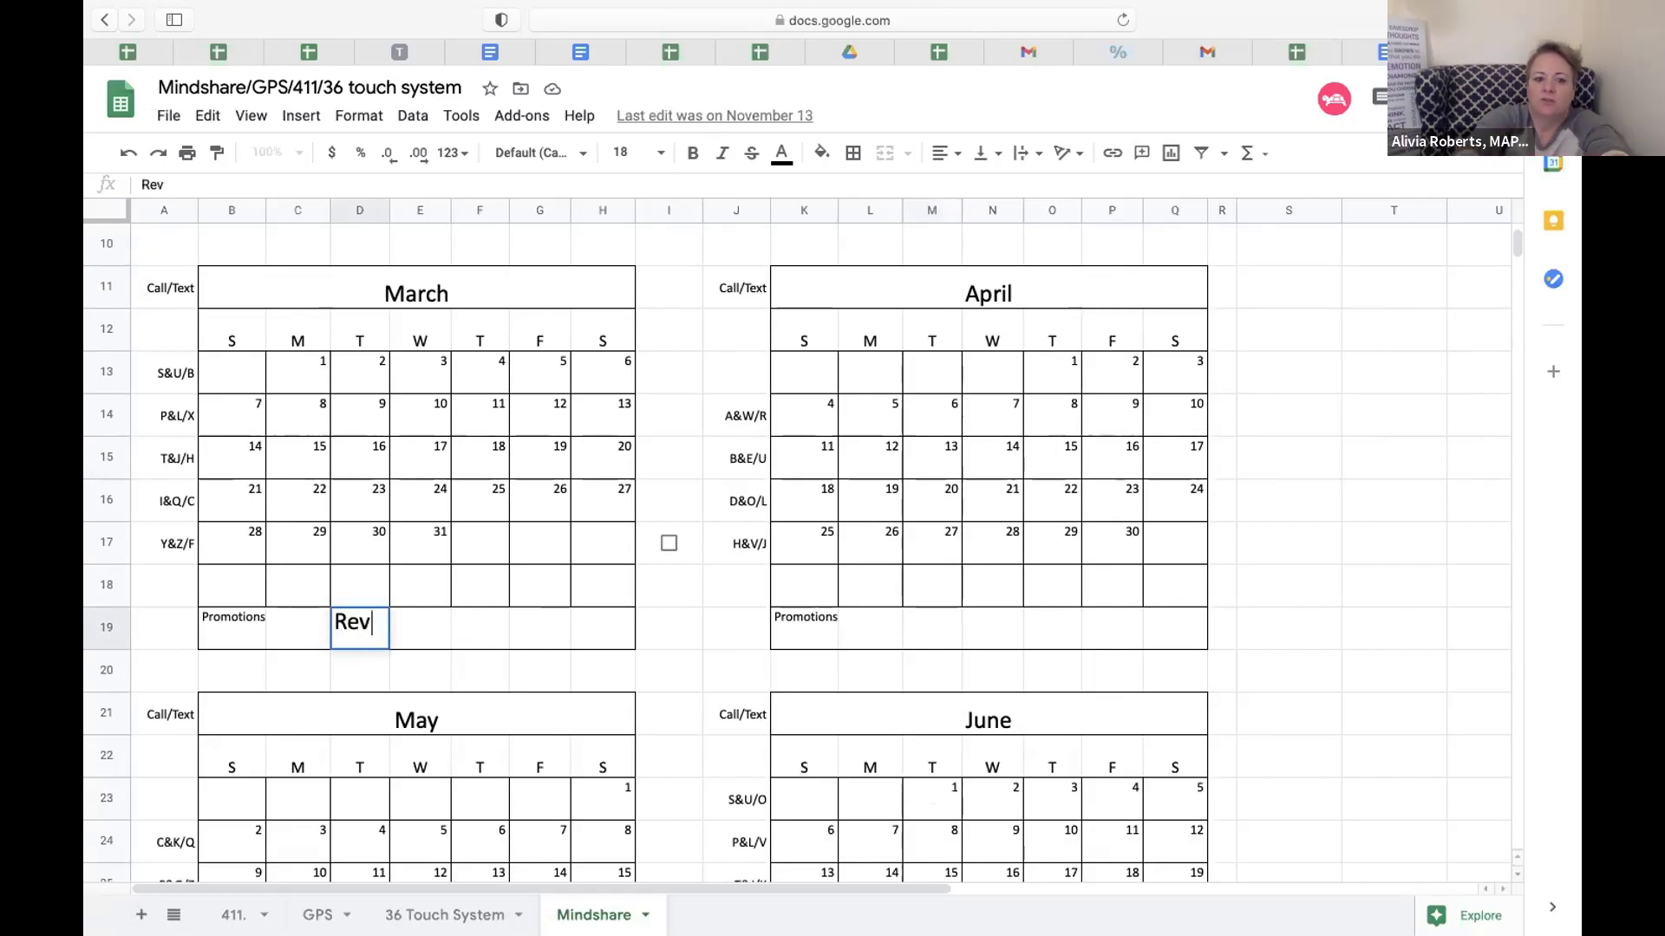
{"action": "key", "text": "BackSpace"}
{"action": "key", "text": "BackSpace"}
{"action": "key", "text": "BackSpace"}
{"action": "key", "text": "BackSpace"}
{"action": "key", "text": "BackSpace"}
{"action": "key", "text": "BackSpace"}
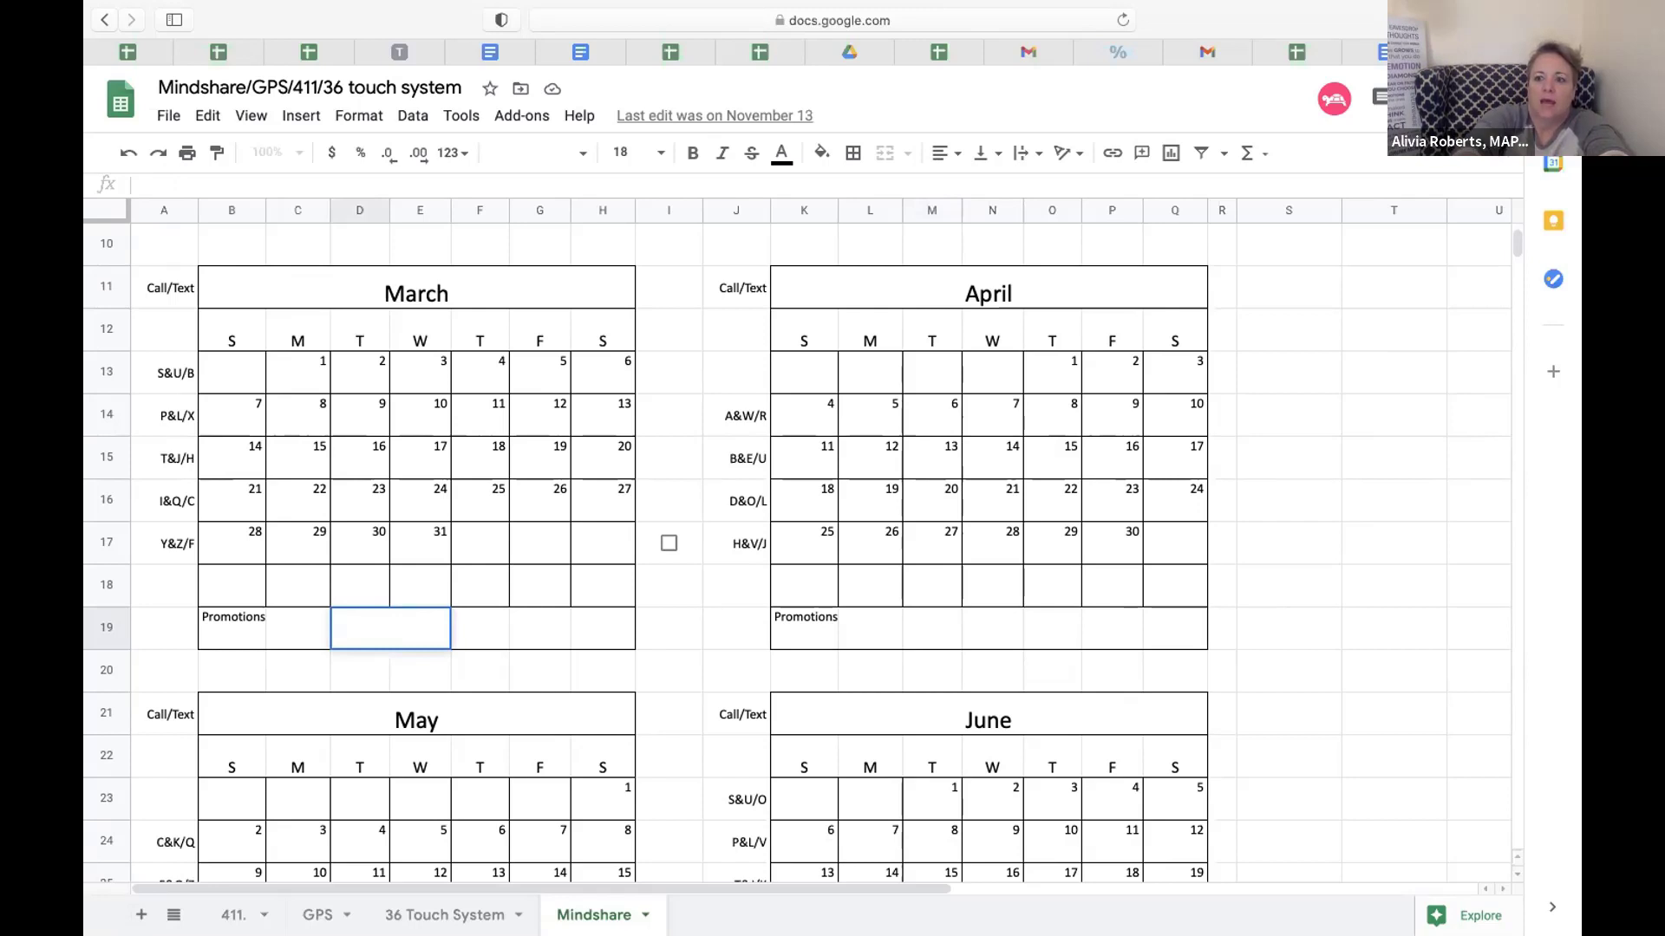
Step: Enter "Free Restaunts" in March's Promotions row
{"action": "type", "text": "Fr"}
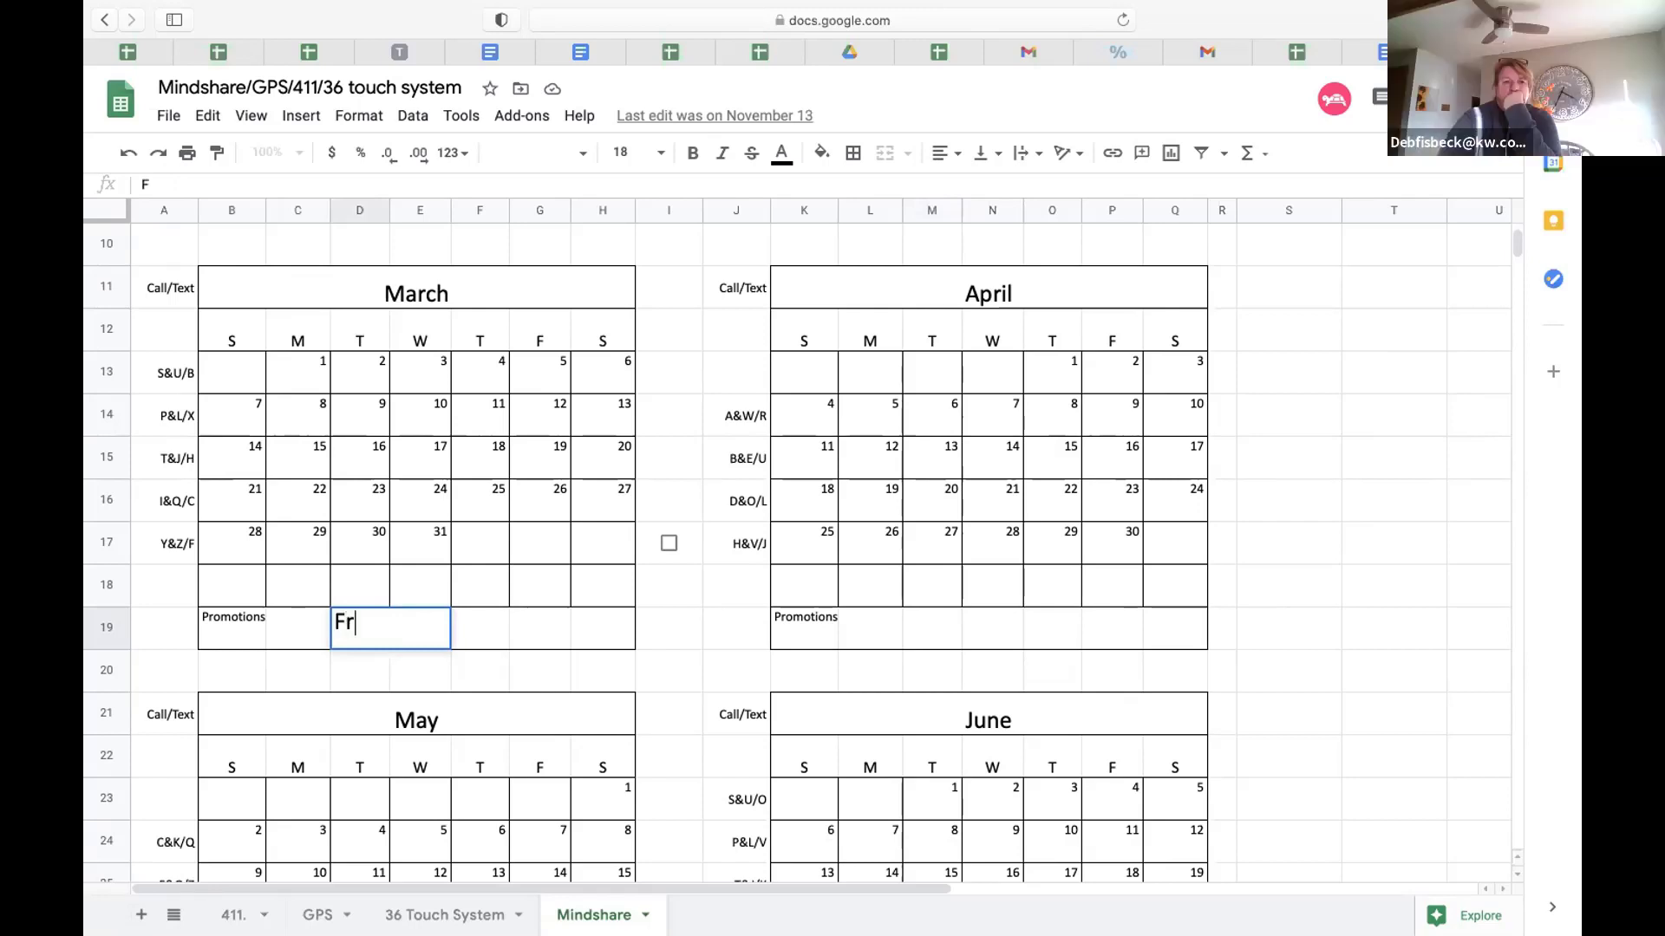
{"action": "type", "text": "ee Restaunts"}
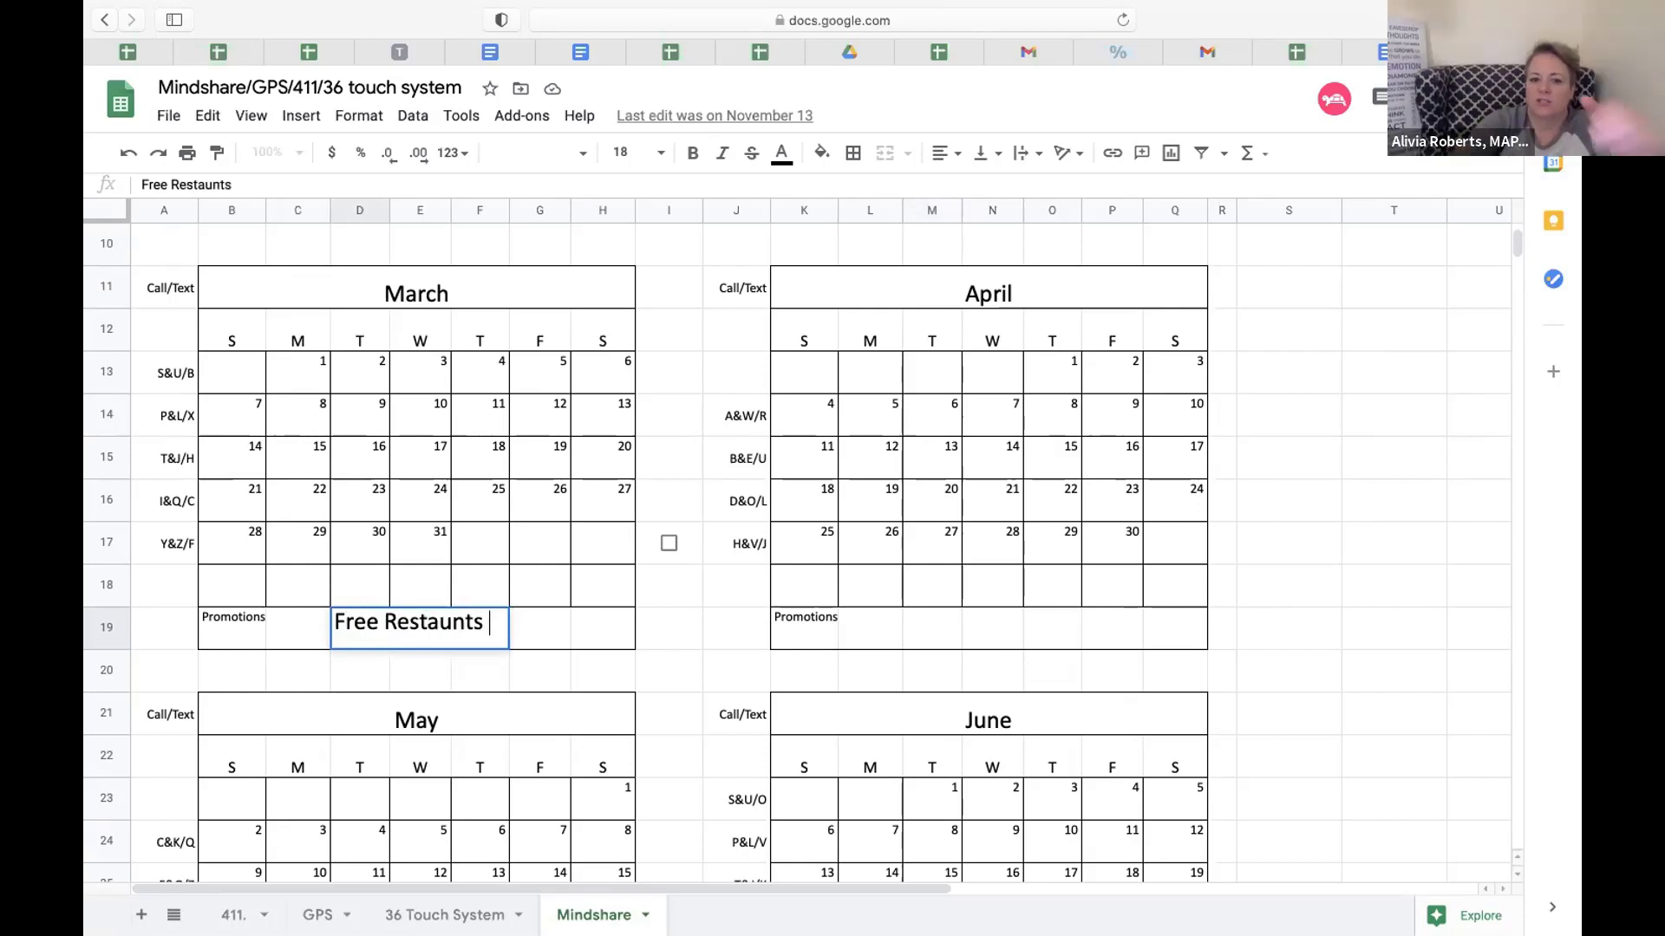
{"action": "left_click", "coordinate": [1019, 633]}
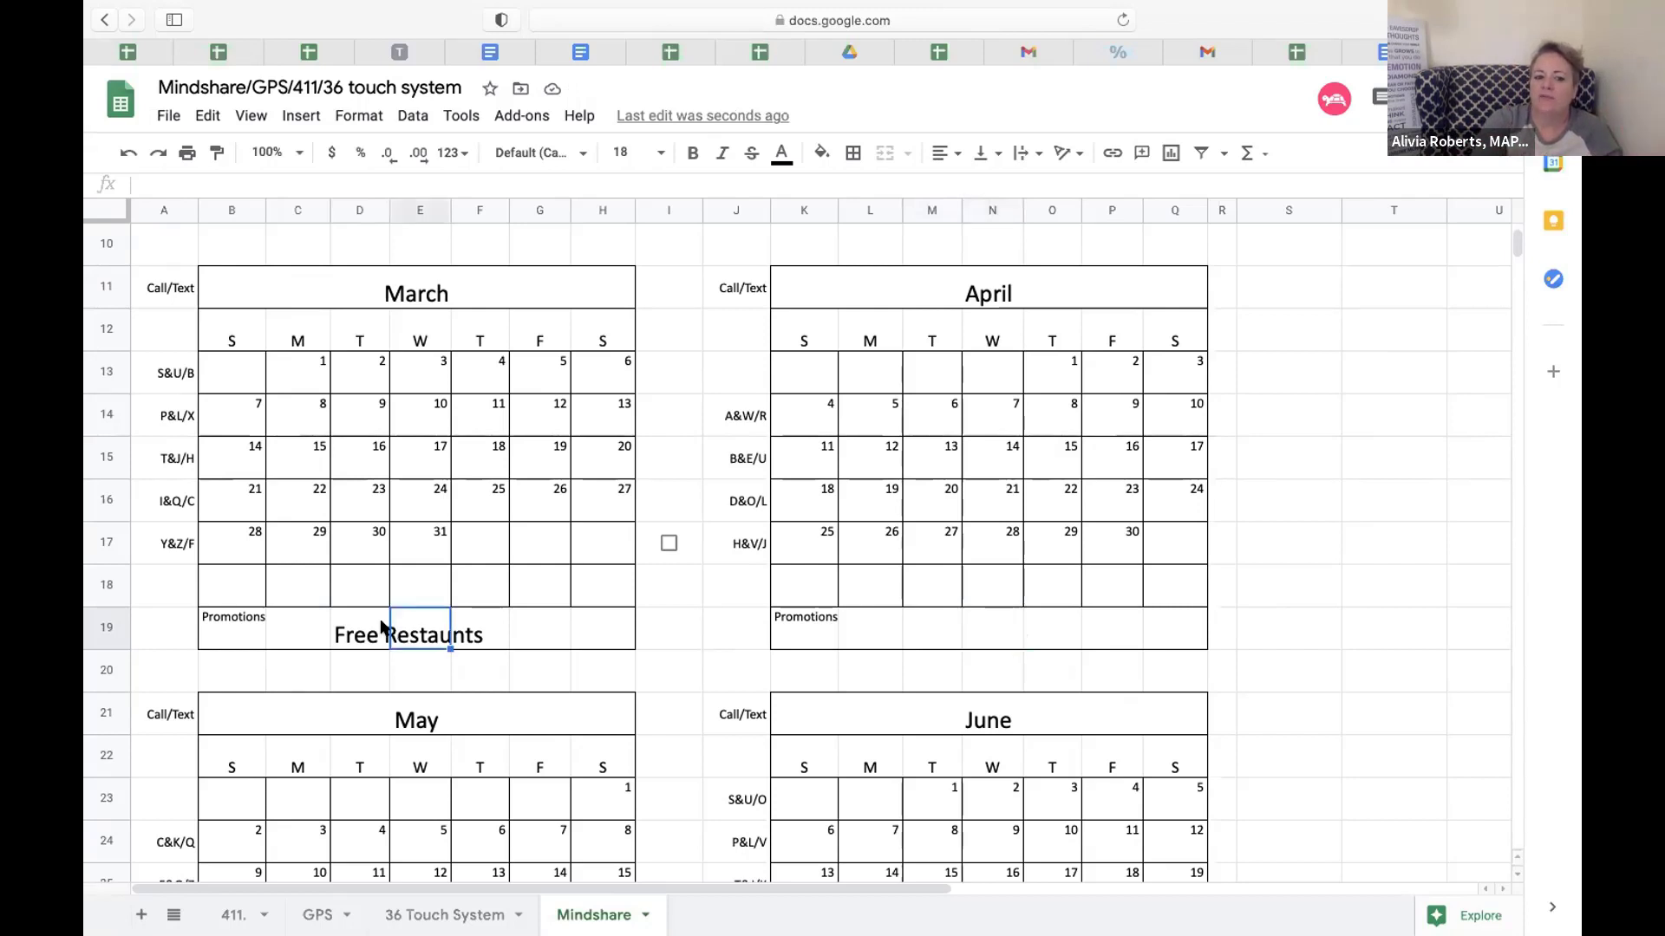
Step: Highlight March's Promotions label, the Wednesday dates 3, 10, 17 and 24, and an empty cell in its Promotions row
{"action": "left_click", "coordinate": [233, 624]}
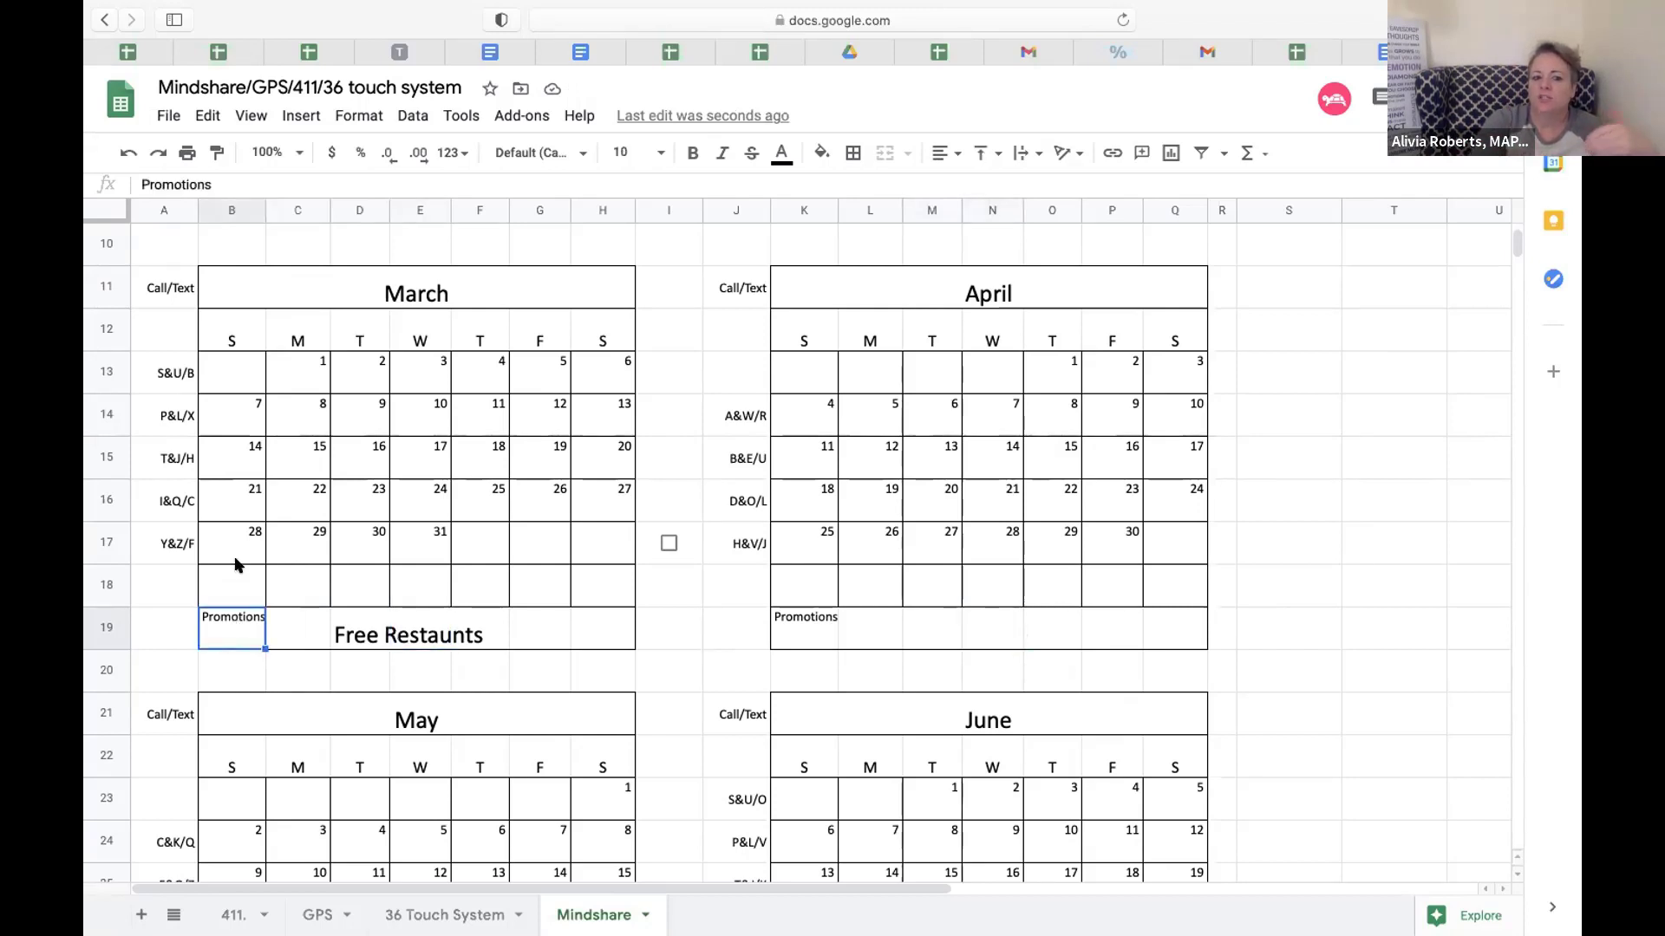
{"action": "left_click", "coordinate": [416, 373]}
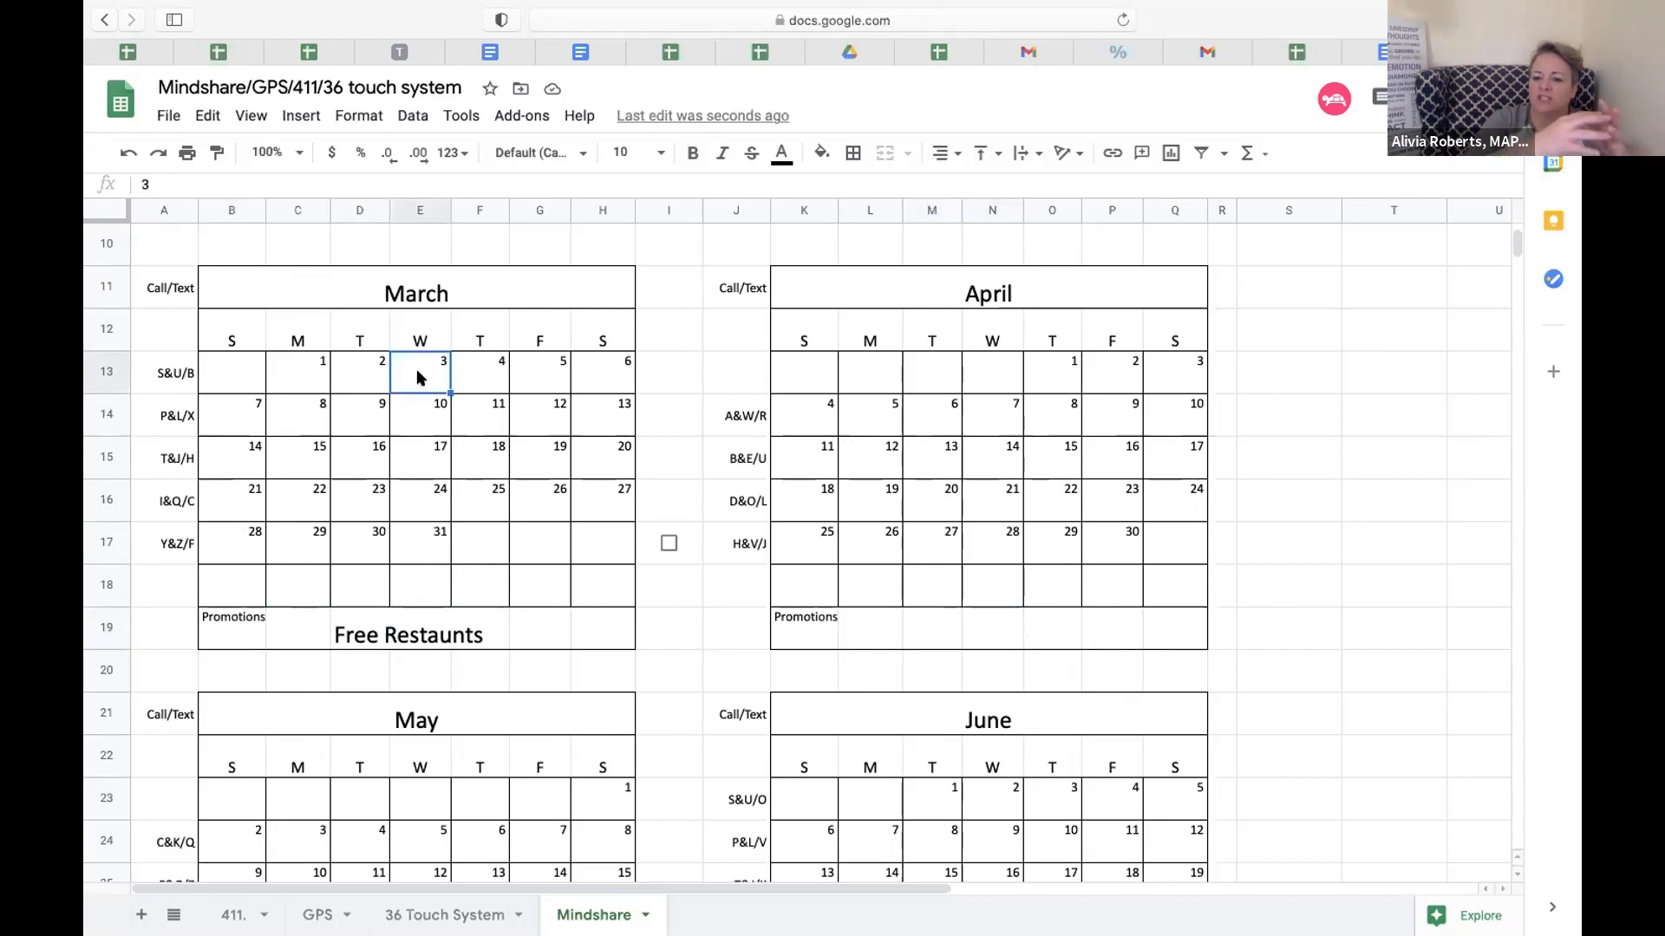
{"action": "left_click", "coordinate": [411, 426]}
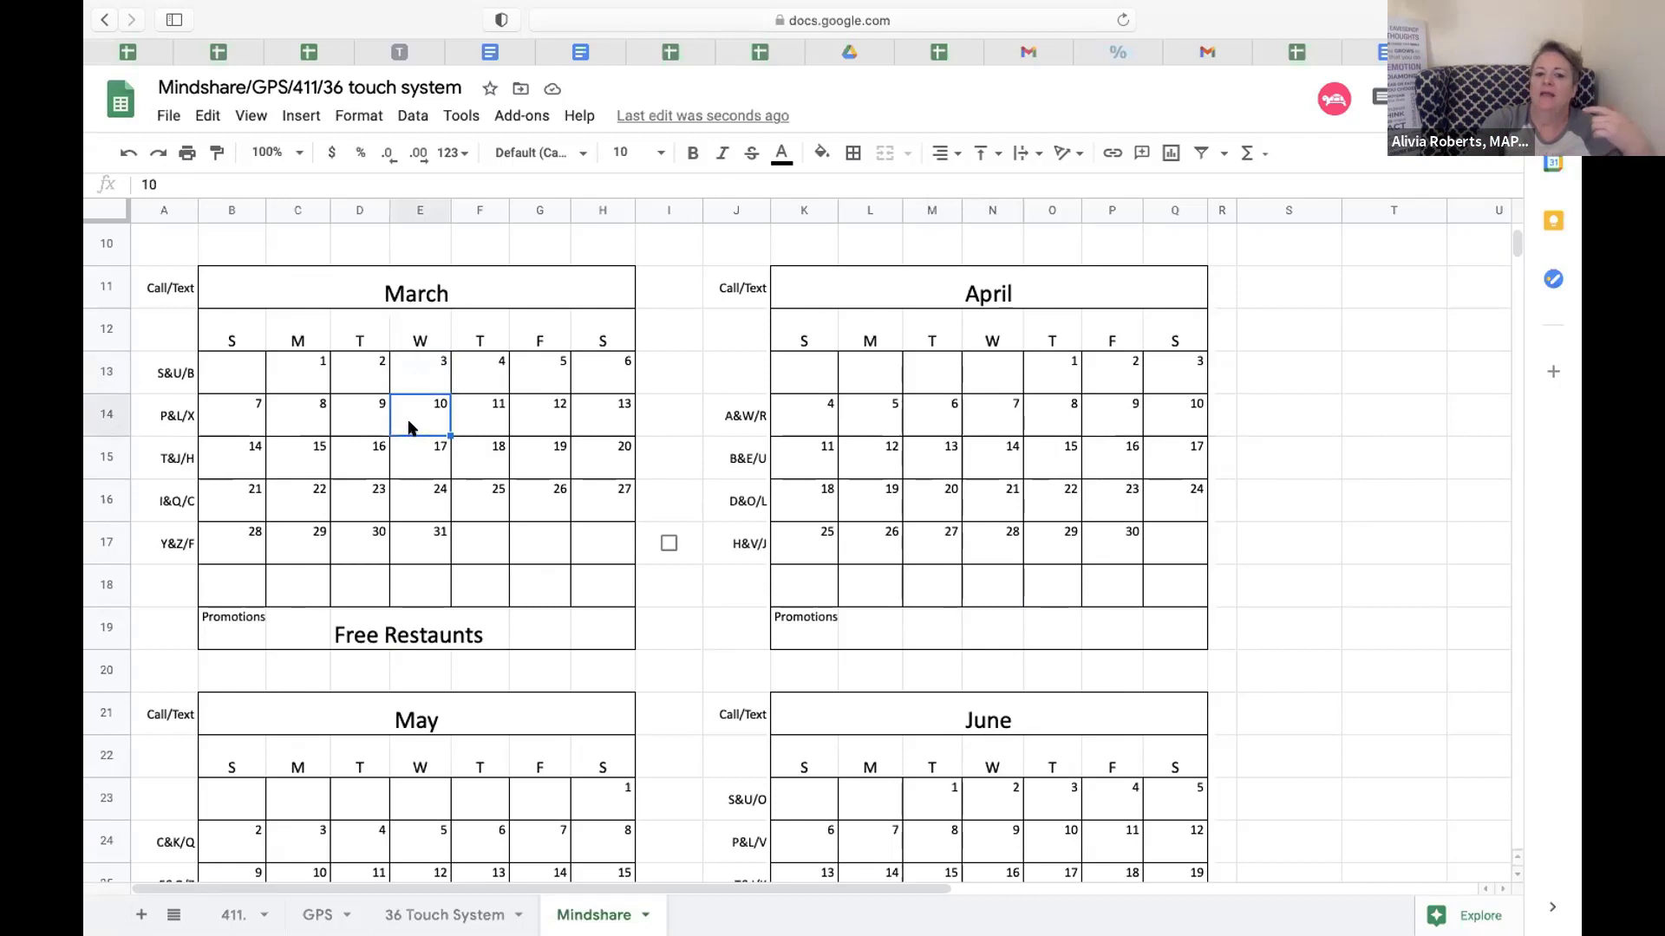
{"action": "left_click", "coordinate": [403, 469]}
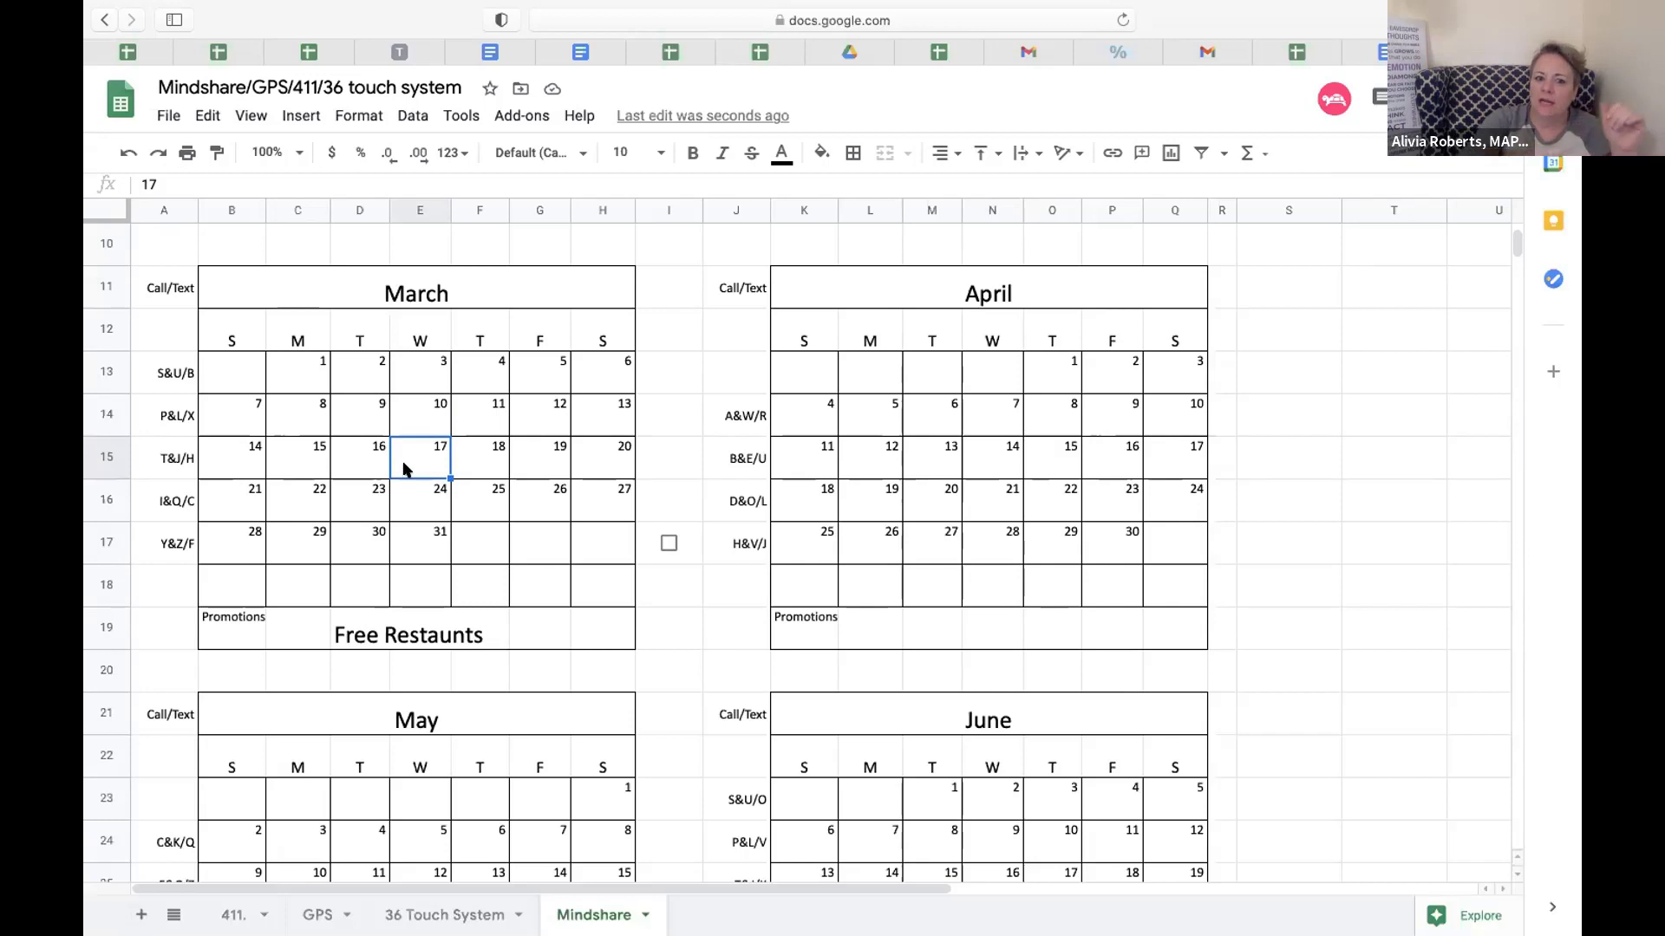
{"action": "left_click", "coordinate": [399, 509]}
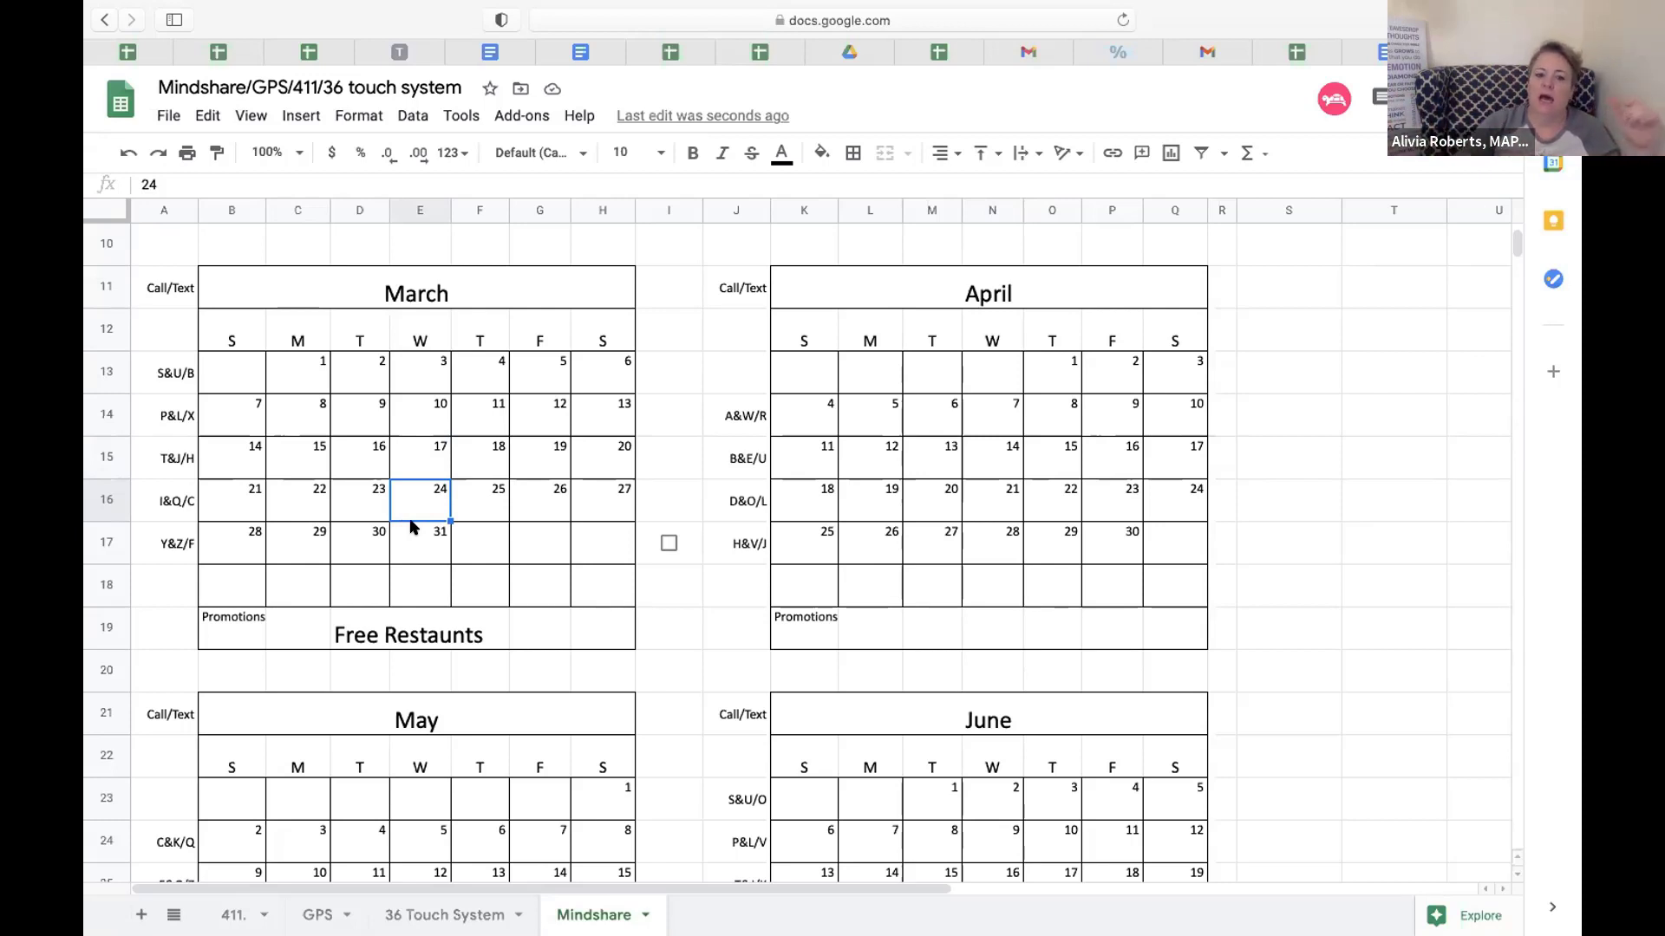
{"action": "left_click", "coordinate": [560, 626]}
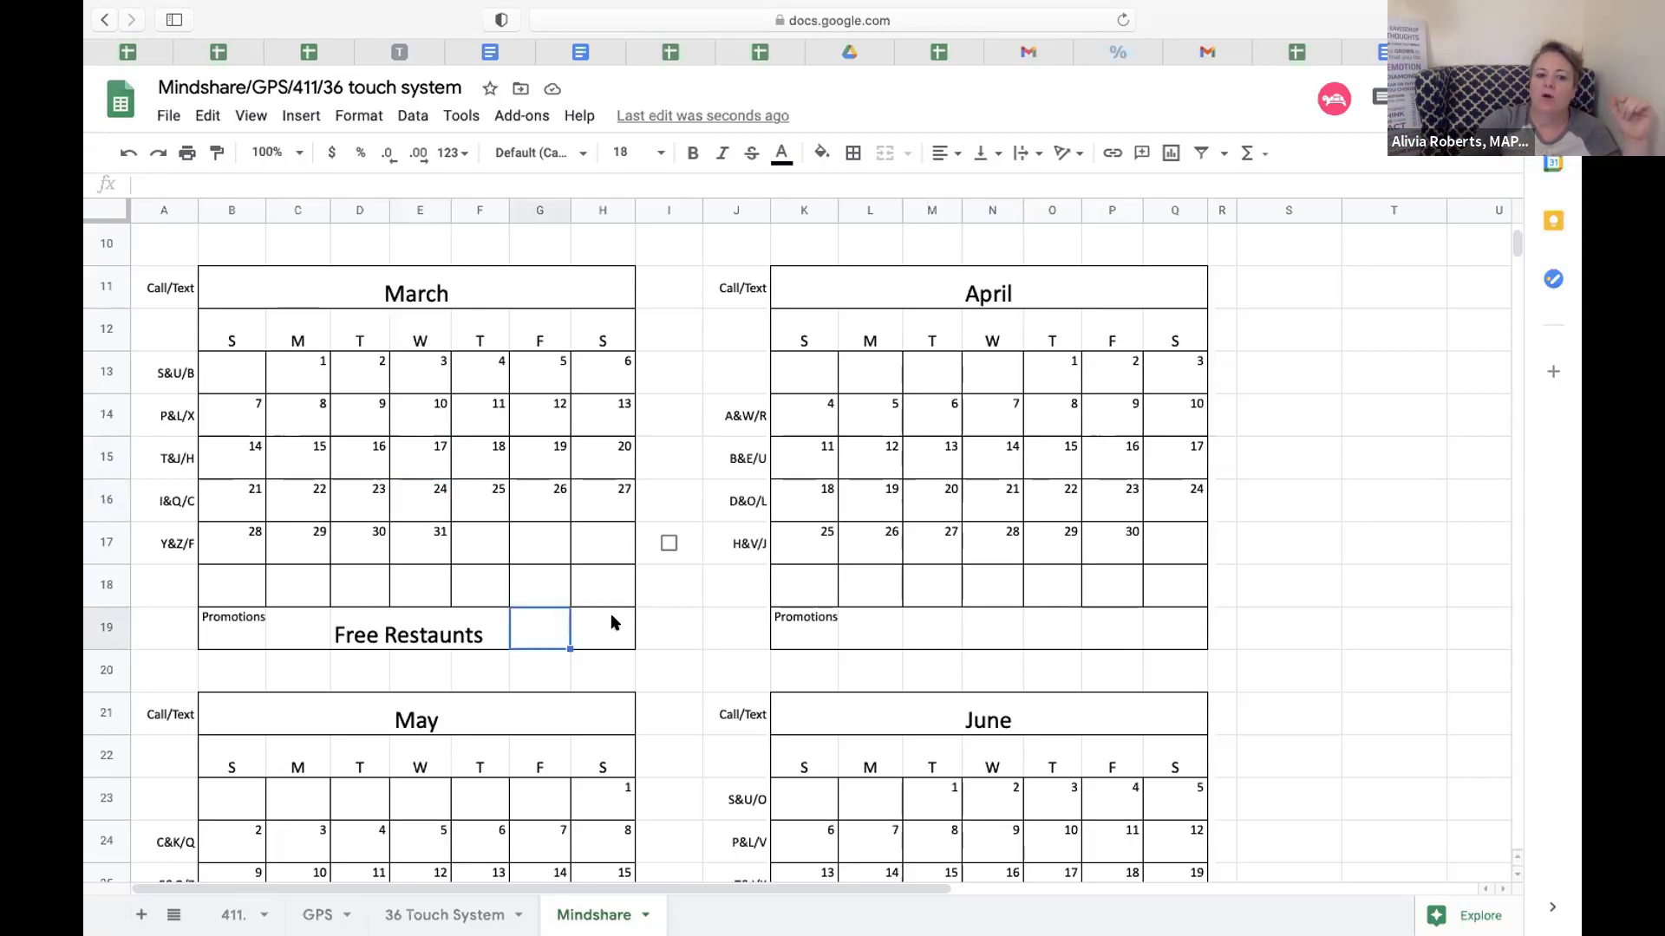
Step: Review the later months through December, highlighting July's Promotions row, and return to the January calendar
{"action": "scroll", "coordinate": [613, 621], "scroll_direction": "up", "scroll_amount": 5}
{"action": "scroll", "coordinate": [613, 620], "scroll_direction": "down", "scroll_amount": 10}
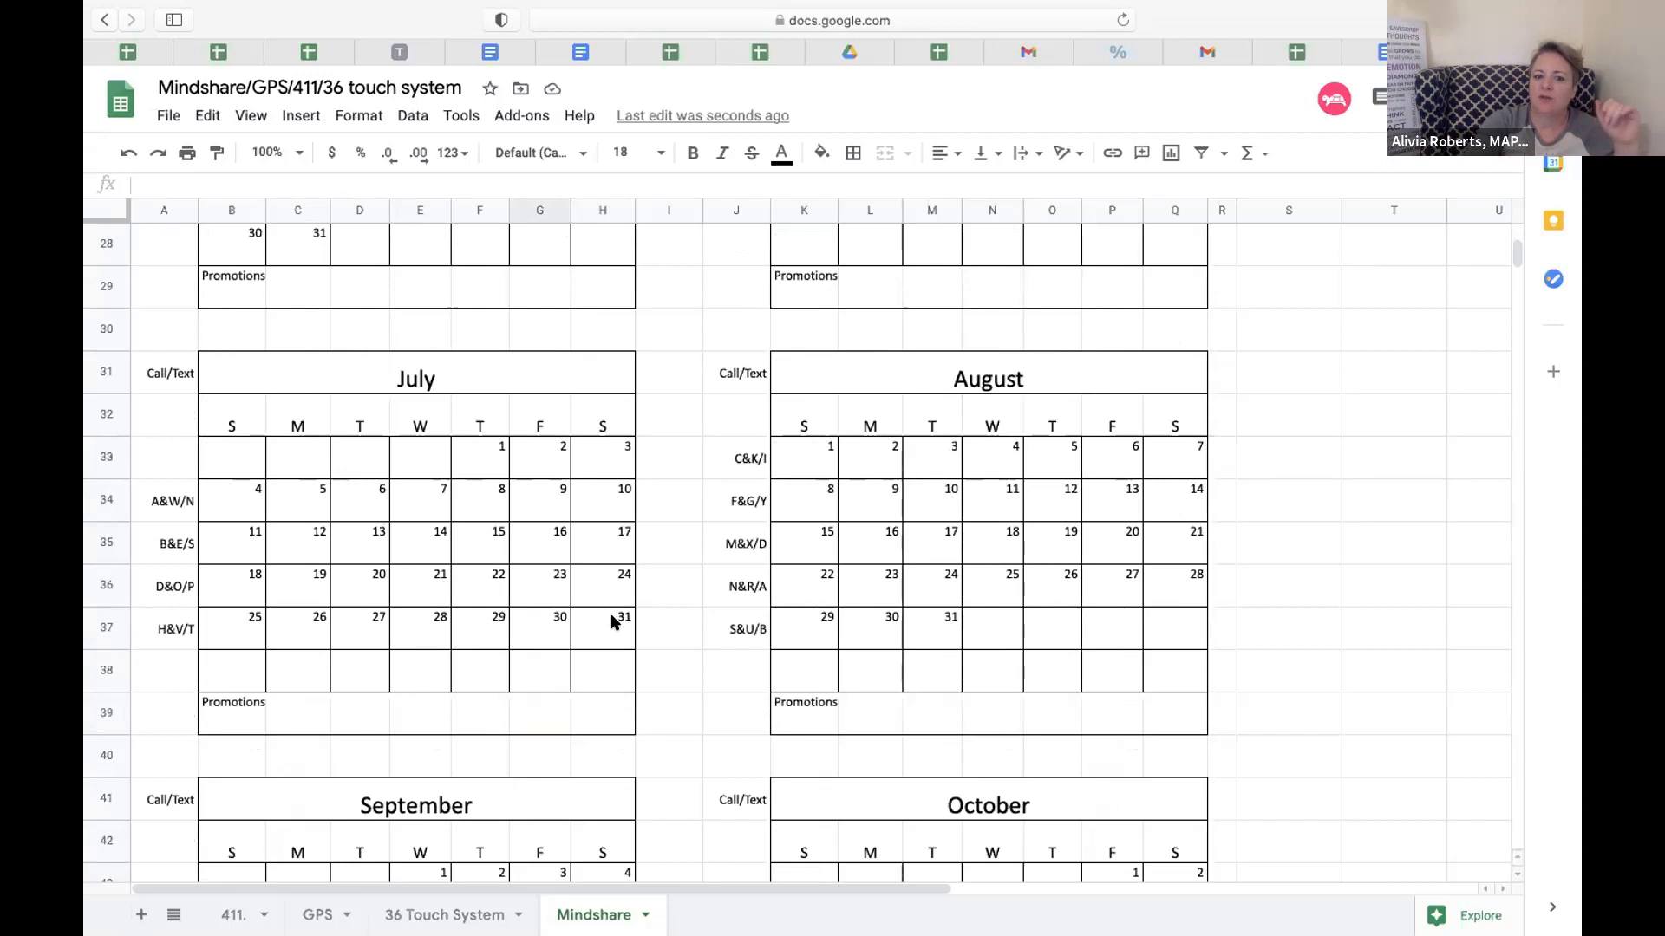
{"action": "scroll", "coordinate": [613, 621], "scroll_direction": "down", "scroll_amount": 1}
{"action": "left_click", "coordinate": [346, 685]}
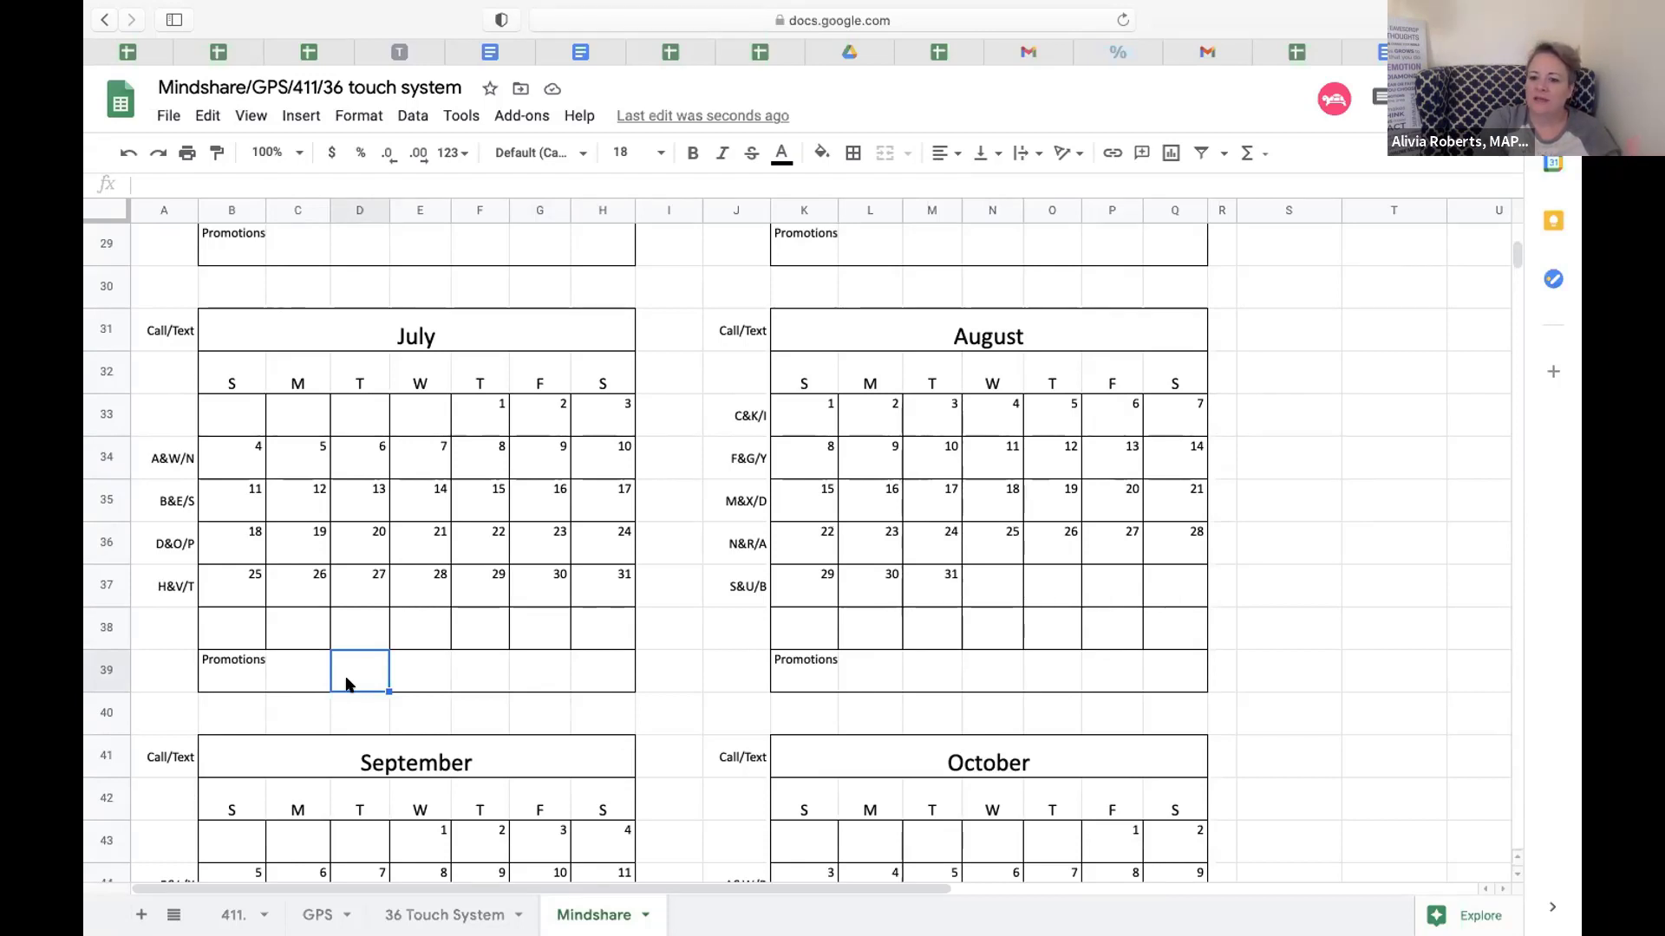
{"action": "scroll", "coordinate": [525, 766], "scroll_direction": "down", "scroll_amount": 5}
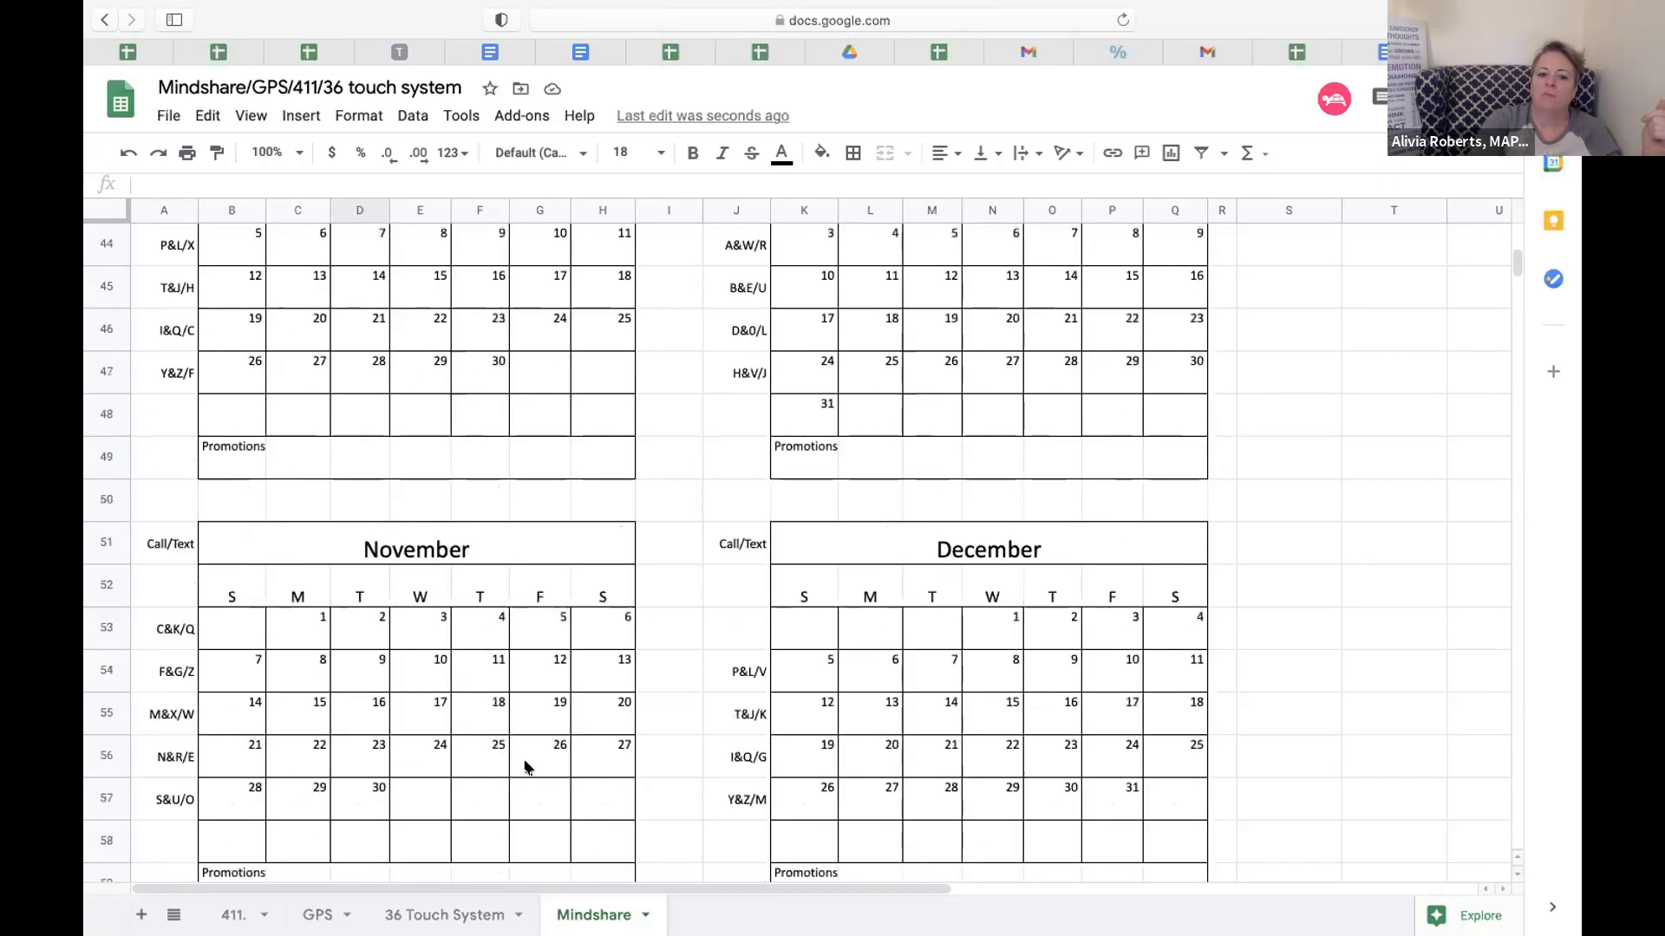
{"action": "scroll", "coordinate": [525, 766], "scroll_direction": "down", "scroll_amount": 2}
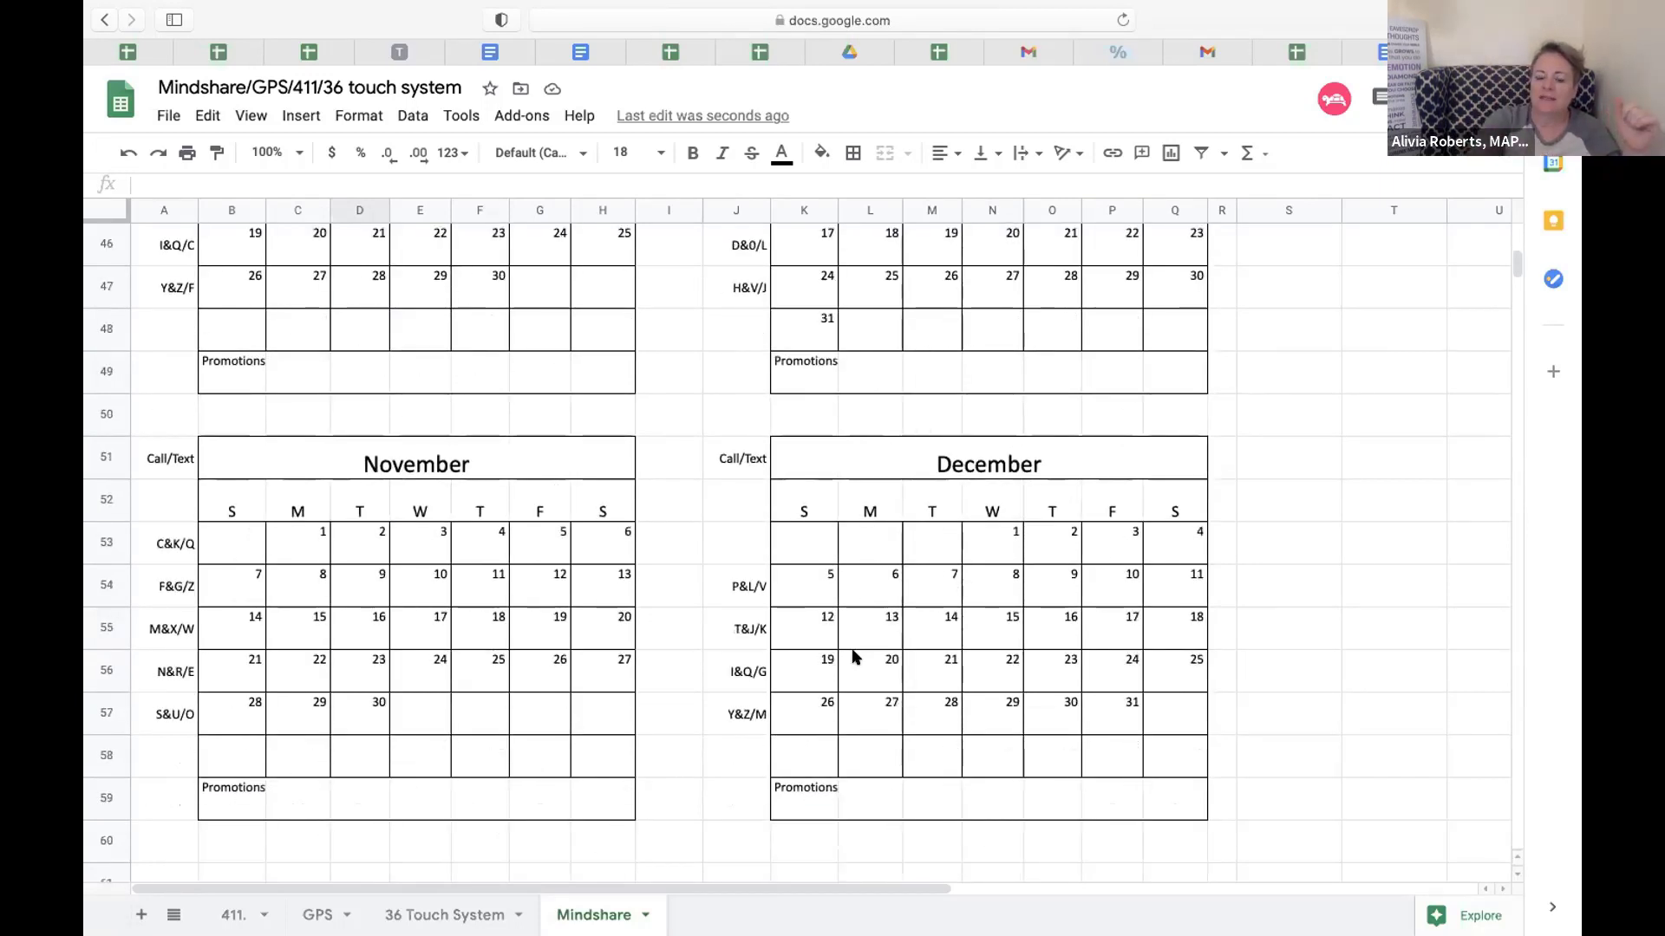
{"action": "scroll", "coordinate": [854, 656], "scroll_direction": "up", "scroll_amount": 15}
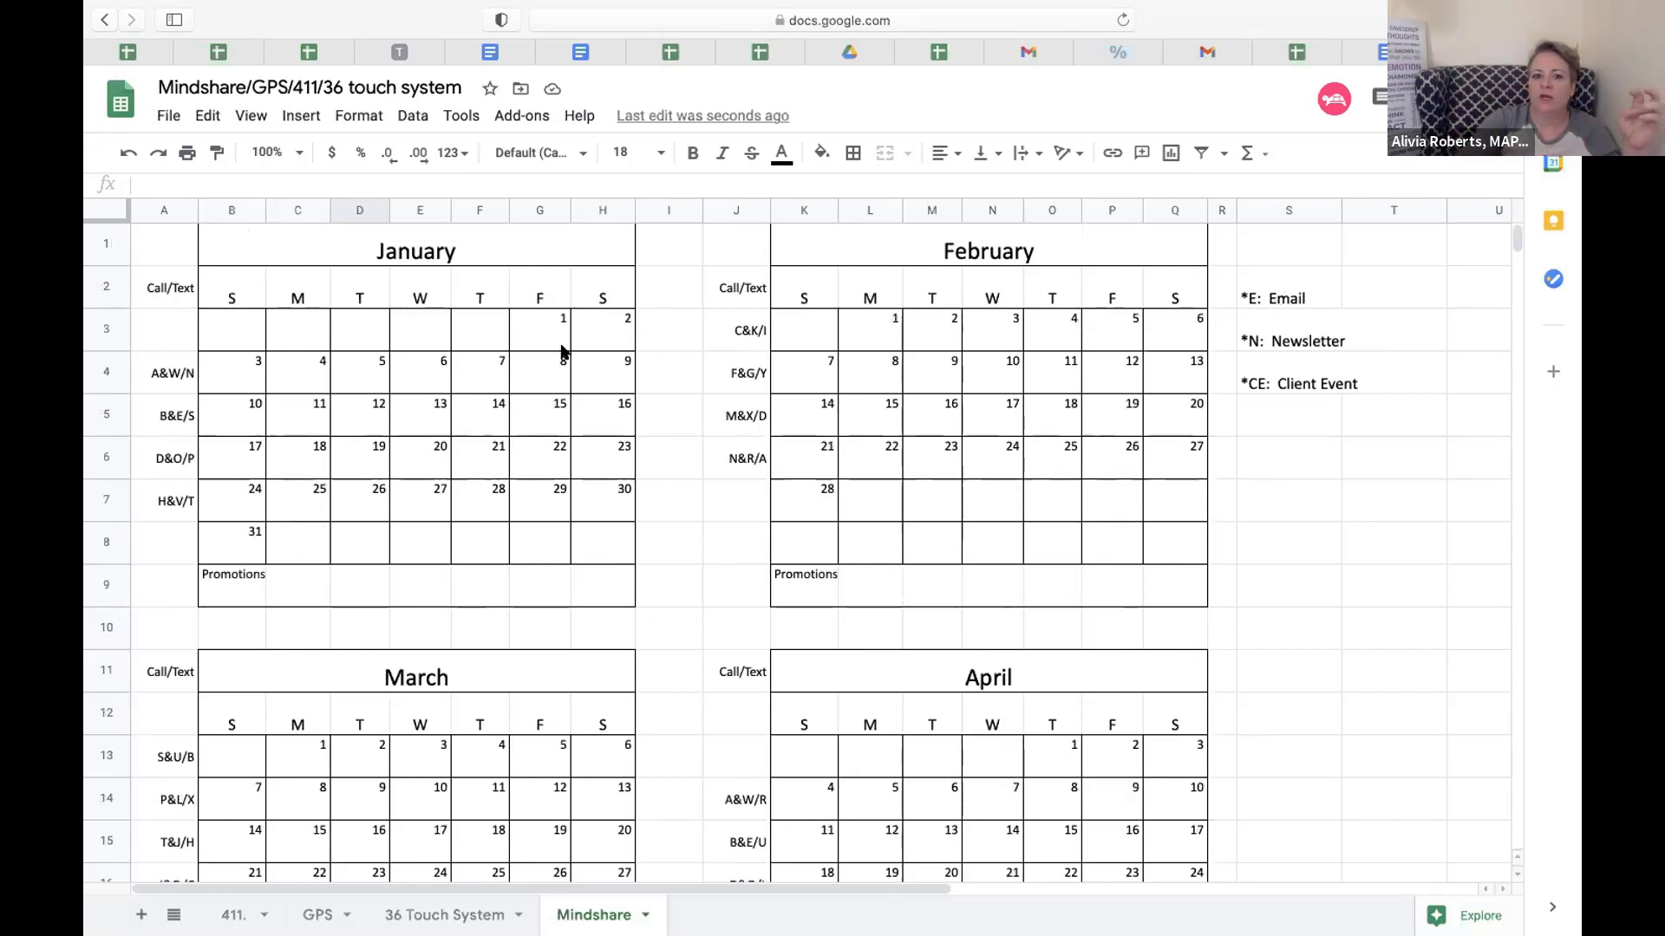
{"action": "left_click", "coordinate": [477, 371]}
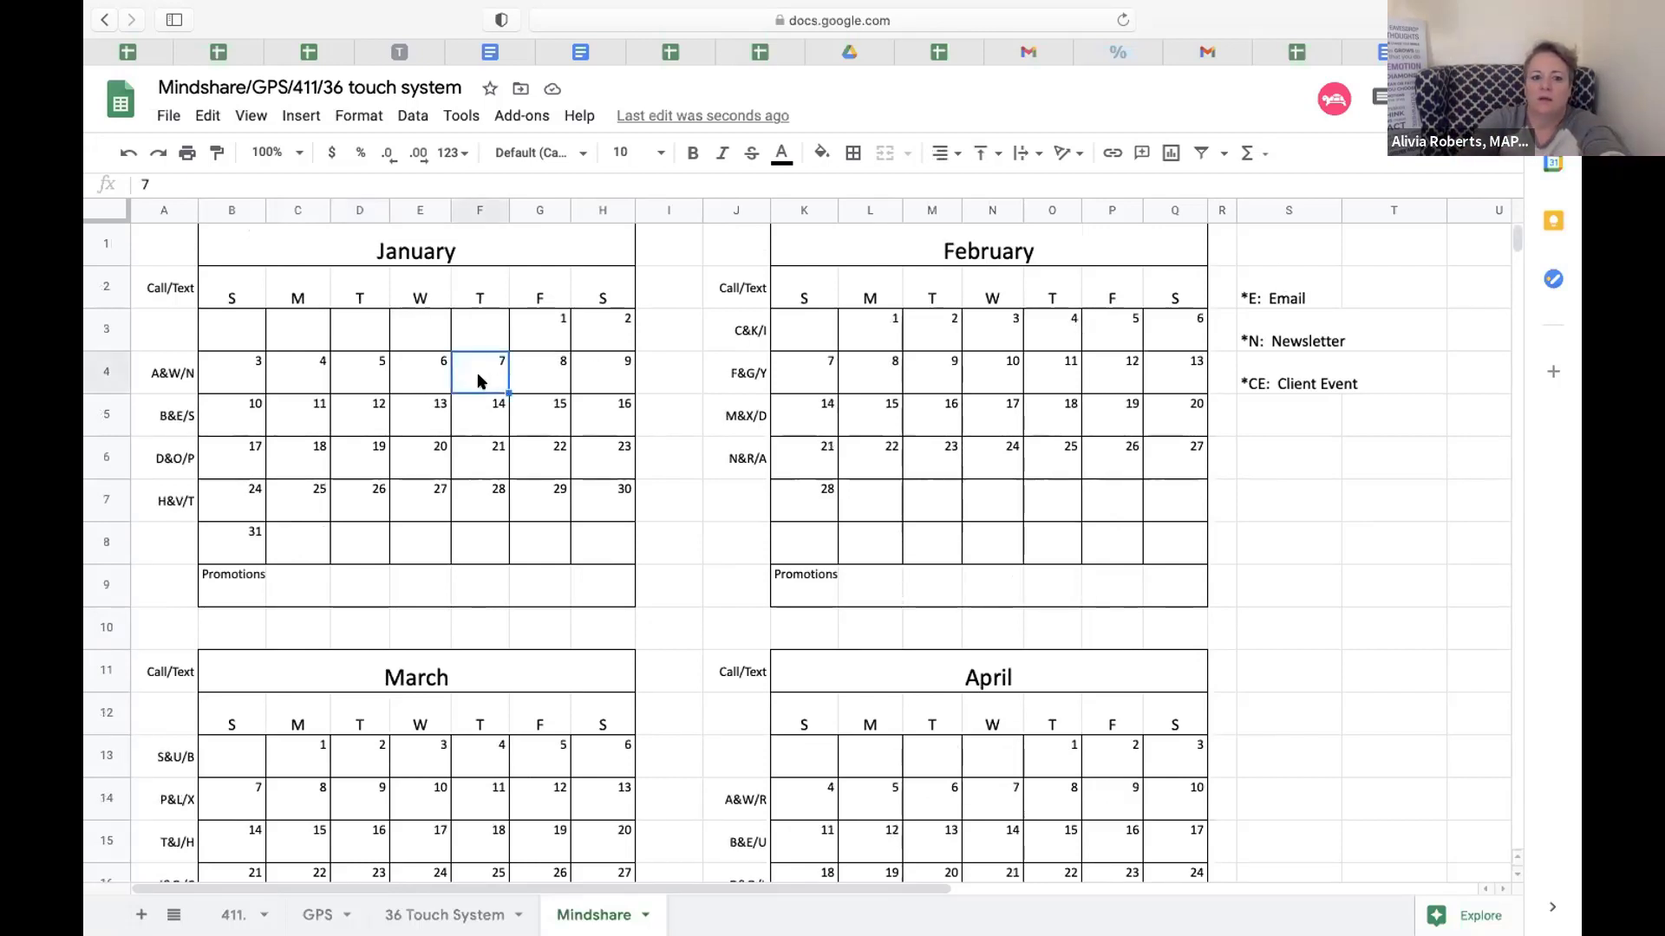
{"action": "type", "text": "7e"}
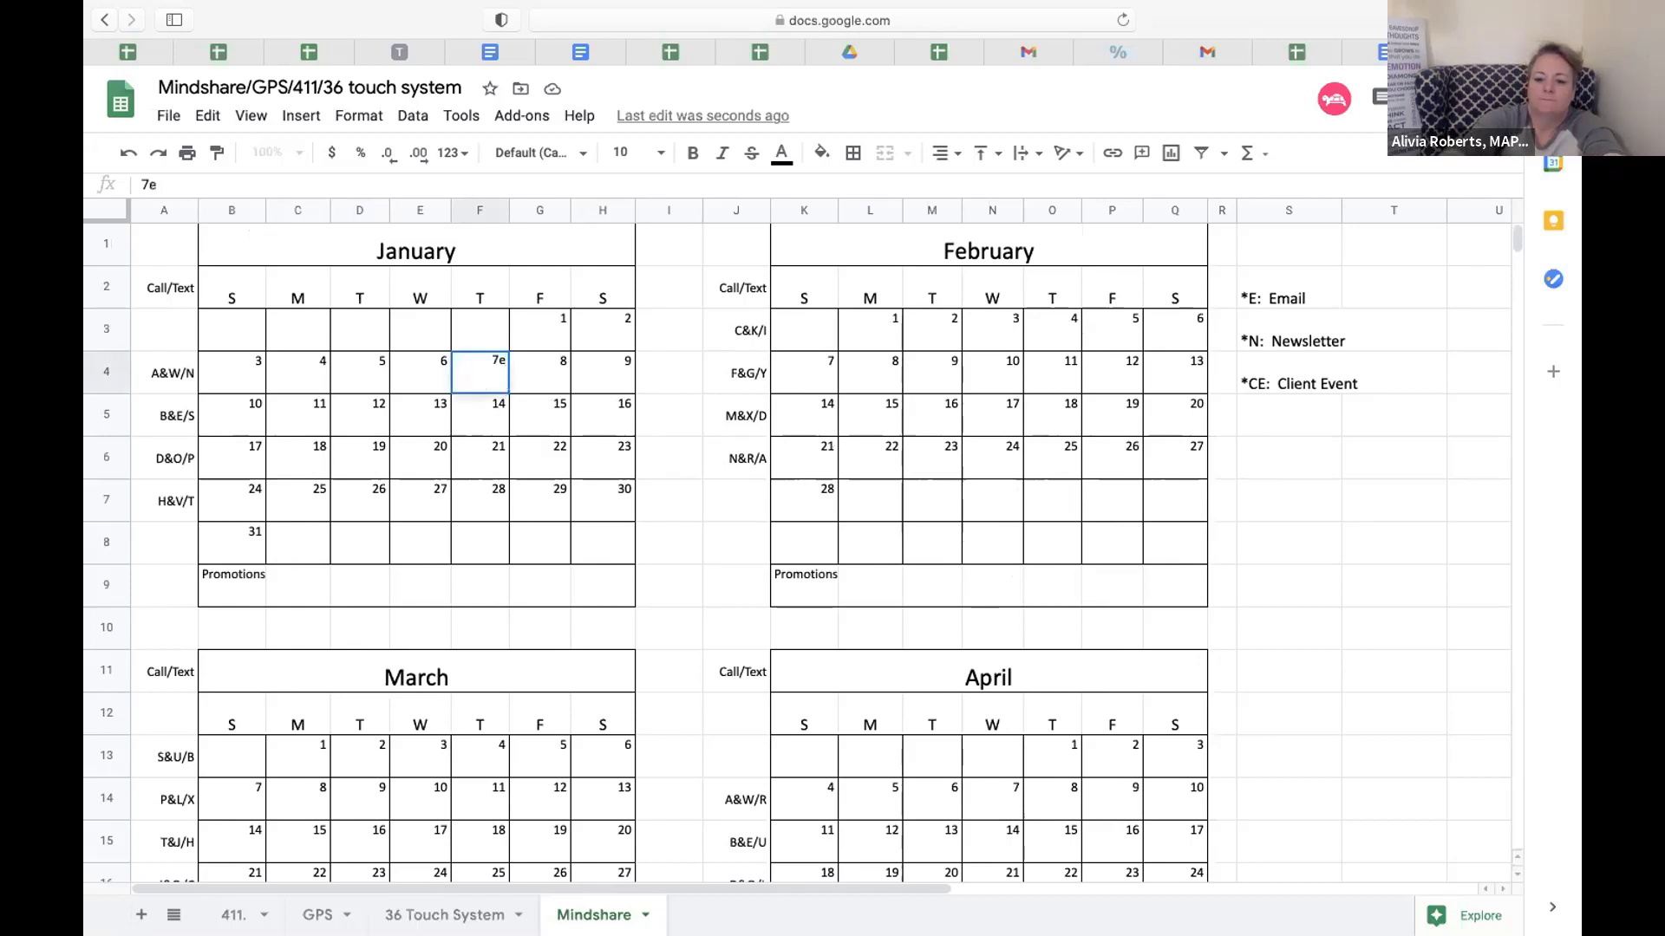
{"action": "key", "text": "BackSpace"}
{"action": "key", "text": "Return"}
{"action": "double_click", "coordinate": [468, 382]}
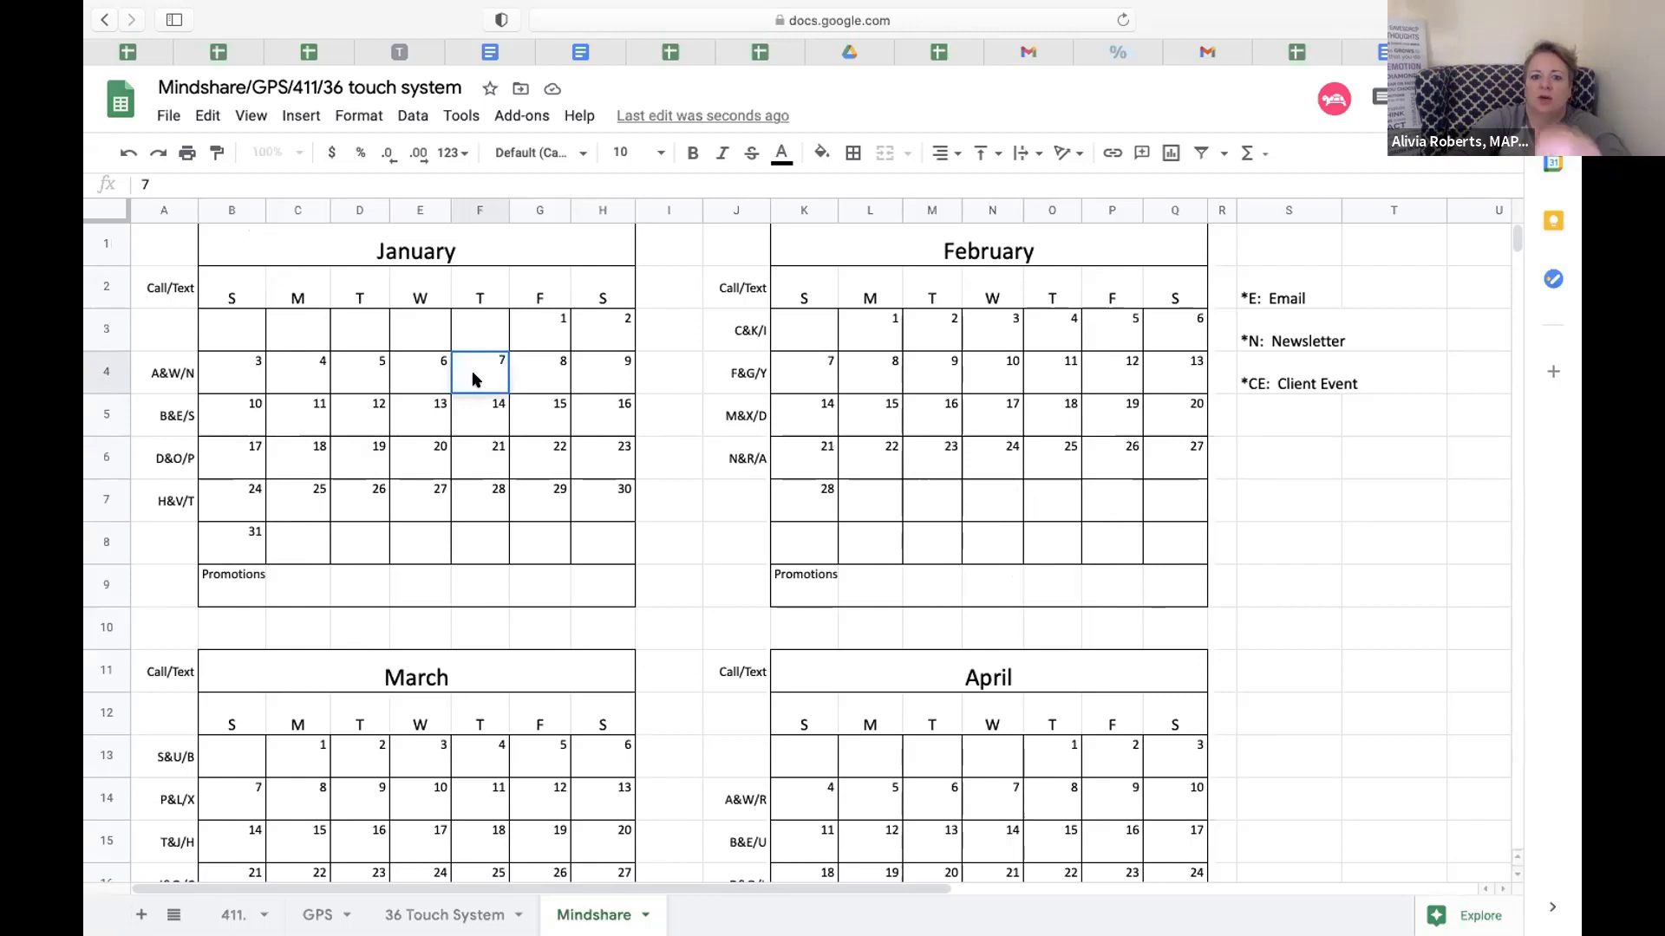
Step: Highlight January 21 and an empty cell in January's Promotions row, look through the months up to June, and return to January
{"action": "left_click", "coordinate": [476, 464]}
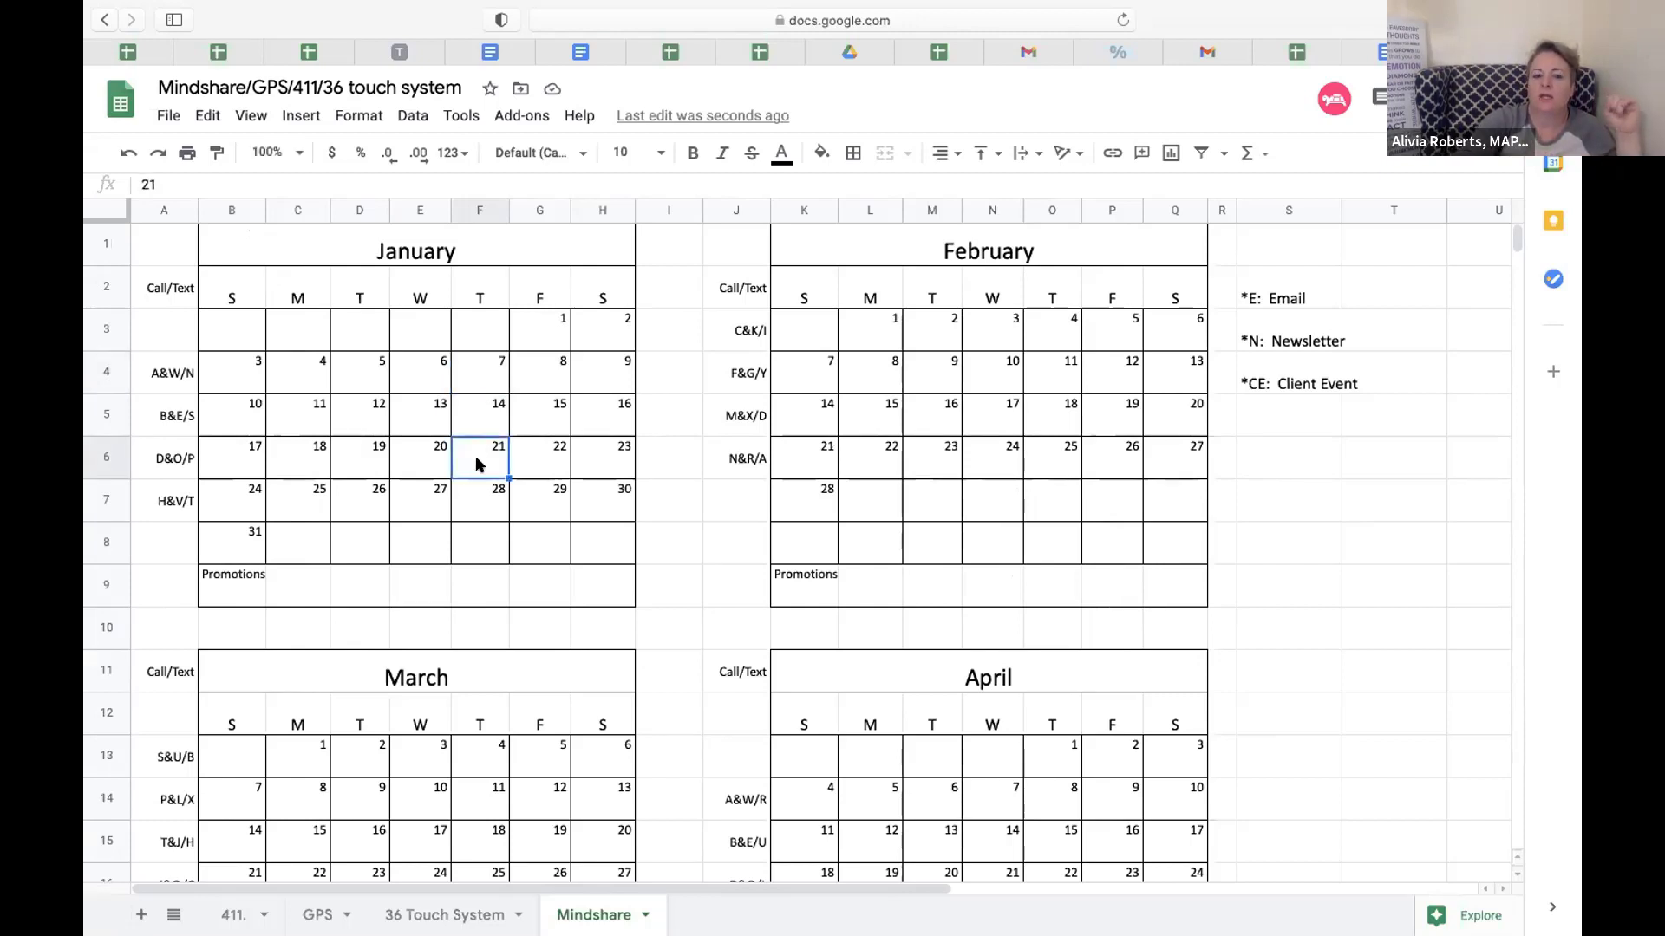
{"action": "left_click", "coordinate": [464, 580]}
{"action": "scroll", "coordinate": [481, 510], "scroll_direction": "down", "scroll_amount": 10}
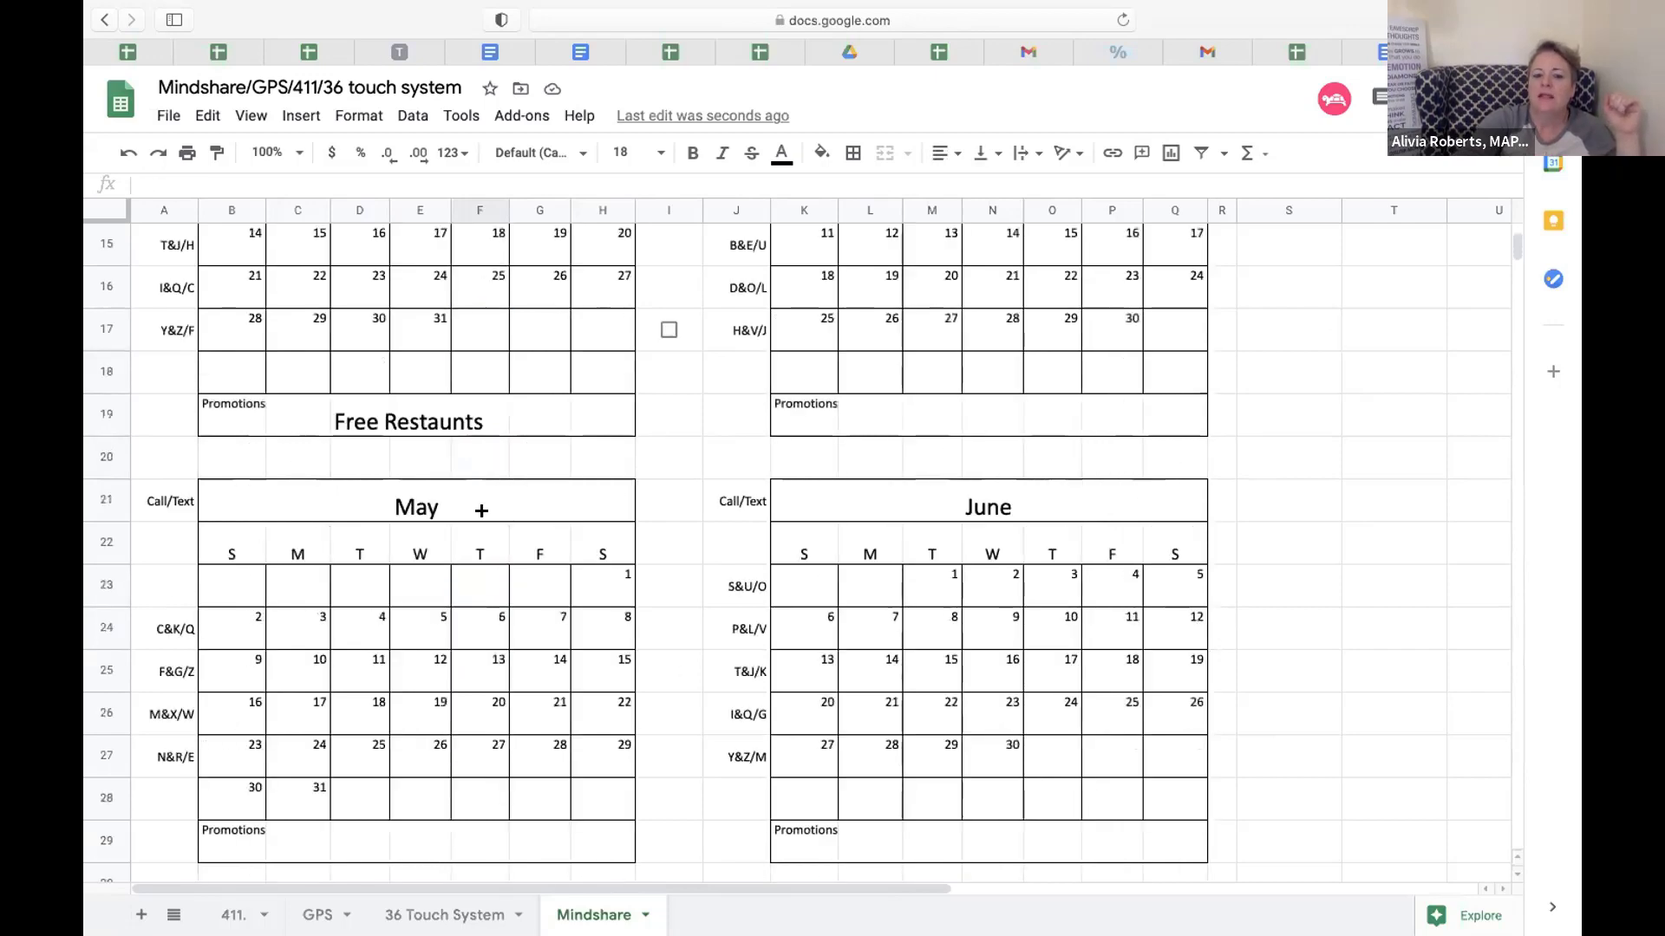
{"action": "scroll", "coordinate": [481, 511], "scroll_direction": "down", "scroll_amount": 3}
{"action": "scroll", "coordinate": [500, 589], "scroll_direction": "up", "scroll_amount": 13}
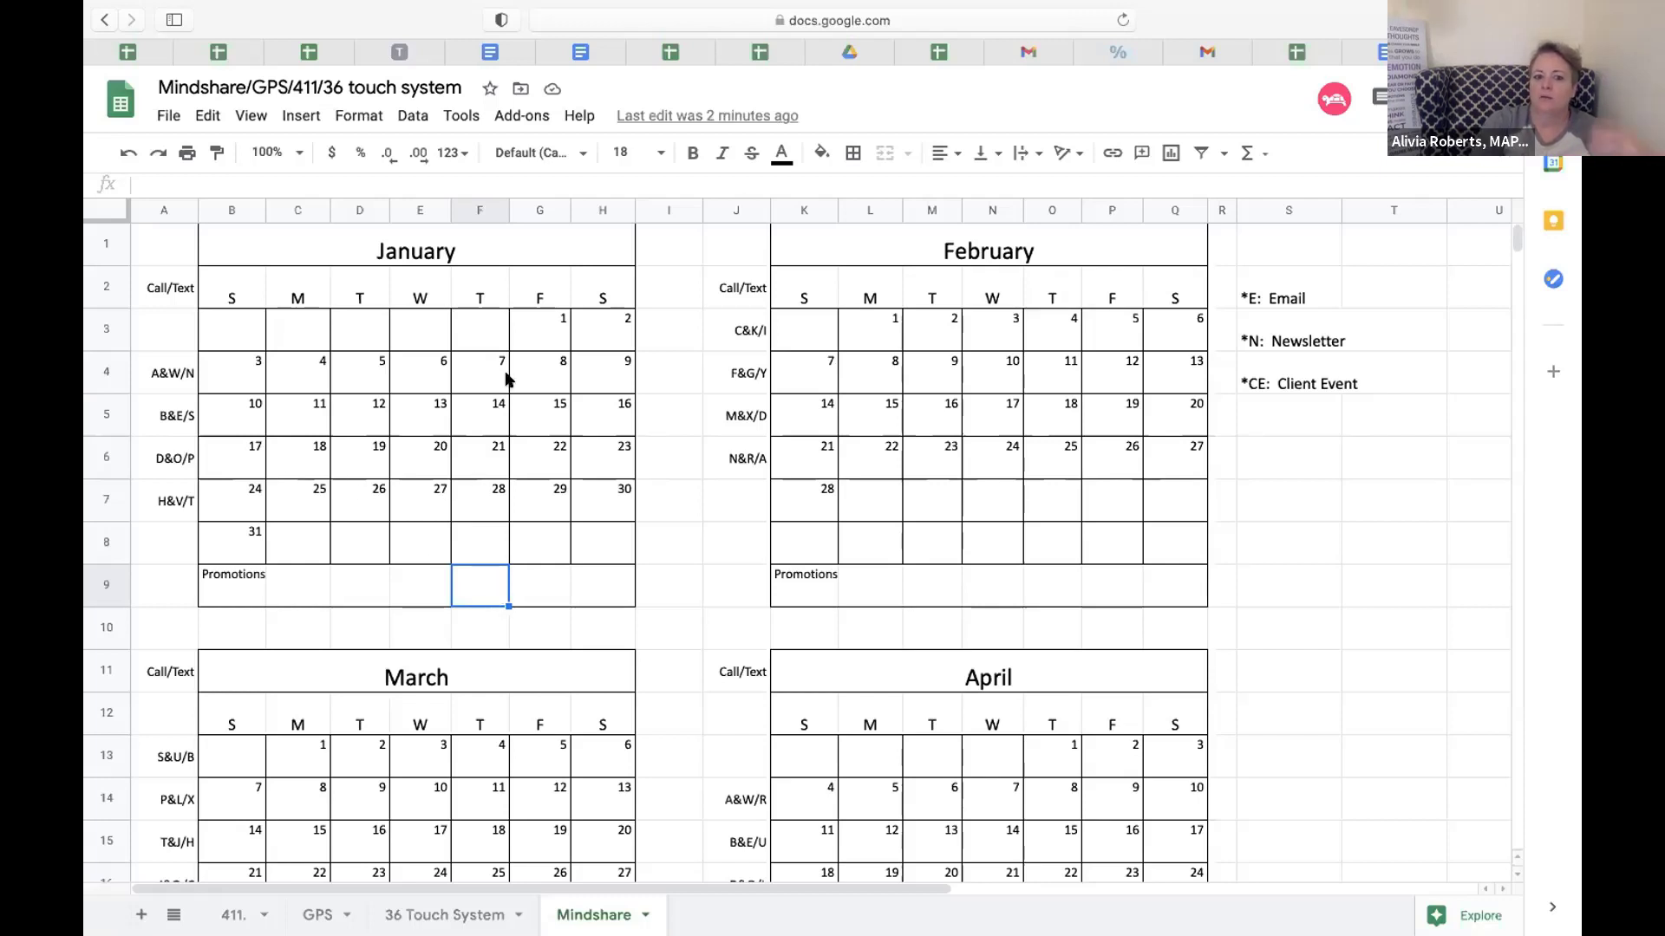
Step: Highlight January 1 and February 14, look over the March and April calendars, and return to January
{"action": "left_click", "coordinate": [520, 341]}
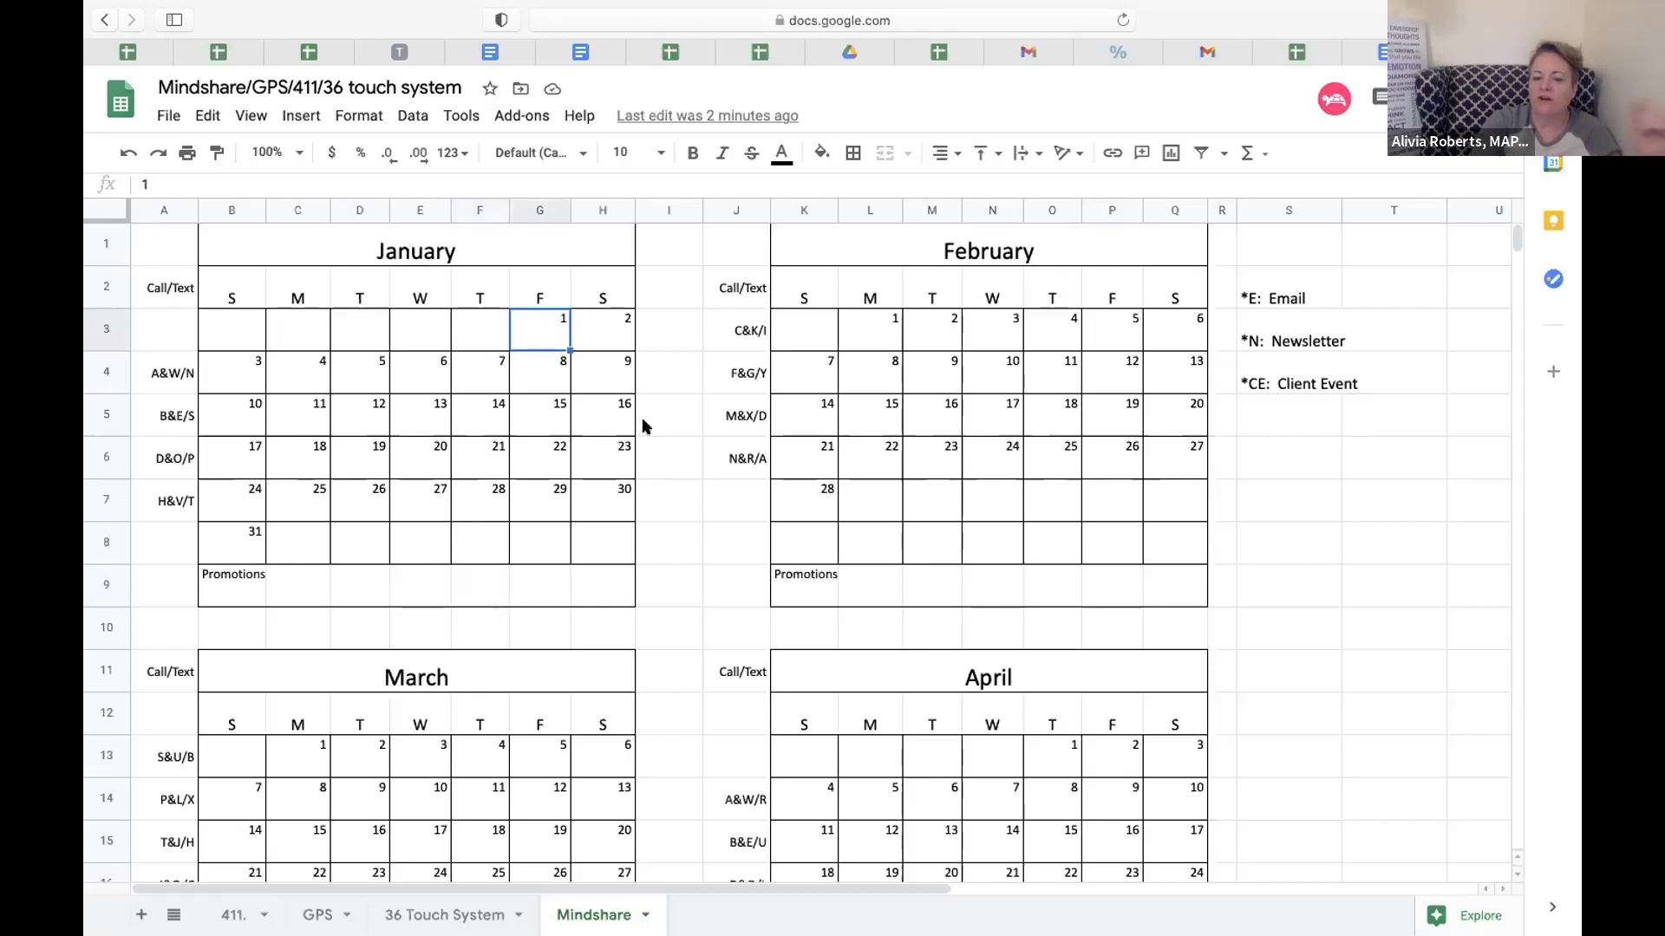
{"action": "left_click", "coordinate": [795, 424]}
{"action": "scroll", "coordinate": [870, 538], "scroll_direction": "down", "scroll_amount": 4}
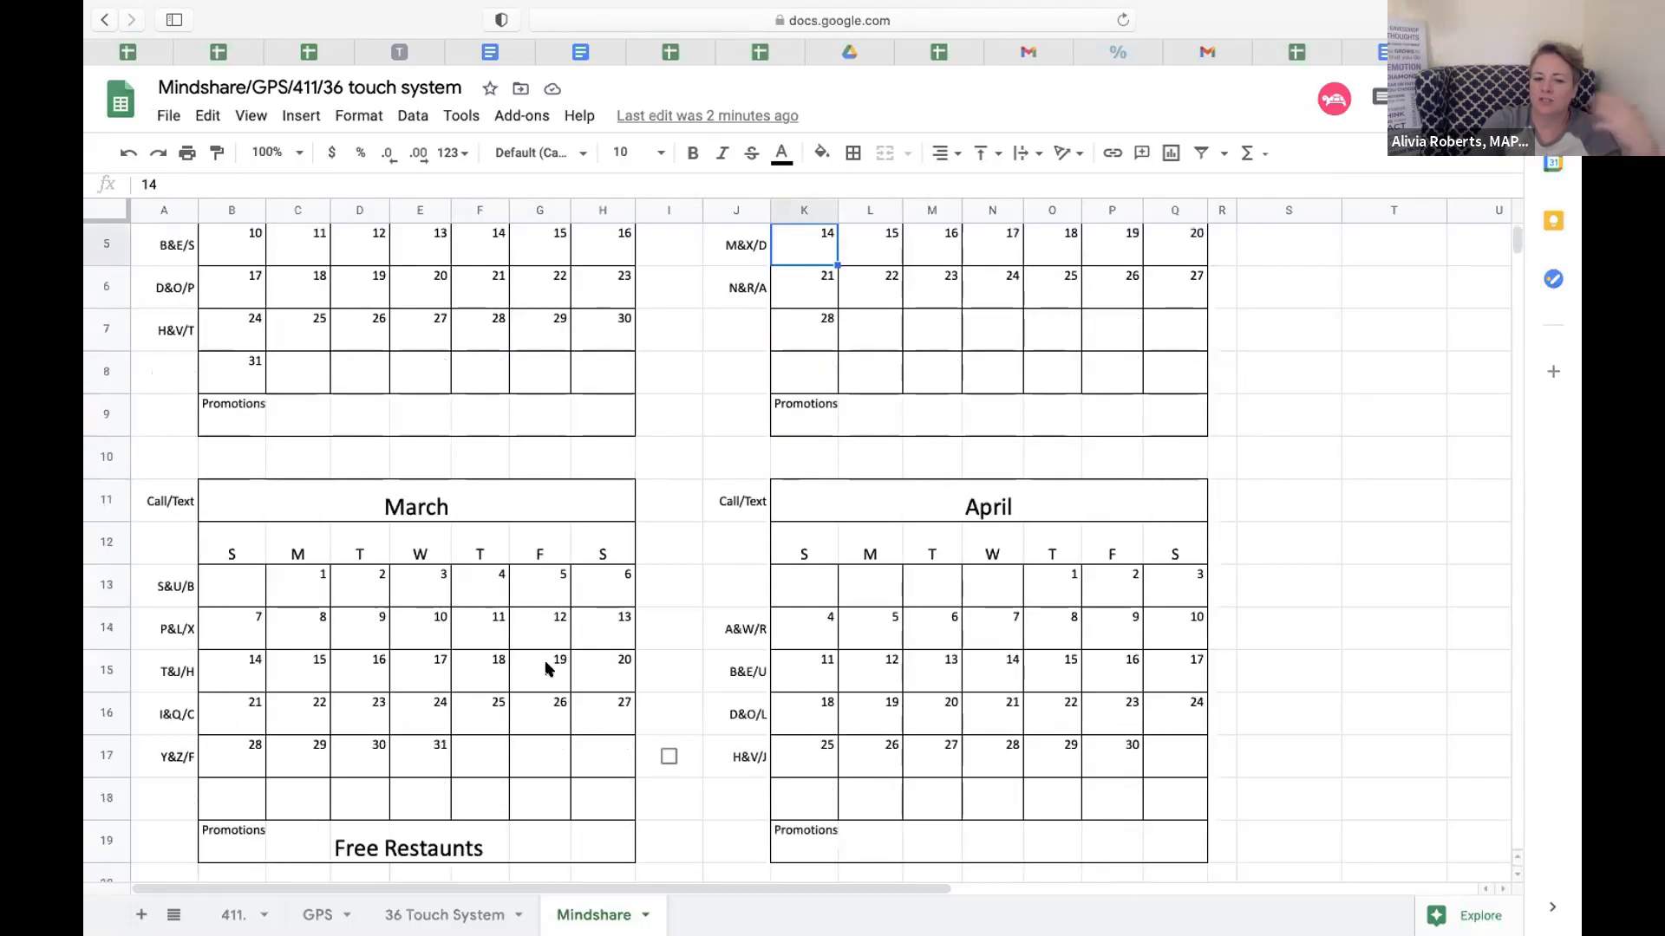
{"action": "scroll", "coordinate": [546, 668], "scroll_direction": "up", "scroll_amount": 4}
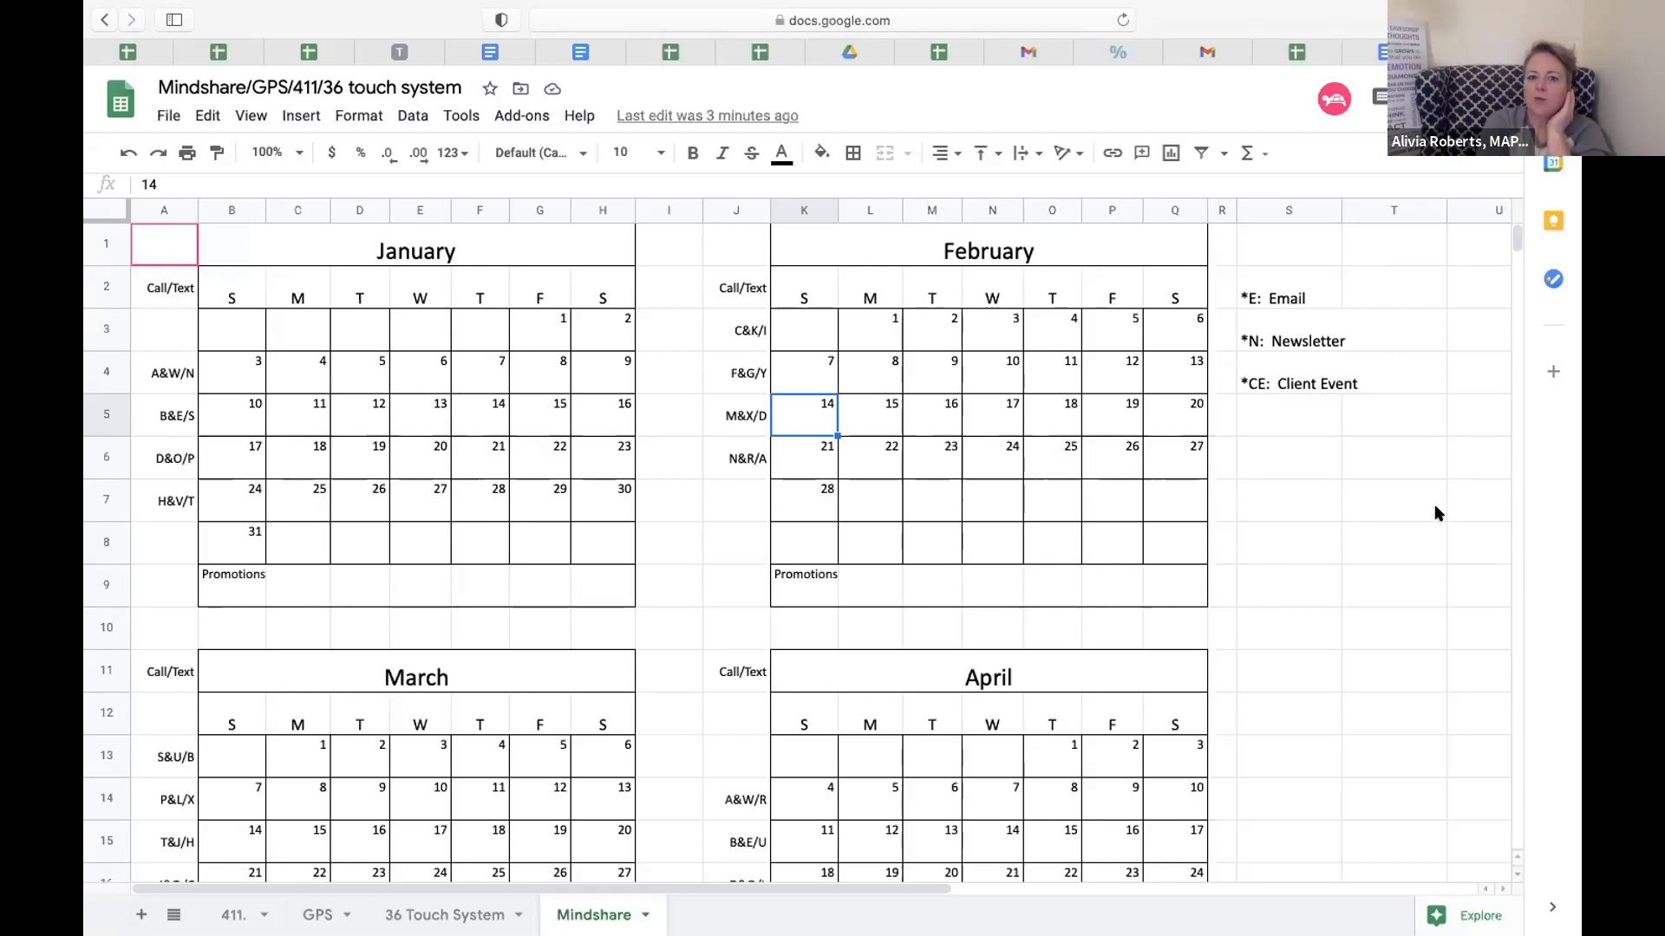
Step: Check the database and action plan links on the 36 Touch System sheet and return to the Mindshare sheet
{"action": "mouse_move", "coordinate": [1456, 2]}
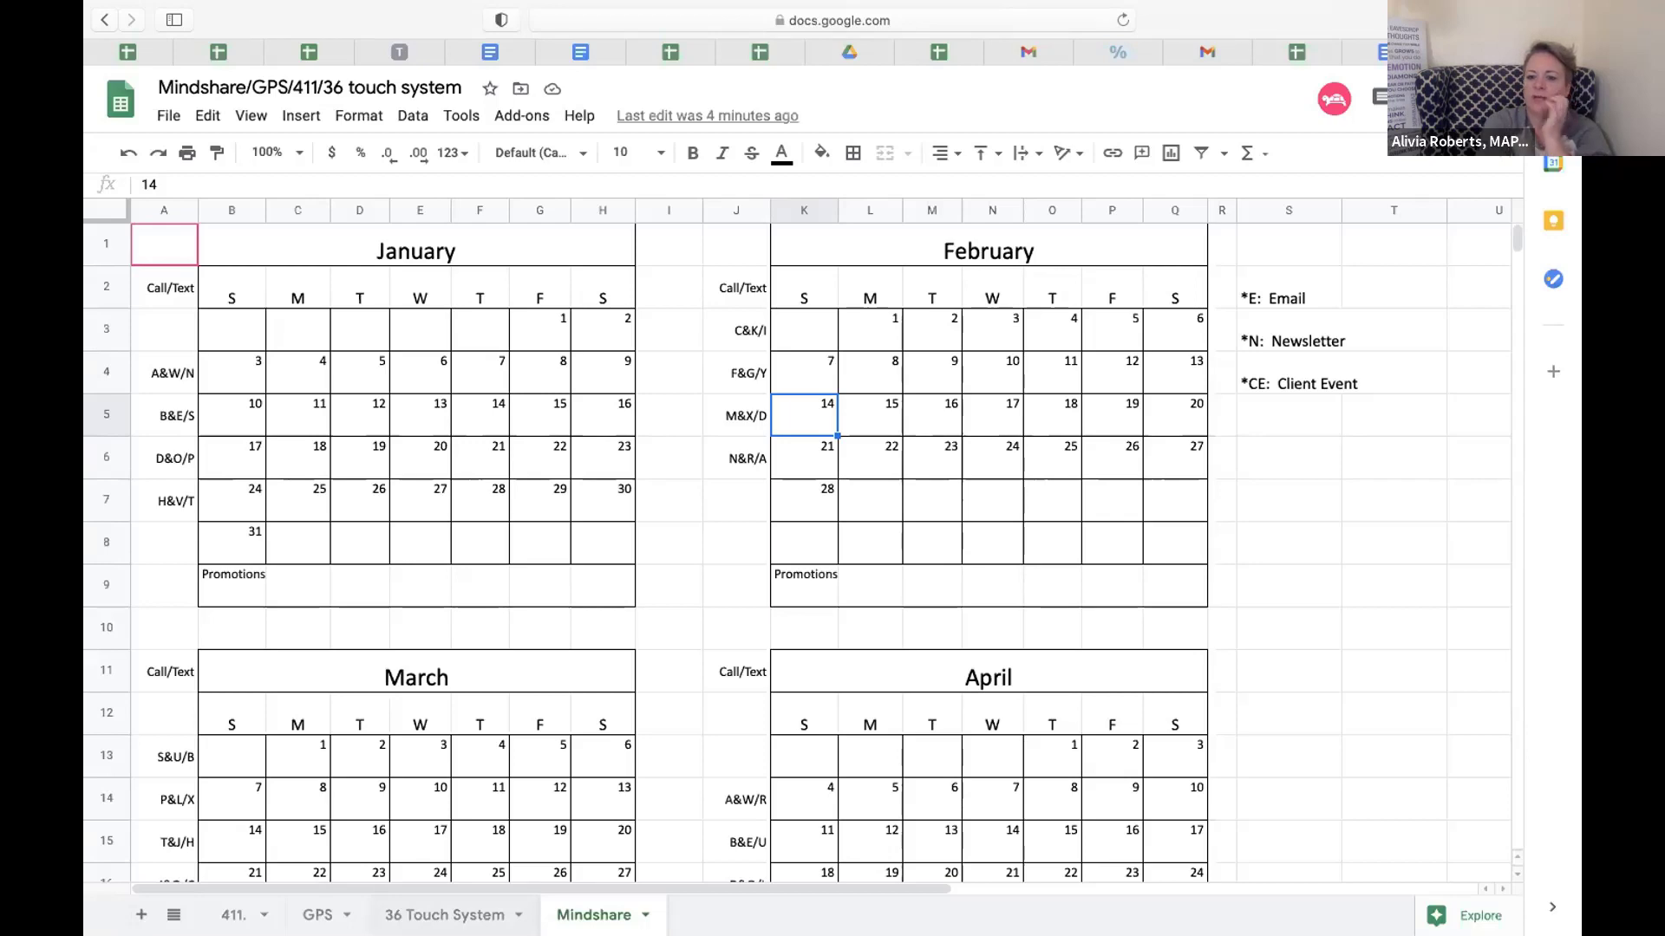
{"action": "key", "text": "alt+Up"}
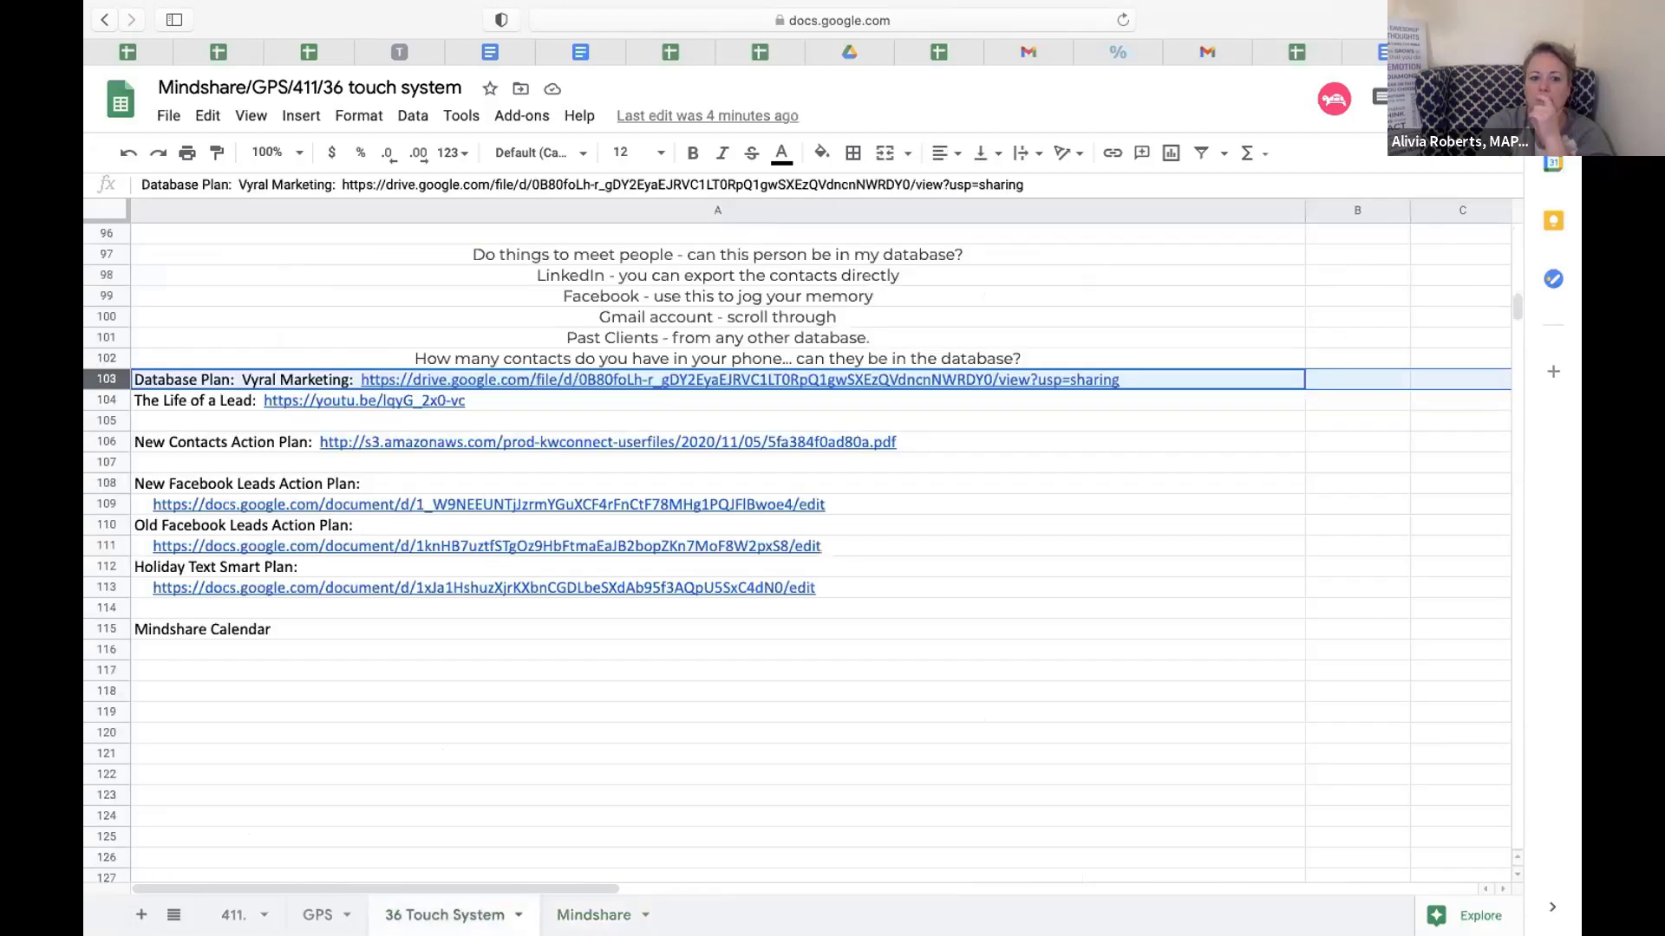
{"action": "key", "text": "alt+Down"}
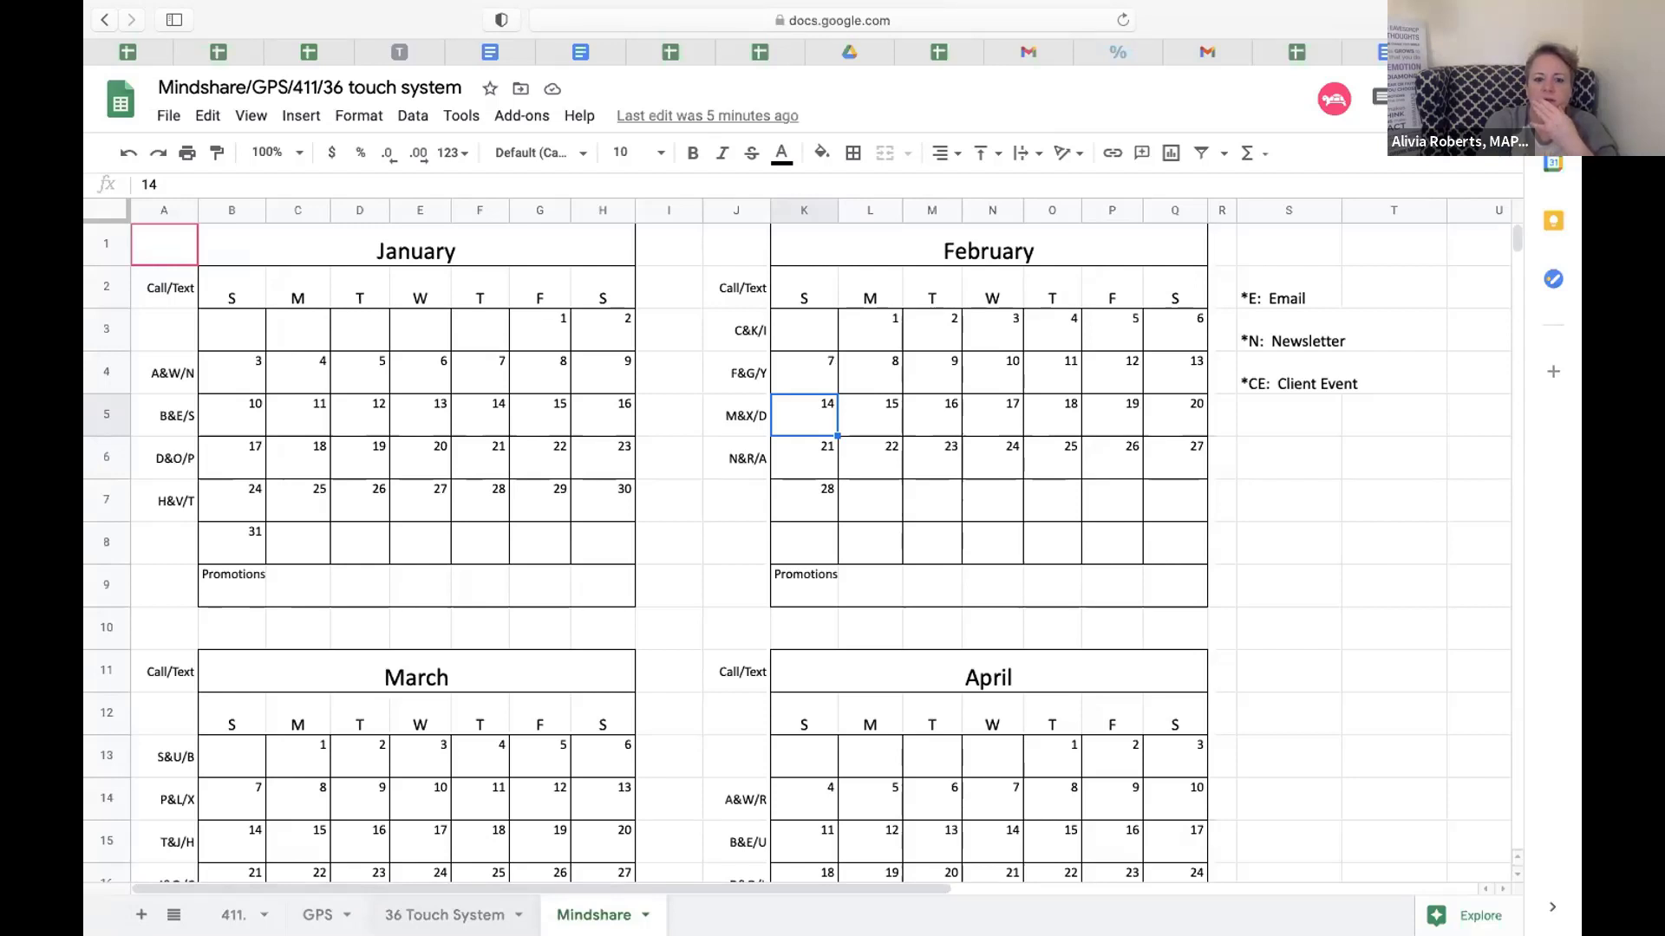
Step: Review the 36 Touch System sheet's content ideas, client events, database-building tips and action plan links, ending at the yearly calls and client events
{"action": "left_click", "coordinate": [445, 915]}
{"action": "scroll", "coordinate": [586, 818], "scroll_direction": "up", "scroll_amount": 2}
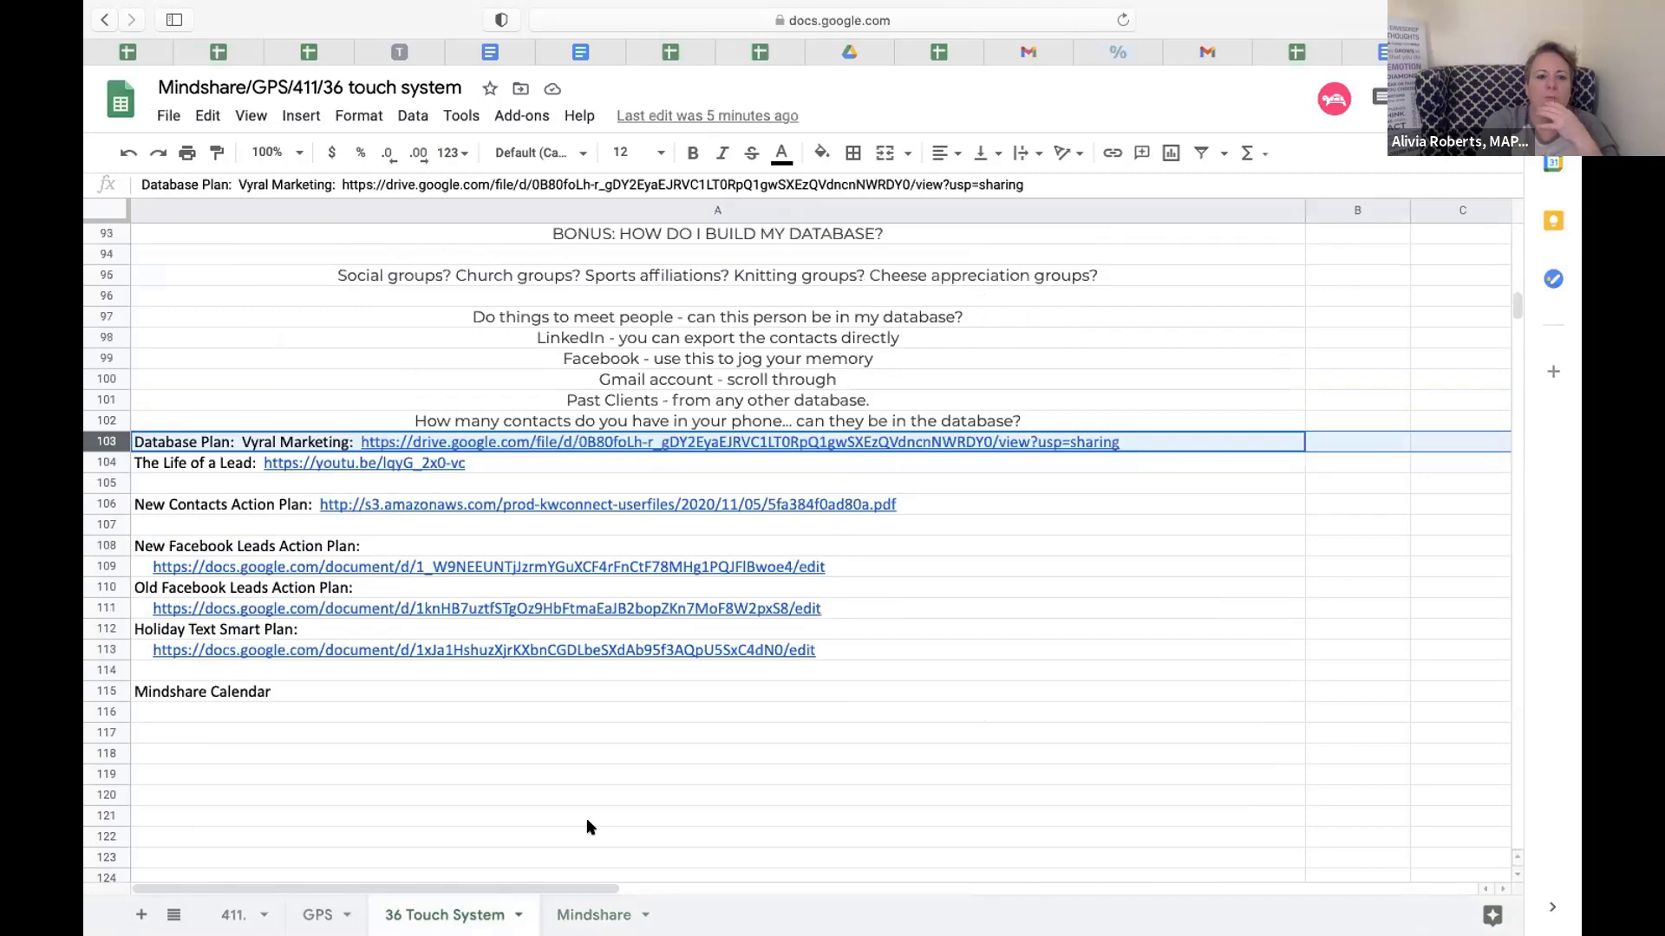
{"action": "scroll", "coordinate": [586, 819], "scroll_direction": "up", "scroll_amount": 15}
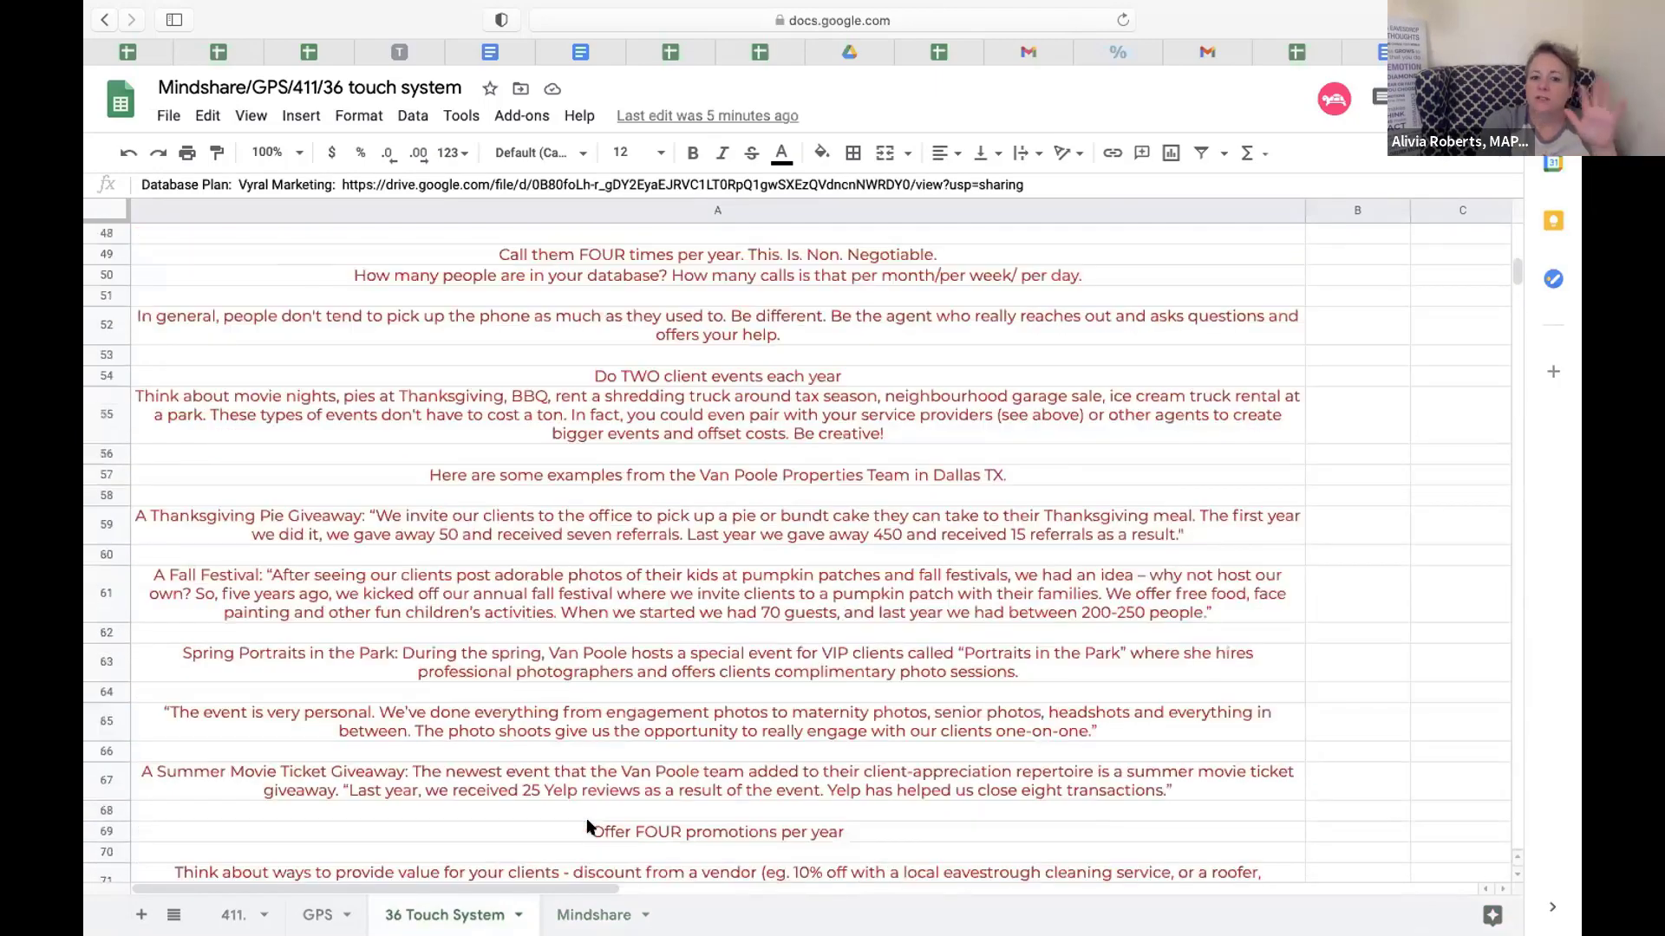
{"action": "scroll", "coordinate": [586, 824], "scroll_direction": "up", "scroll_amount": 10}
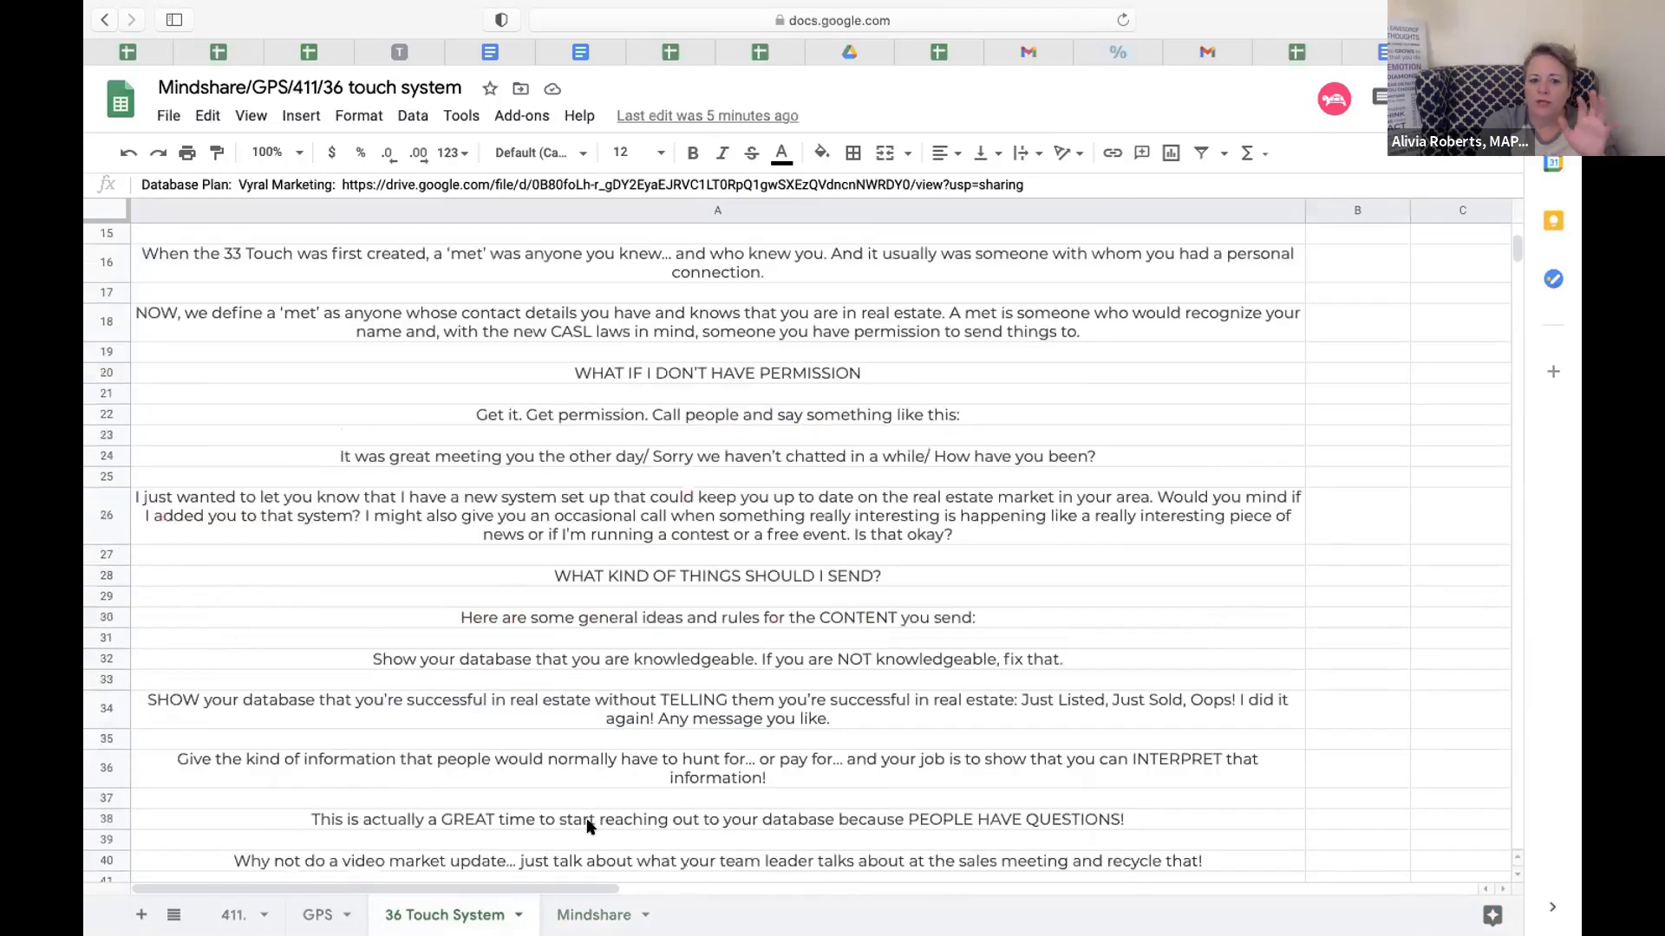
{"action": "scroll", "coordinate": [588, 824], "scroll_direction": "down", "scroll_amount": 20}
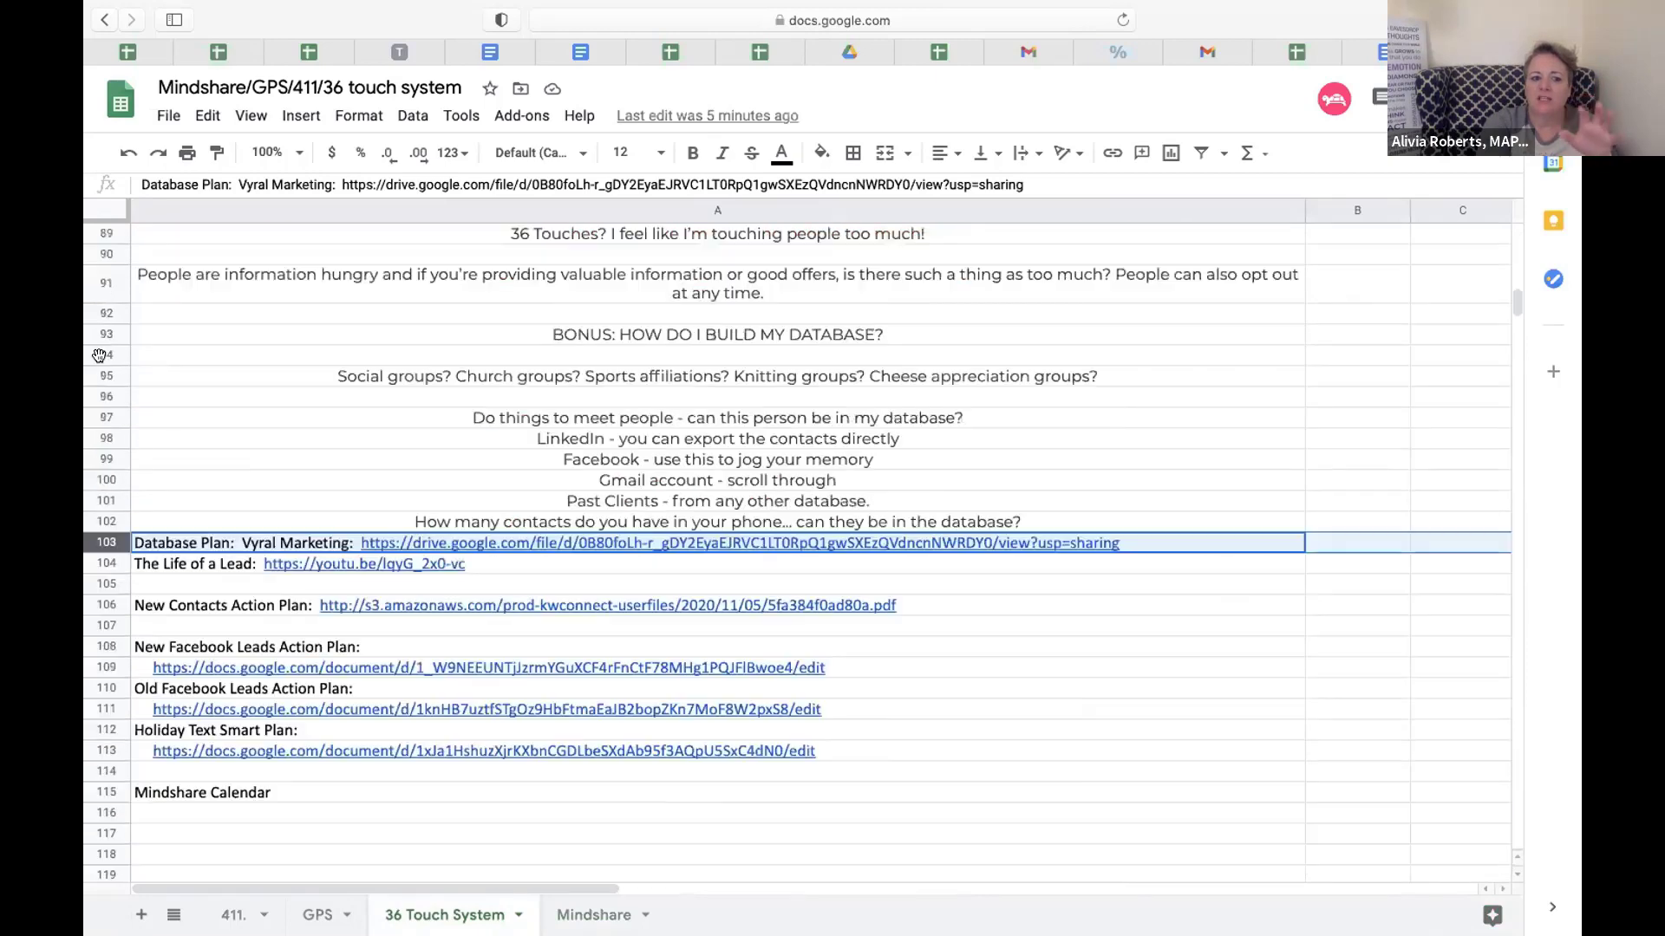
{"action": "scroll", "coordinate": [99, 355], "scroll_direction": "down", "scroll_amount": 3}
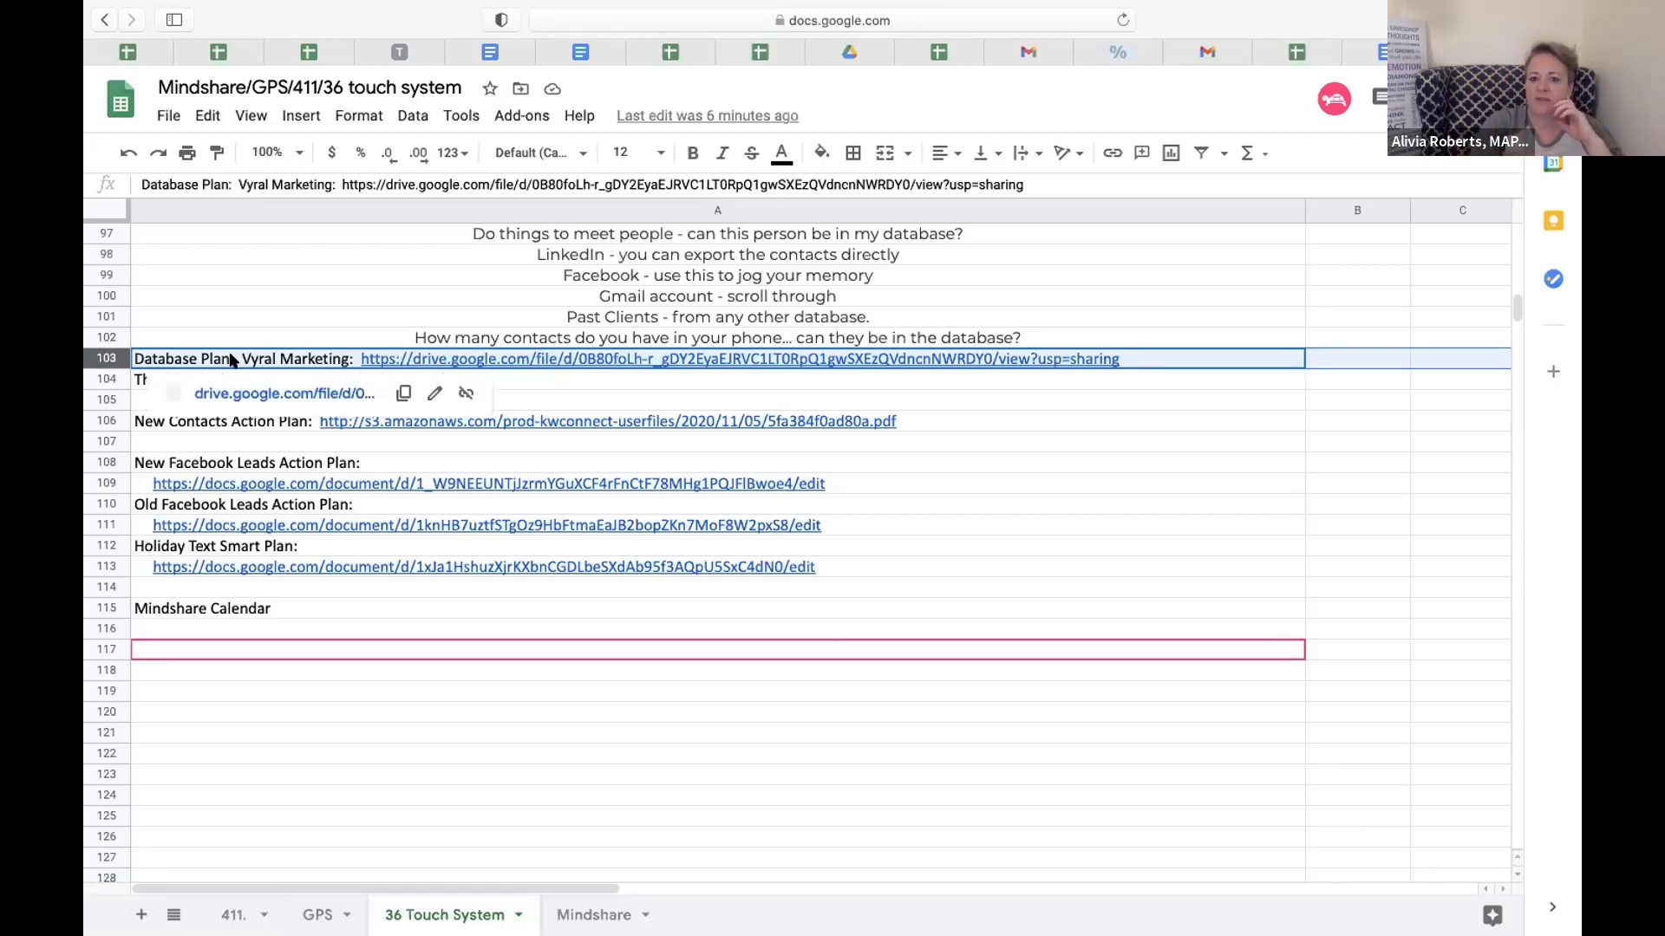
{"action": "scroll", "coordinate": [231, 359], "scroll_direction": "up", "scroll_amount": 1}
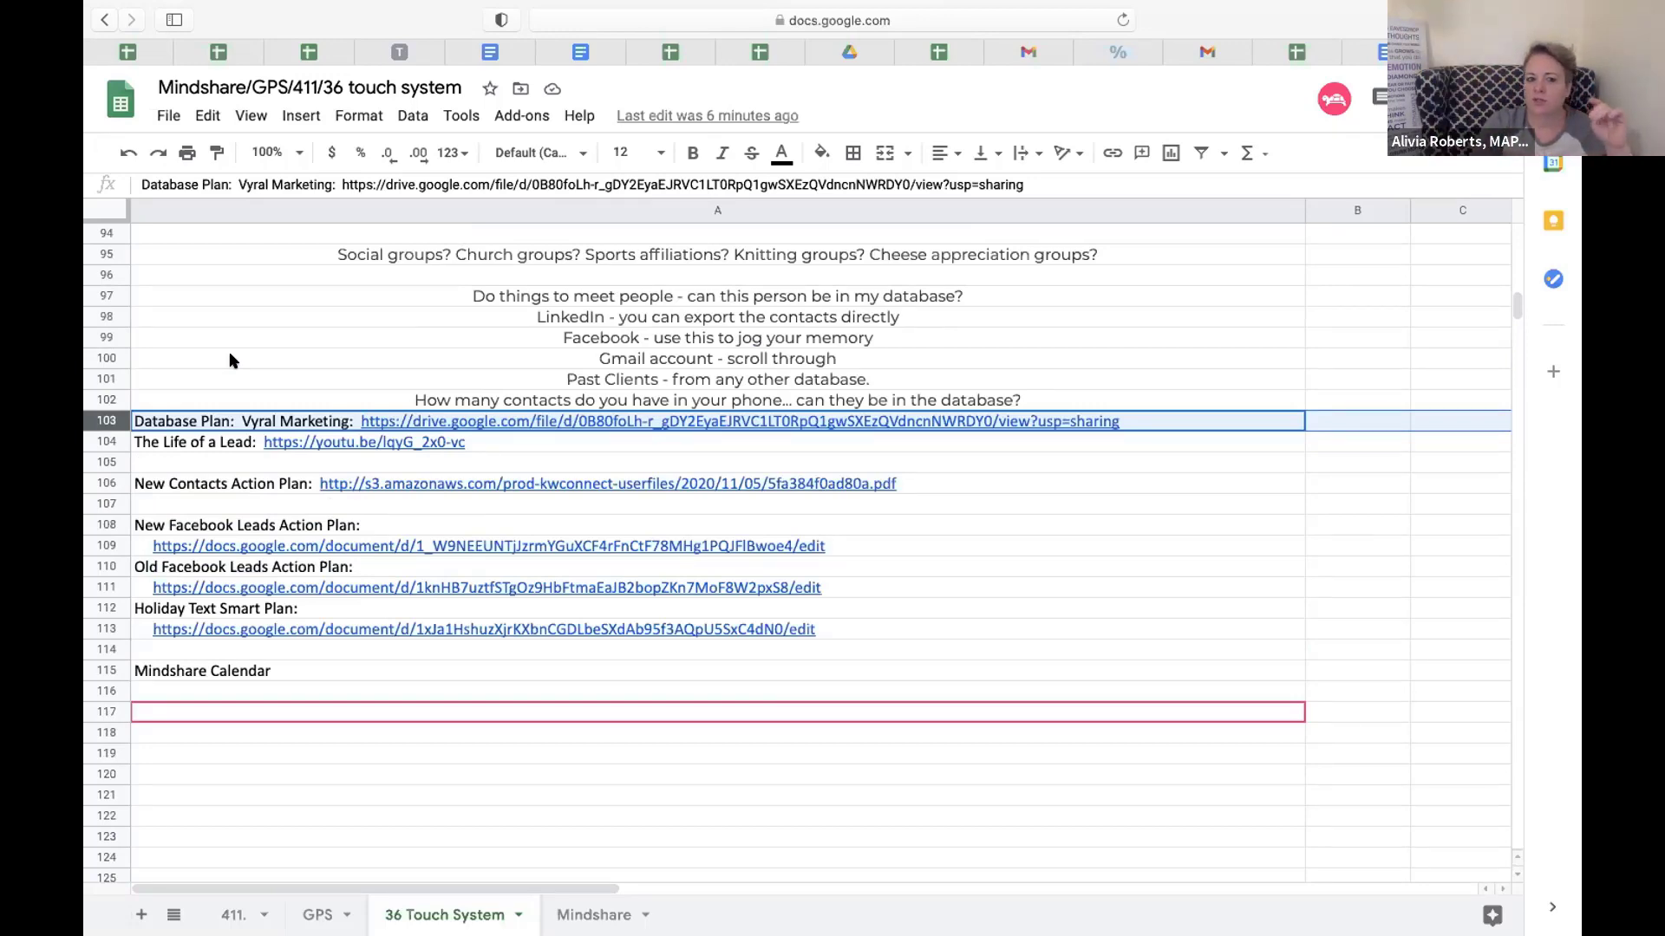
{"action": "scroll", "coordinate": [231, 359], "scroll_direction": "up", "scroll_amount": 15}
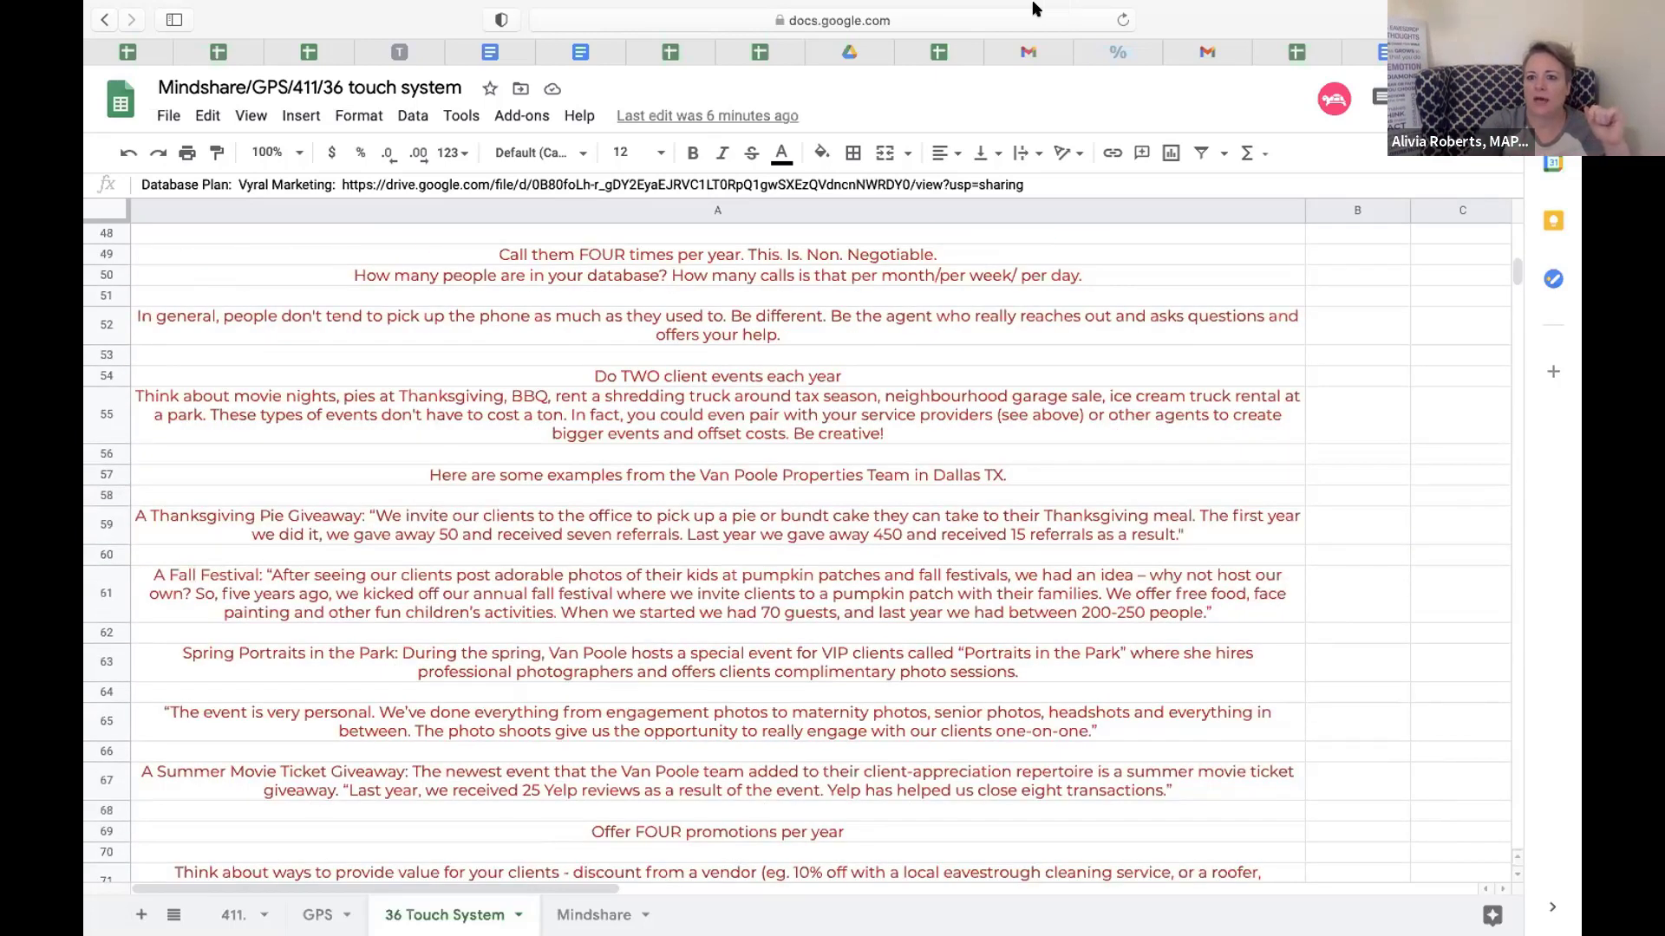
Step: Switch to the "To-Do - Week of 08.02.20" document and review its listings, contracts, success list and daily action items
{"action": "mouse_move", "coordinate": [613, 9]}
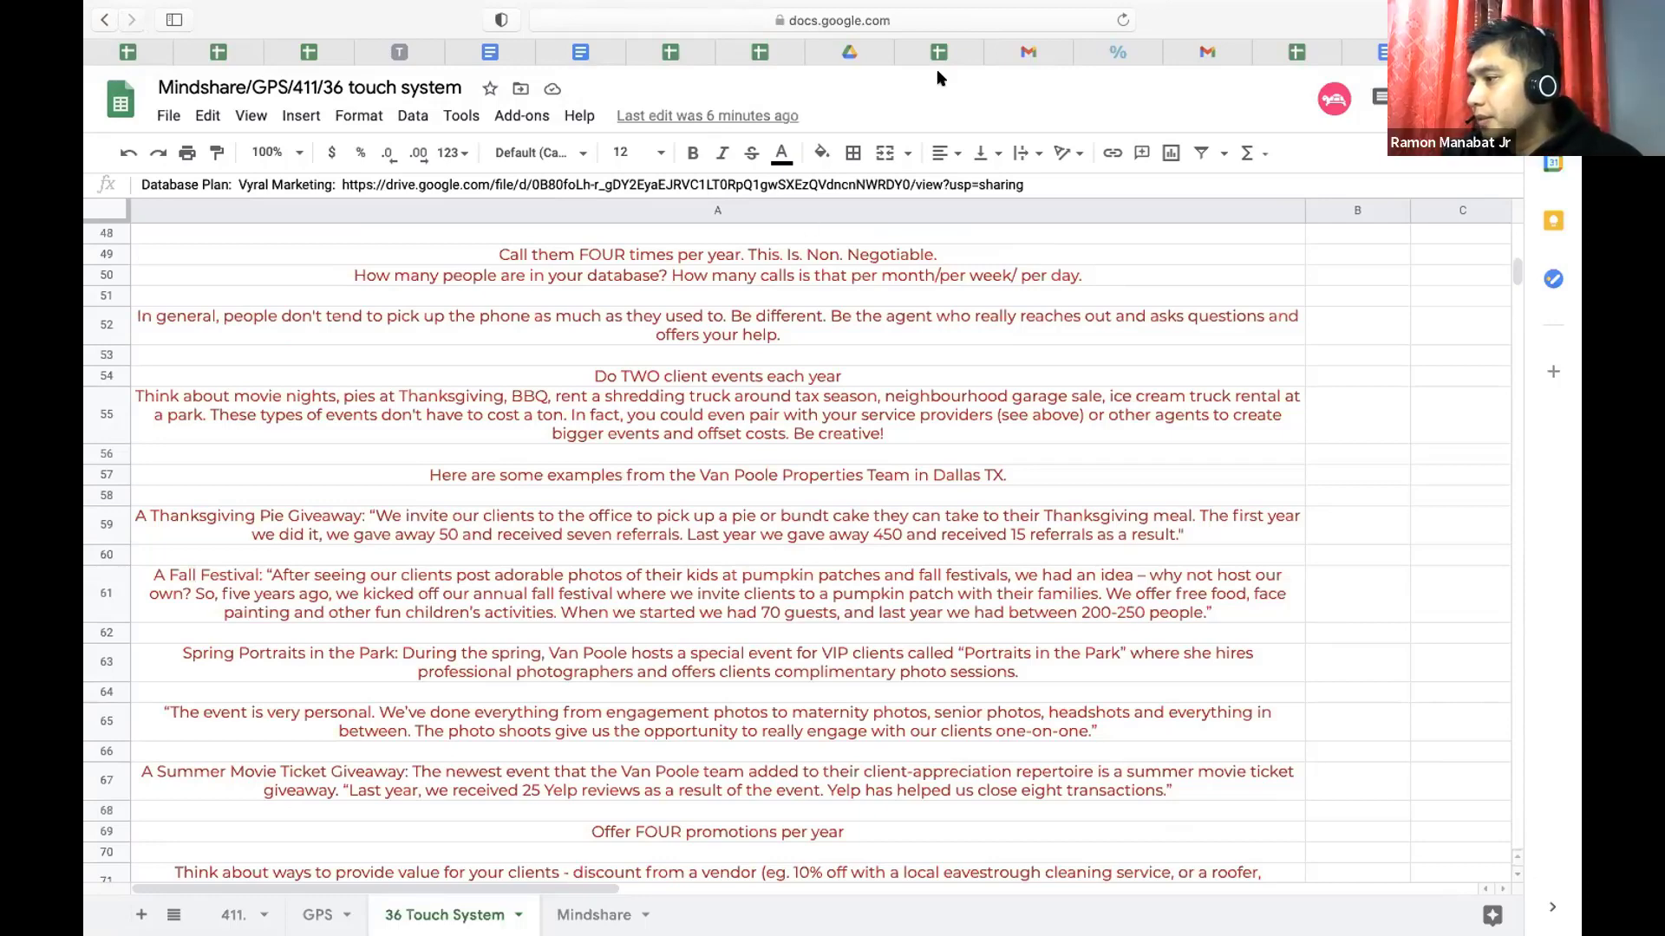
{"action": "mouse_move", "coordinate": [919, 2]}
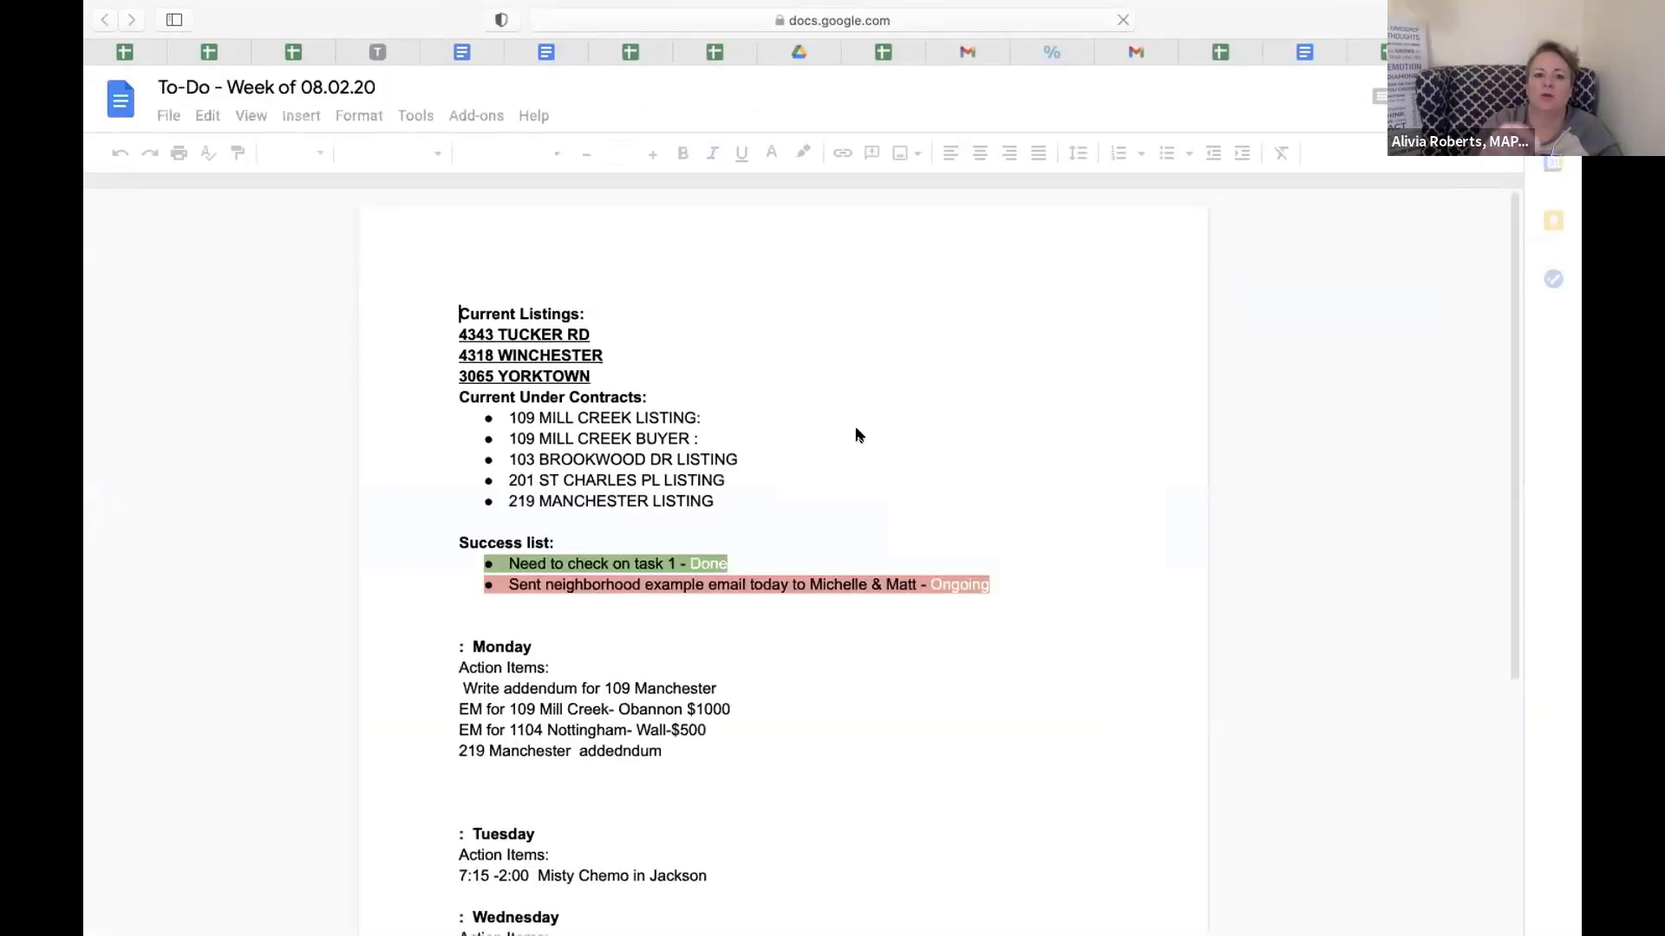
{"action": "left_click", "coordinate": [496, 311]}
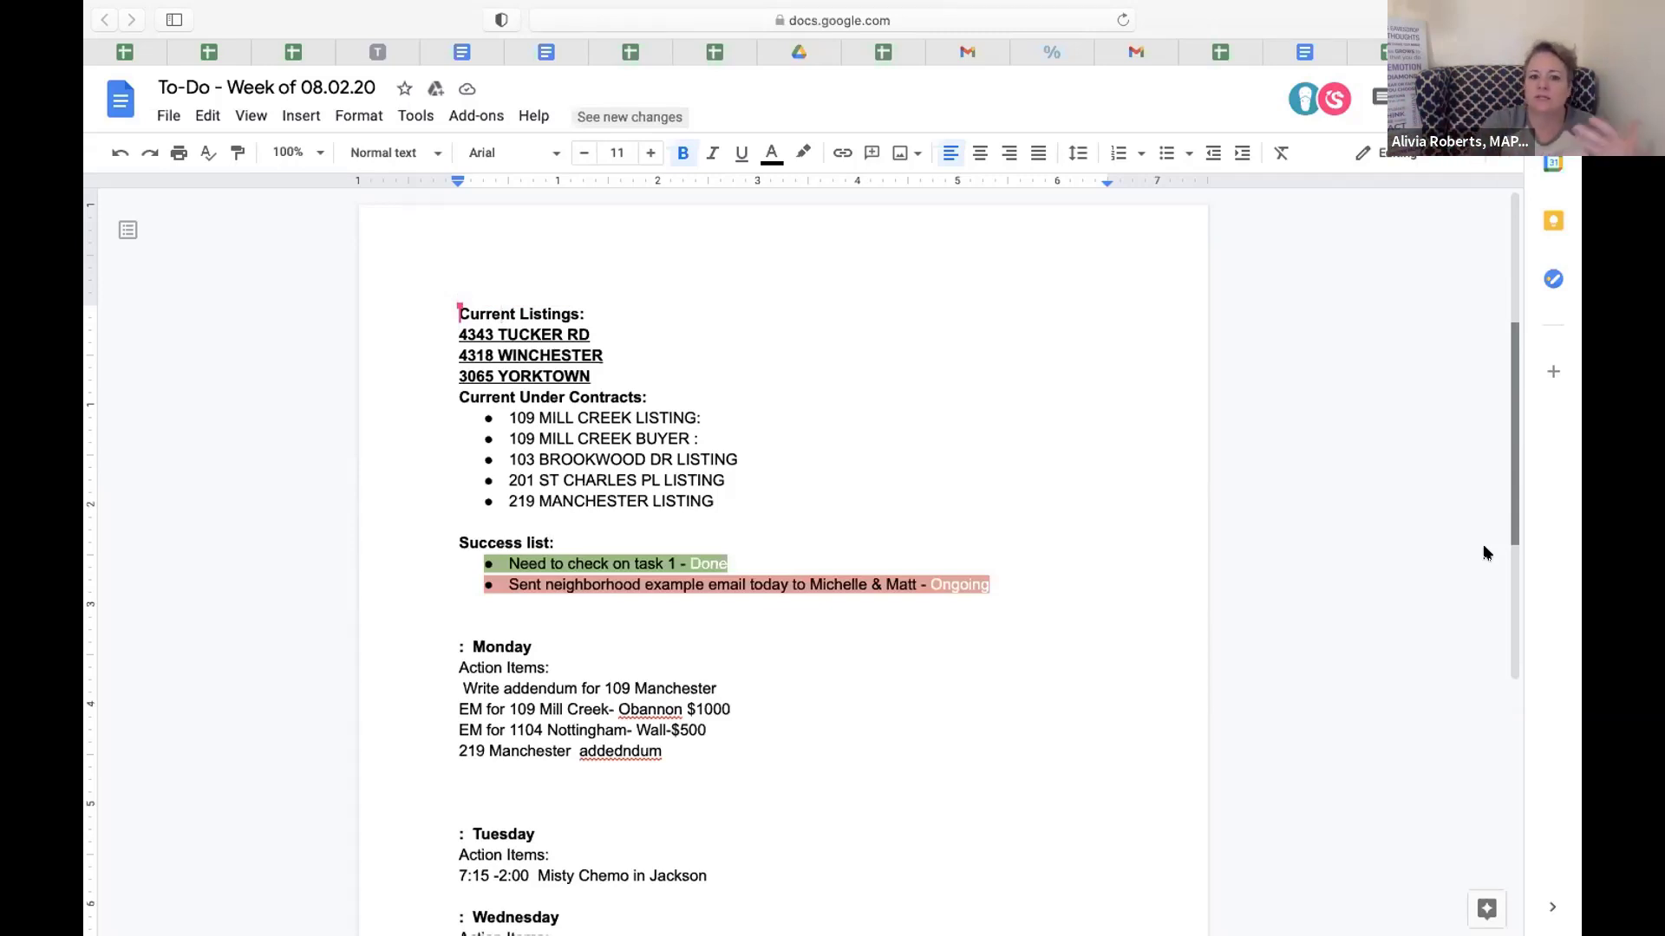
{"action": "scroll", "coordinate": [950, 733], "scroll_direction": "down", "scroll_amount": 3}
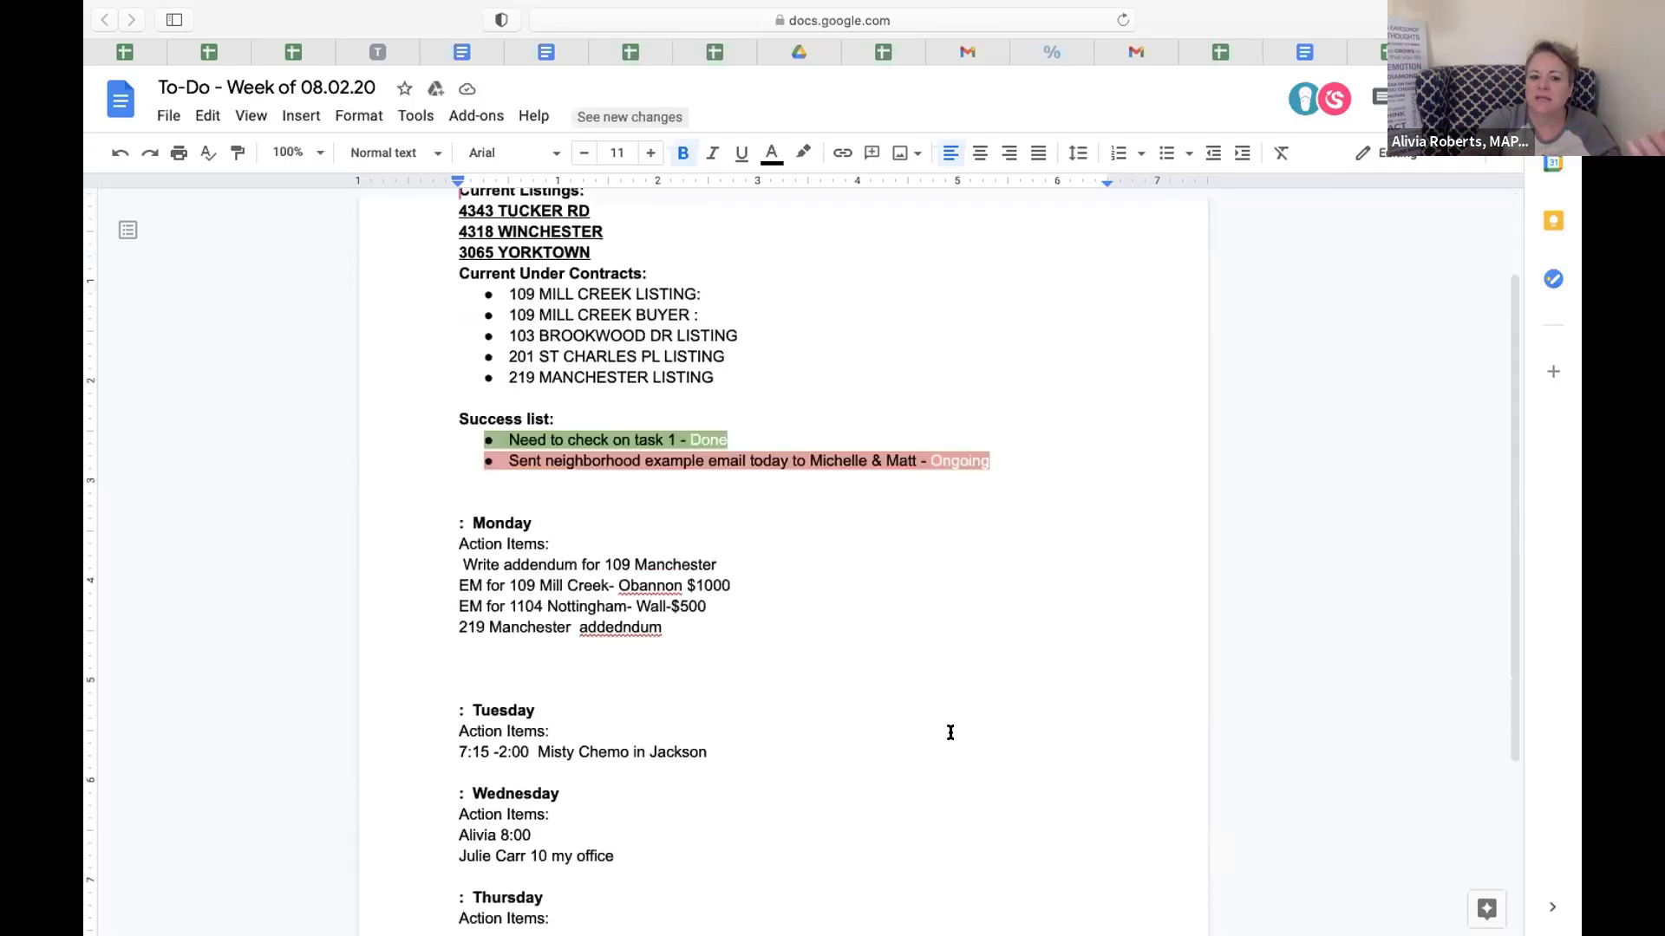
{"action": "scroll", "coordinate": [951, 732], "scroll_direction": "down", "scroll_amount": 5}
{"action": "scroll", "coordinate": [950, 733], "scroll_direction": "up", "scroll_amount": 8}
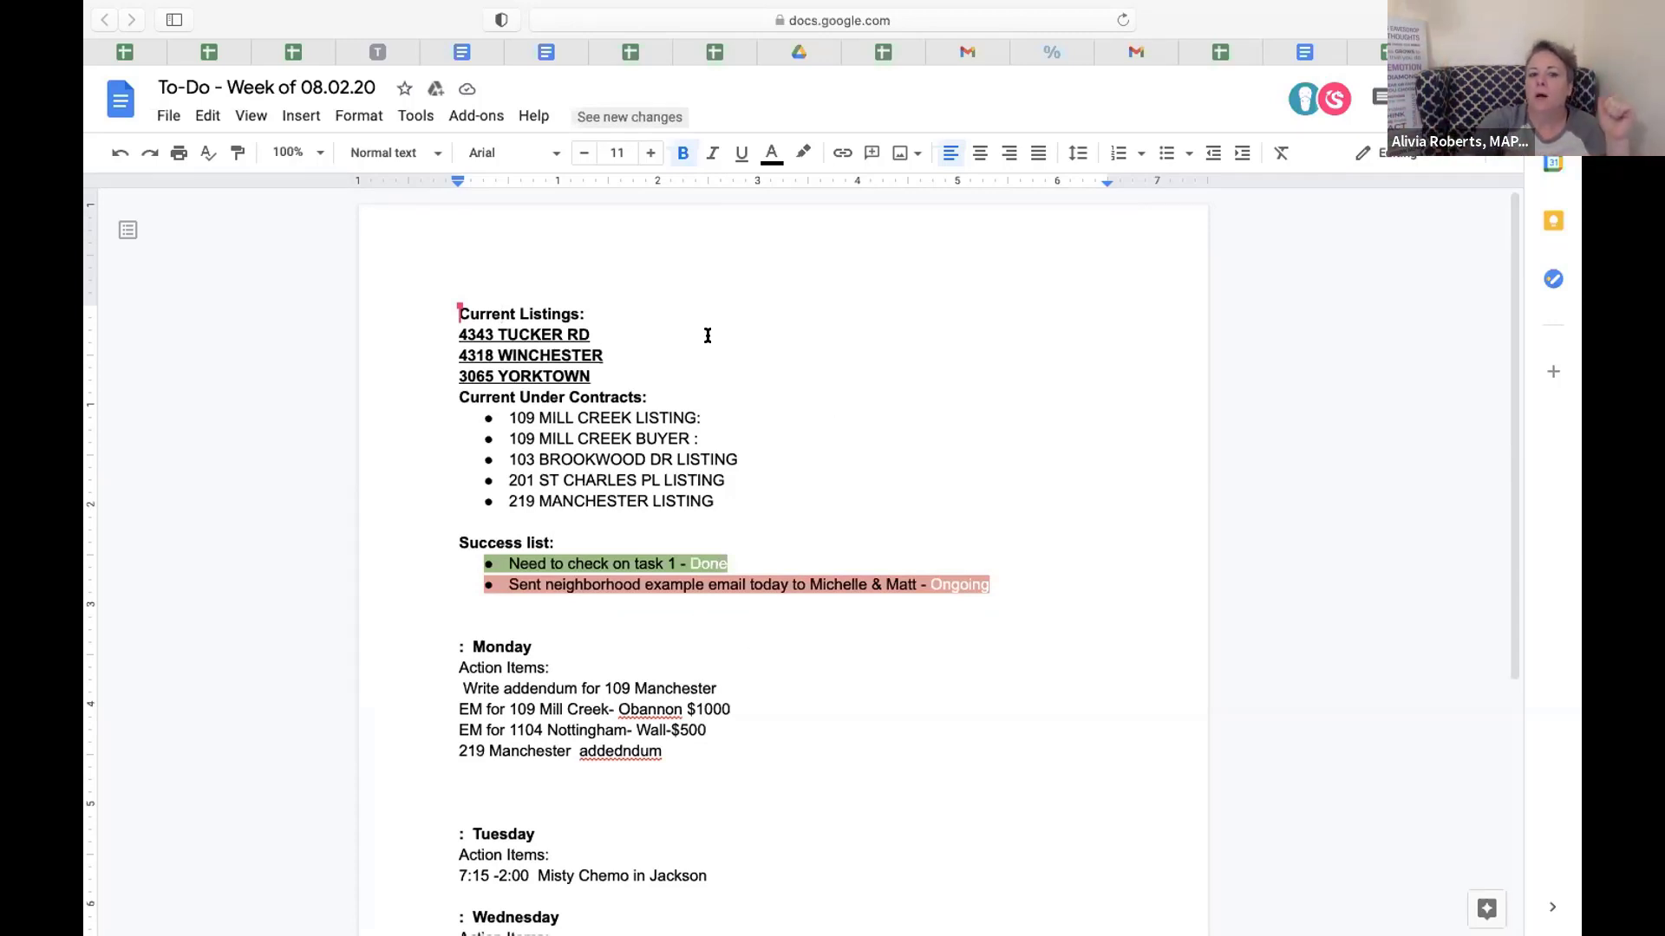
Step: Point out the Current Listings heading, its first listing and the Current Under Contracts heading, and look over the success list and daily action items
{"action": "left_click", "coordinate": [578, 305]}
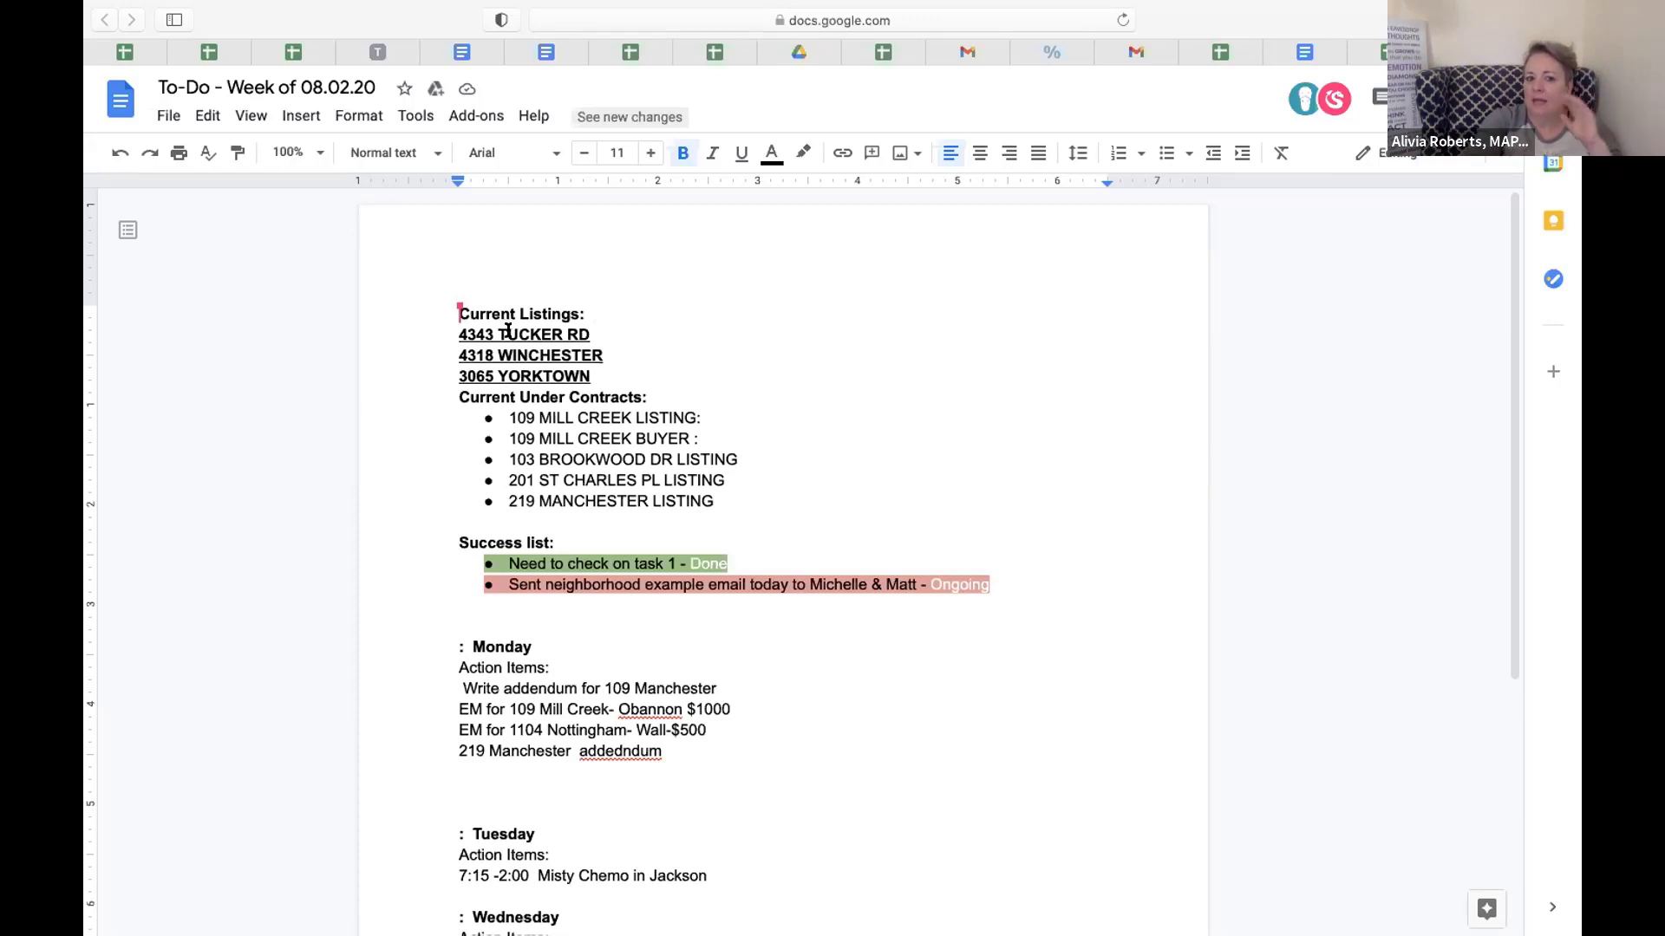
{"action": "left_click", "coordinate": [508, 332]}
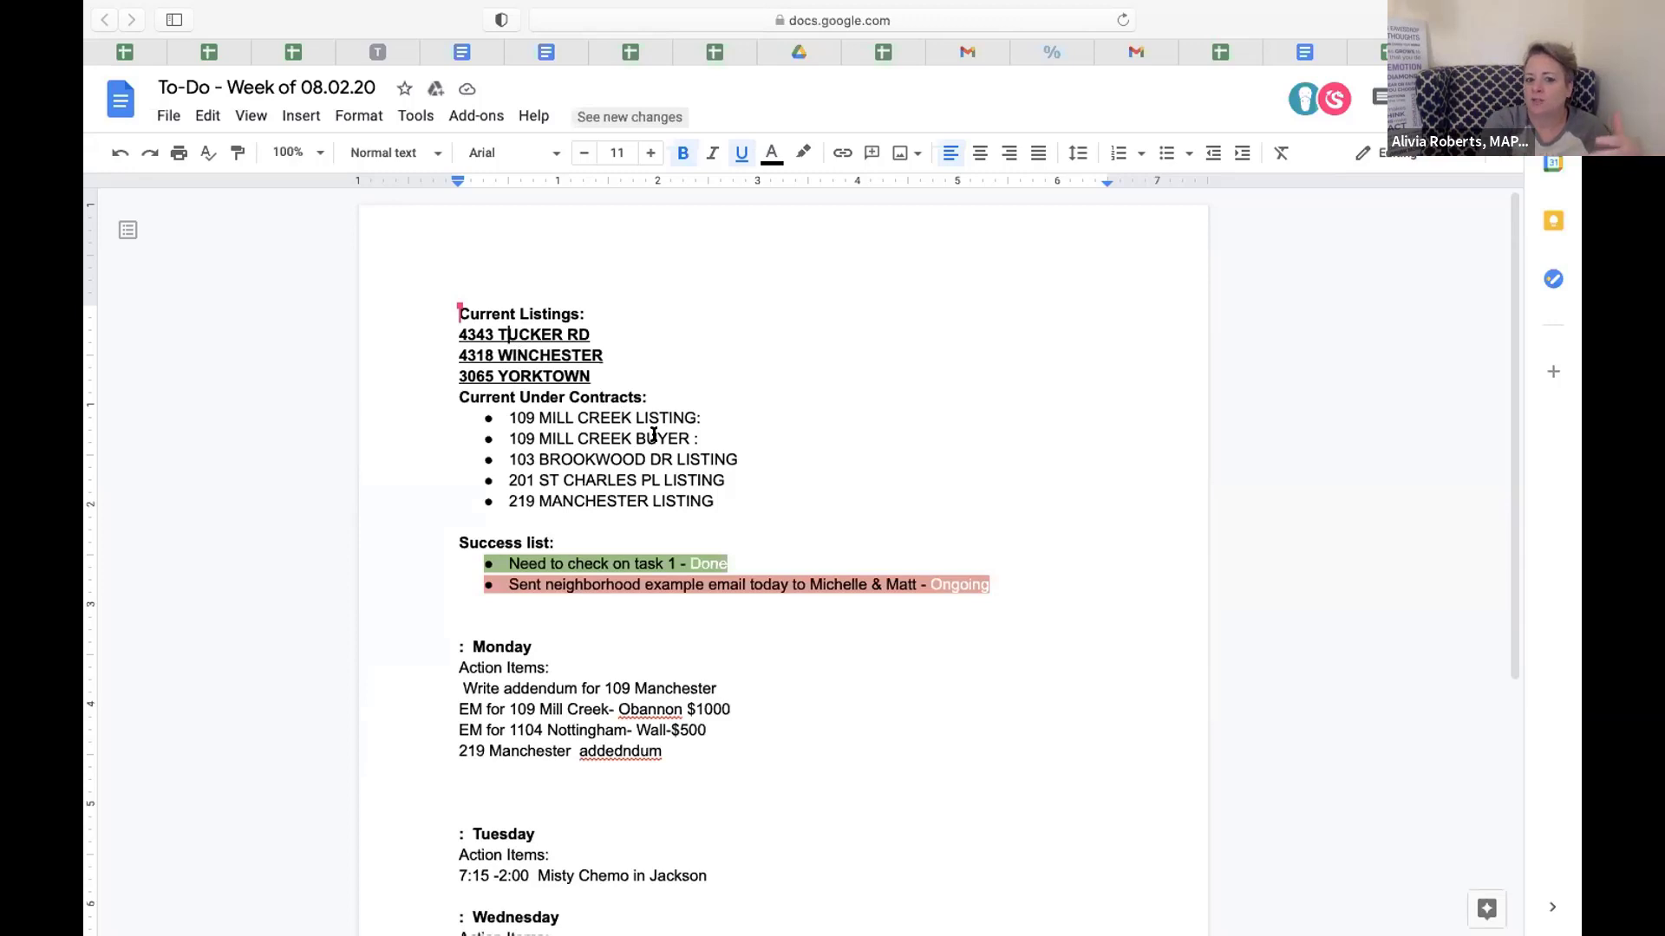
{"action": "left_click", "coordinate": [602, 401]}
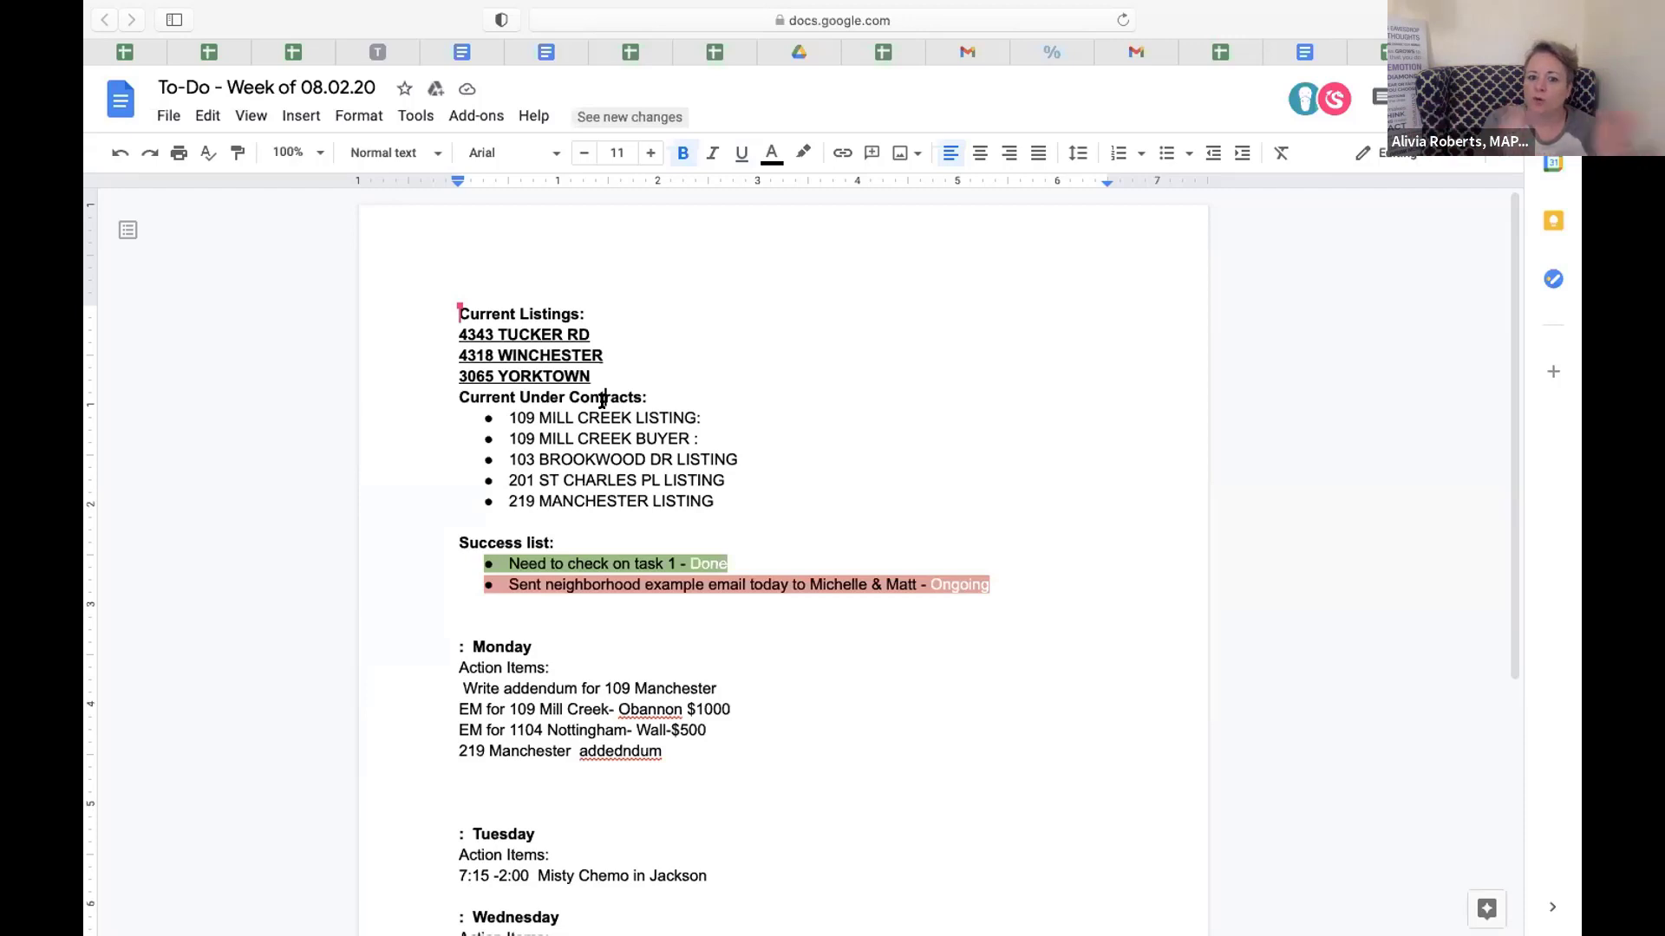
{"action": "scroll", "coordinate": [646, 496], "scroll_direction": "down", "scroll_amount": 2}
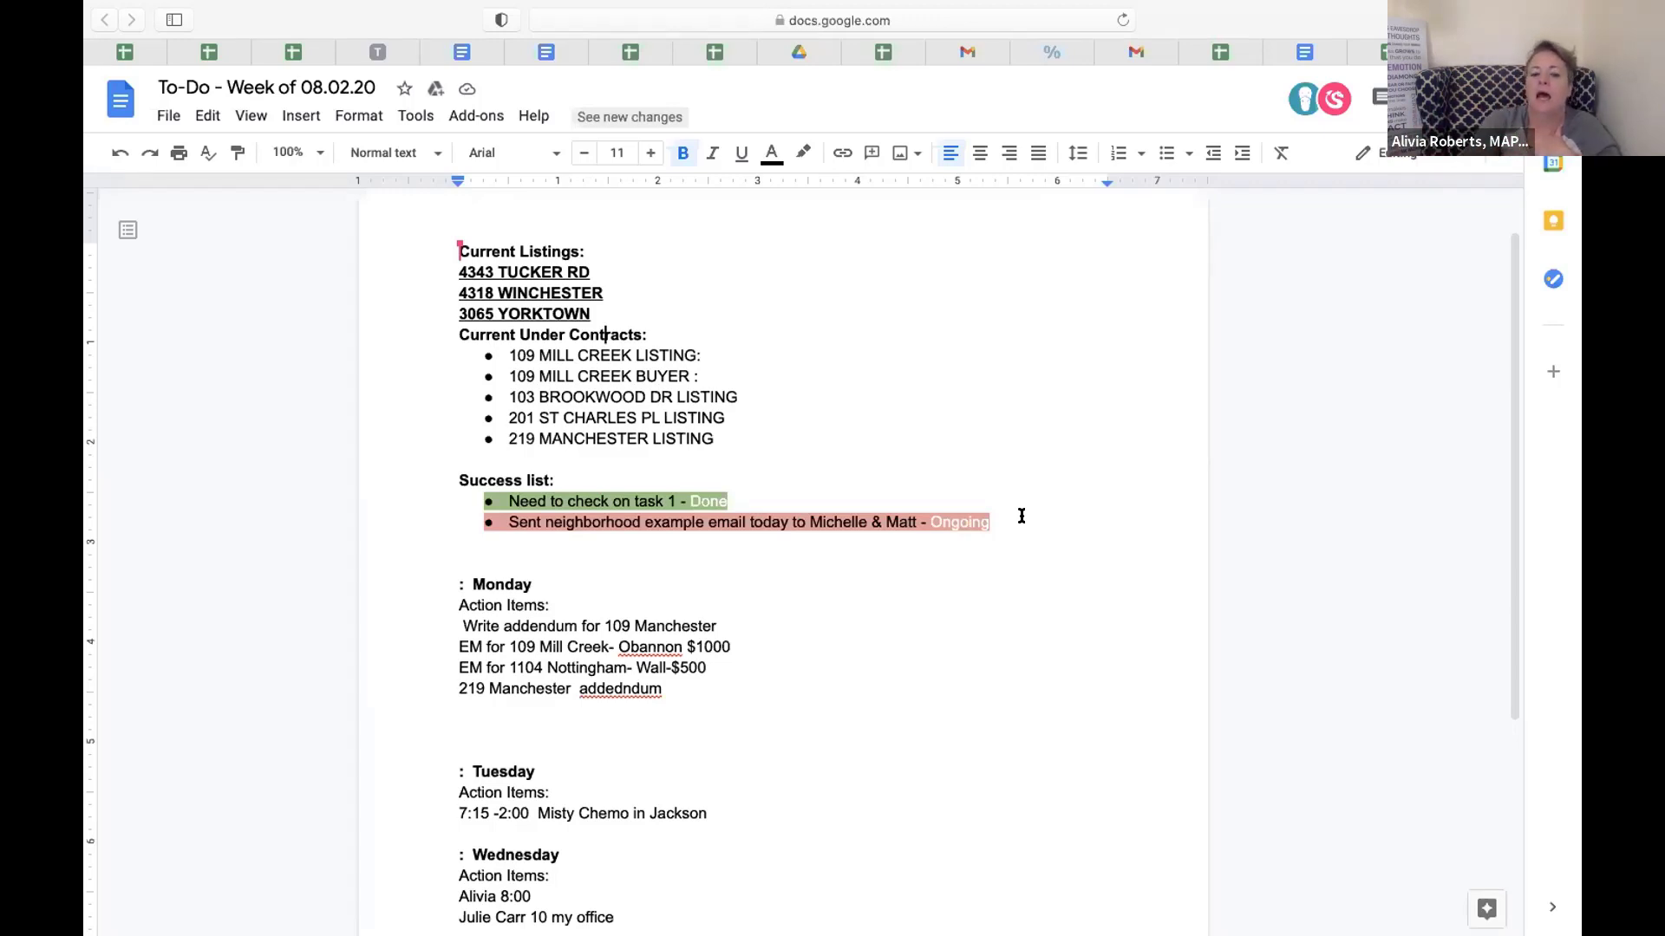
{"action": "scroll", "coordinate": [938, 701], "scroll_direction": "down", "scroll_amount": 2}
{"action": "scroll", "coordinate": [938, 701], "scroll_direction": "up", "scroll_amount": 2}
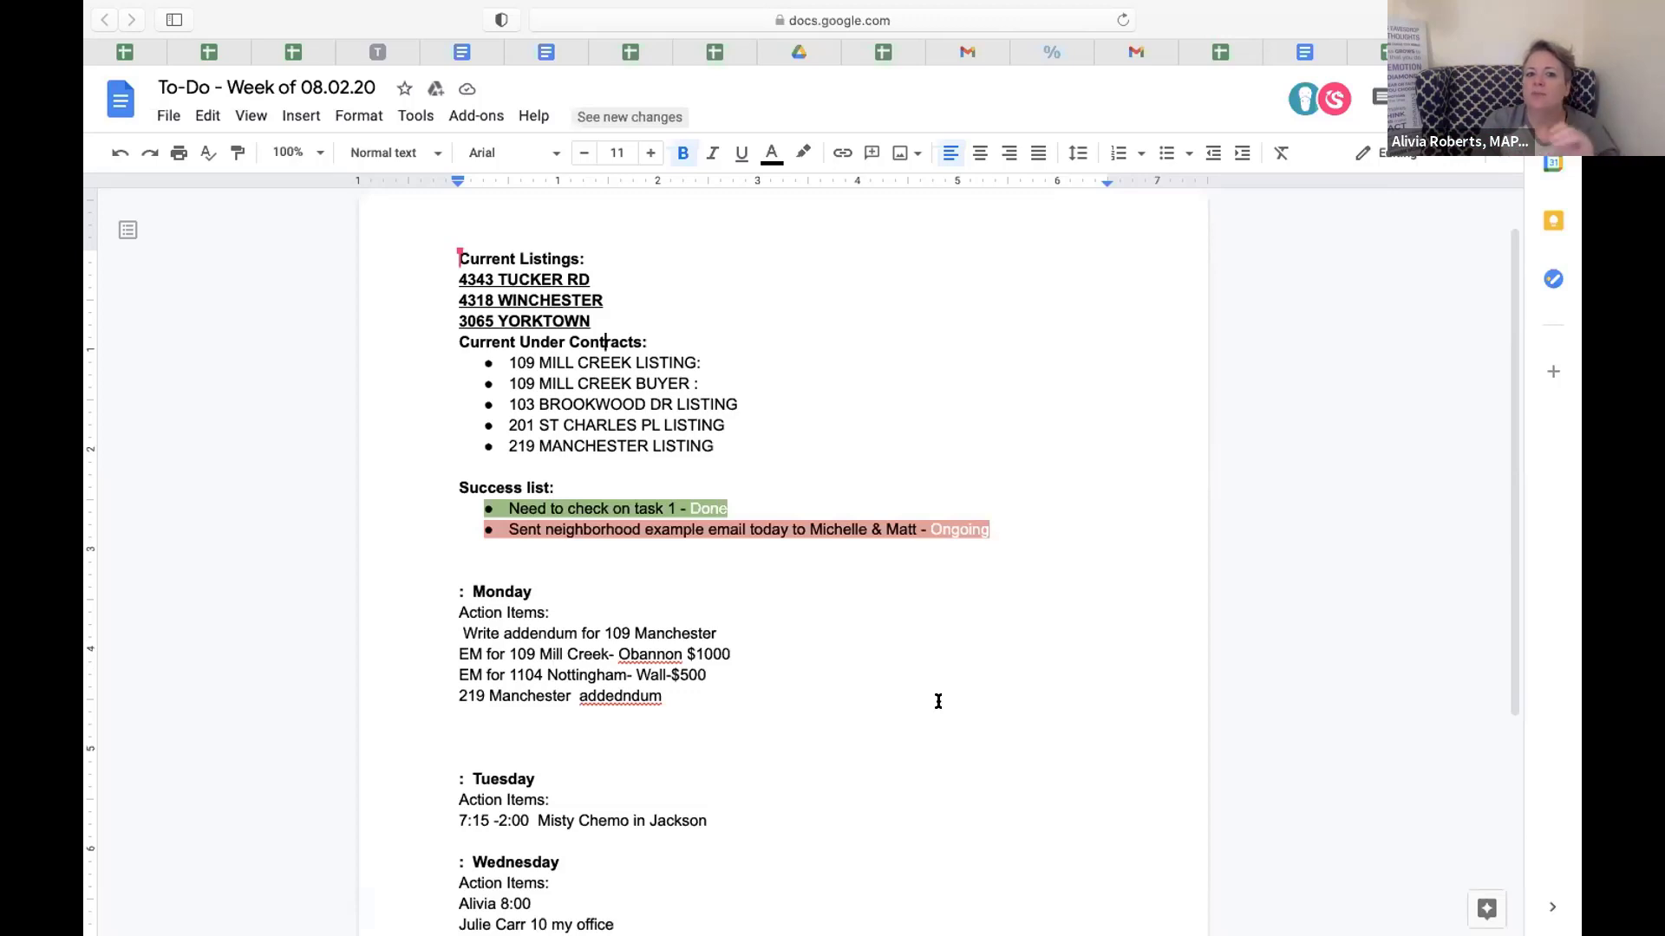
Step: Switch to the "To-Do - Week of 11.29.20" document and review Monday's call and success lists through to Tuesday's call list
{"action": "mouse_move", "coordinate": [893, 7]}
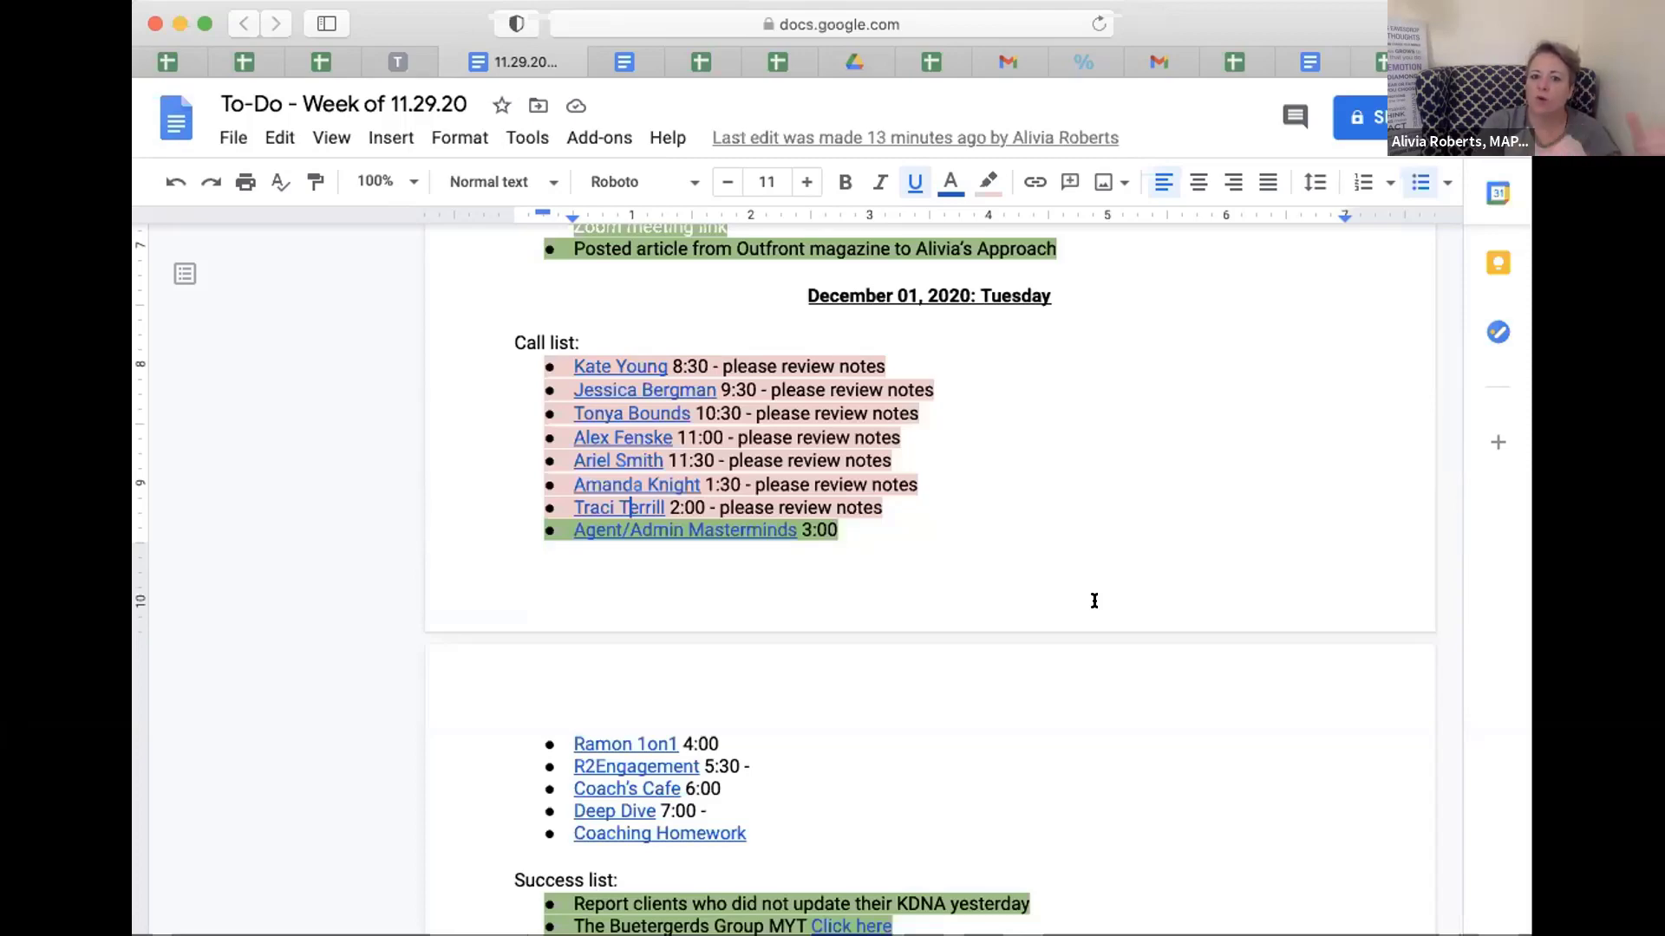
{"action": "scroll", "coordinate": [1055, 517], "scroll_direction": "up", "scroll_amount": 10}
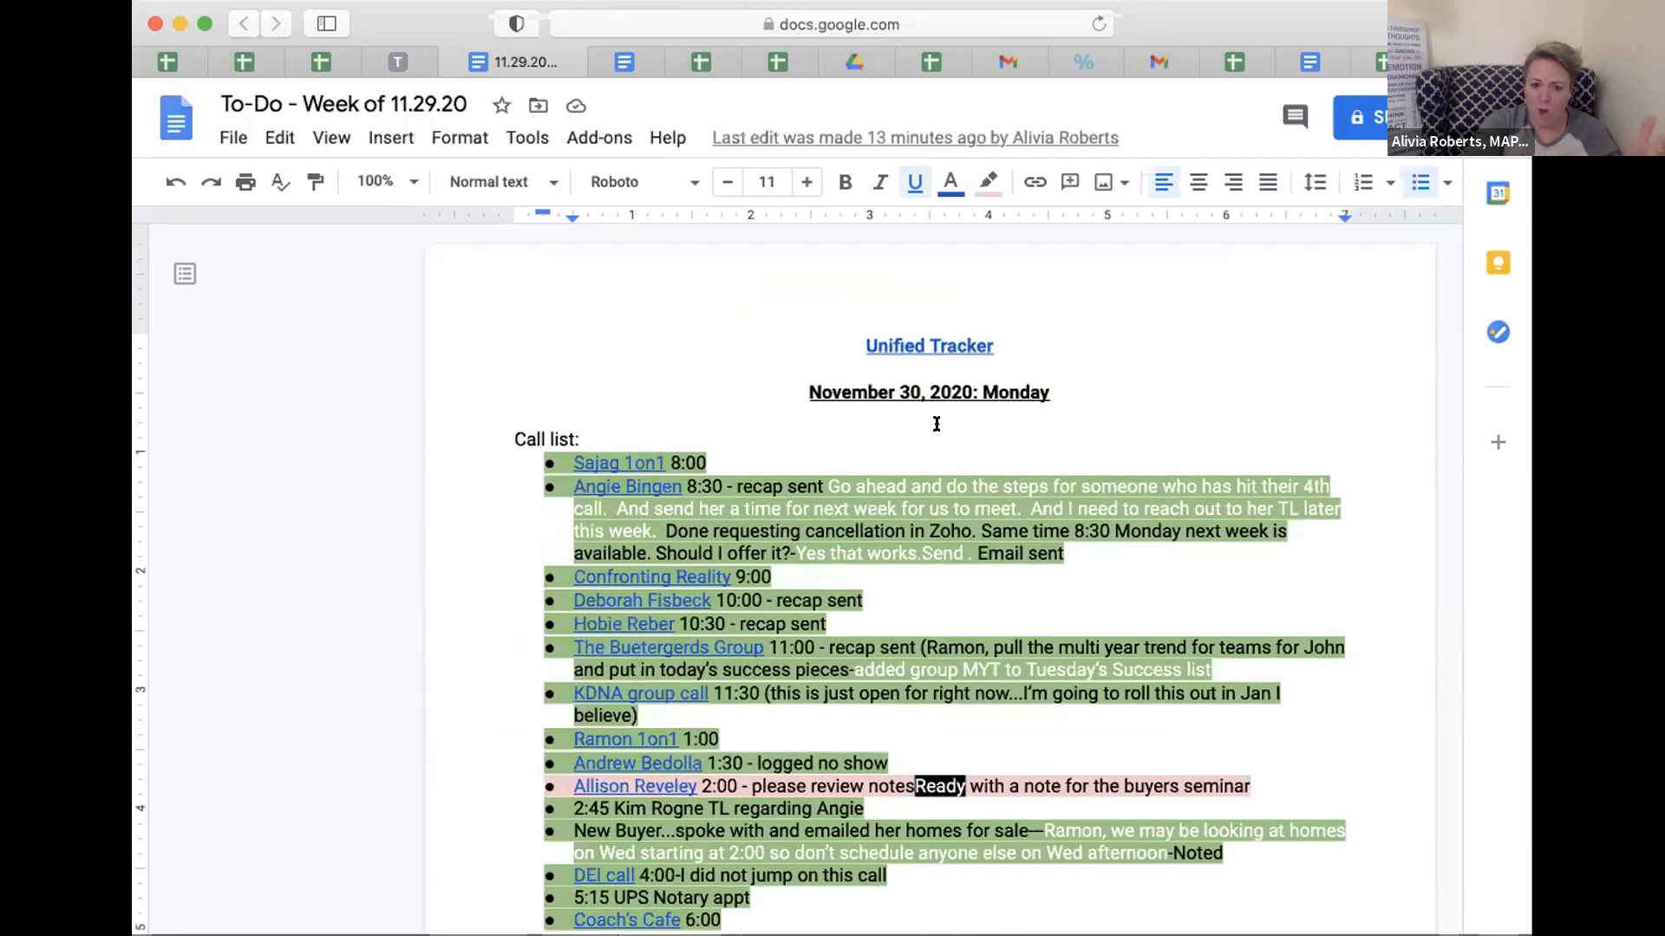
{"action": "scroll", "coordinate": [936, 424], "scroll_direction": "down", "scroll_amount": 2}
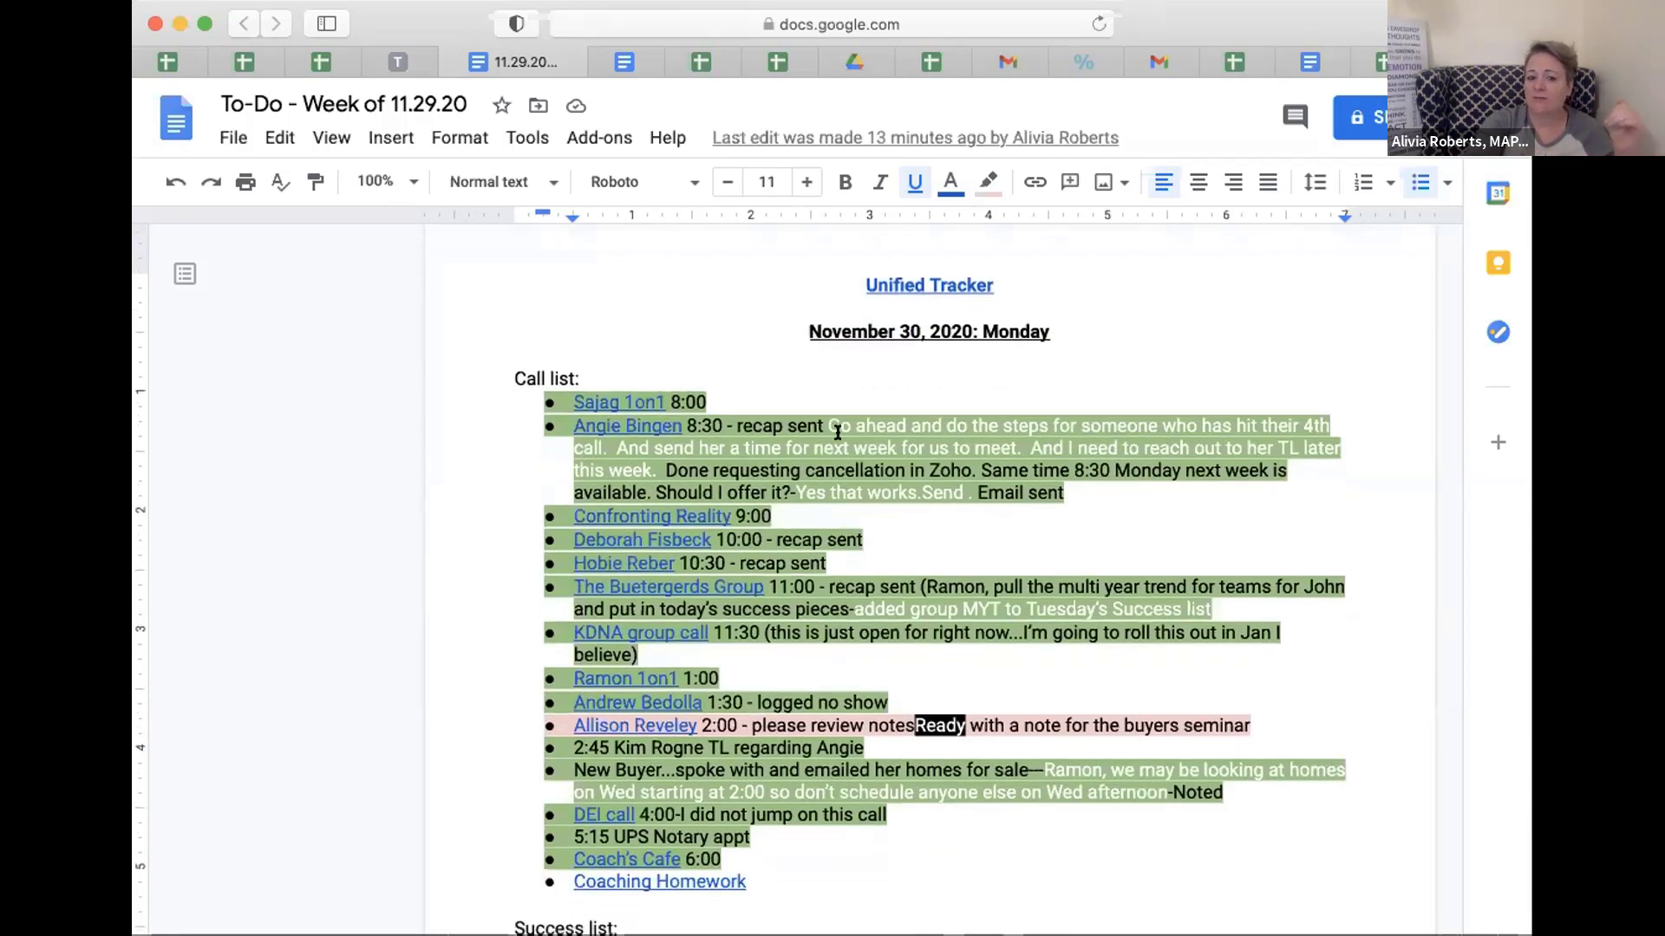
{"action": "scroll", "coordinate": [953, 416], "scroll_direction": "down", "scroll_amount": 2}
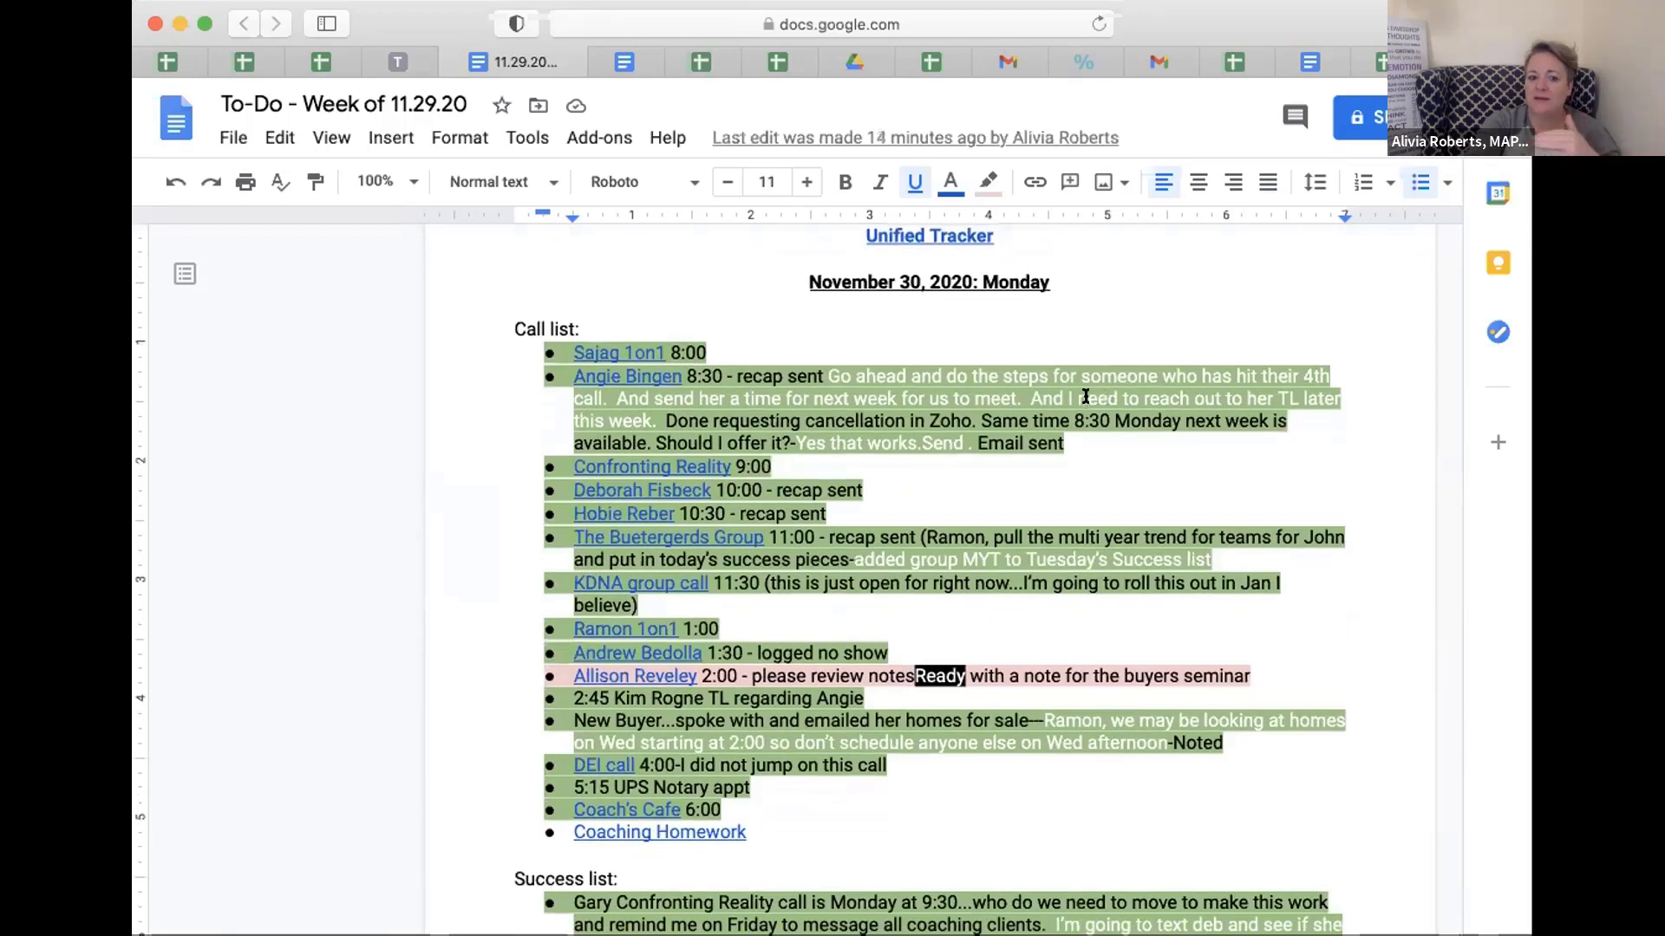
{"action": "scroll", "coordinate": [1110, 451], "scroll_direction": "down", "scroll_amount": 5}
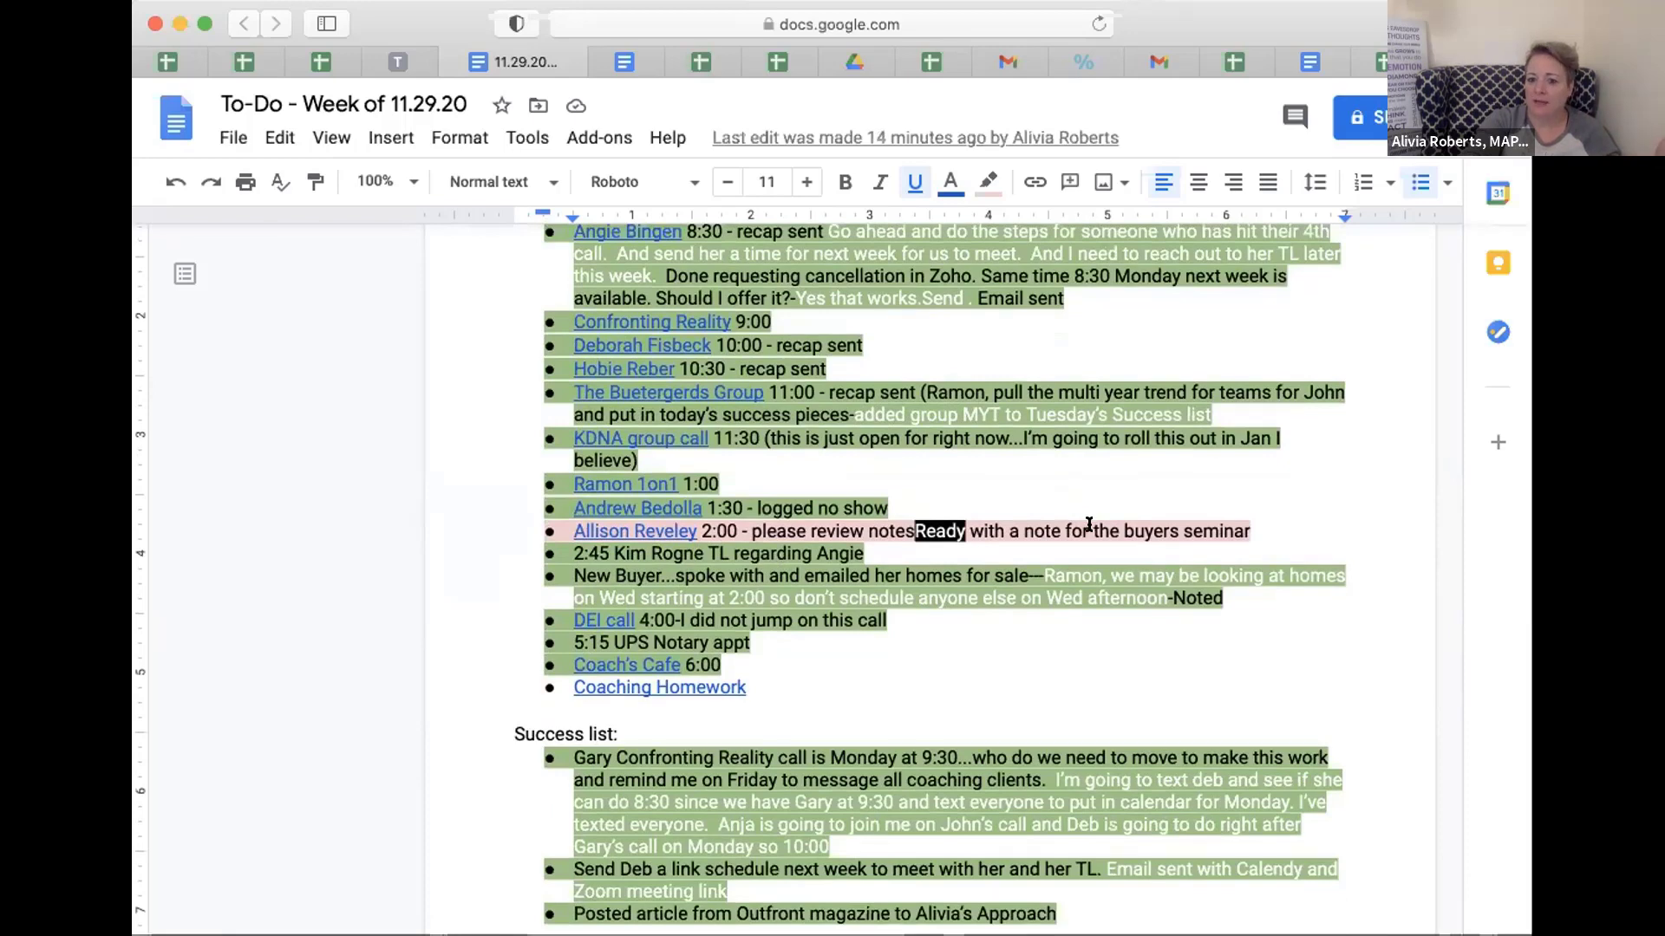
{"action": "scroll", "coordinate": [1088, 524], "scroll_direction": "down", "scroll_amount": 5}
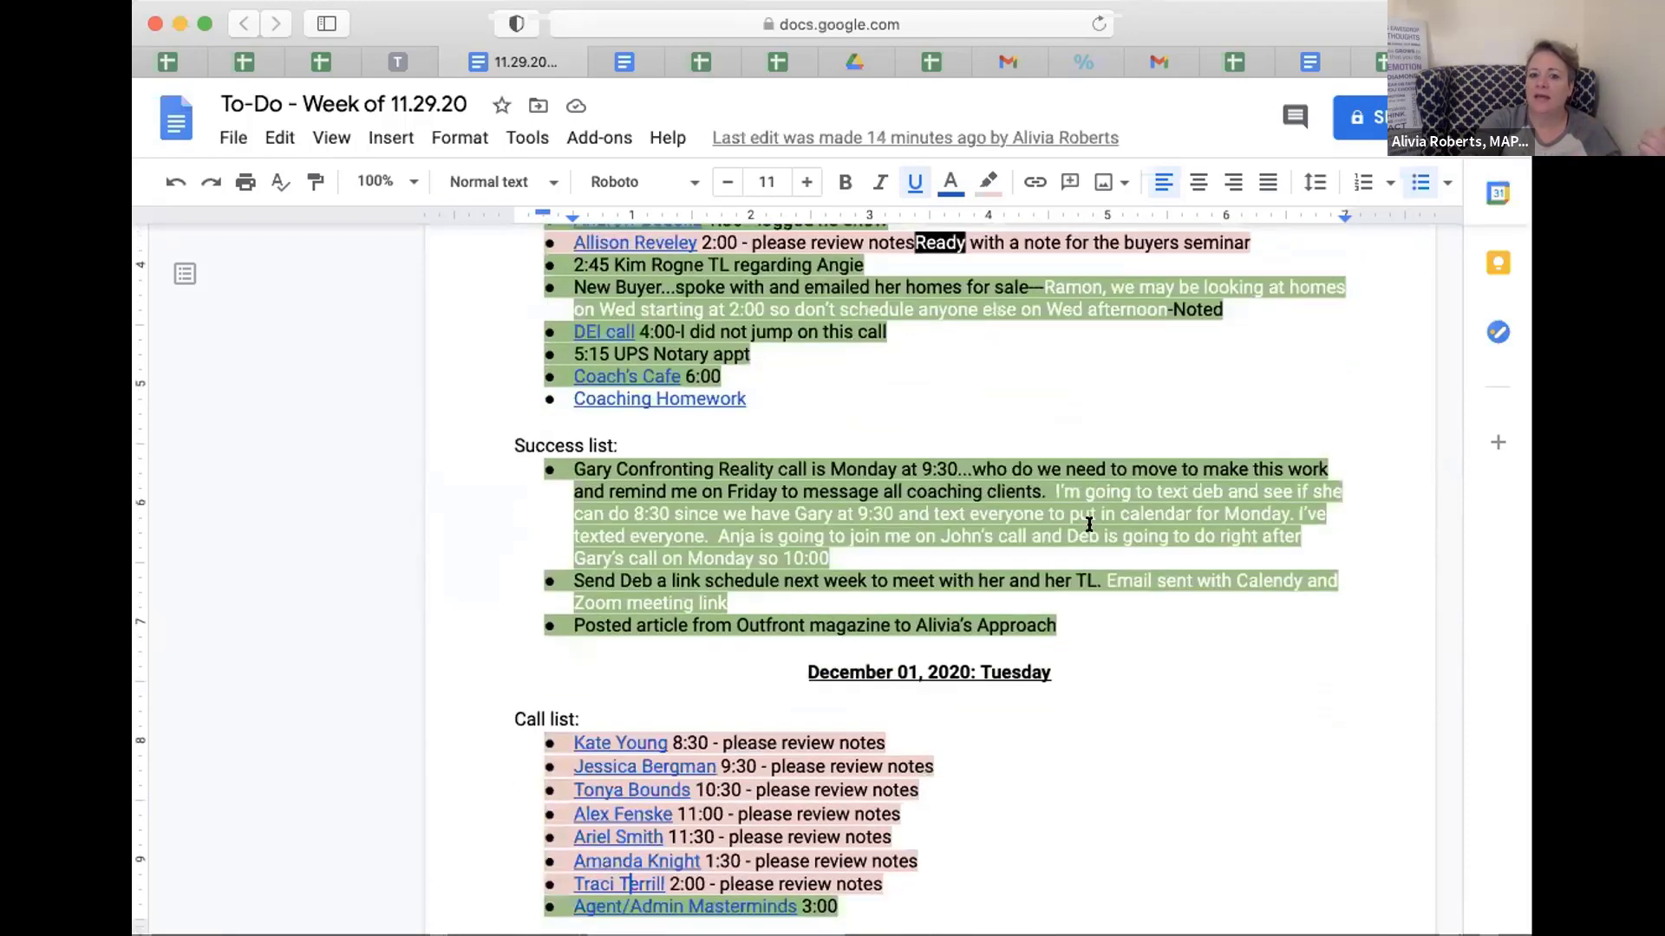
Step: Review Monday's call and success lists and Tuesday's call list in the weekly to-do document
{"action": "scroll", "coordinate": [1094, 429], "scroll_direction": "down", "scroll_amount": 1}
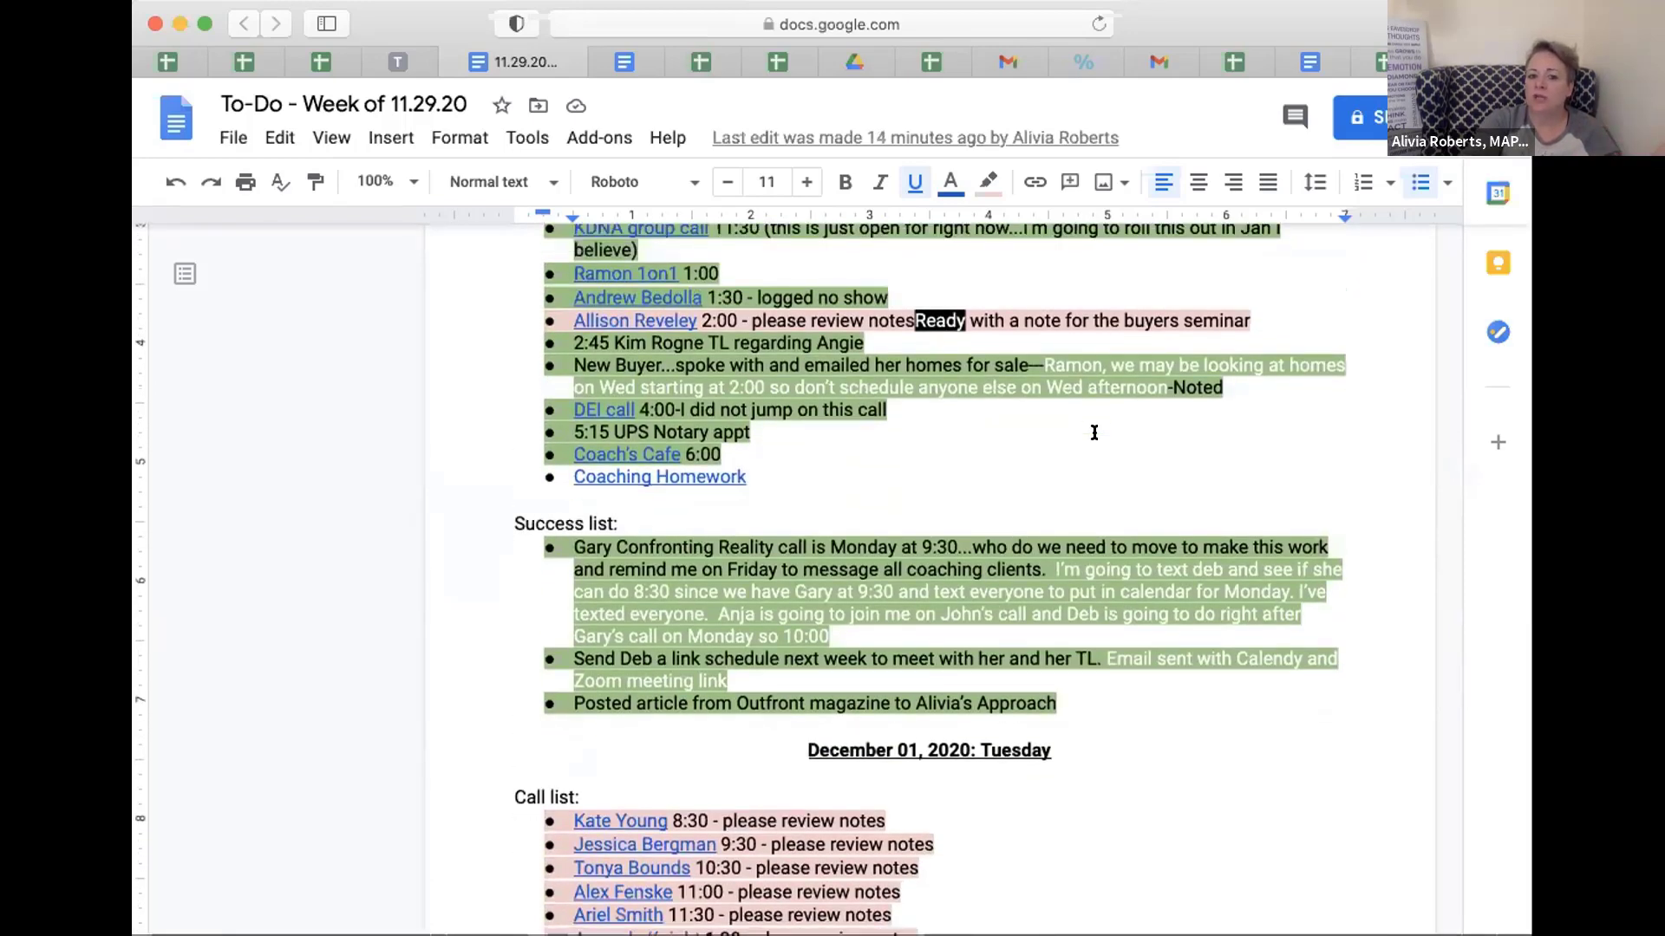
{"action": "scroll", "coordinate": [1094, 432], "scroll_direction": "up", "scroll_amount": 1}
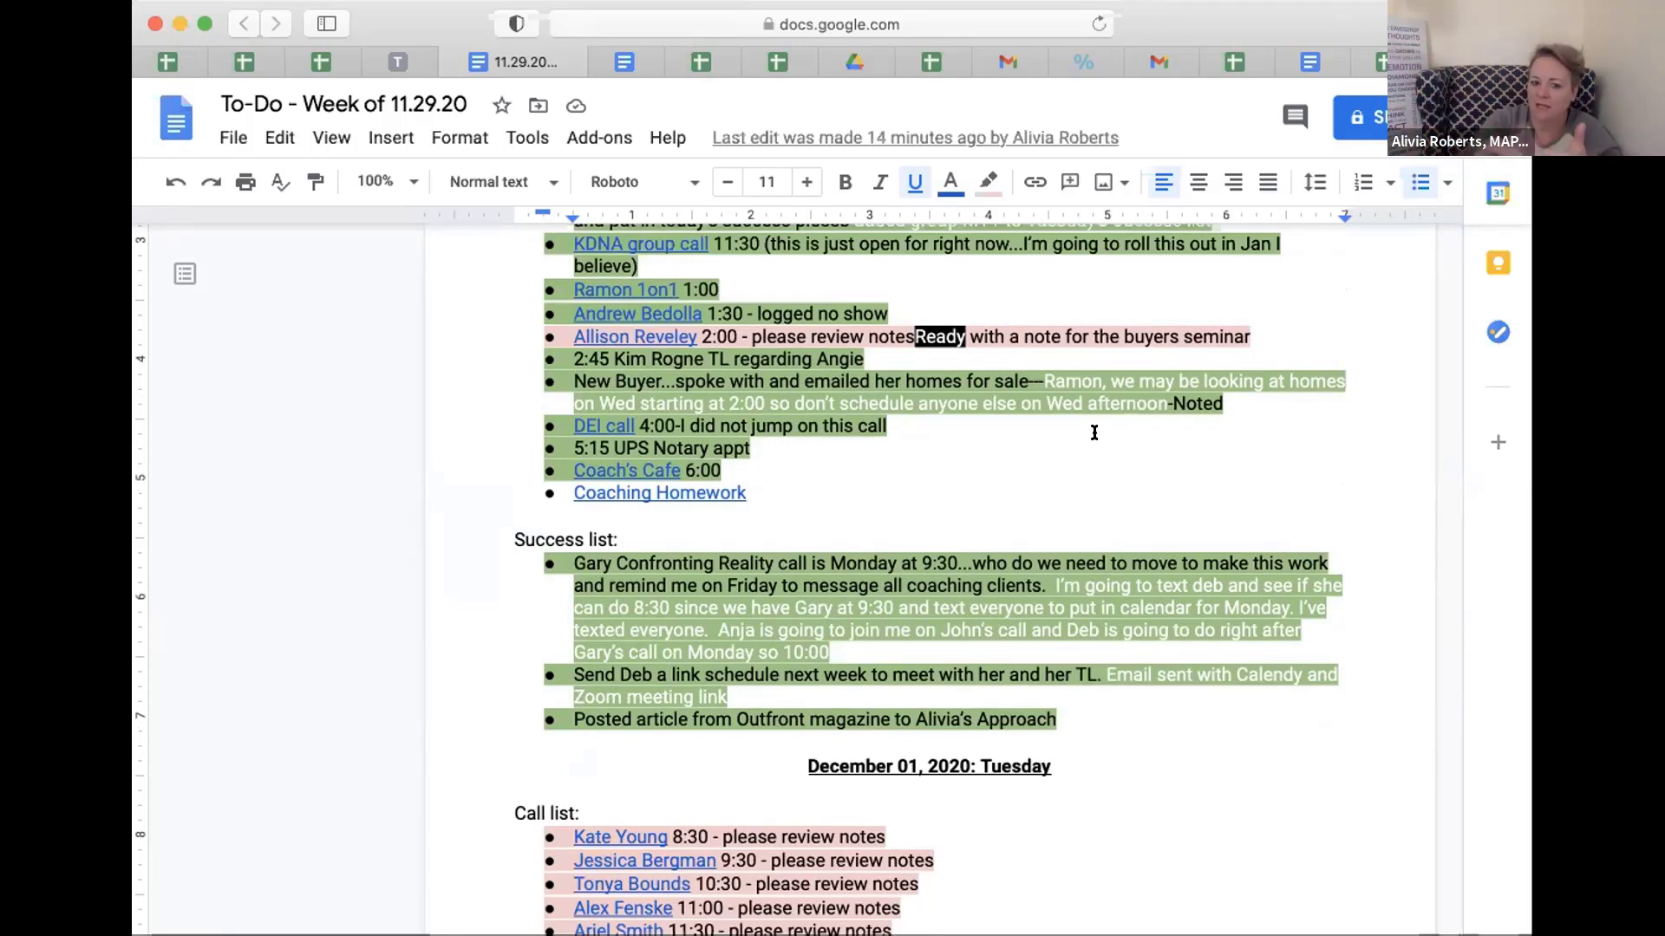
{"action": "scroll", "coordinate": [1127, 642], "scroll_direction": "down", "scroll_amount": 5}
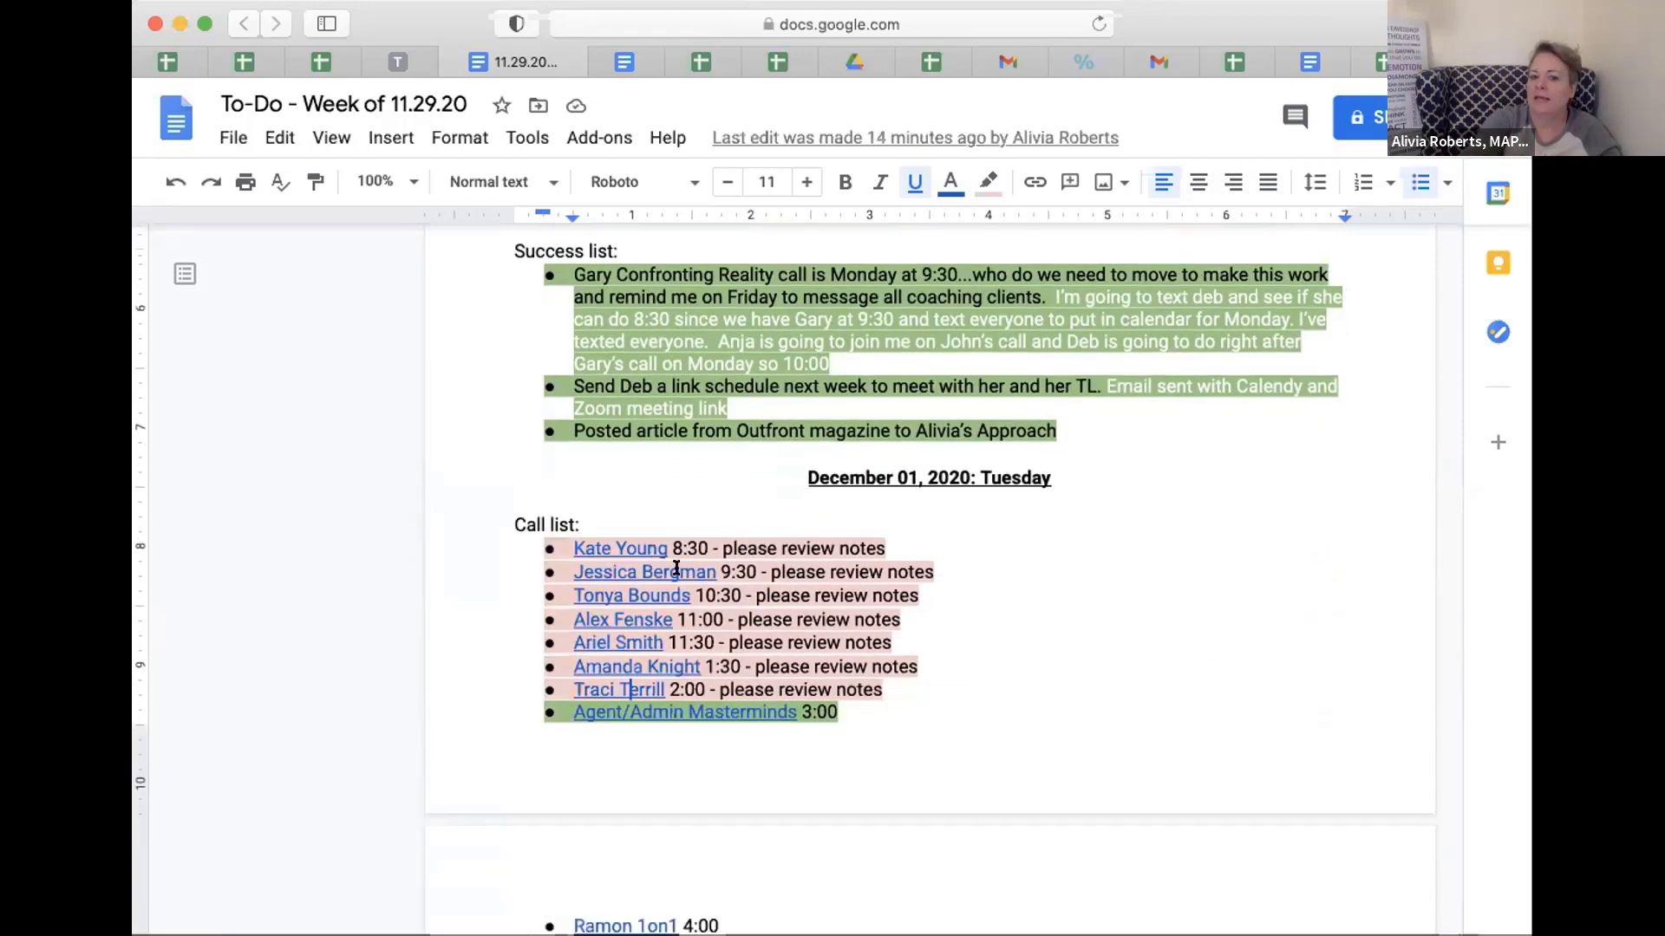
{"action": "scroll", "coordinate": [855, 686], "scroll_direction": "down", "scroll_amount": 1}
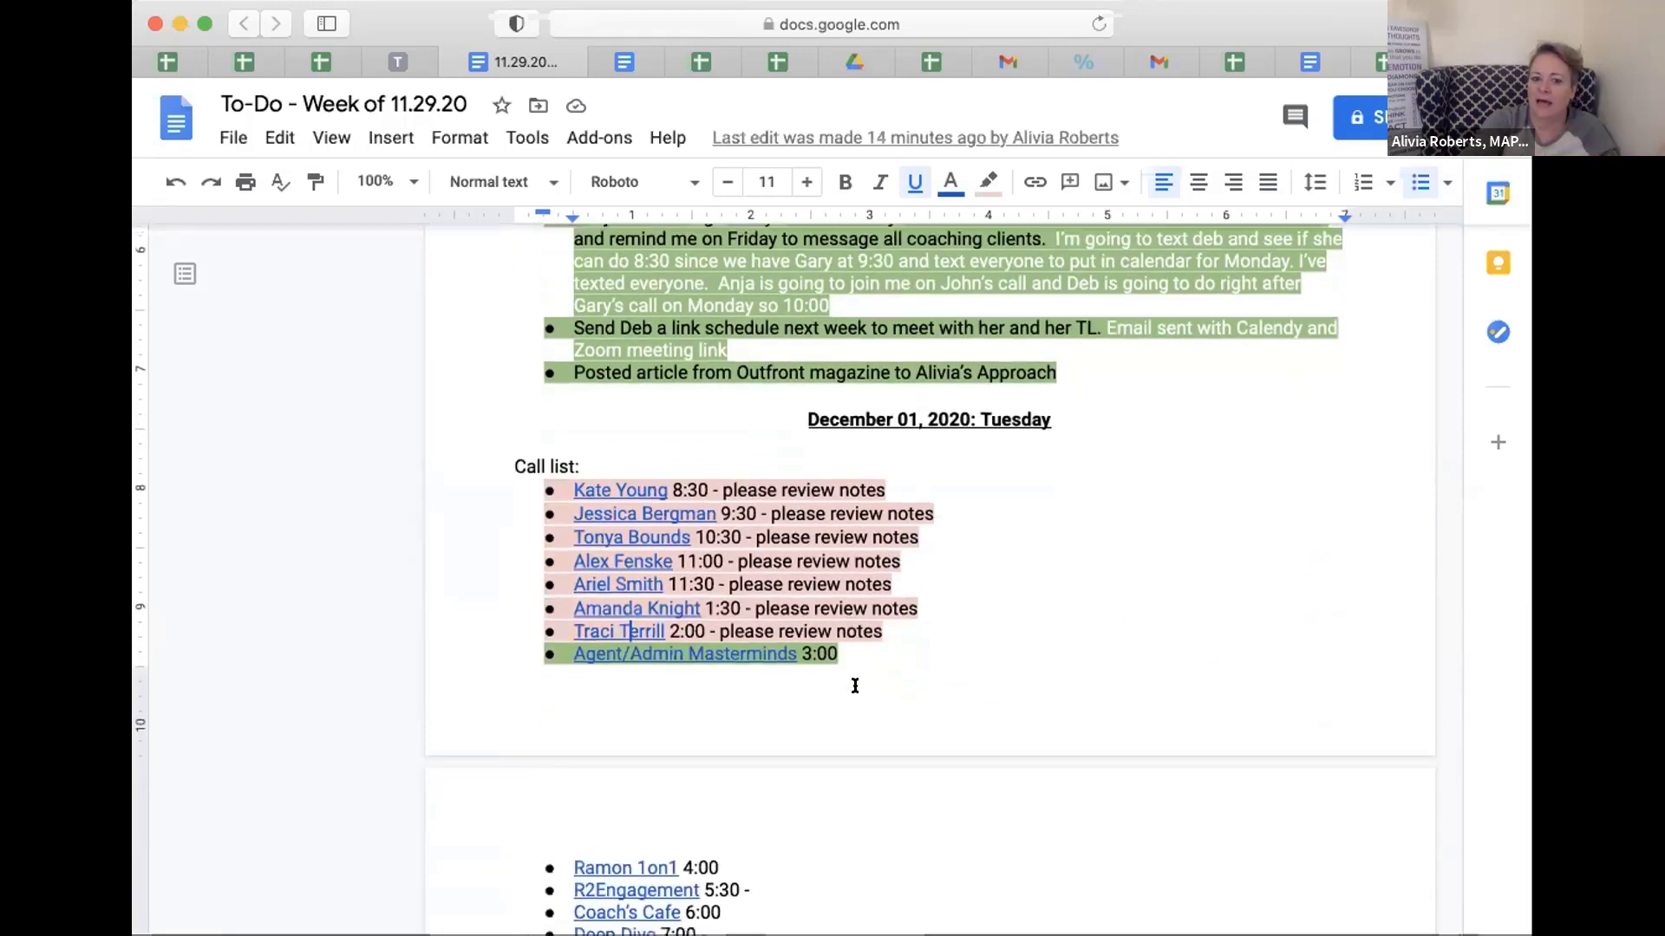
{"action": "scroll", "coordinate": [879, 582], "scroll_direction": "down", "scroll_amount": 2}
{"action": "scroll", "coordinate": [879, 581], "scroll_direction": "down", "scroll_amount": 1}
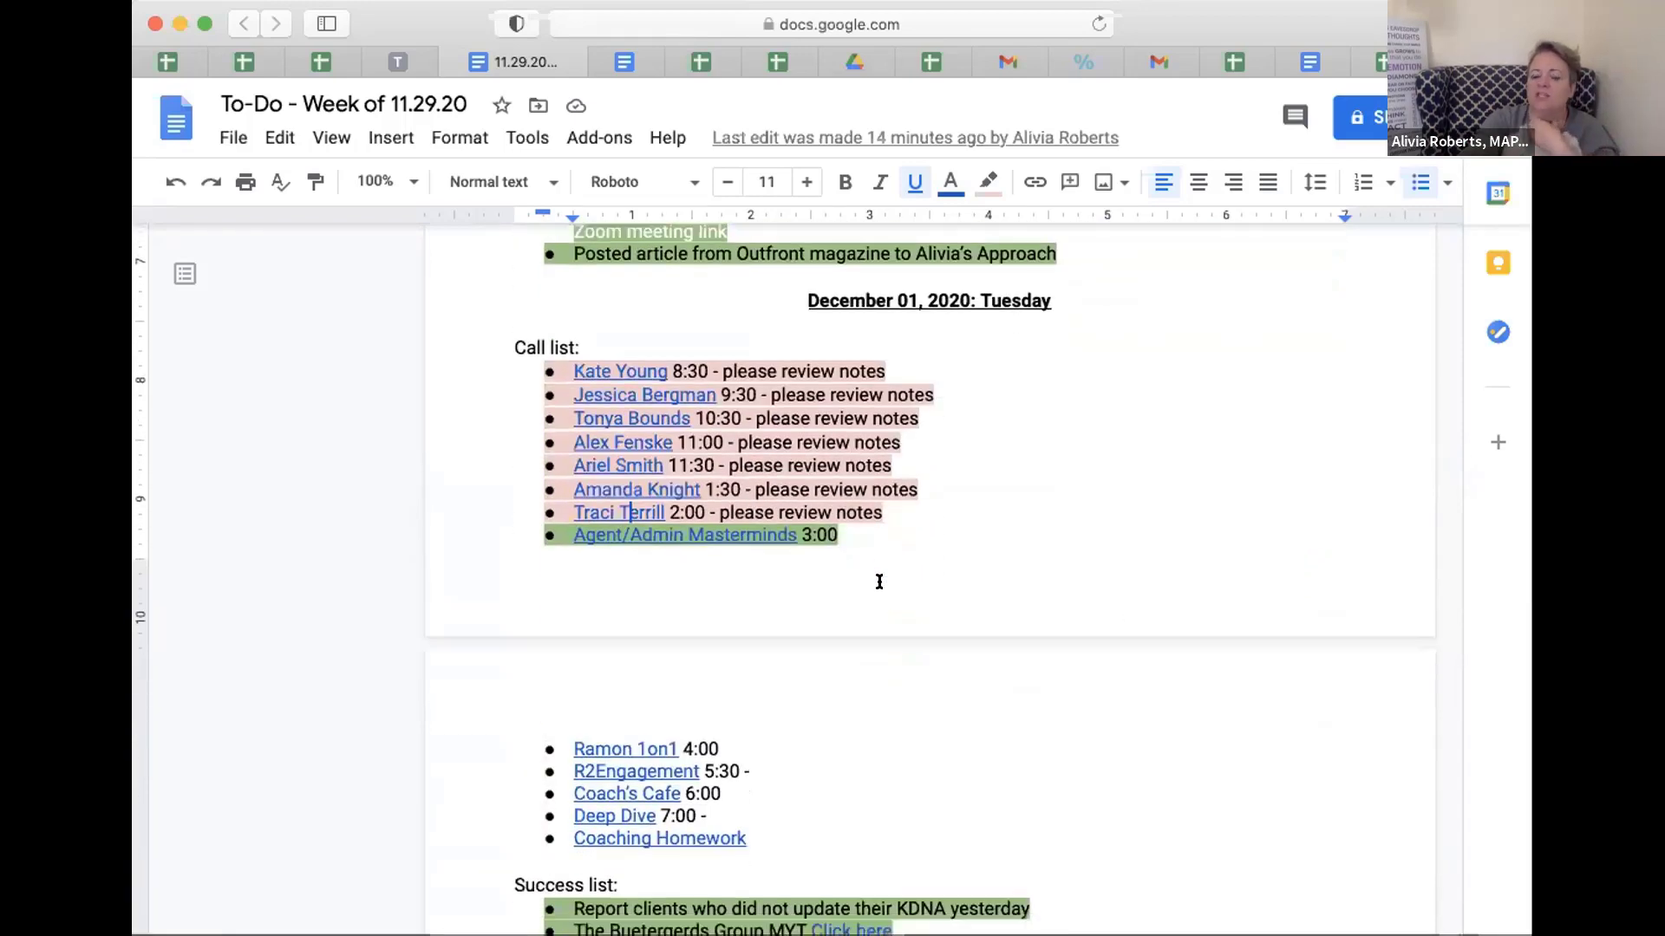
Step: Review Tuesday's success list, the boxed action items for the coach, and Wednesday's call and success lists
{"action": "scroll", "coordinate": [879, 582], "scroll_direction": "down", "scroll_amount": 10}
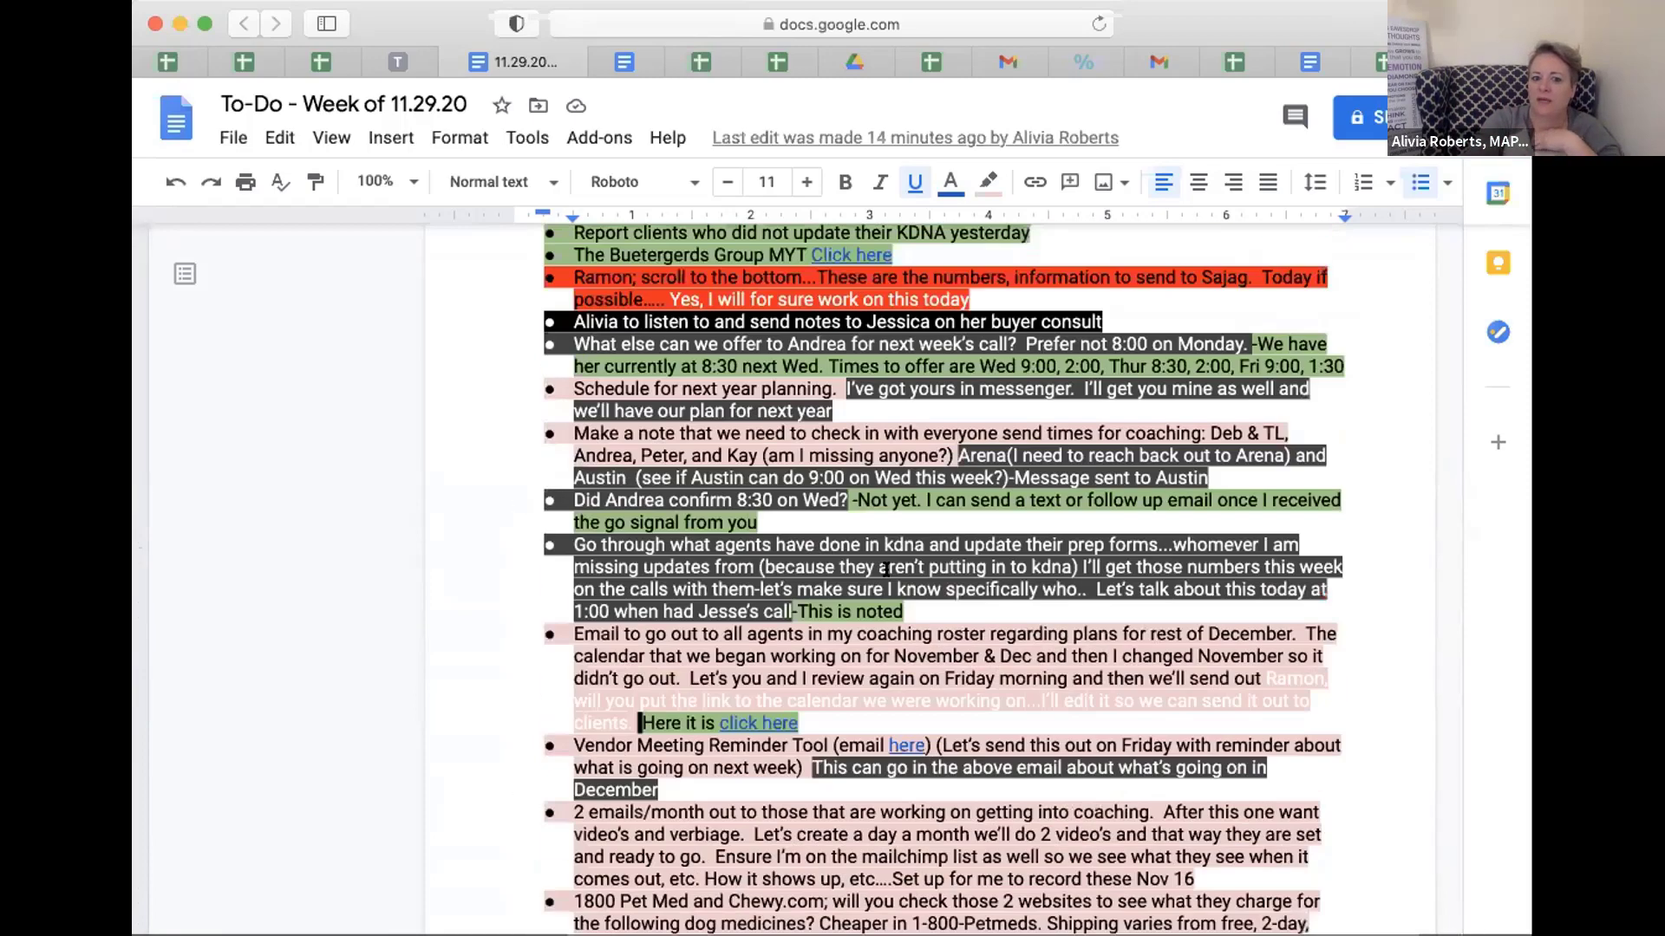
{"action": "scroll", "coordinate": [886, 568], "scroll_direction": "up", "scroll_amount": 5}
{"action": "scroll", "coordinate": [886, 568], "scroll_direction": "down", "scroll_amount": 4}
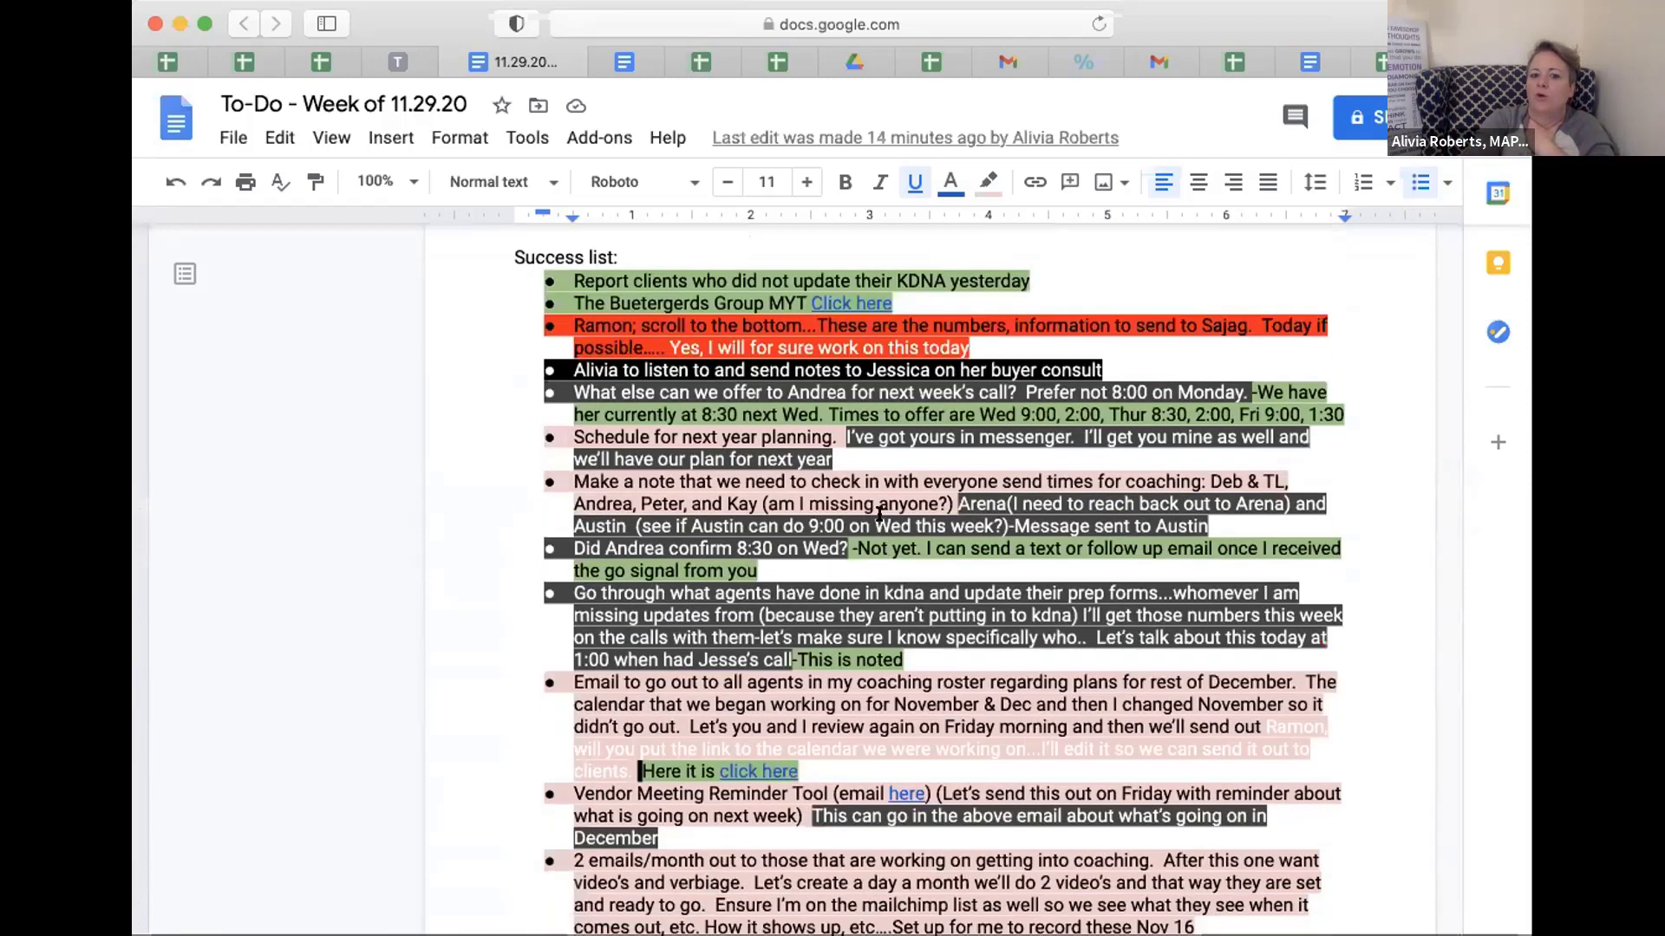
{"action": "scroll", "coordinate": [879, 511], "scroll_direction": "down", "scroll_amount": 20}
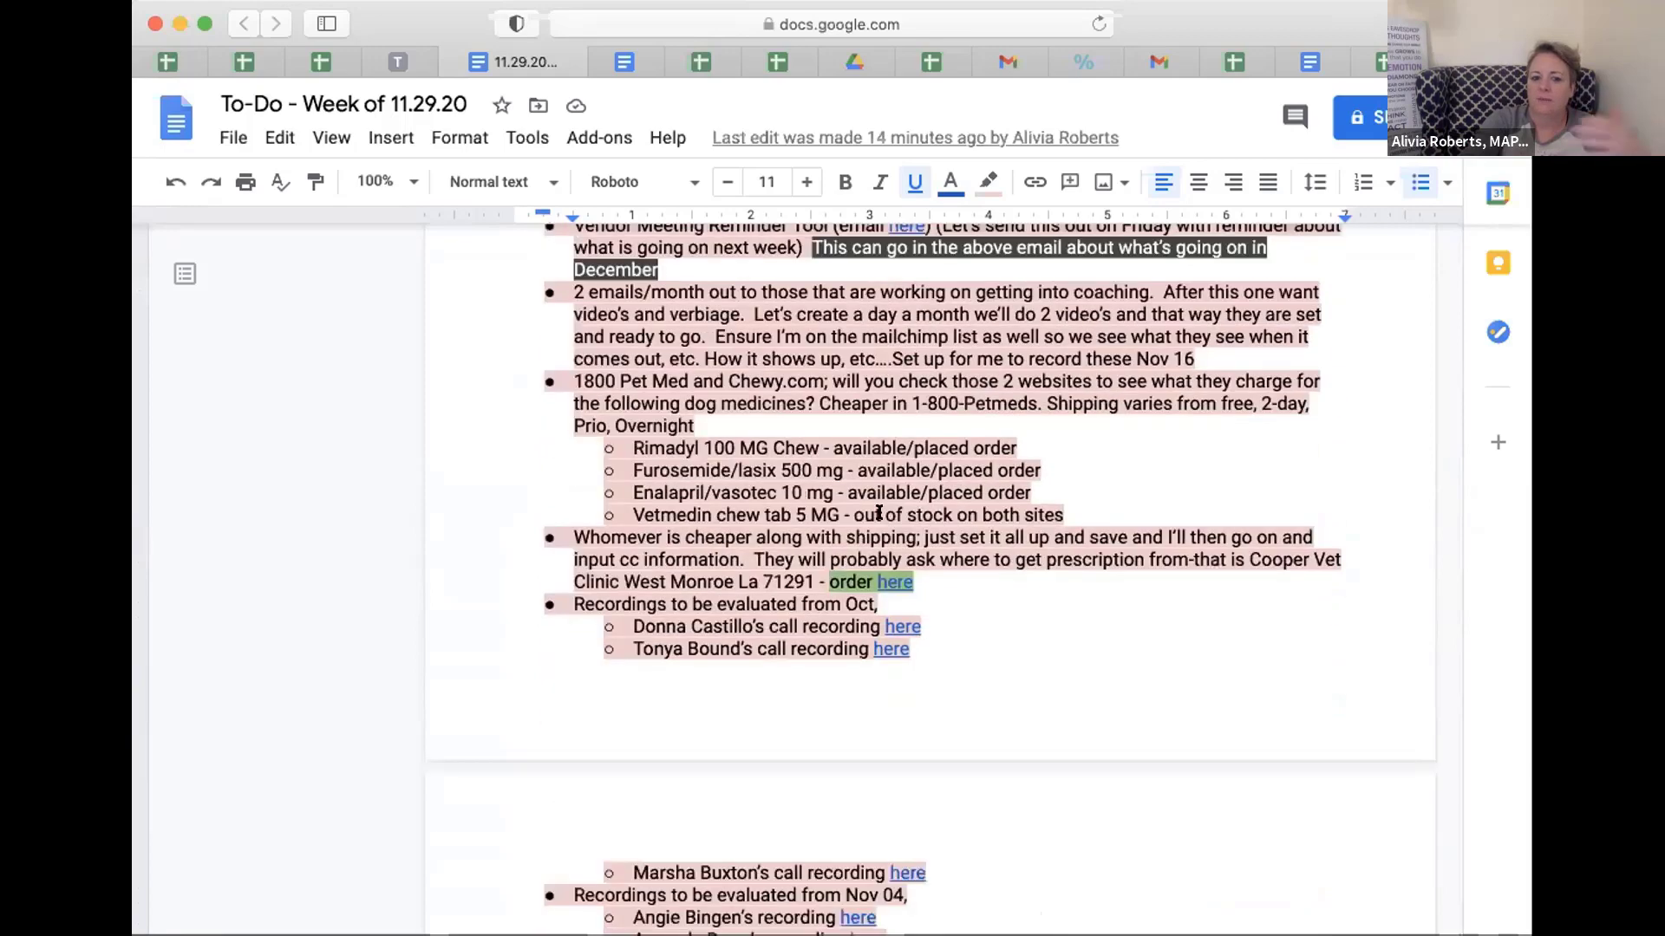
{"action": "scroll", "coordinate": [879, 512], "scroll_direction": "down", "scroll_amount": 14}
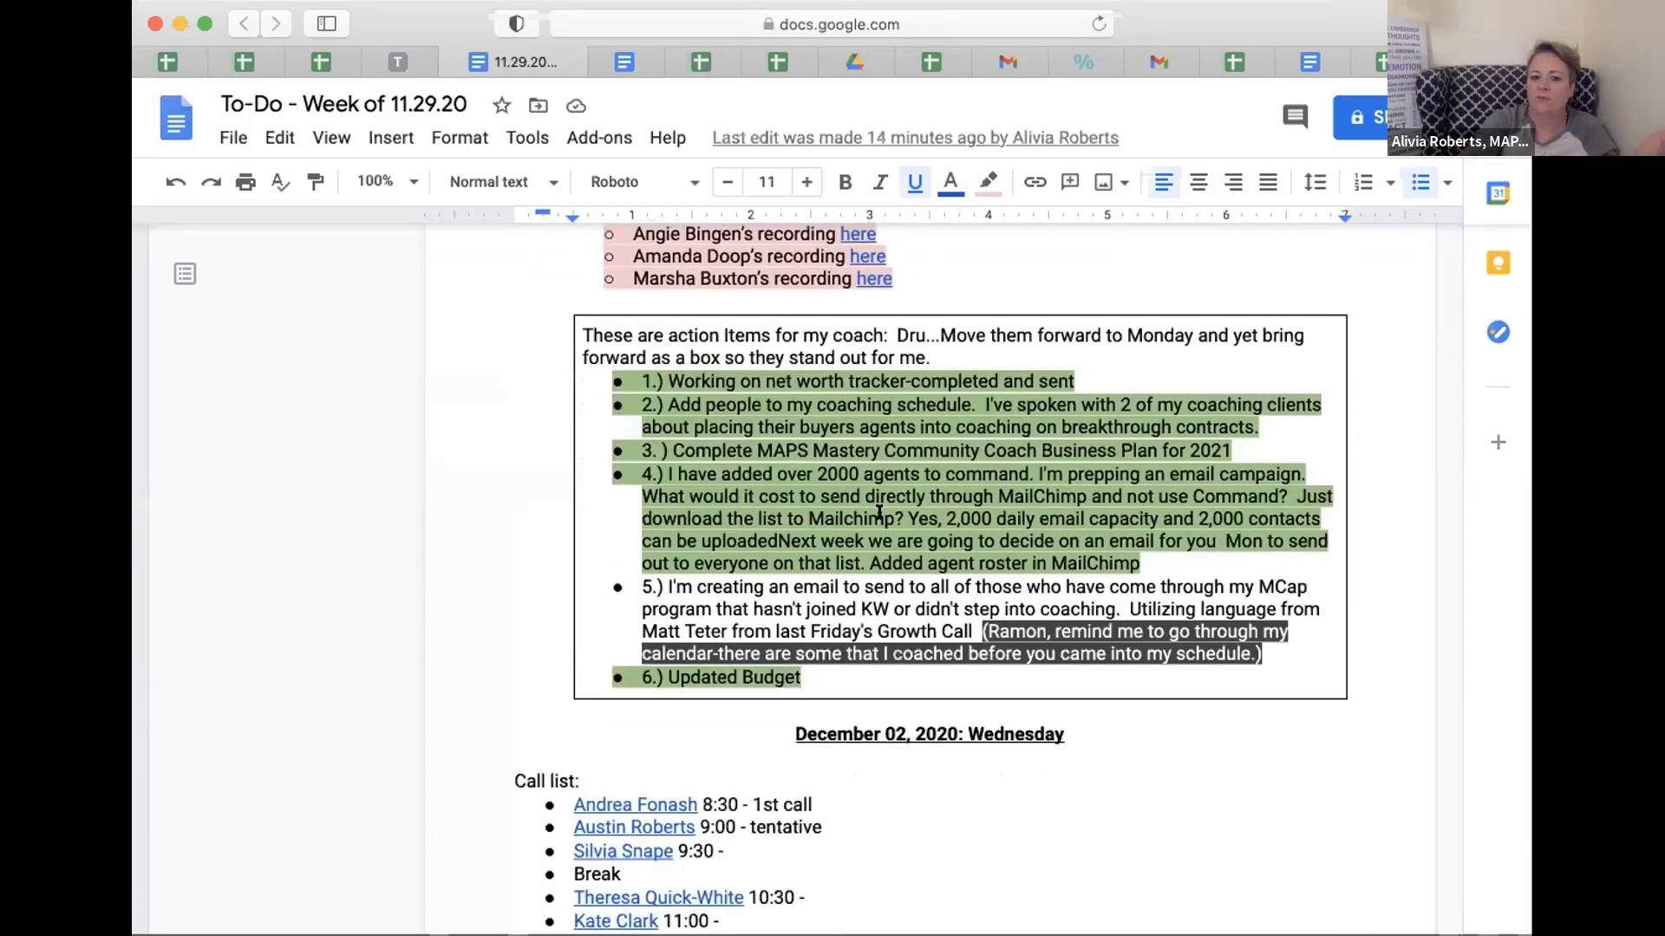
{"action": "scroll", "coordinate": [879, 513], "scroll_direction": "down", "scroll_amount": 12}
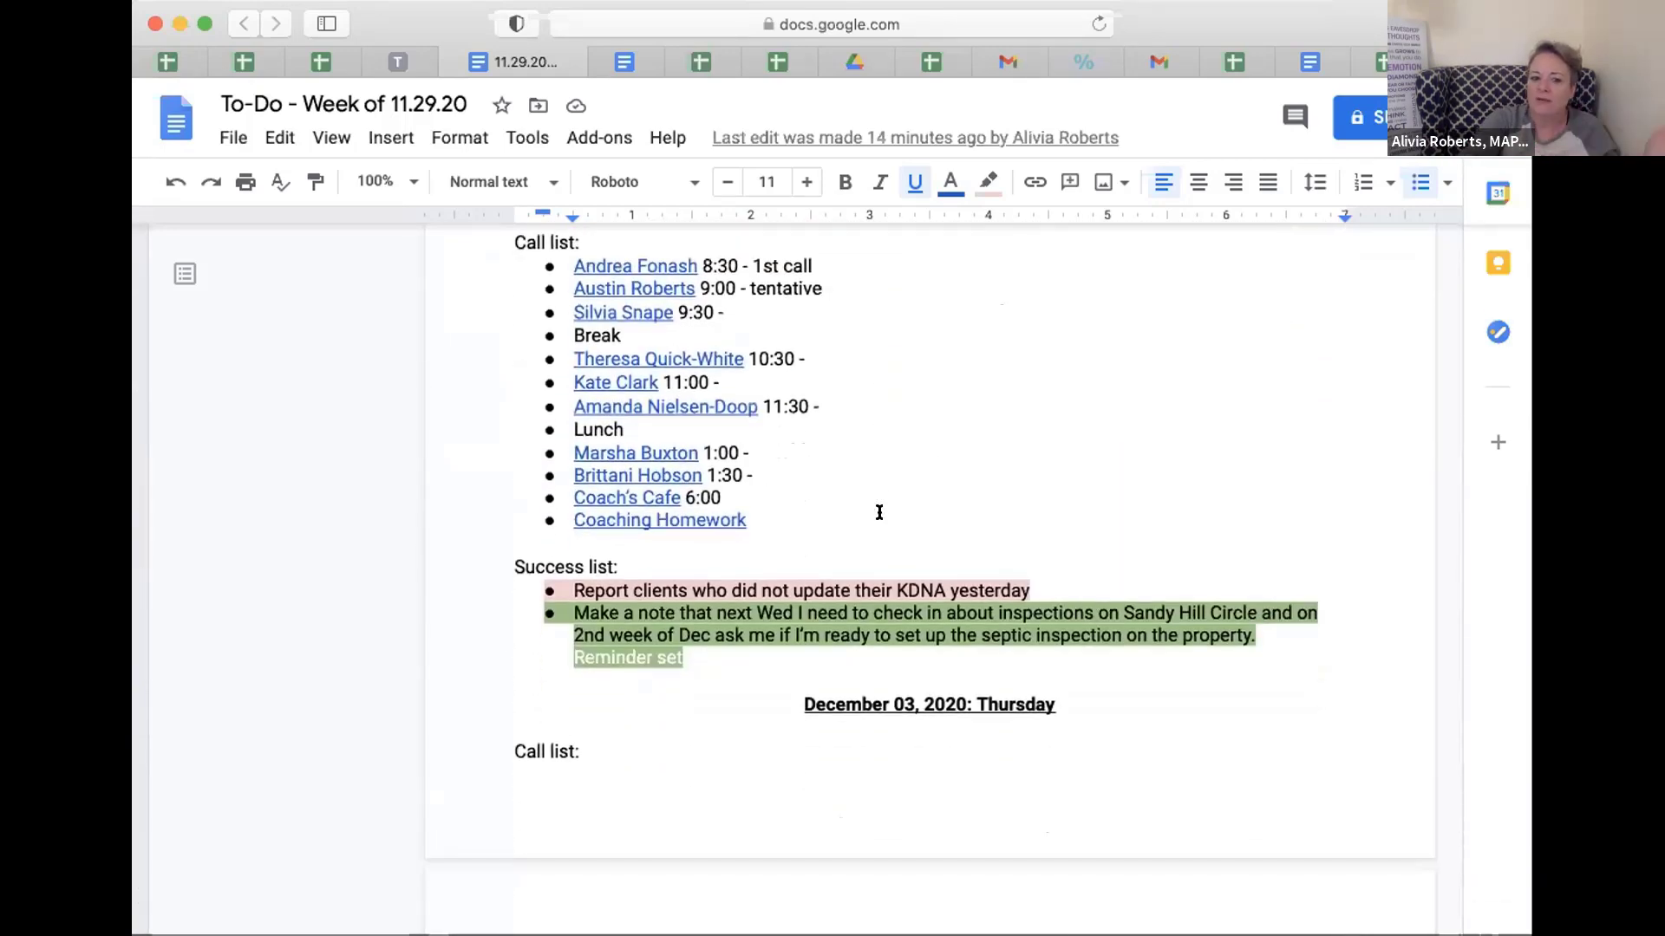
Step: Return to the beginning of the to-do document and open the linked Unified Tracker spreadsheet
{"action": "scroll", "coordinate": [879, 512], "scroll_direction": "up", "scroll_amount": 20}
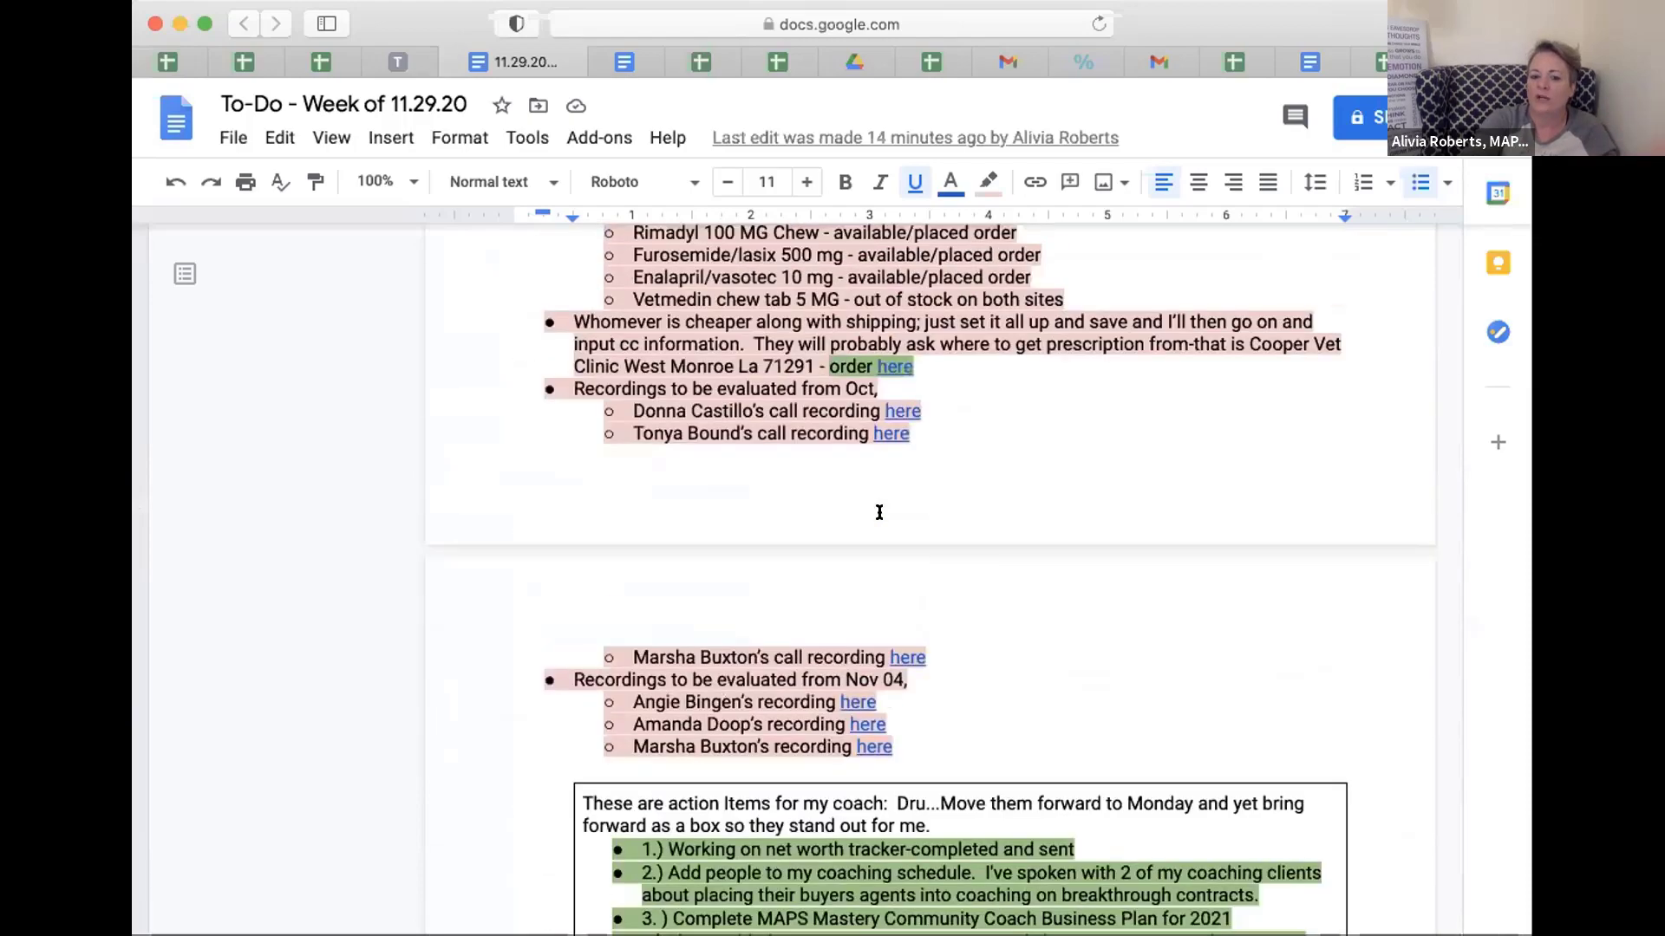
{"action": "scroll", "coordinate": [880, 513], "scroll_direction": "up", "scroll_amount": 20}
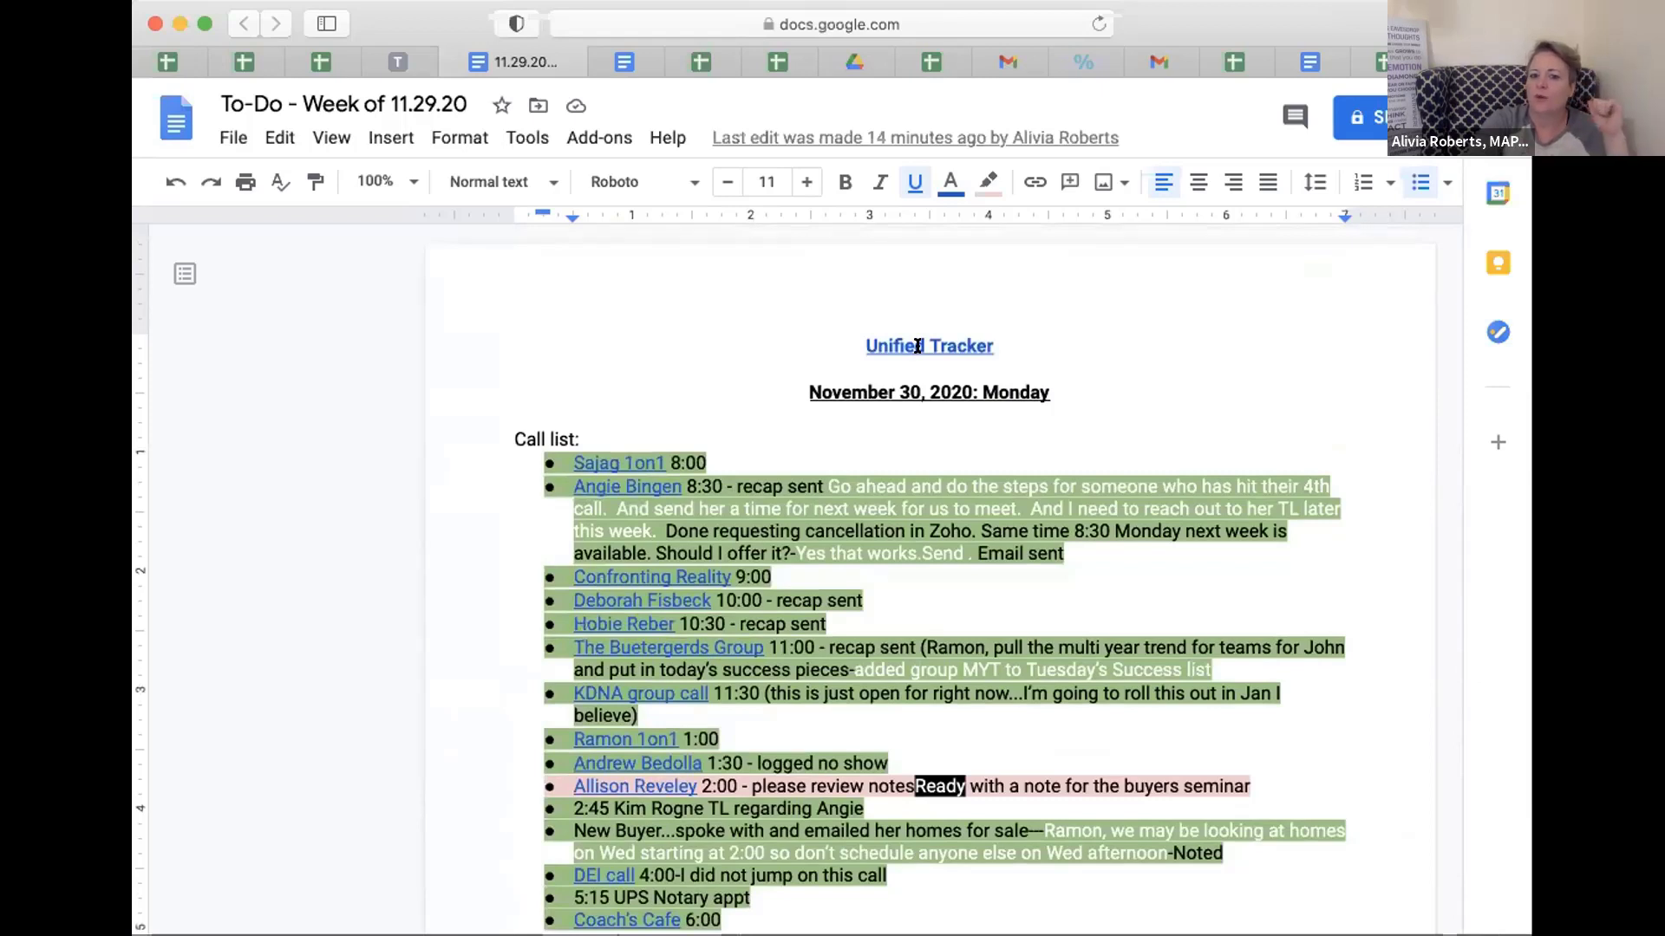
{"action": "left_click", "coordinate": [919, 345]}
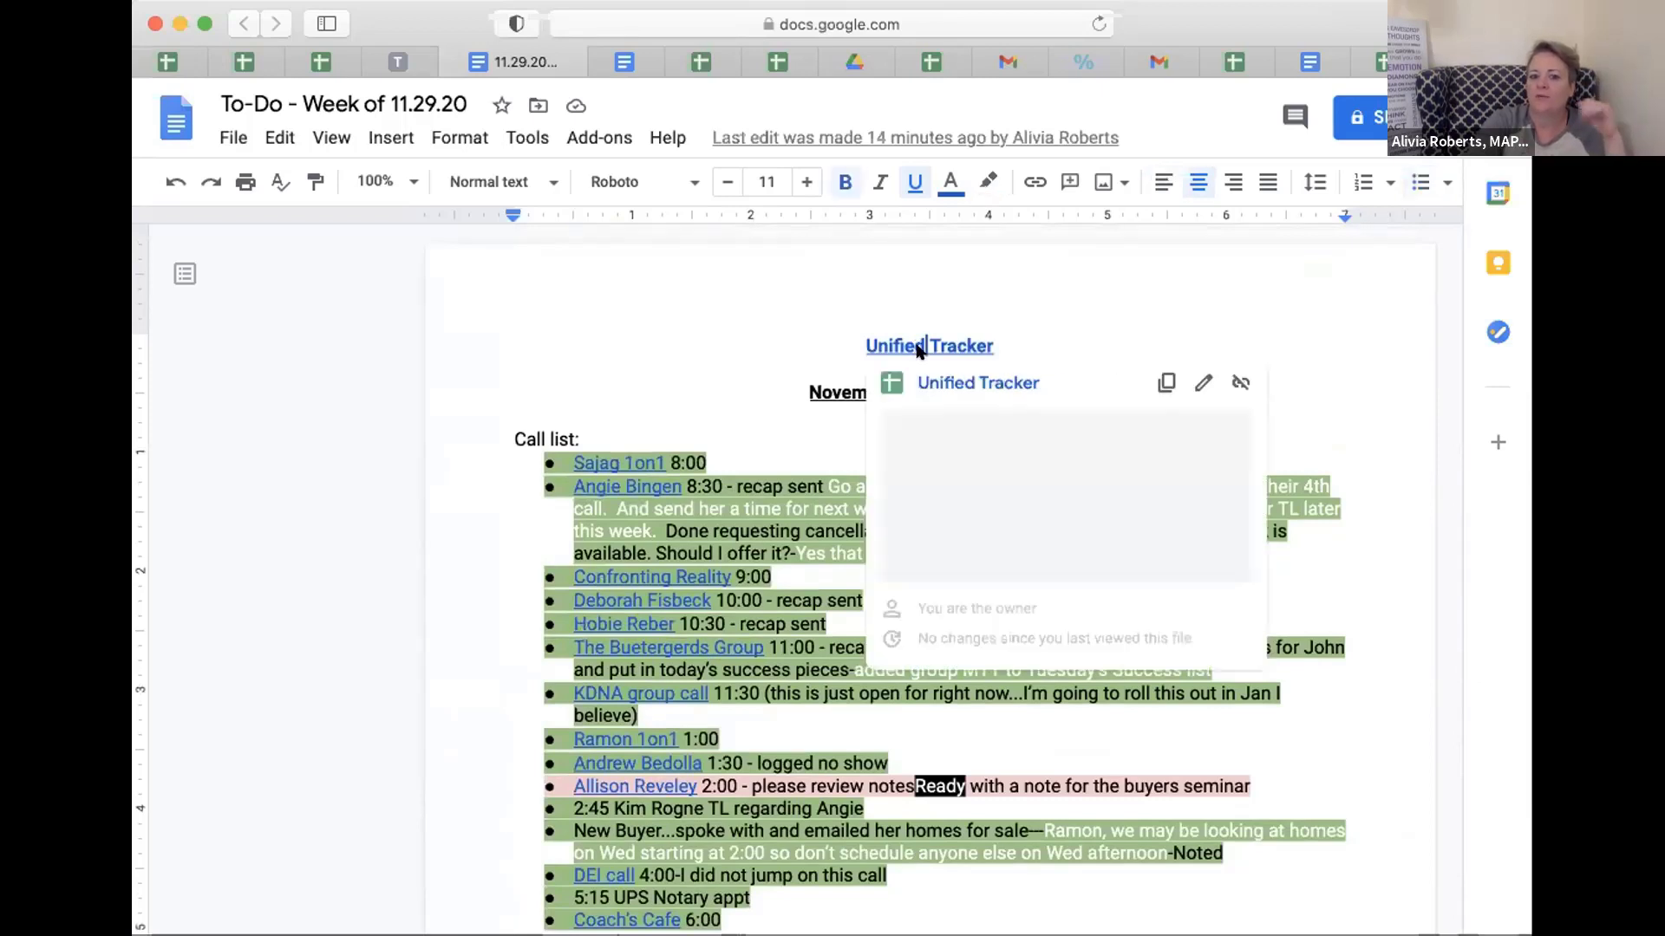
{"action": "left_click", "coordinate": [948, 382]}
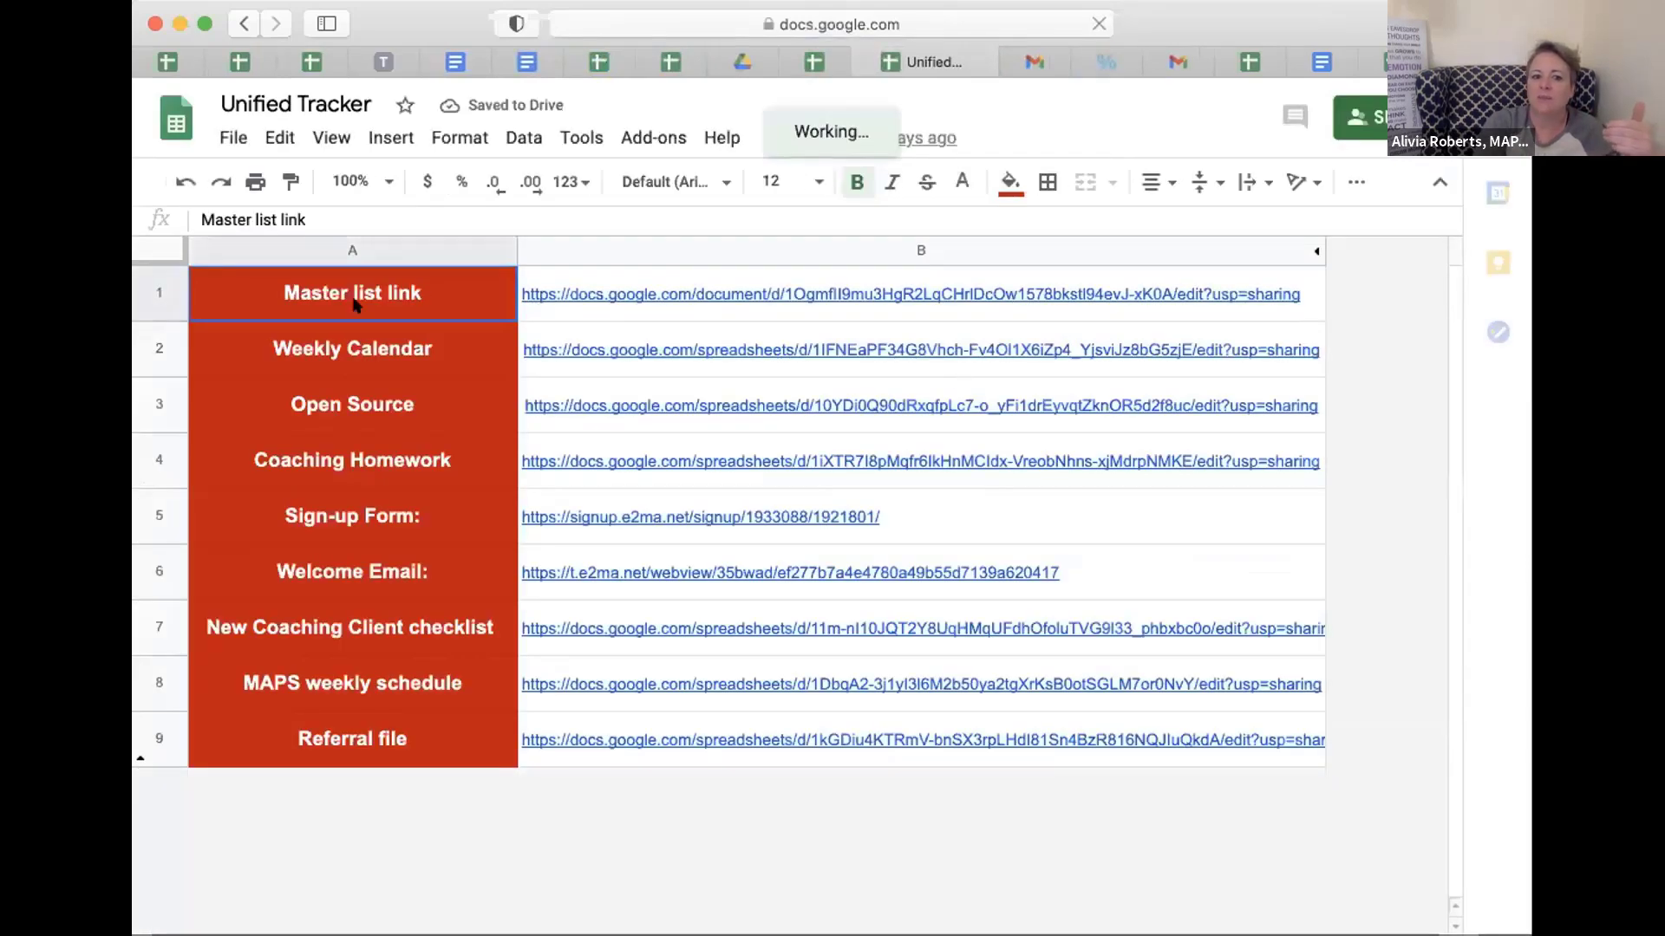
Step: Point out the tracker's entries from Weekly Calendar, Open Source and Coaching Homework through to MAPS weekly schedule and Referral file
{"action": "left_click", "coordinate": [376, 350]}
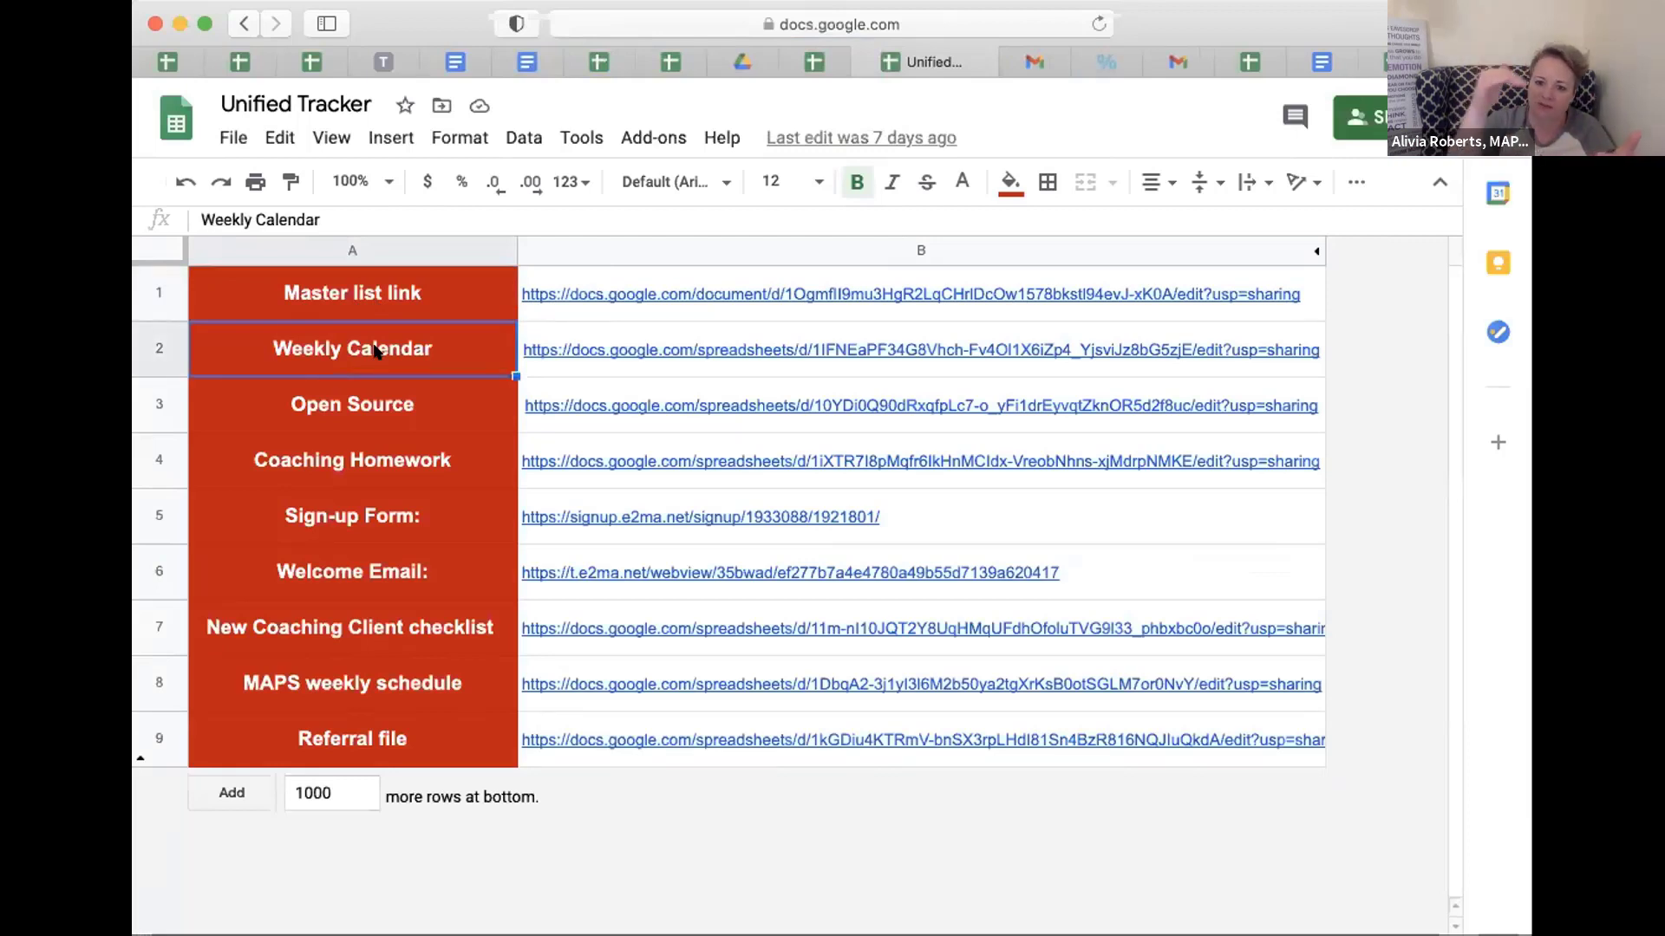
{"action": "left_click", "coordinate": [376, 404]}
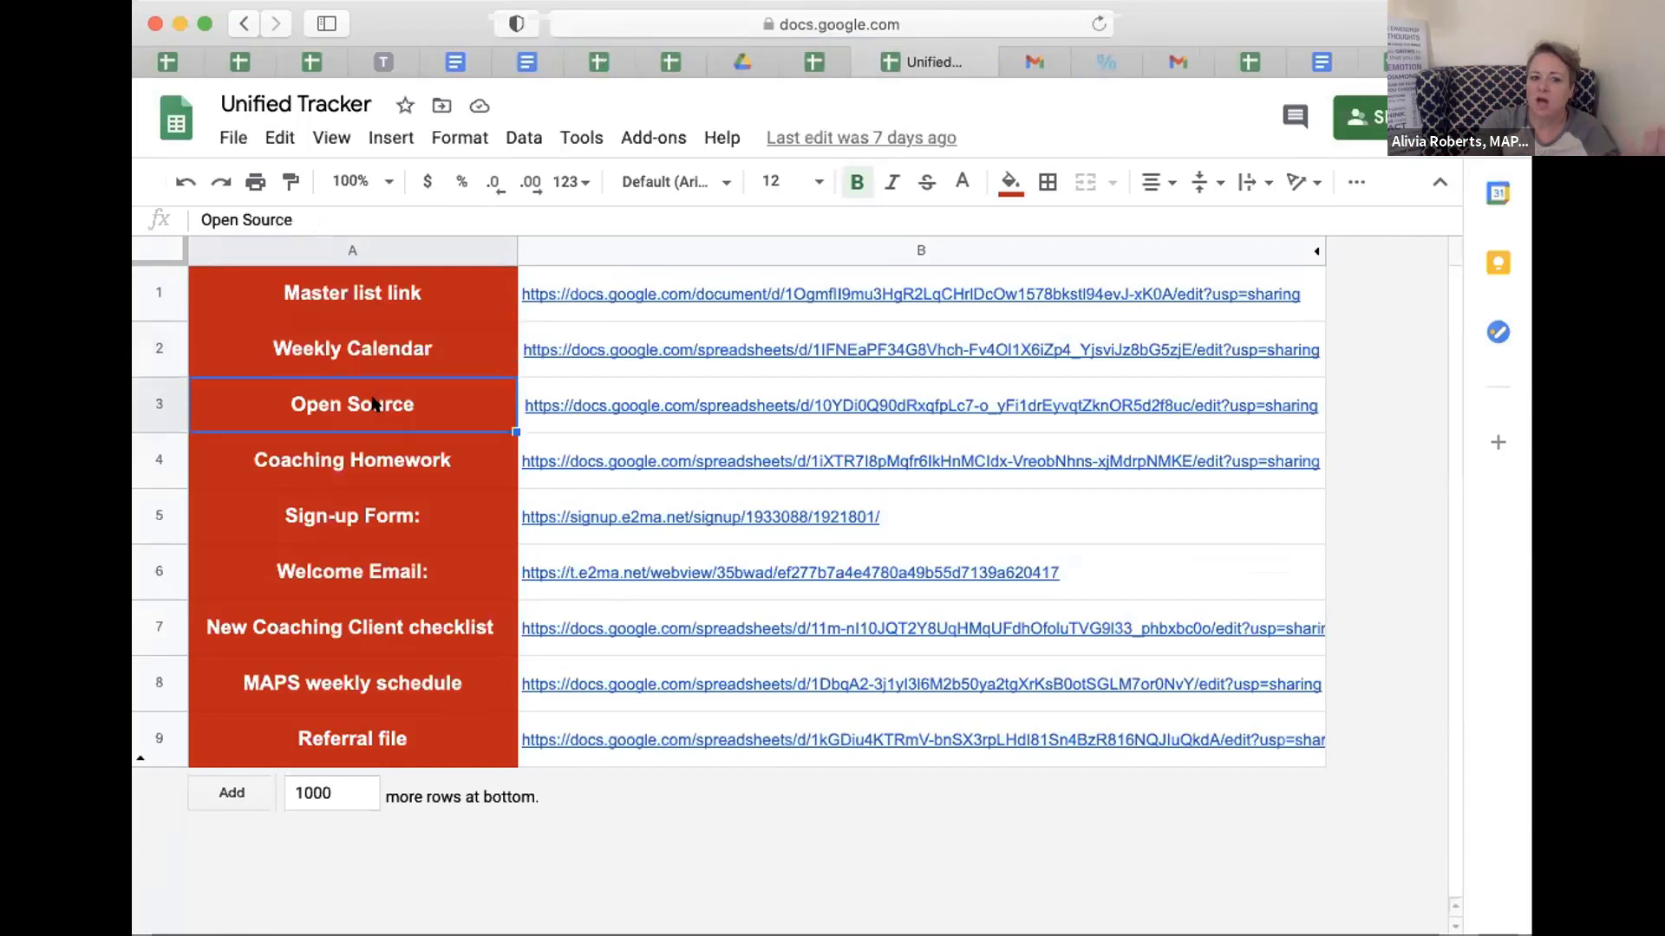
{"action": "left_click", "coordinate": [374, 458]}
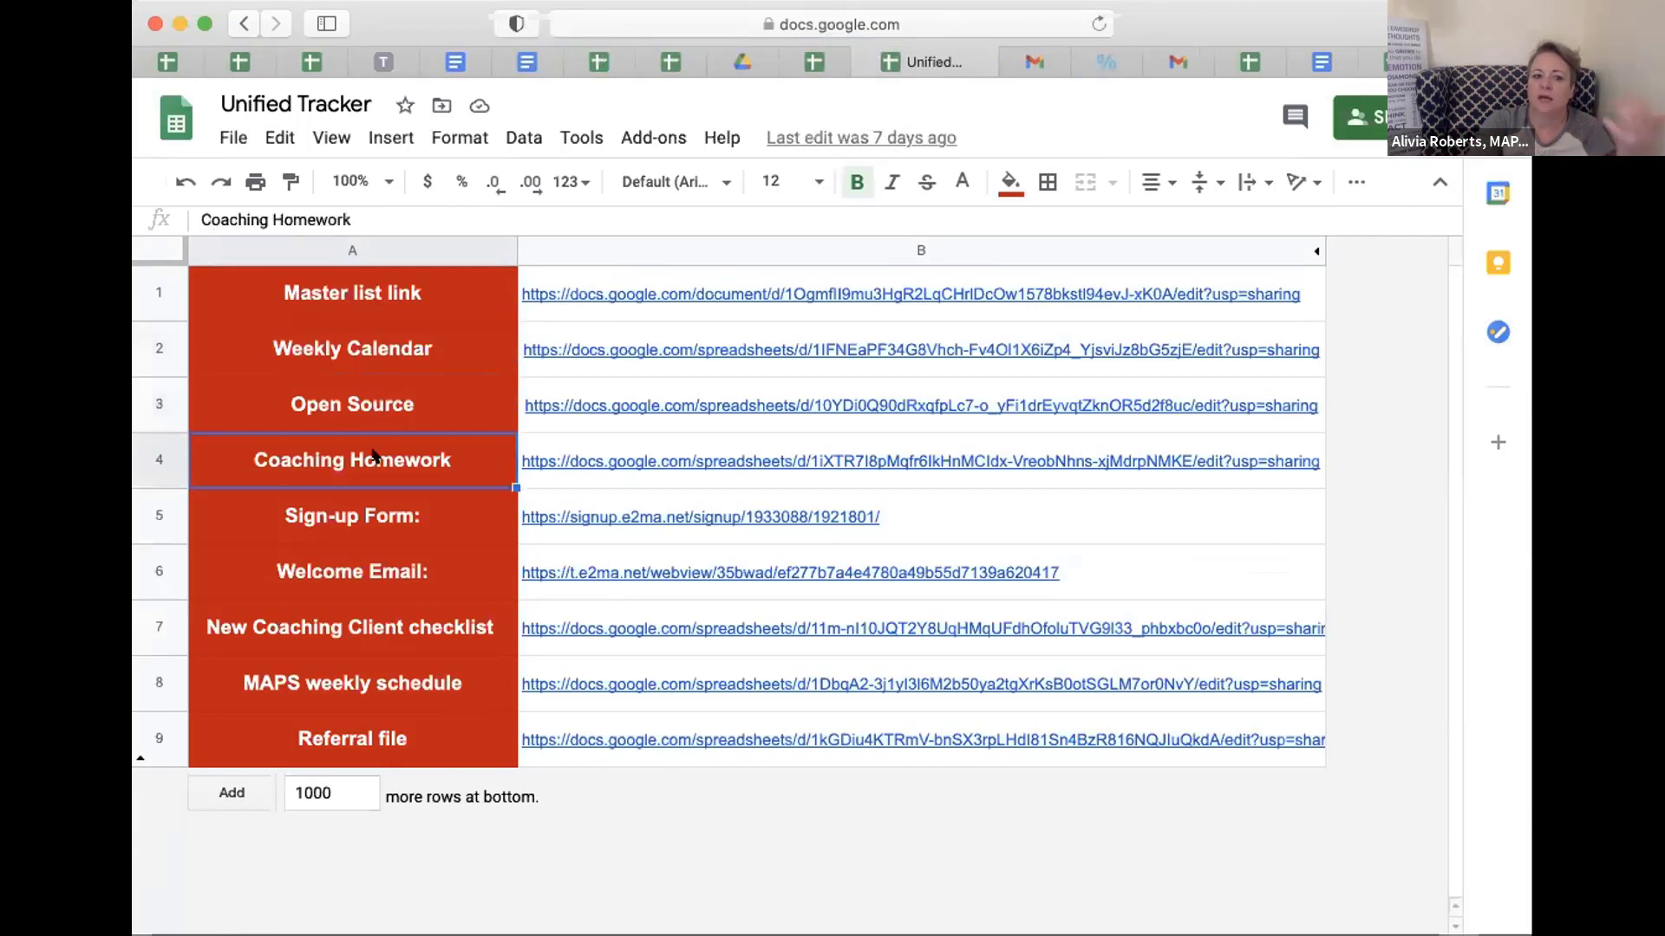
{"action": "left_click", "coordinate": [365, 515]}
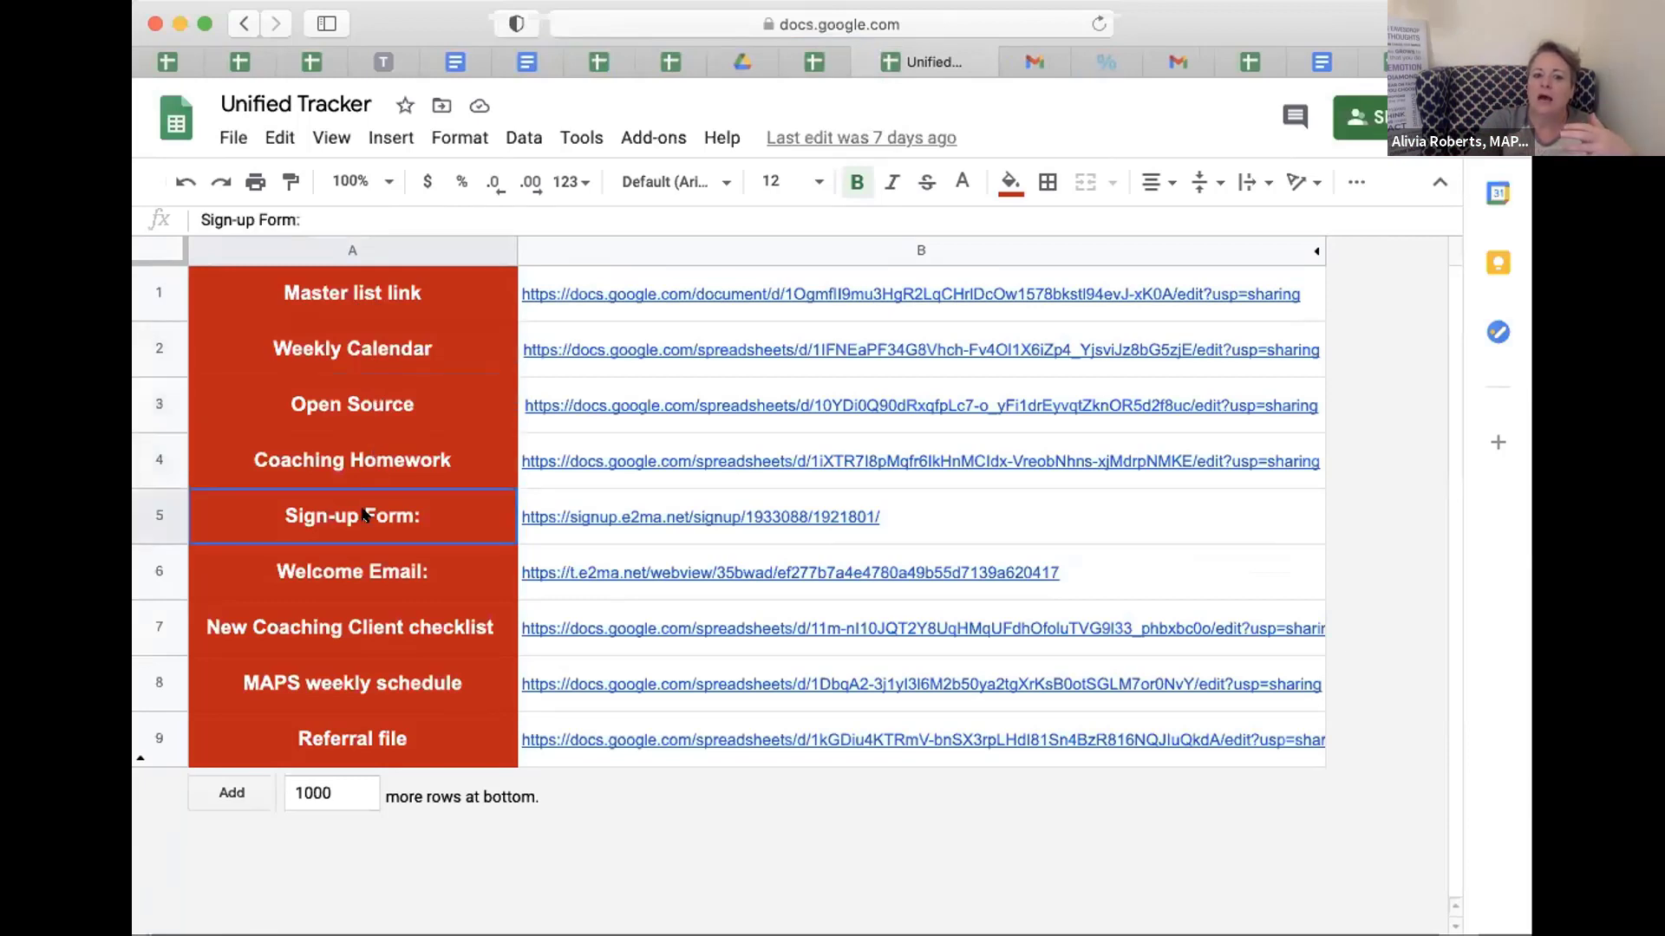
{"action": "left_click", "coordinate": [362, 634]}
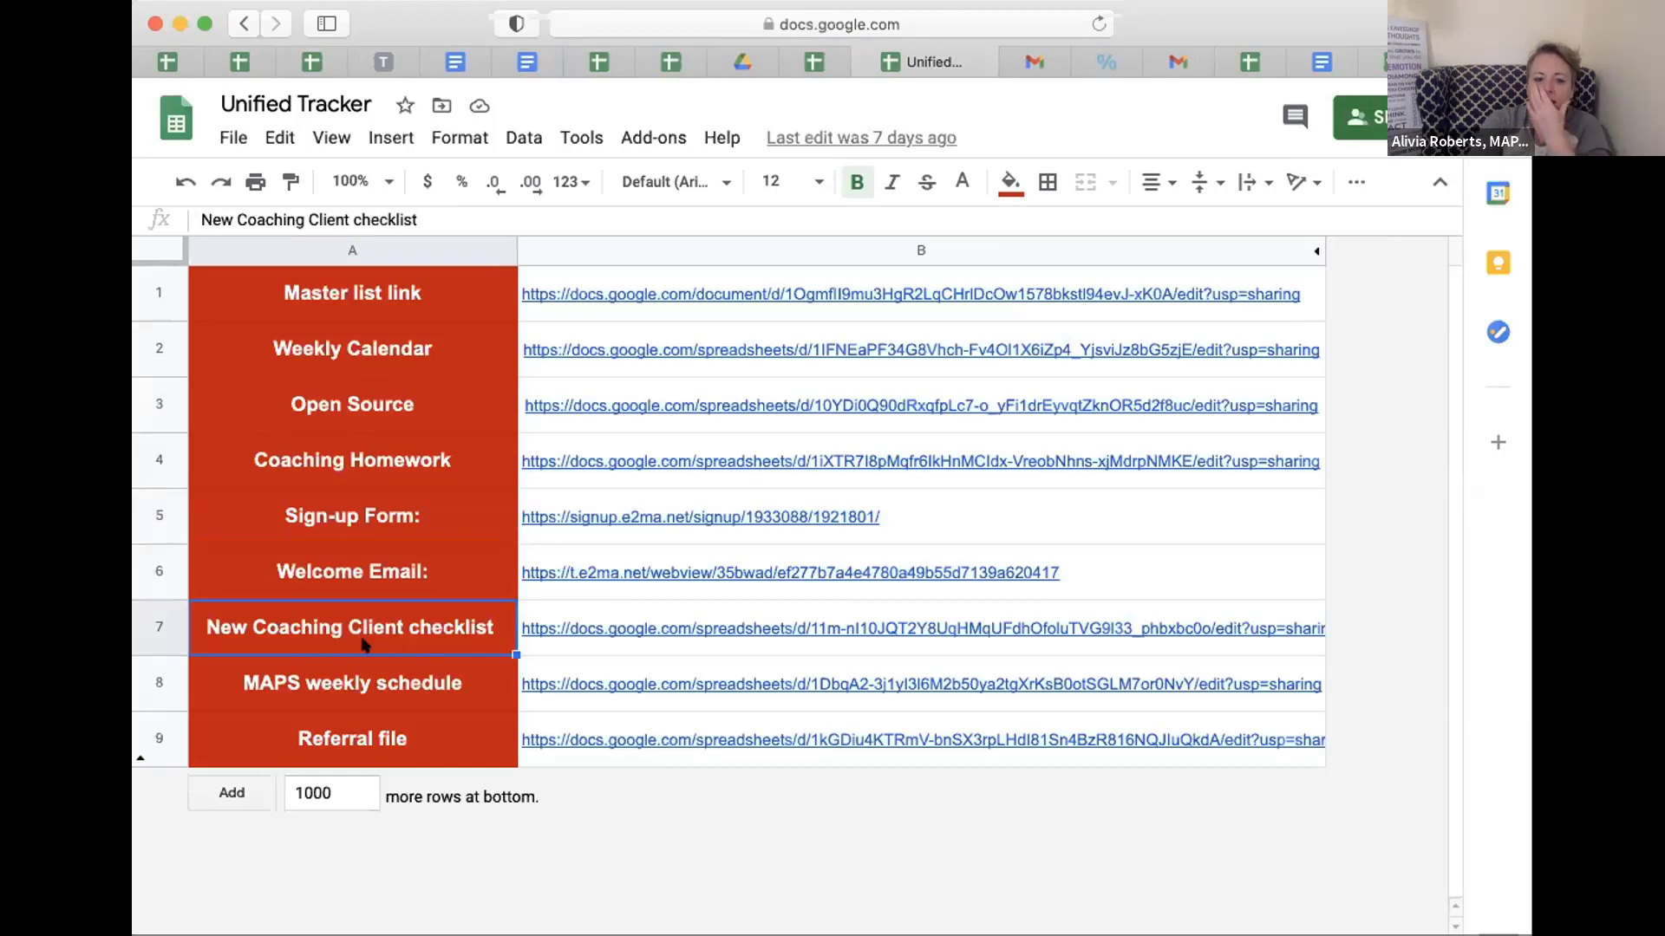
{"action": "left_click", "coordinate": [382, 686]}
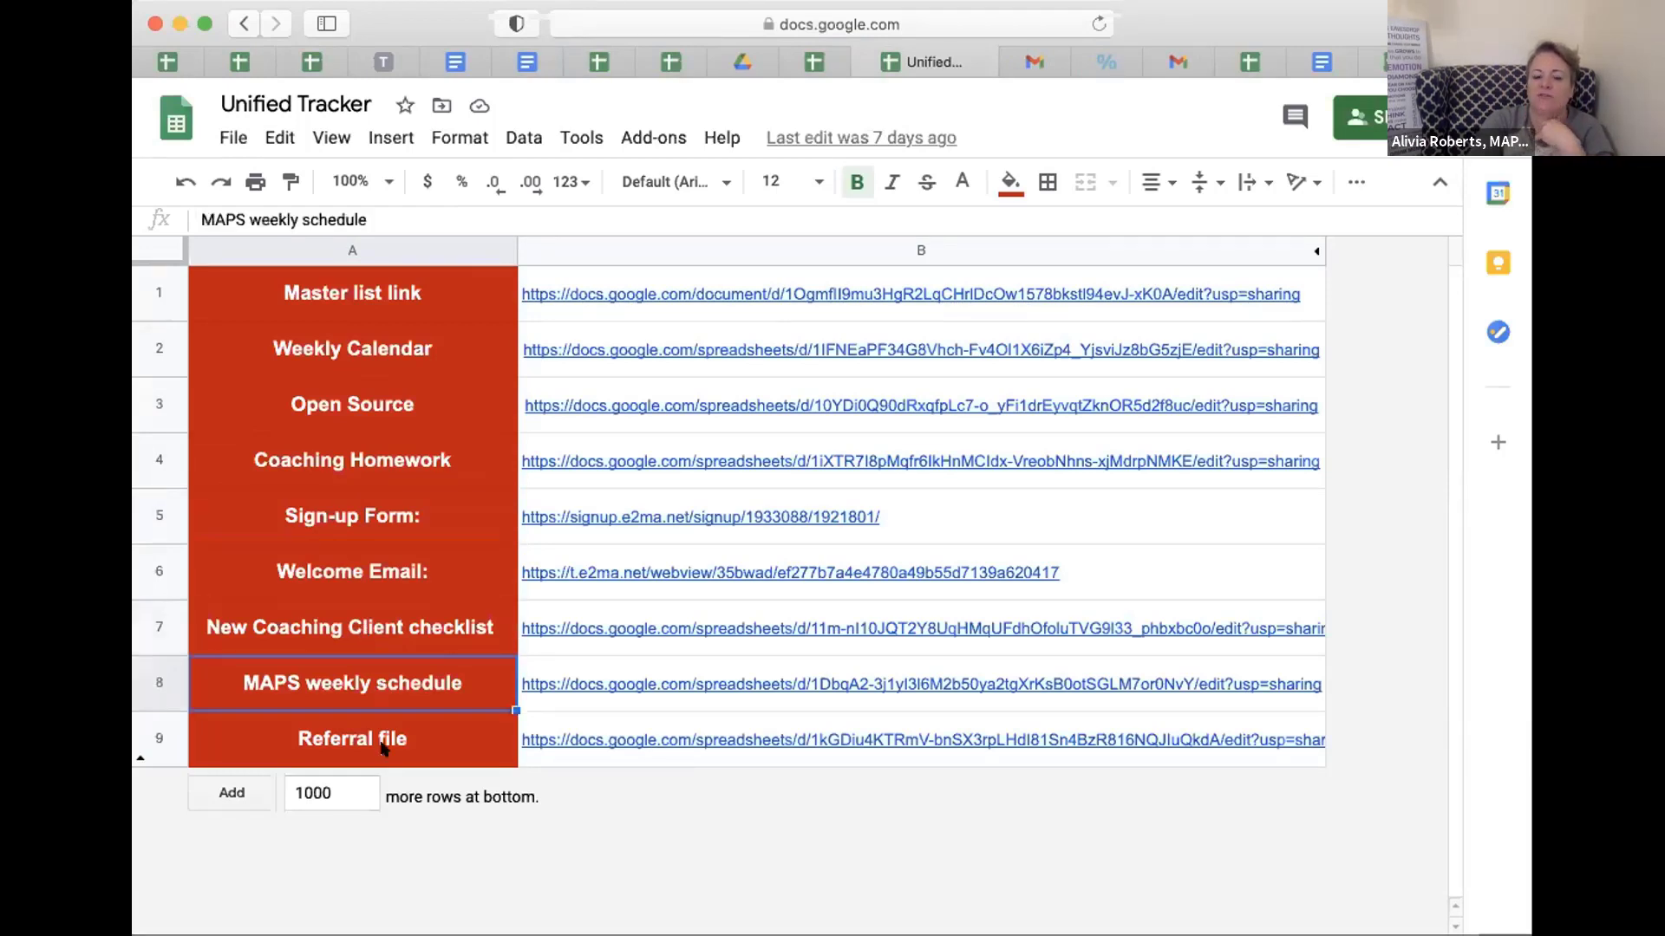
{"action": "left_click", "coordinate": [383, 747]}
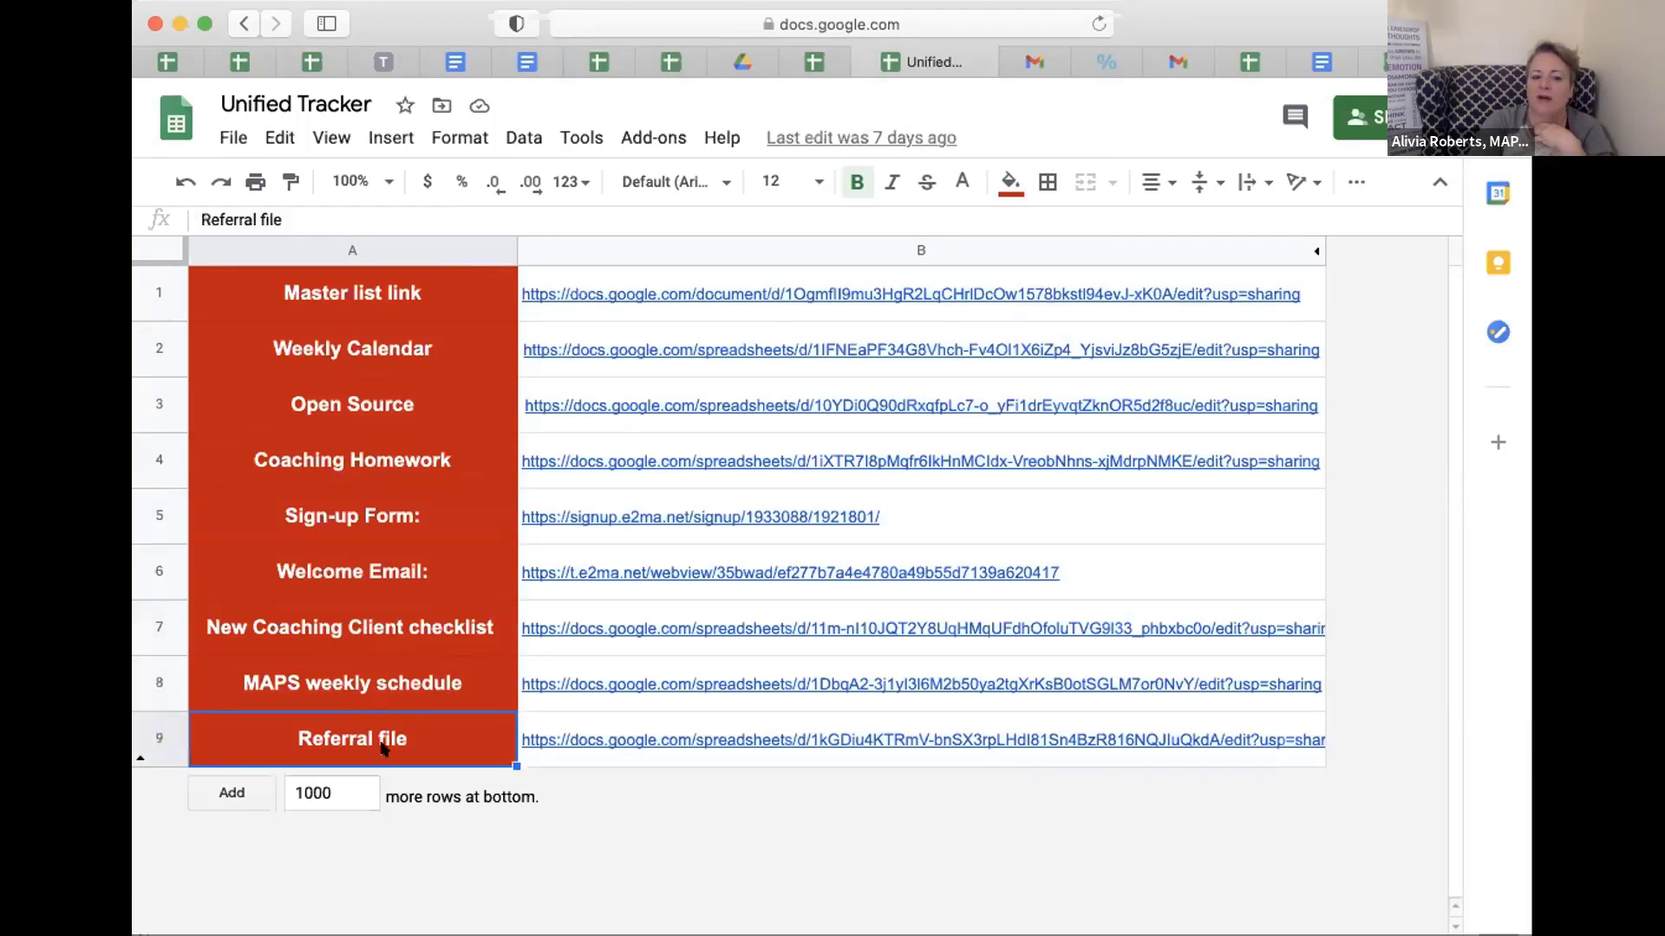
Step: Point out the tracker's Master list link entry and open the linked Master List document
{"action": "left_click", "coordinate": [377, 291]}
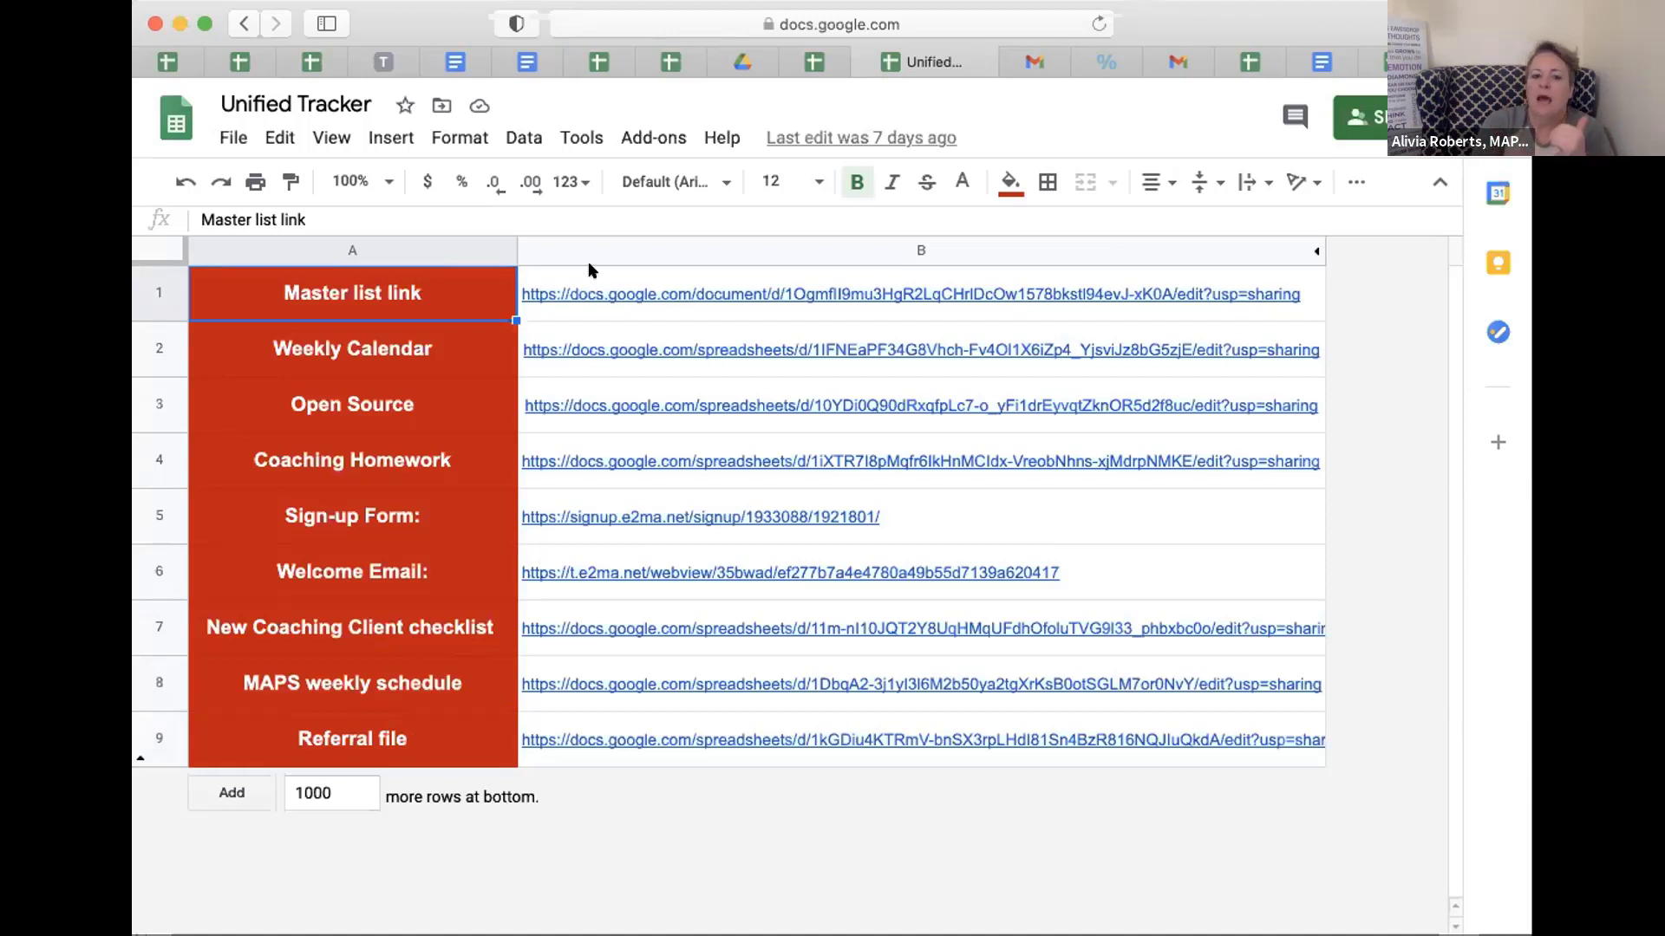
{"action": "mouse_move", "coordinate": [602, 286]}
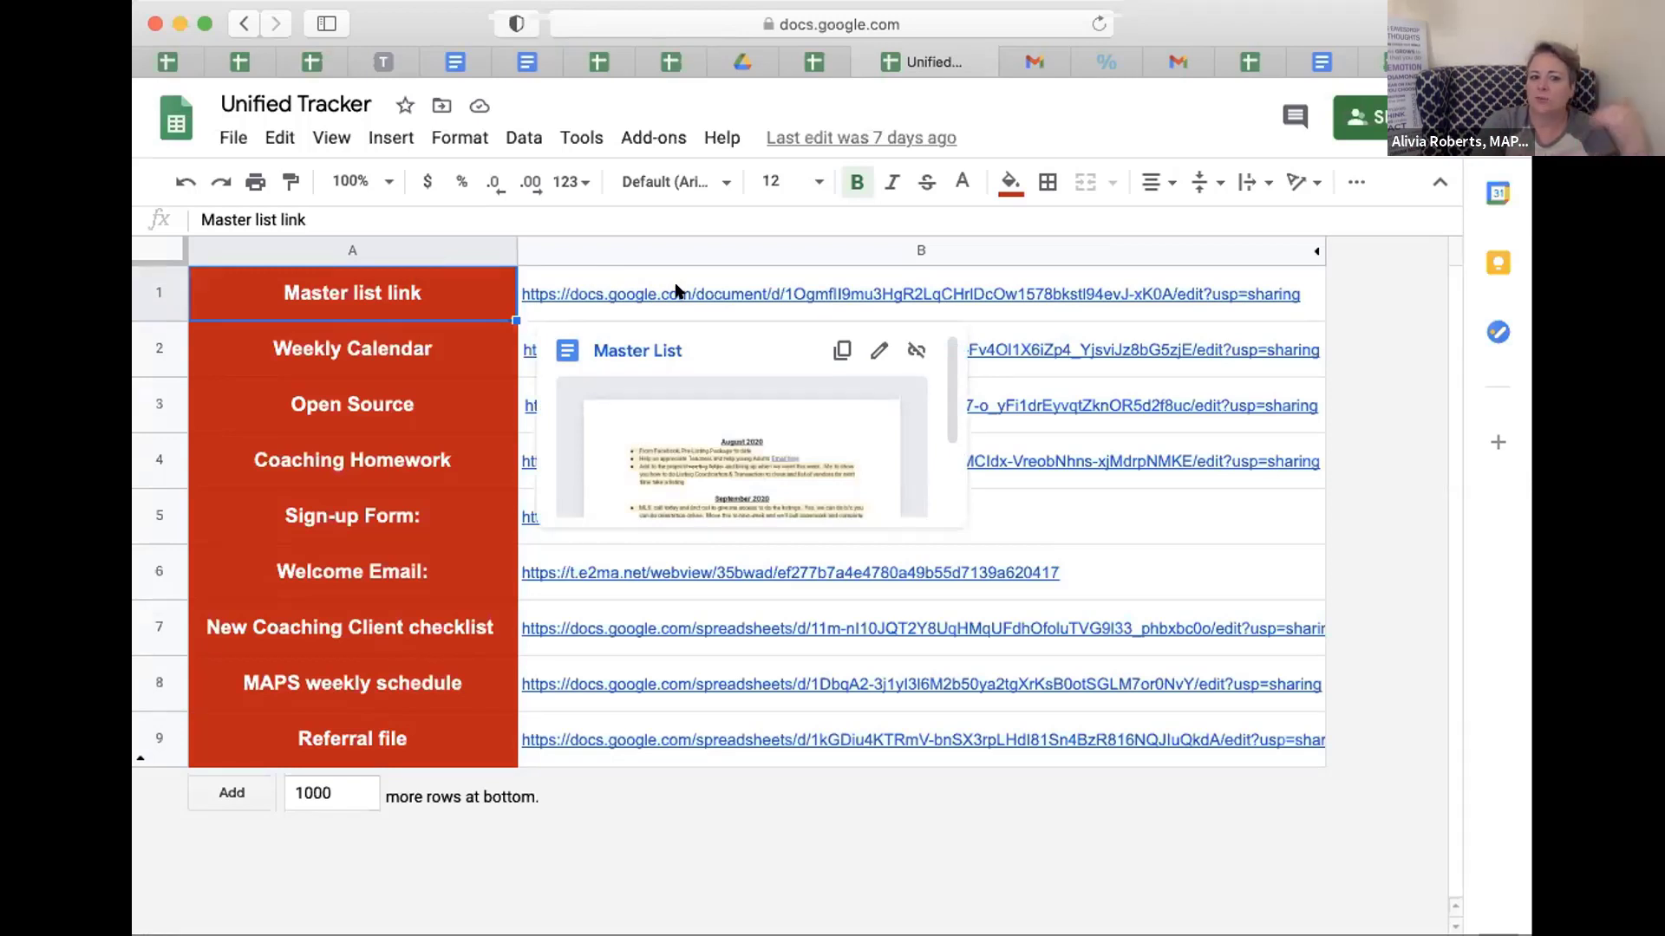
{"action": "left_click", "coordinate": [676, 291]}
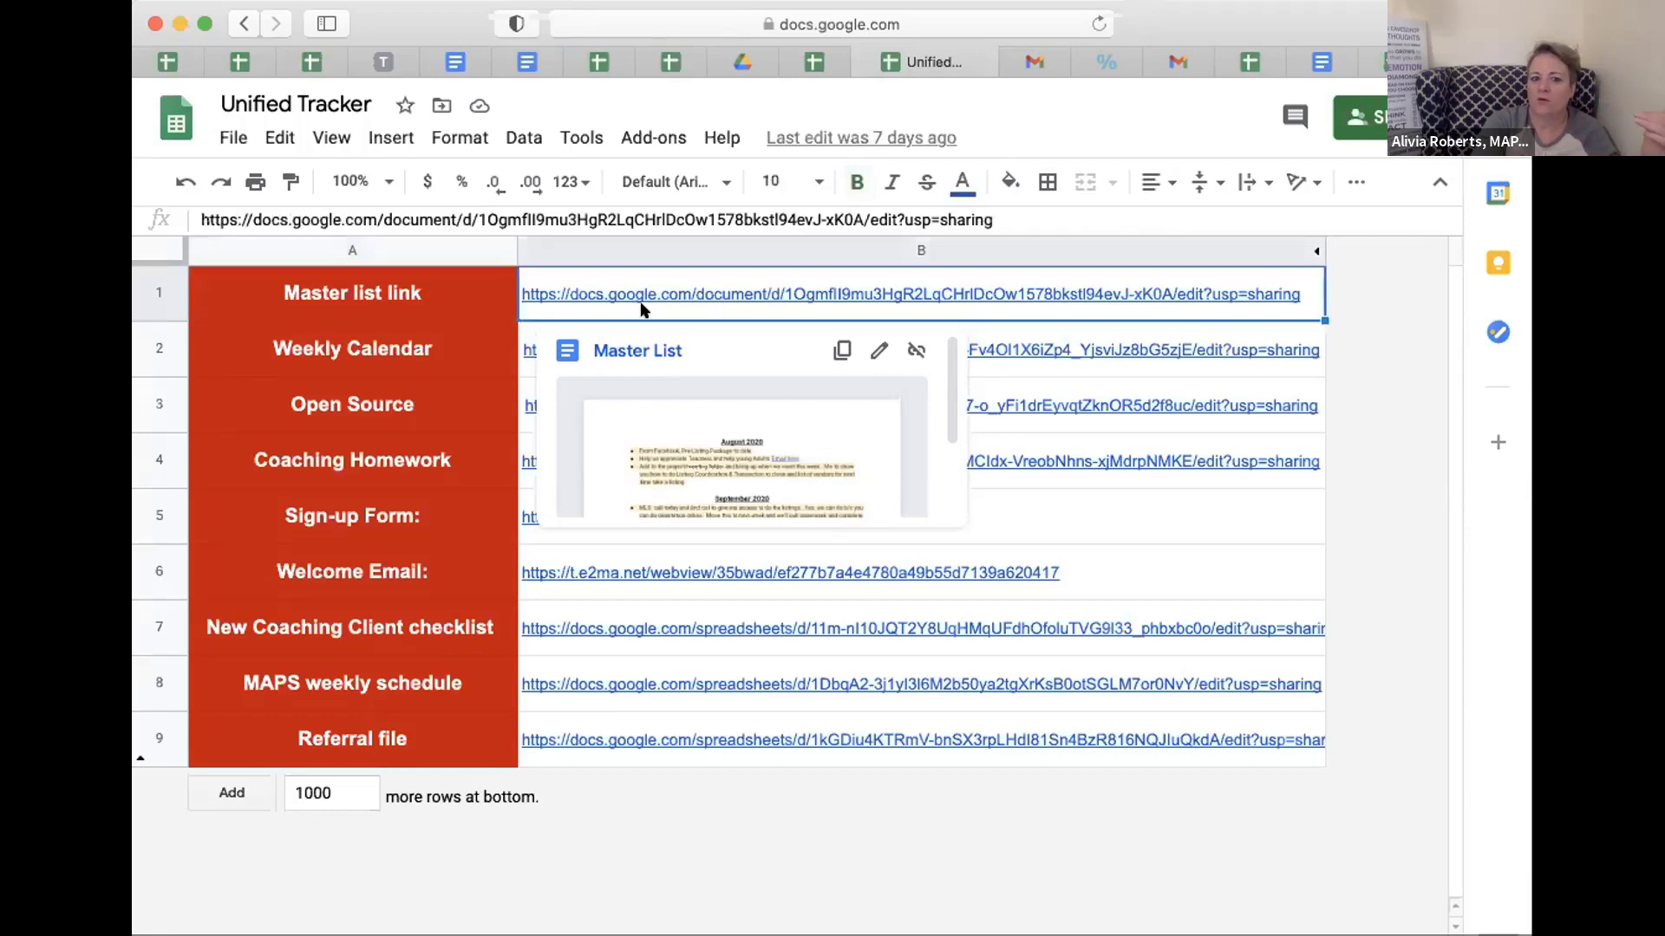
{"action": "left_click", "coordinate": [619, 349]}
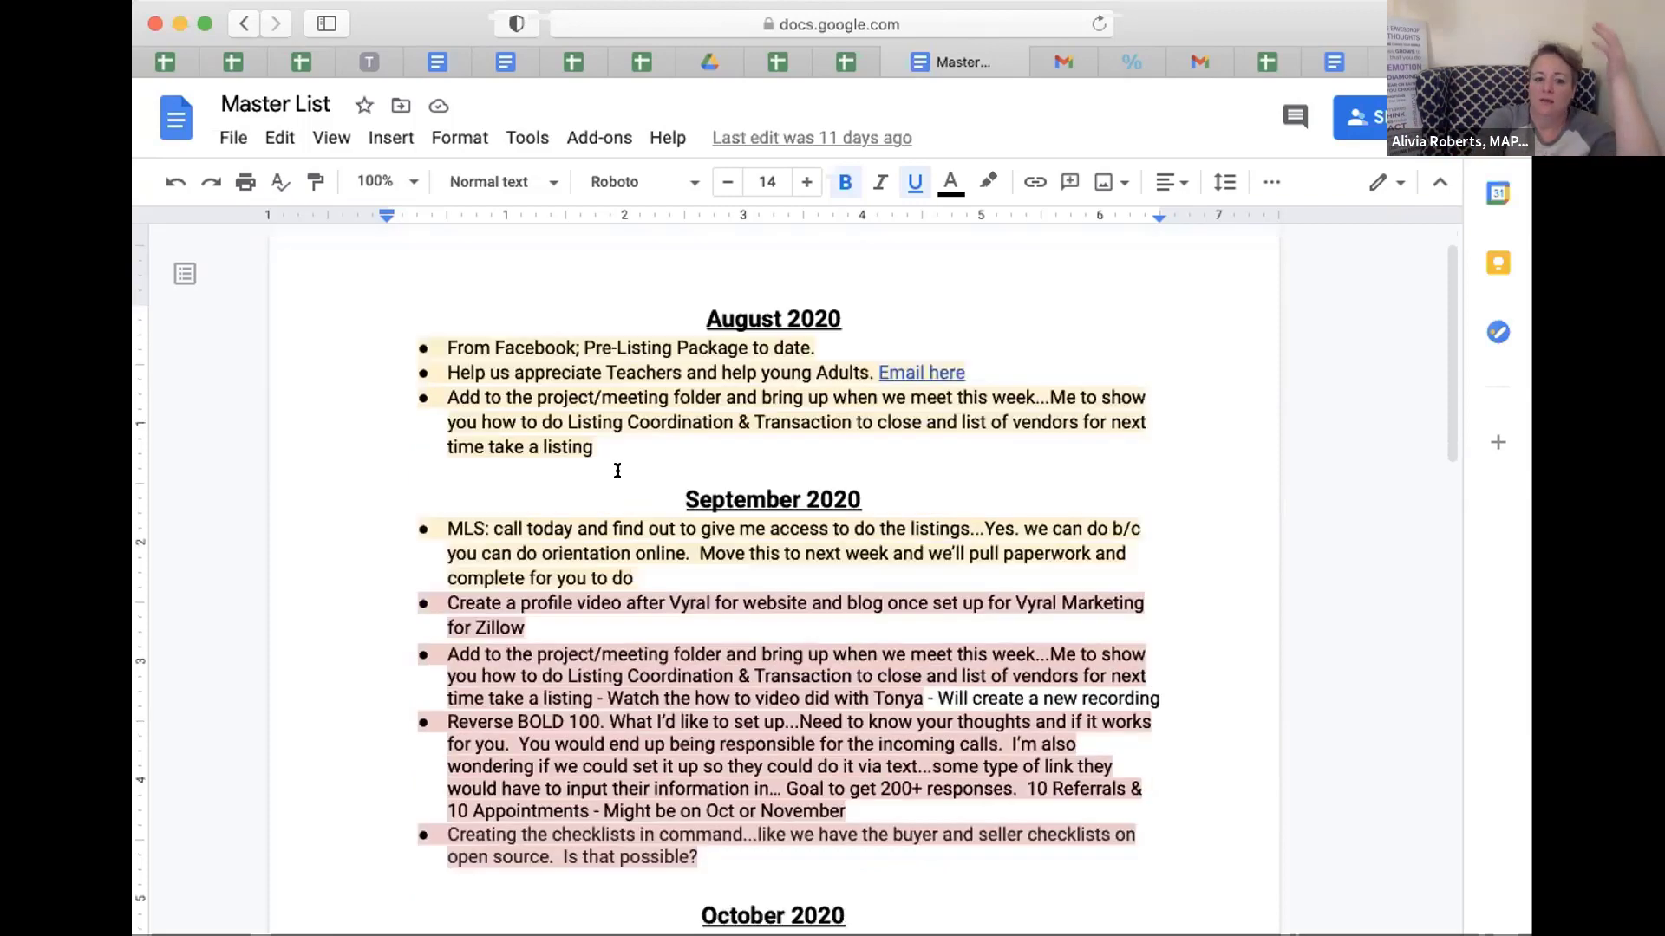
Step: Review the Master List's monthly project notes from August 2020 through November 2020, including the highlighted items
{"action": "scroll", "coordinate": [714, 468], "scroll_direction": "down", "scroll_amount": 5}
{"action": "scroll", "coordinate": [617, 470], "scroll_direction": "up", "scroll_amount": 5}
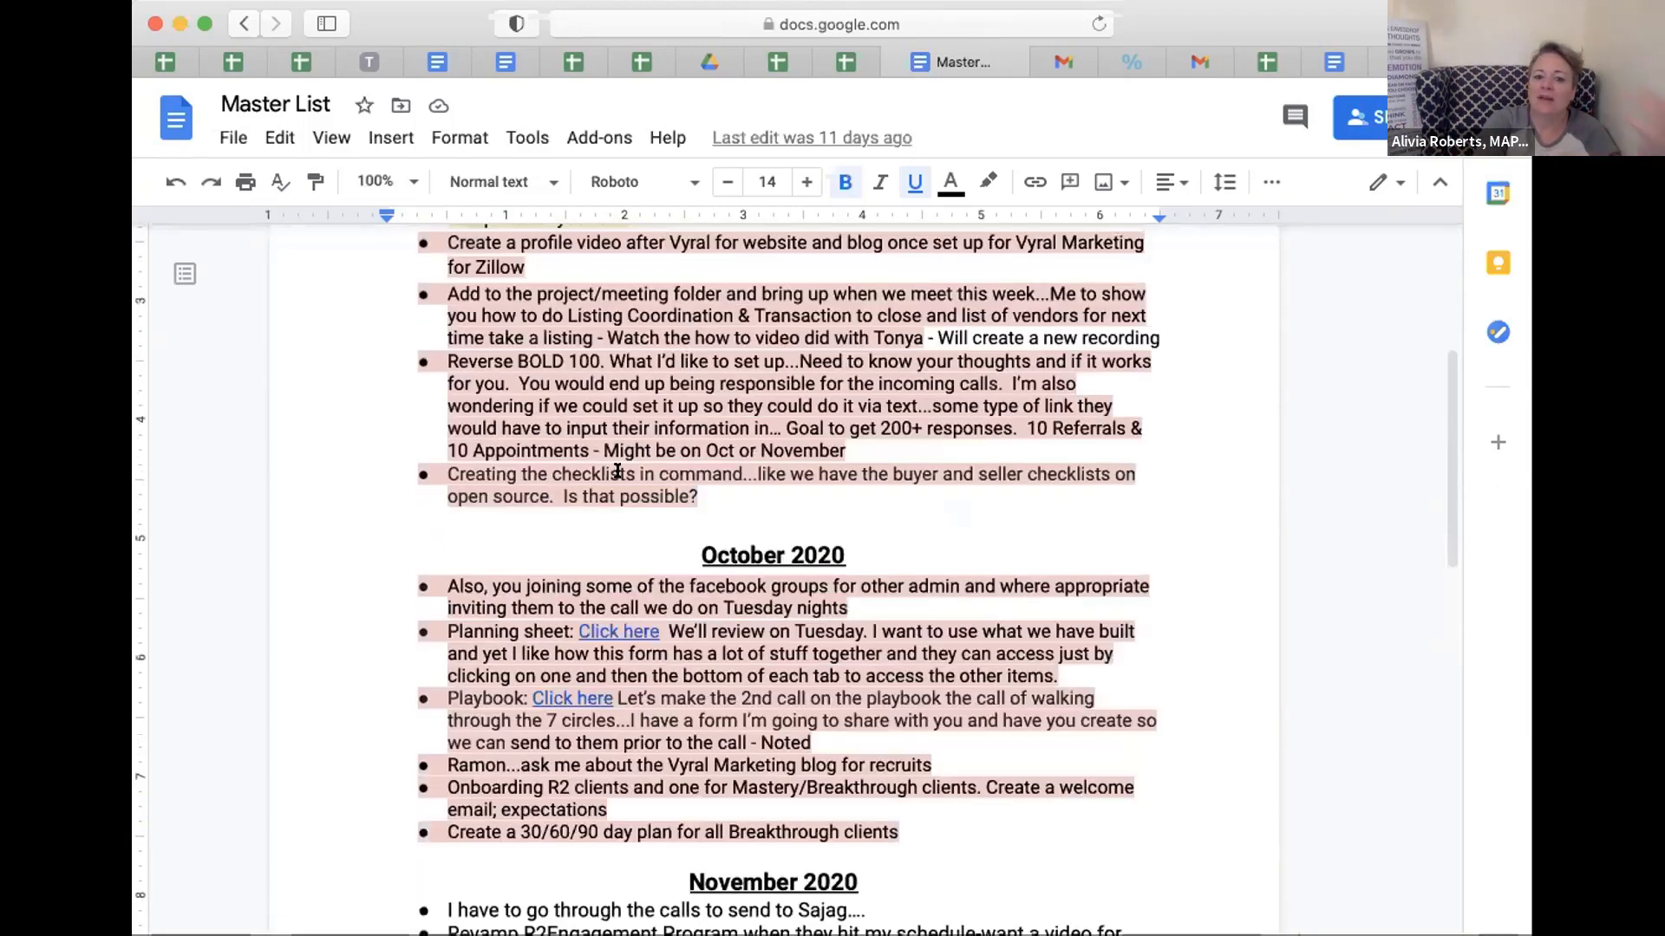
{"action": "scroll", "coordinate": [621, 566], "scroll_direction": "down", "scroll_amount": 2}
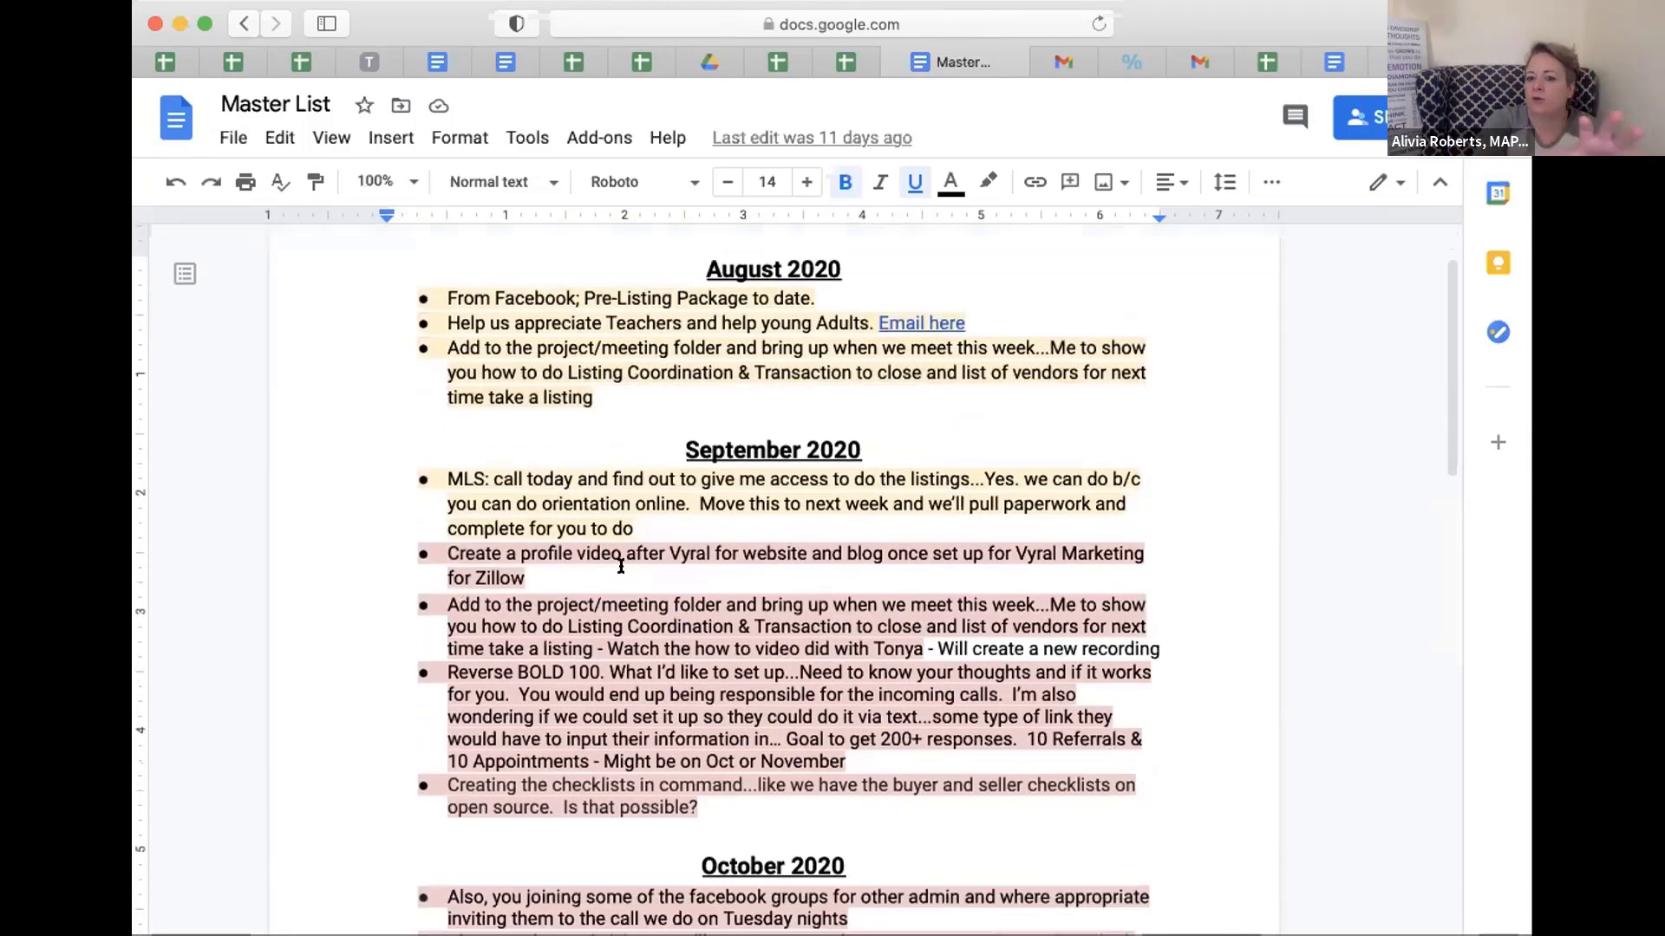
{"action": "scroll", "coordinate": [620, 565], "scroll_direction": "up", "scroll_amount": 2}
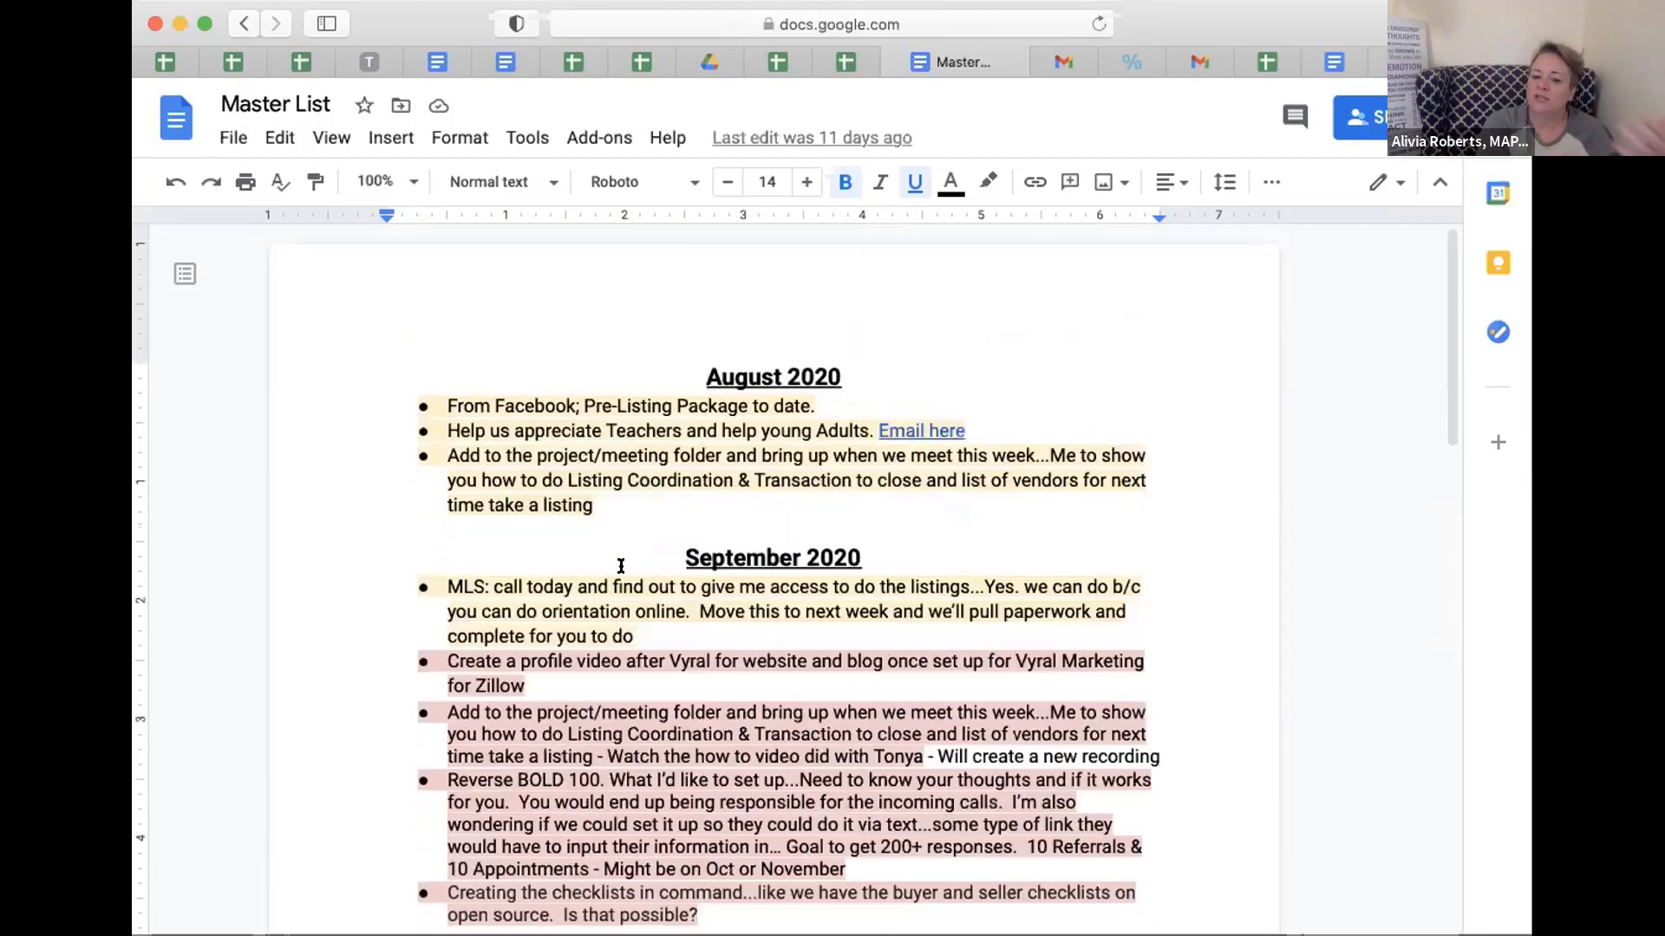
{"action": "scroll", "coordinate": [621, 565], "scroll_direction": "down", "scroll_amount": 3}
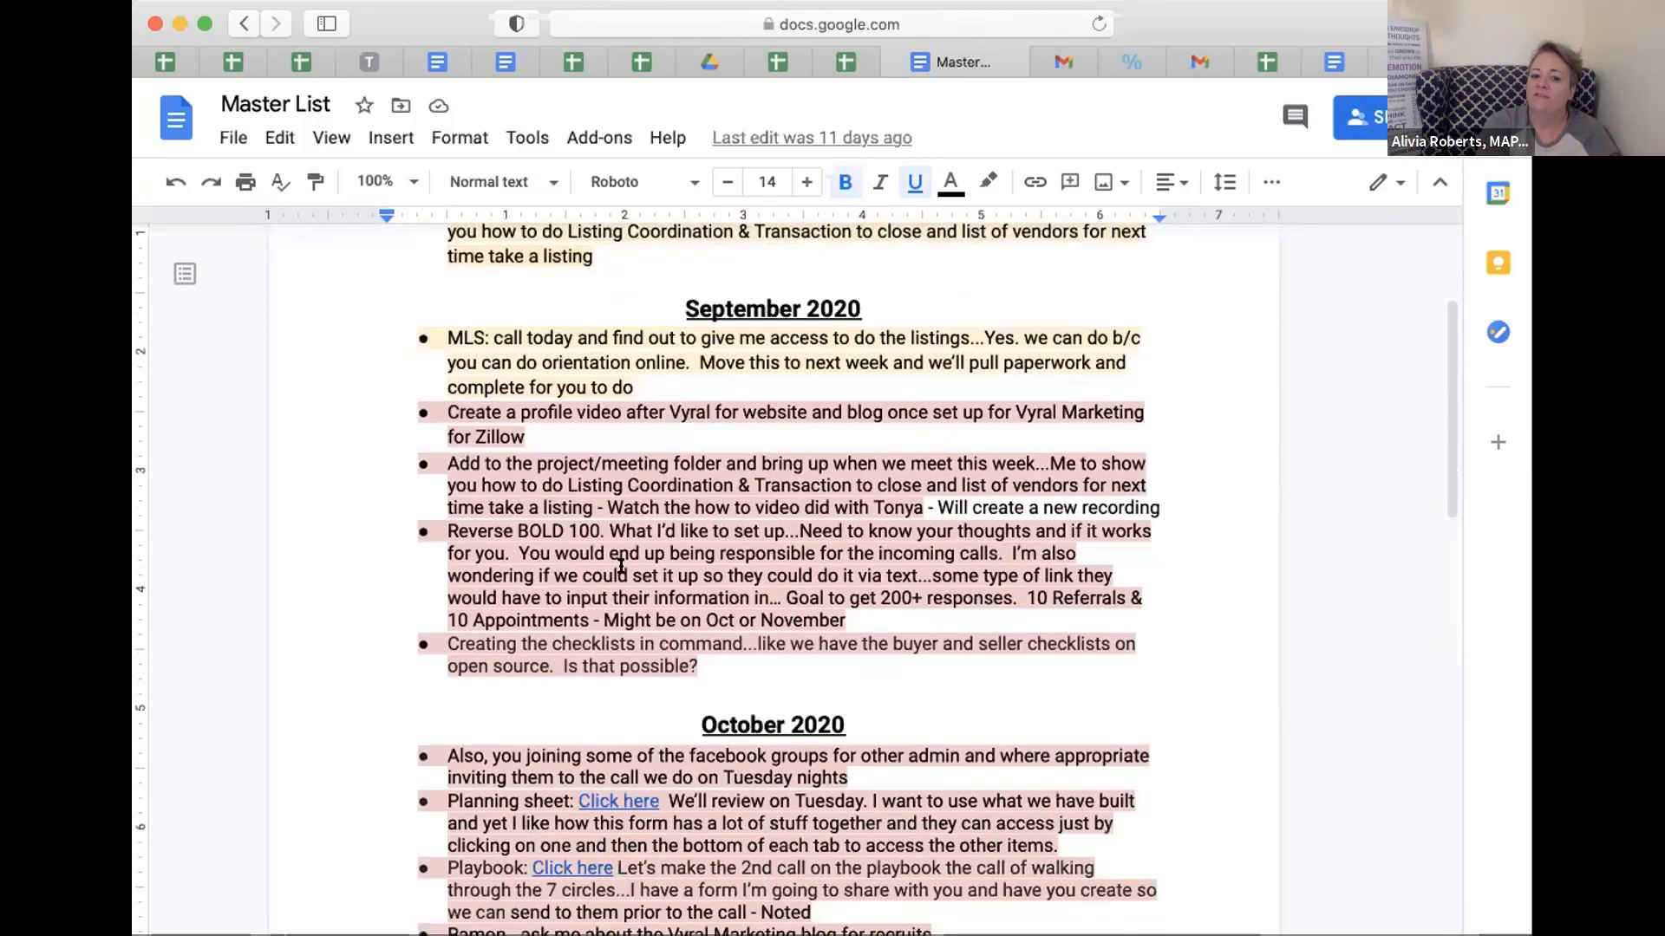
{"action": "scroll", "coordinate": [621, 565], "scroll_direction": "down", "scroll_amount": 4}
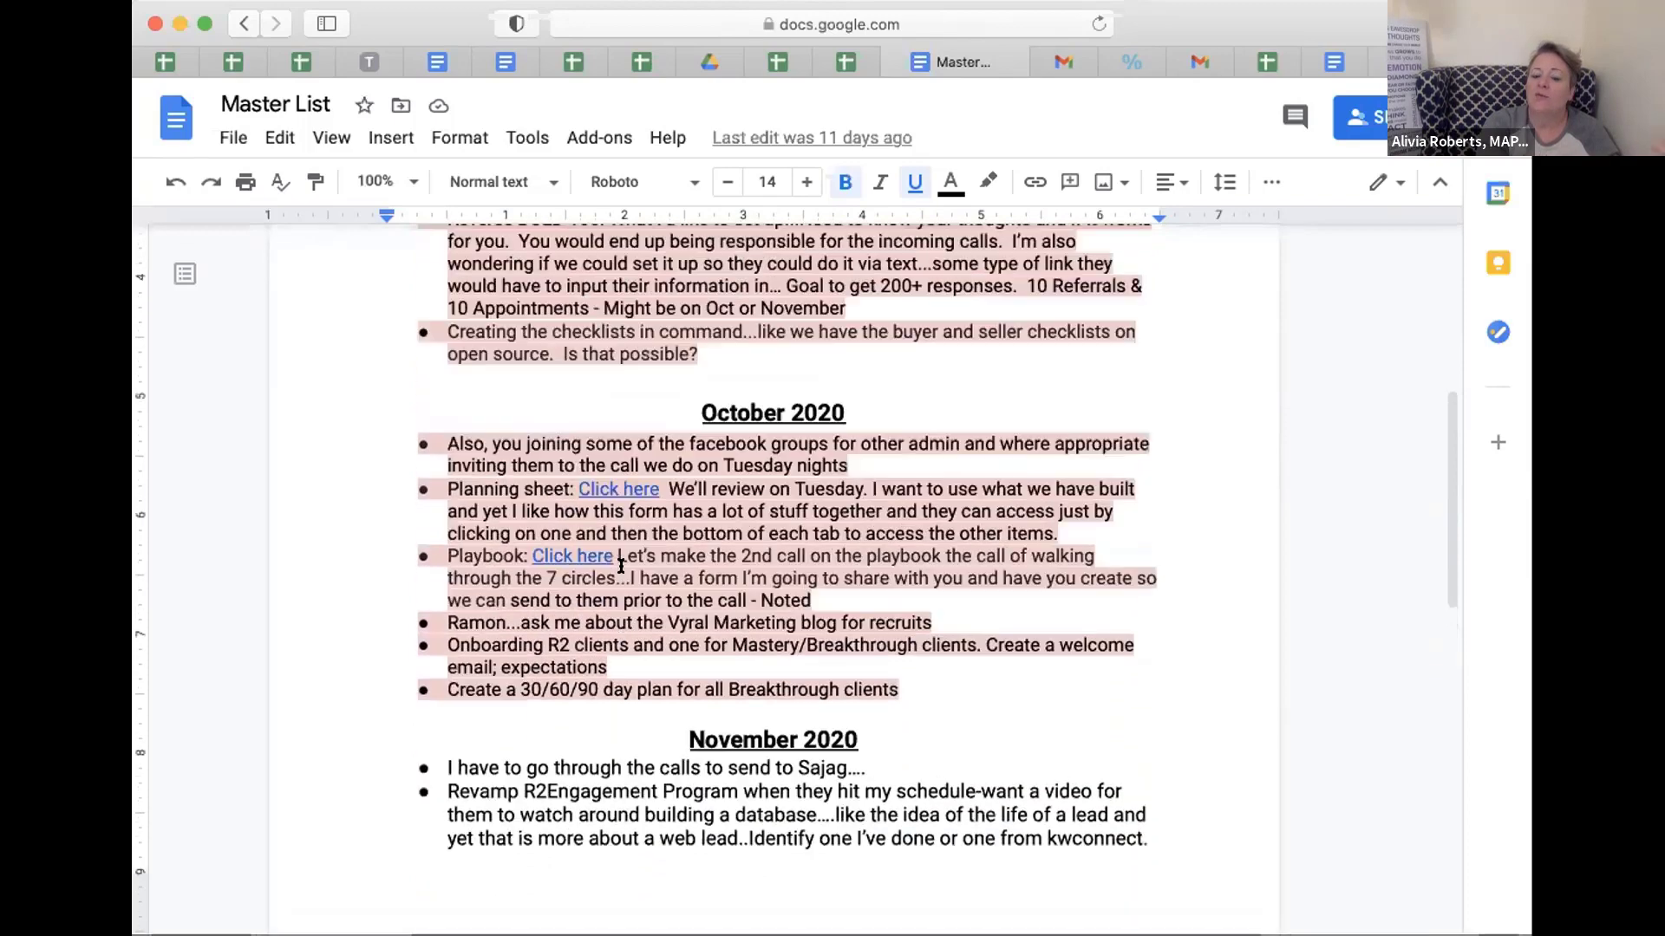
{"action": "scroll", "coordinate": [621, 566], "scroll_direction": "up", "scroll_amount": 5}
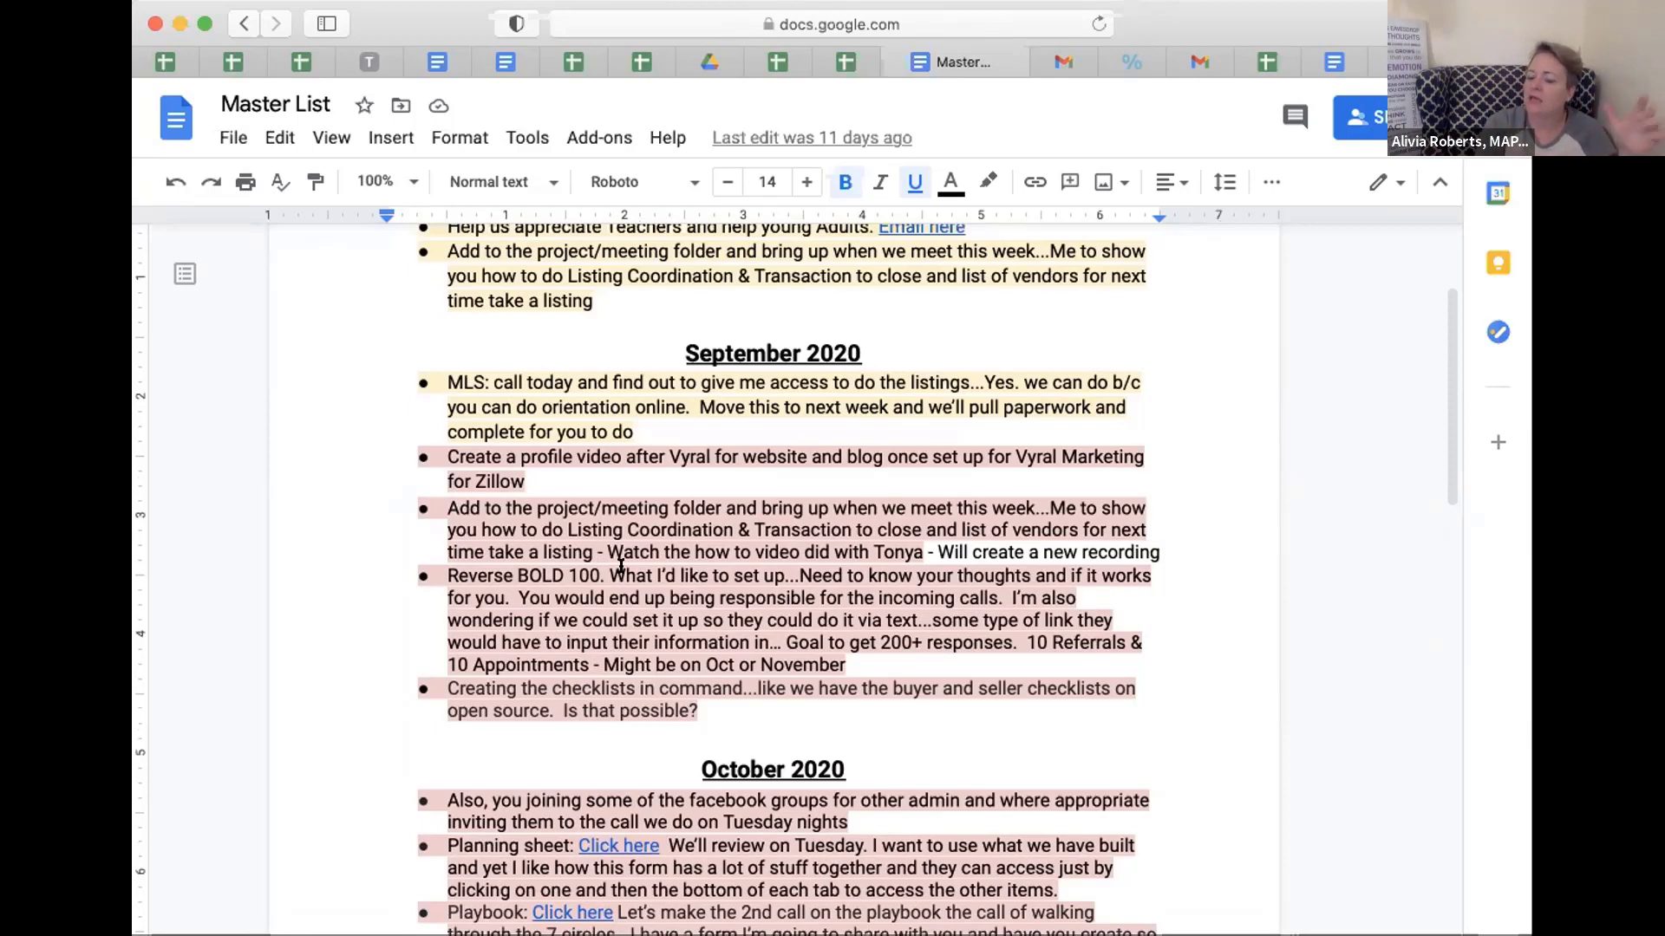
{"action": "scroll", "coordinate": [621, 566], "scroll_direction": "up", "scroll_amount": 3}
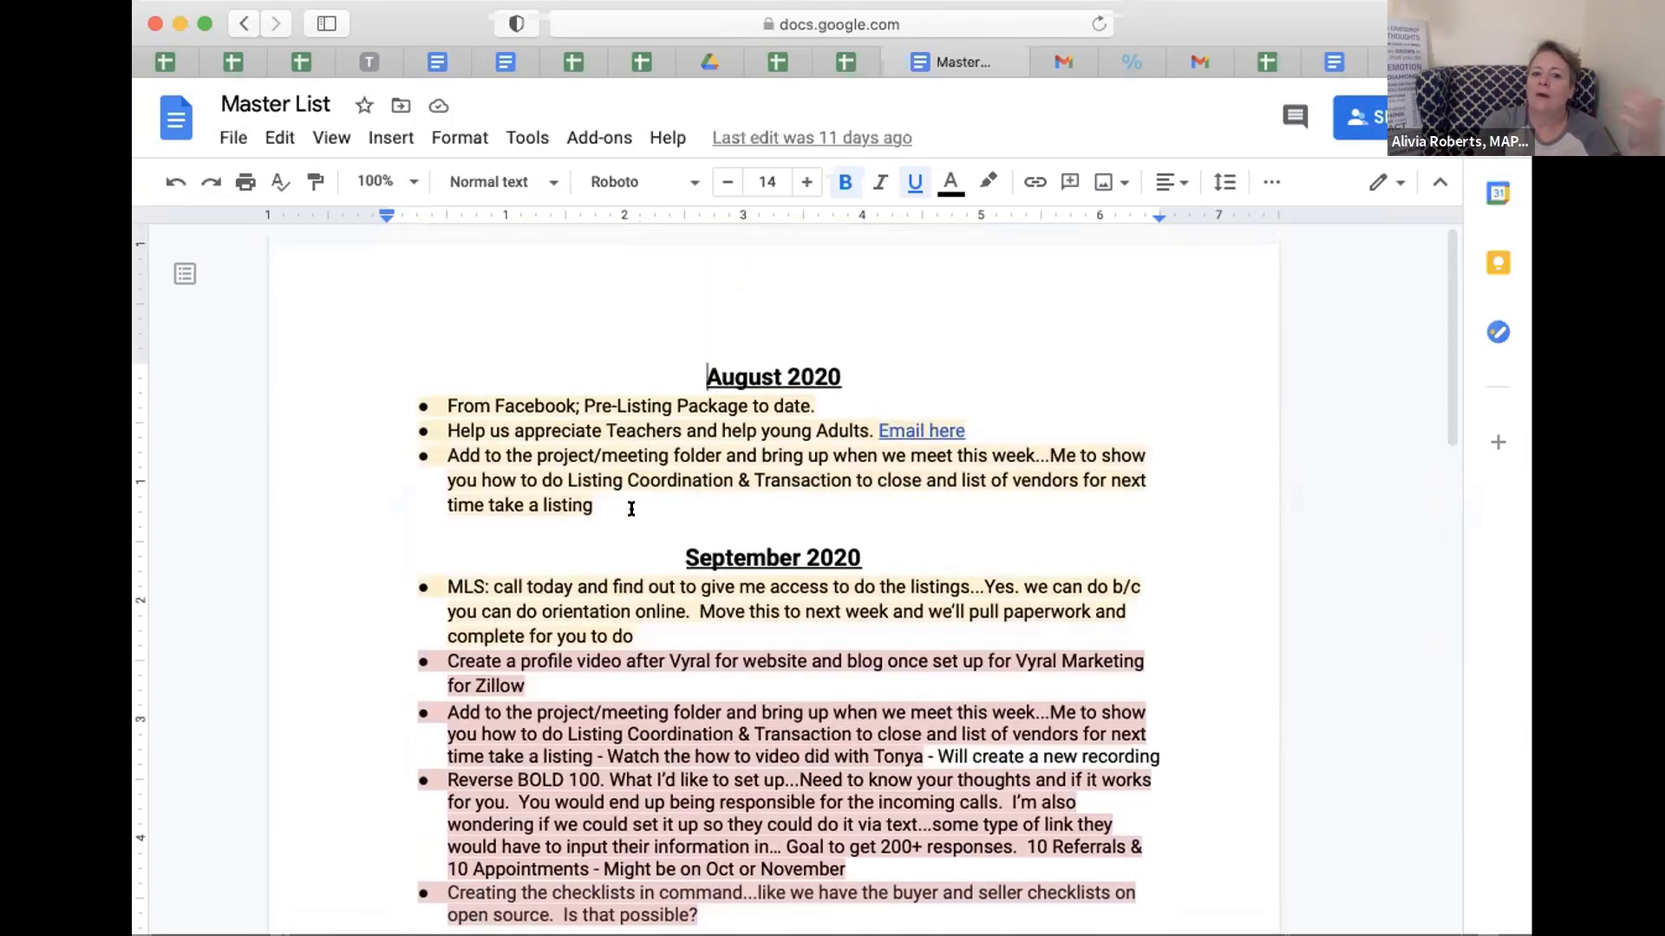
{"action": "scroll", "coordinate": [659, 486], "scroll_direction": "down", "scroll_amount": 1}
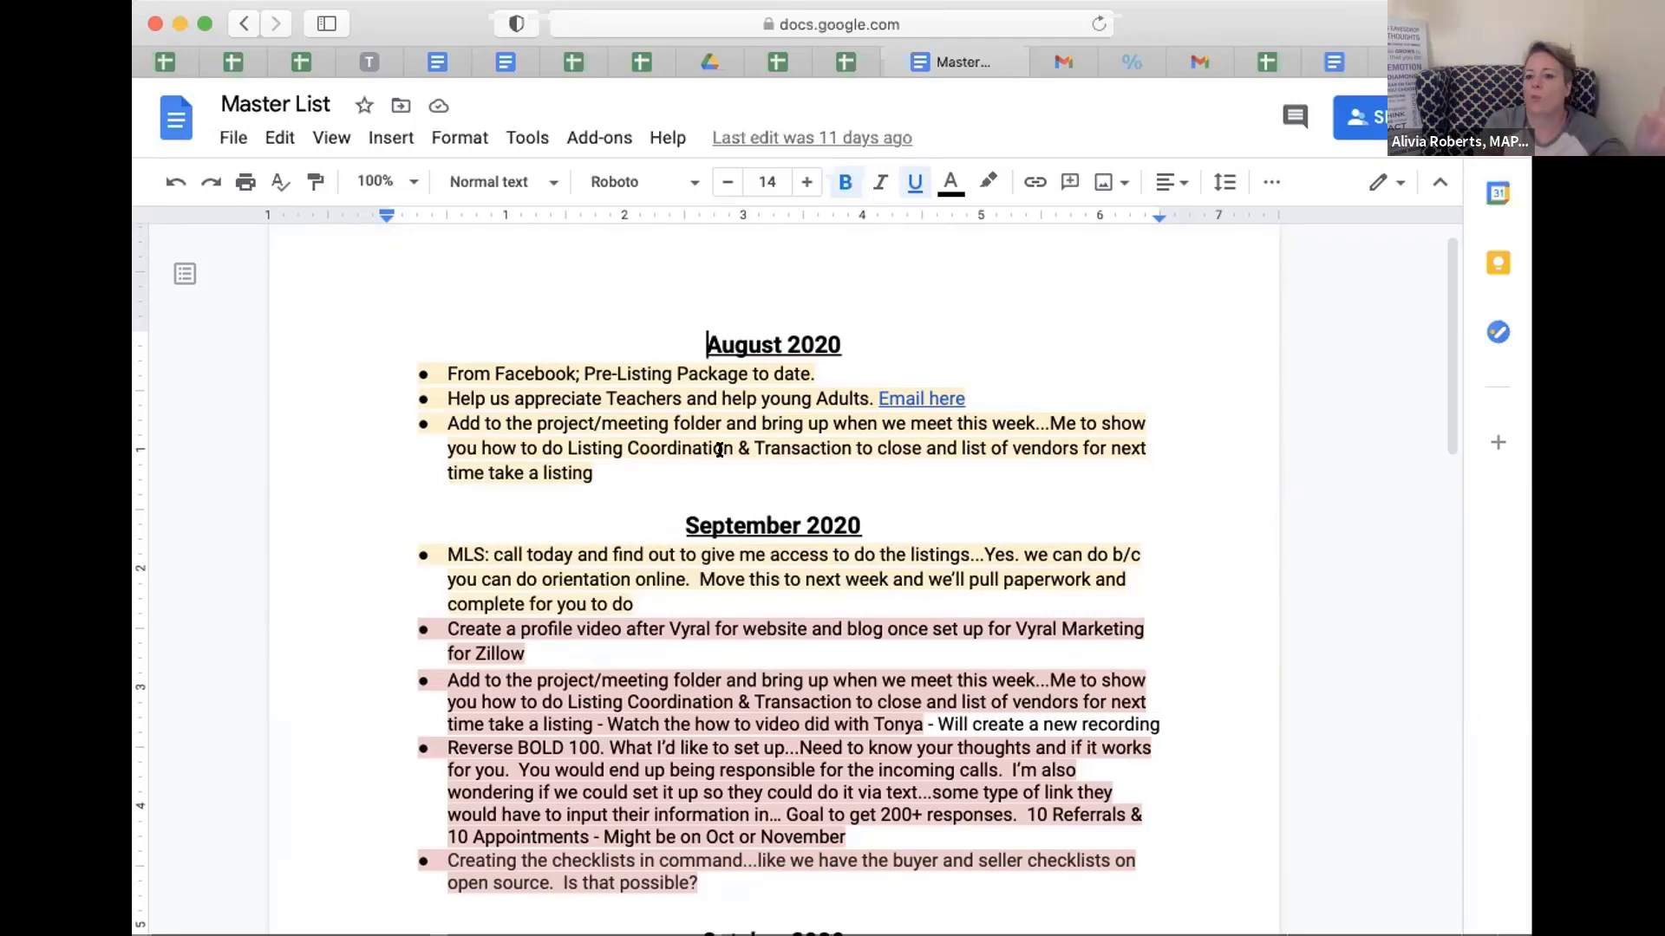
{"action": "scroll", "coordinate": [719, 450], "scroll_direction": "down", "scroll_amount": 5}
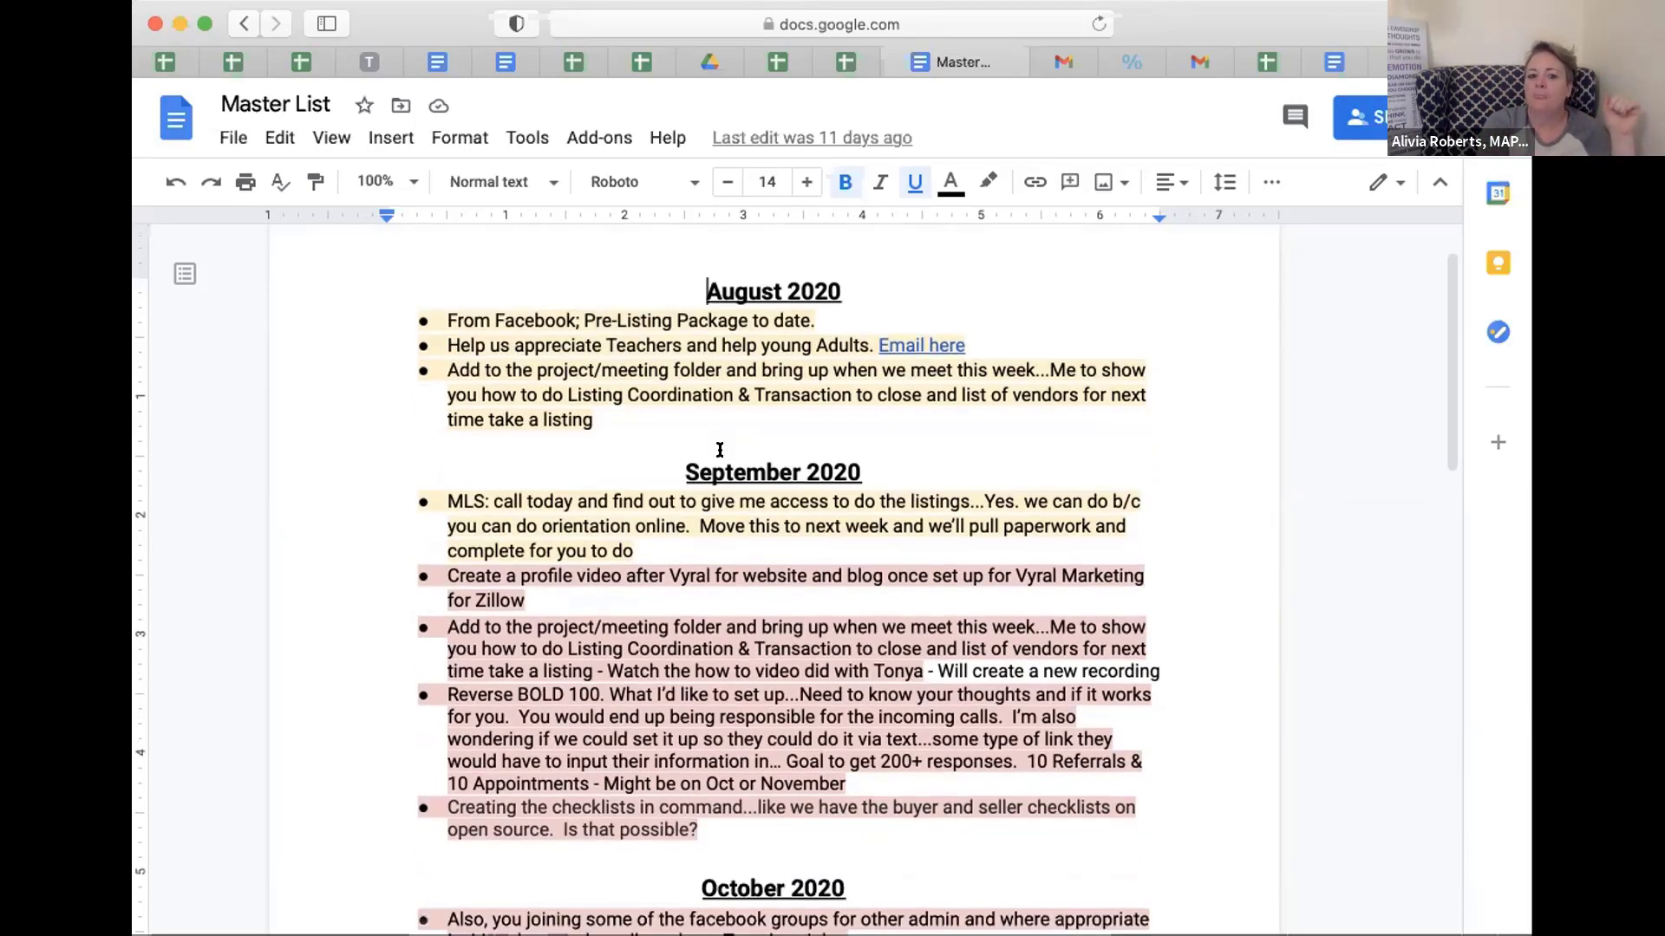
{"action": "scroll", "coordinate": [721, 485], "scroll_direction": "down", "scroll_amount": 12}
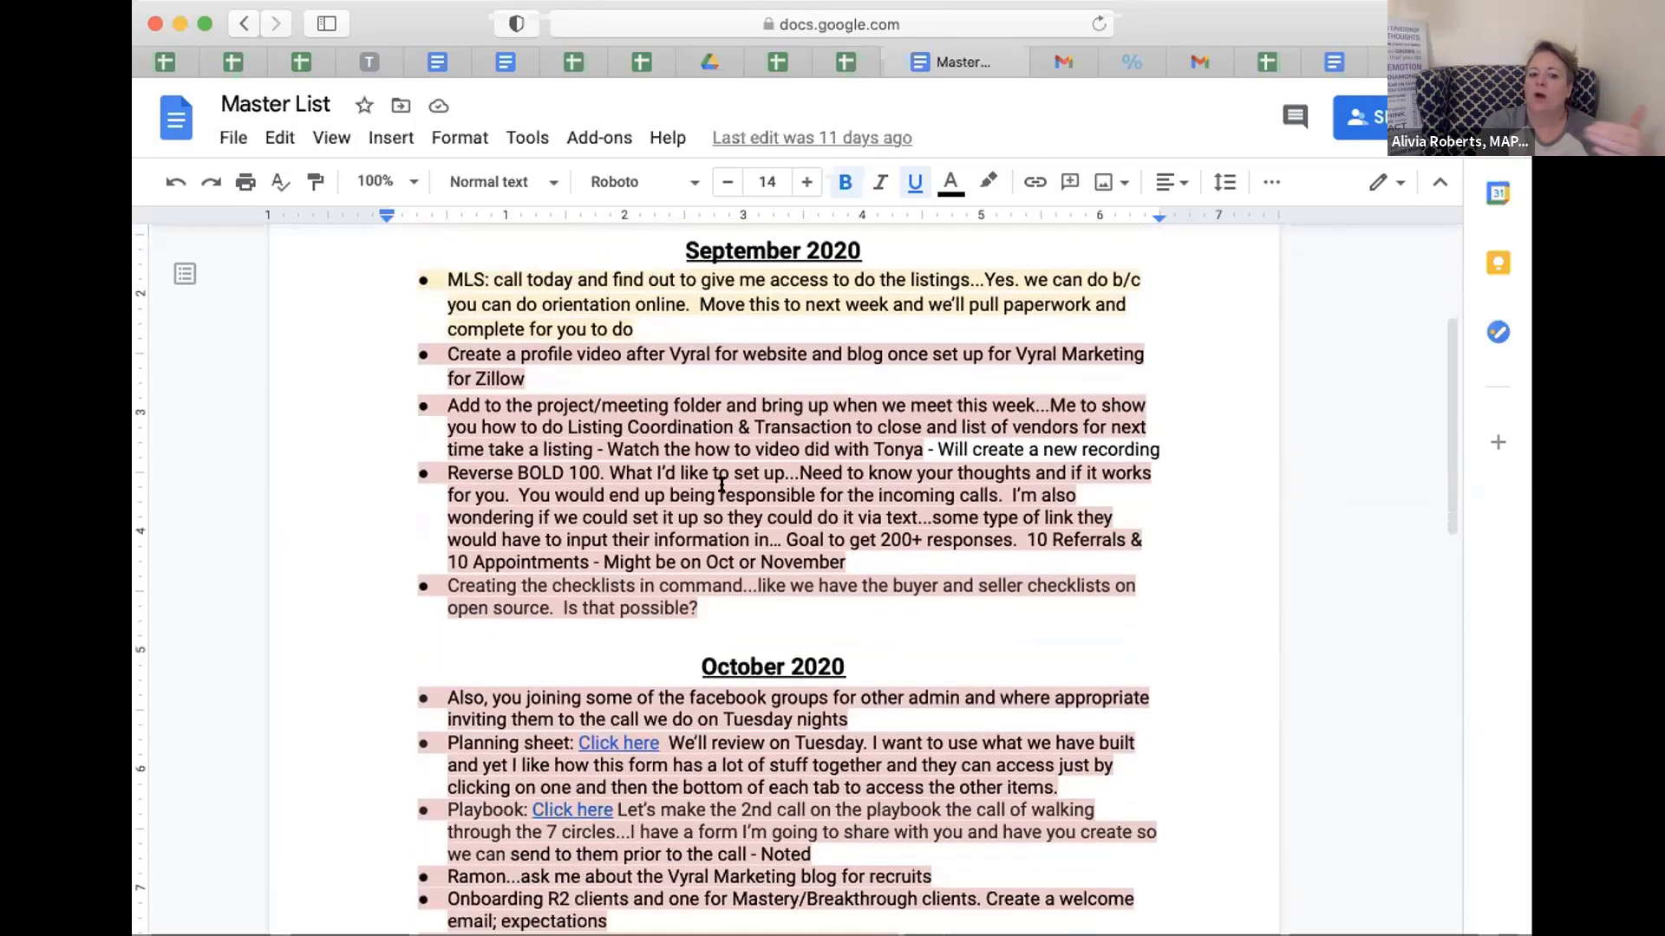
Step: Review the Master List's notes from September through the end of November 2020 and return to the August 2020 heading
{"action": "scroll", "coordinate": [721, 484], "scroll_direction": "down", "scroll_amount": 1}
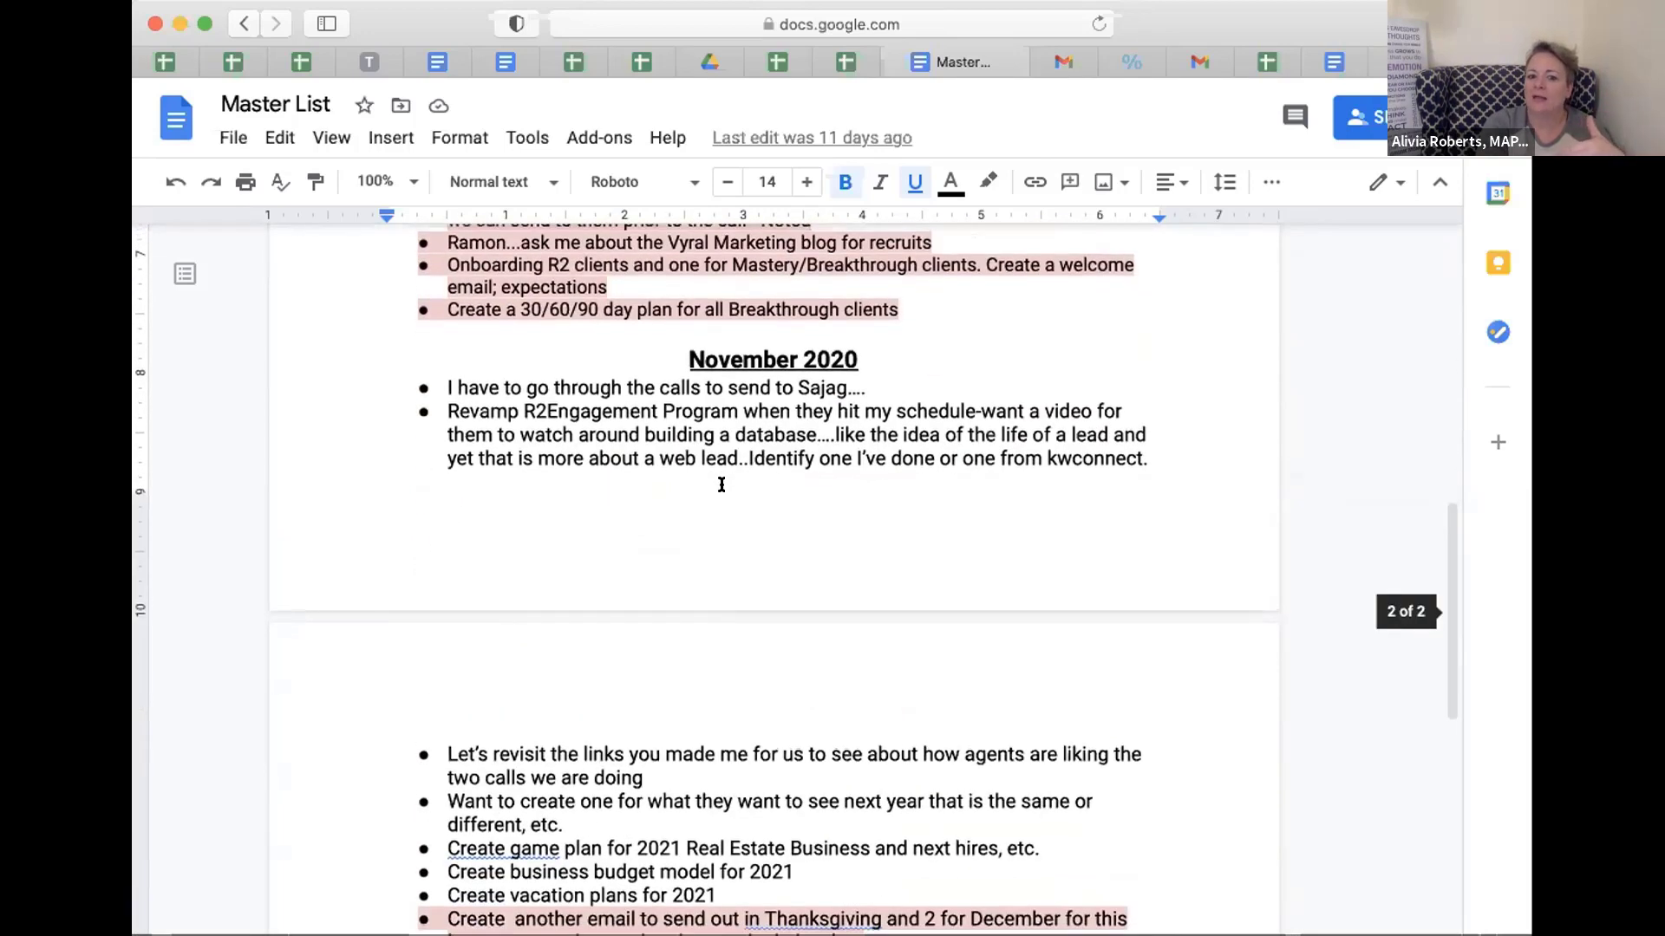
{"action": "scroll", "coordinate": [722, 485], "scroll_direction": "down", "scroll_amount": 5}
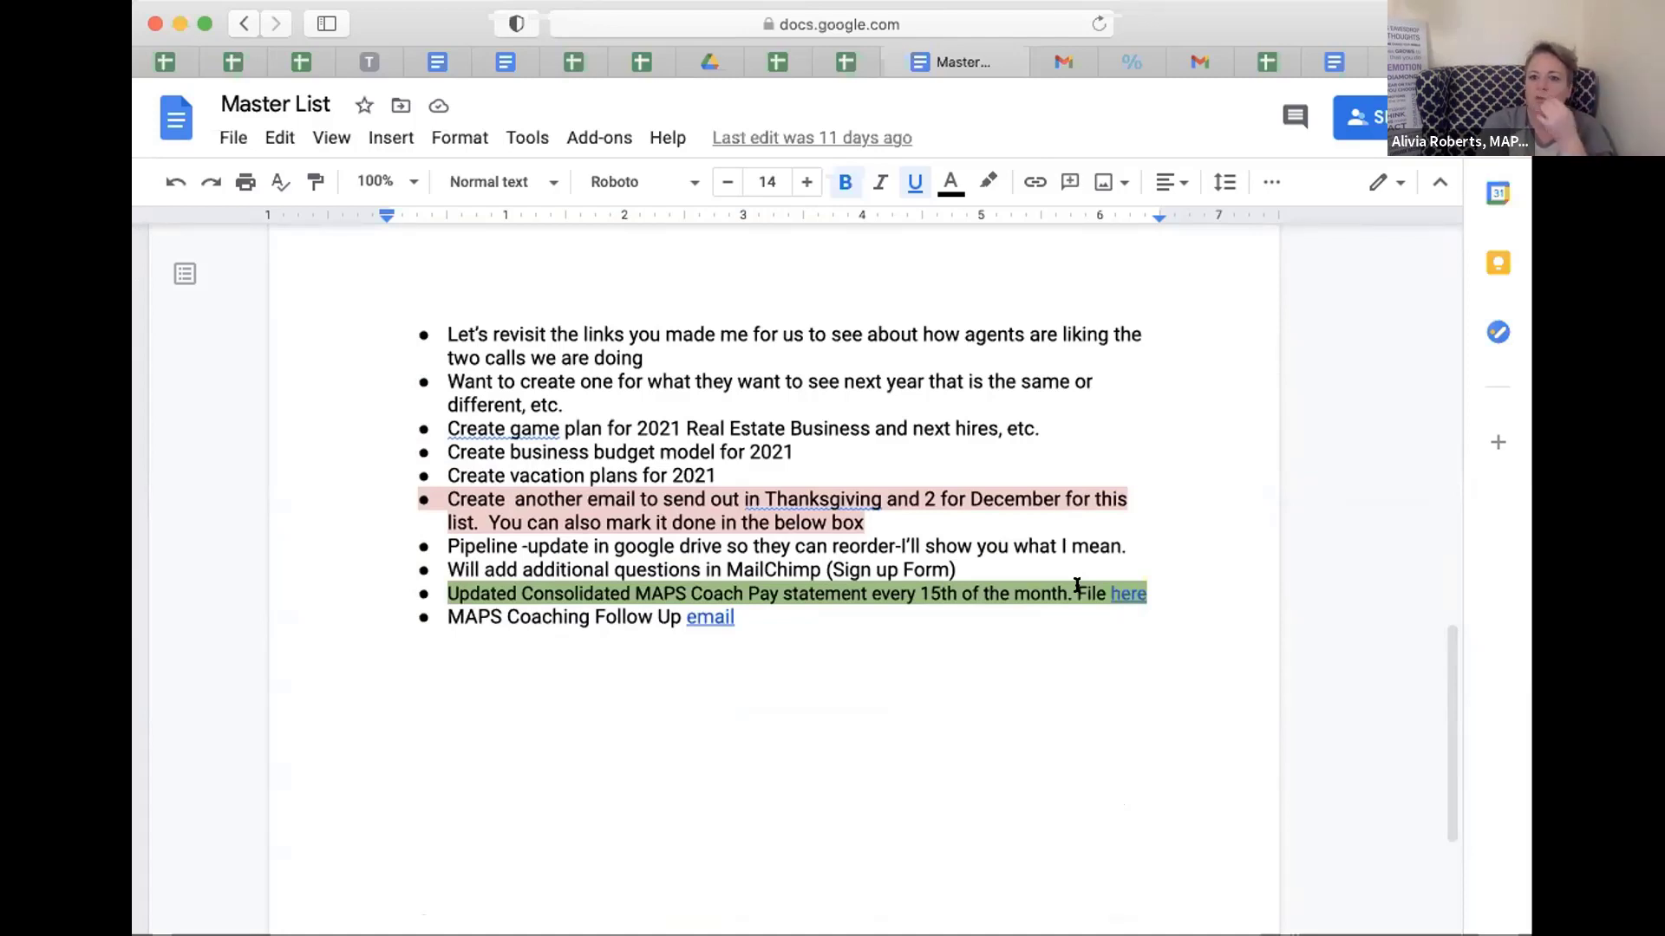
{"action": "scroll", "coordinate": [1077, 587], "scroll_direction": "up", "scroll_amount": 20}
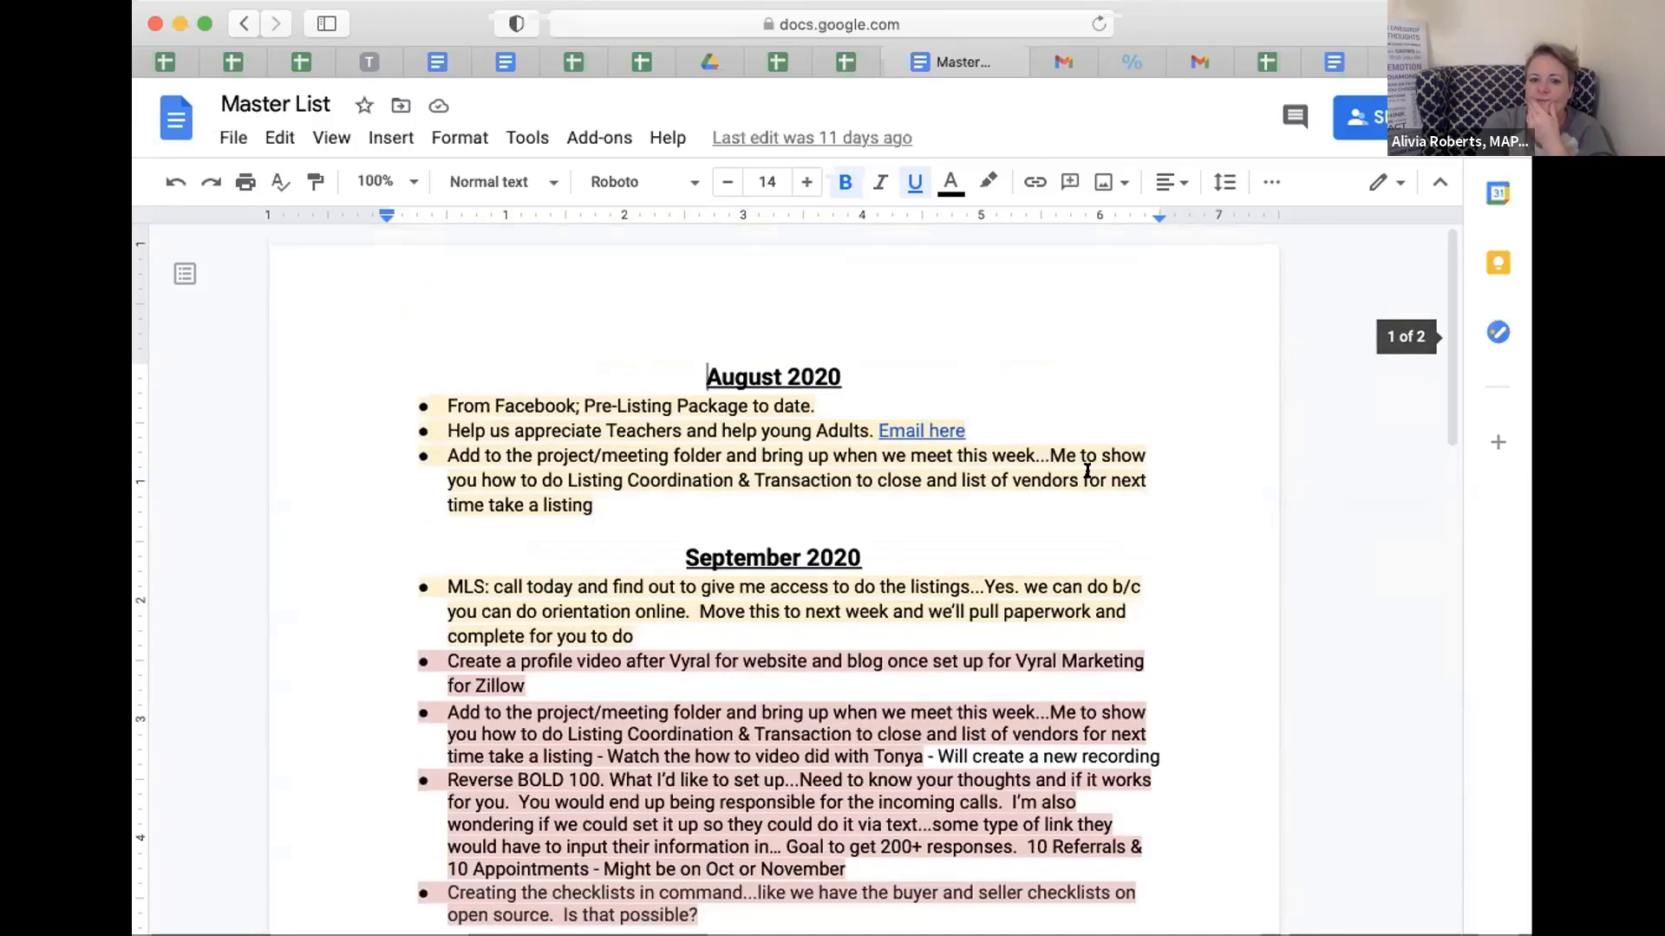
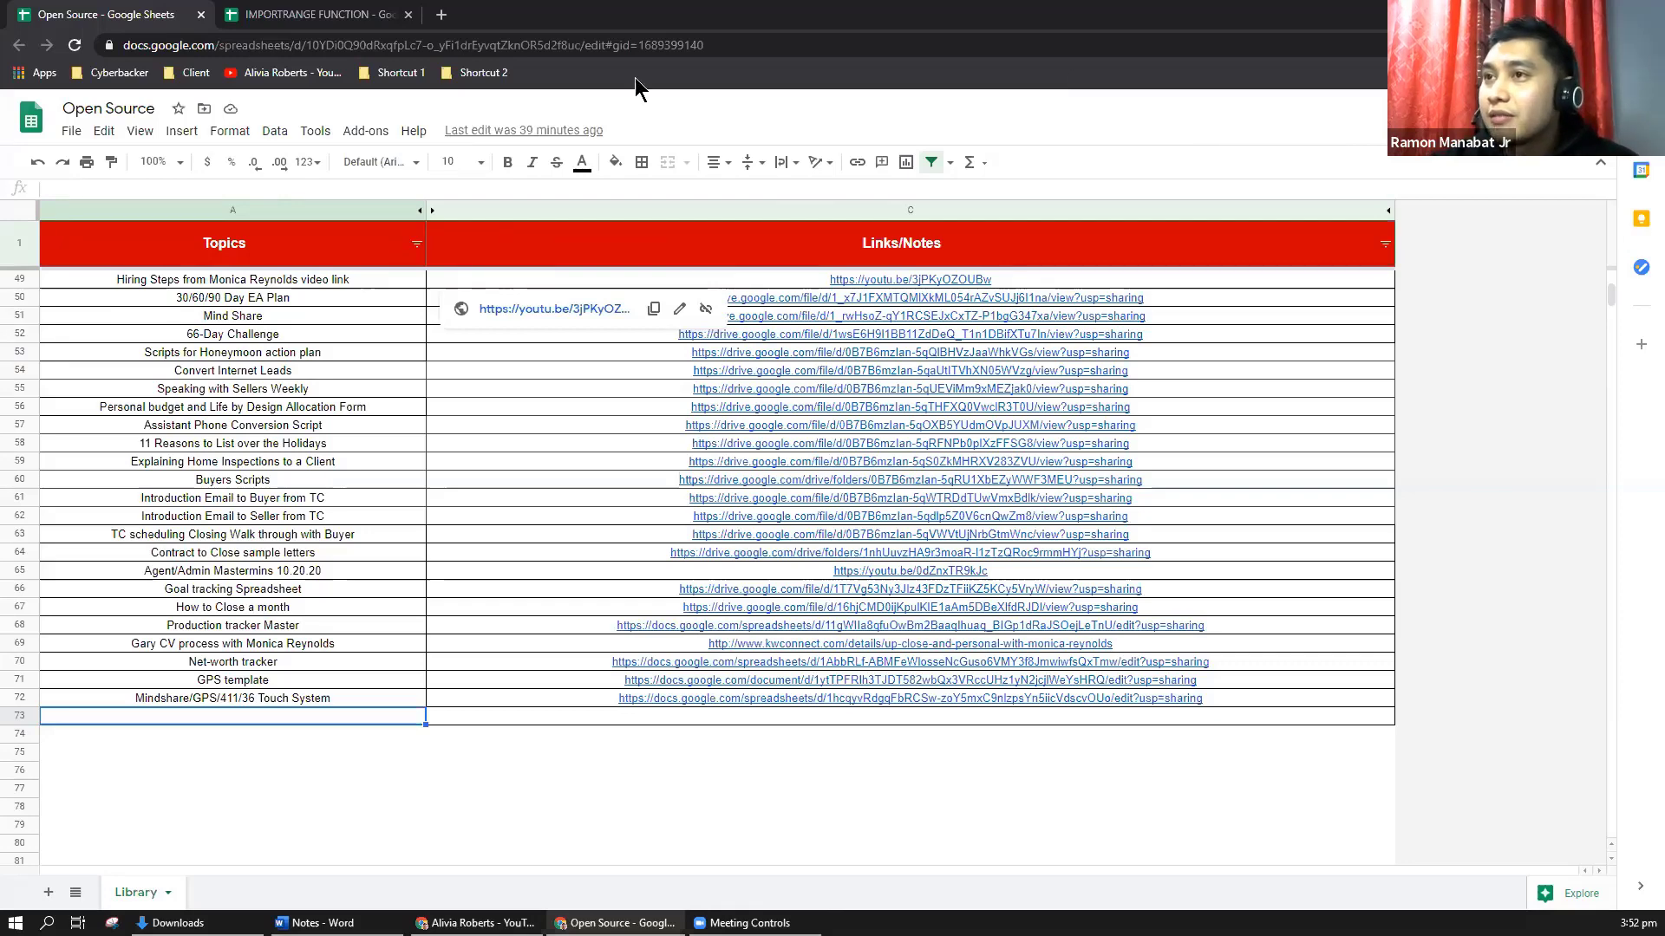
Step: Switch to the IMPORTRANGE FUNCTION spreadsheet and look over its empty Sheet1
{"action": "left_click", "coordinate": [228, 14]}
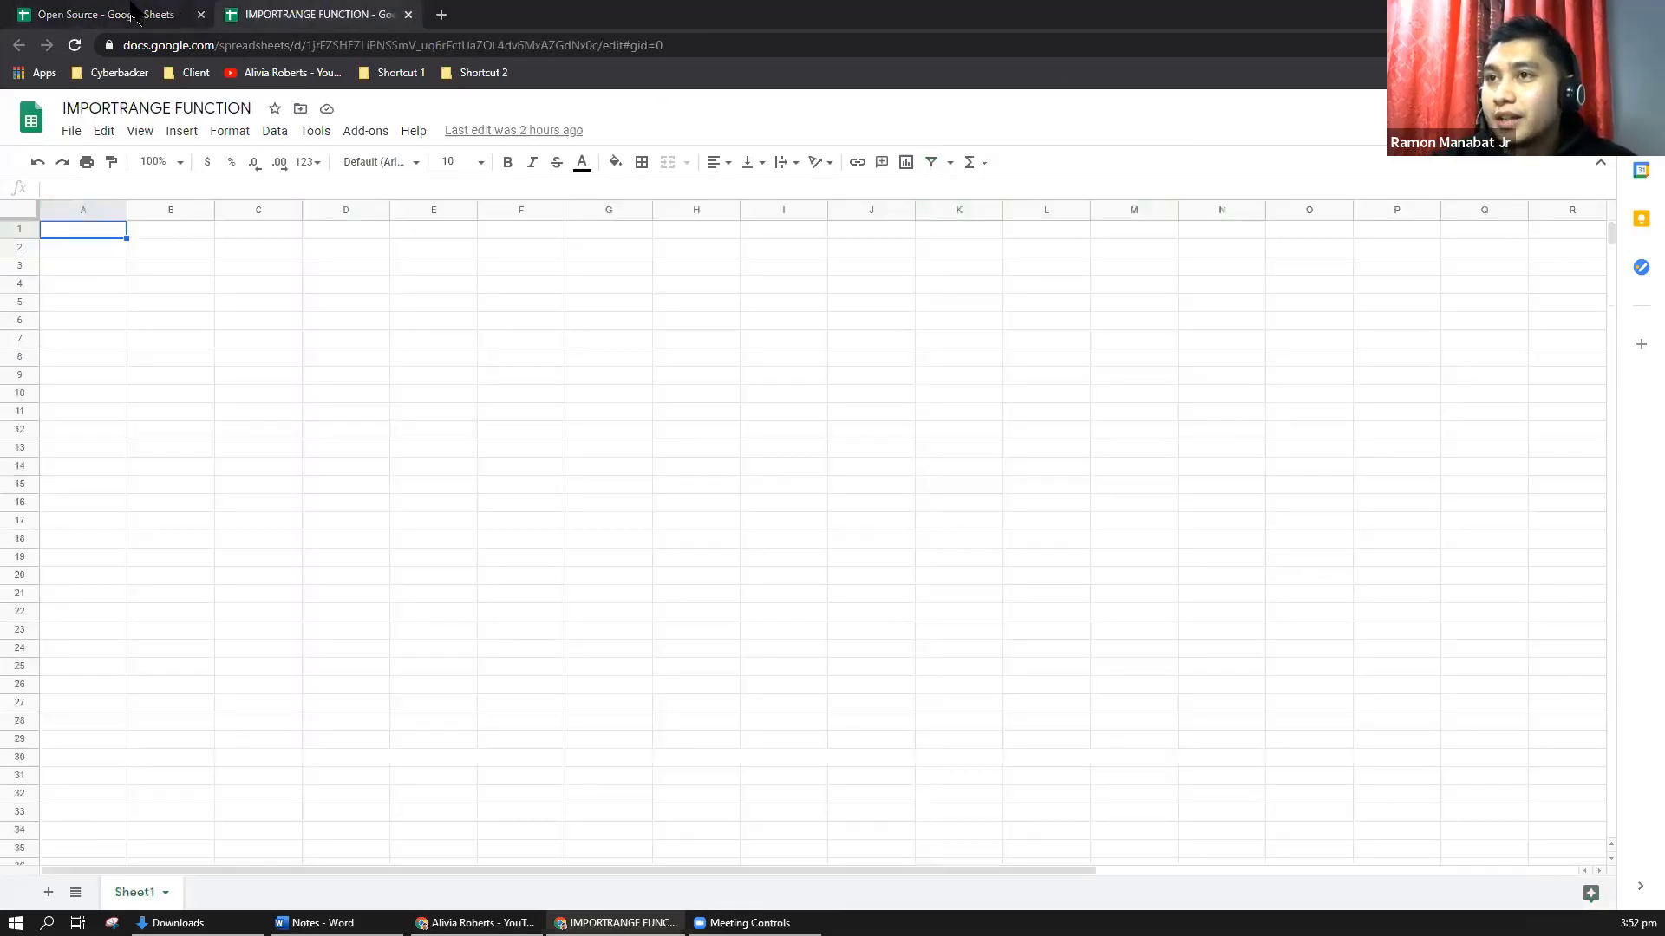
{"action": "left_click", "coordinate": [349, 338]}
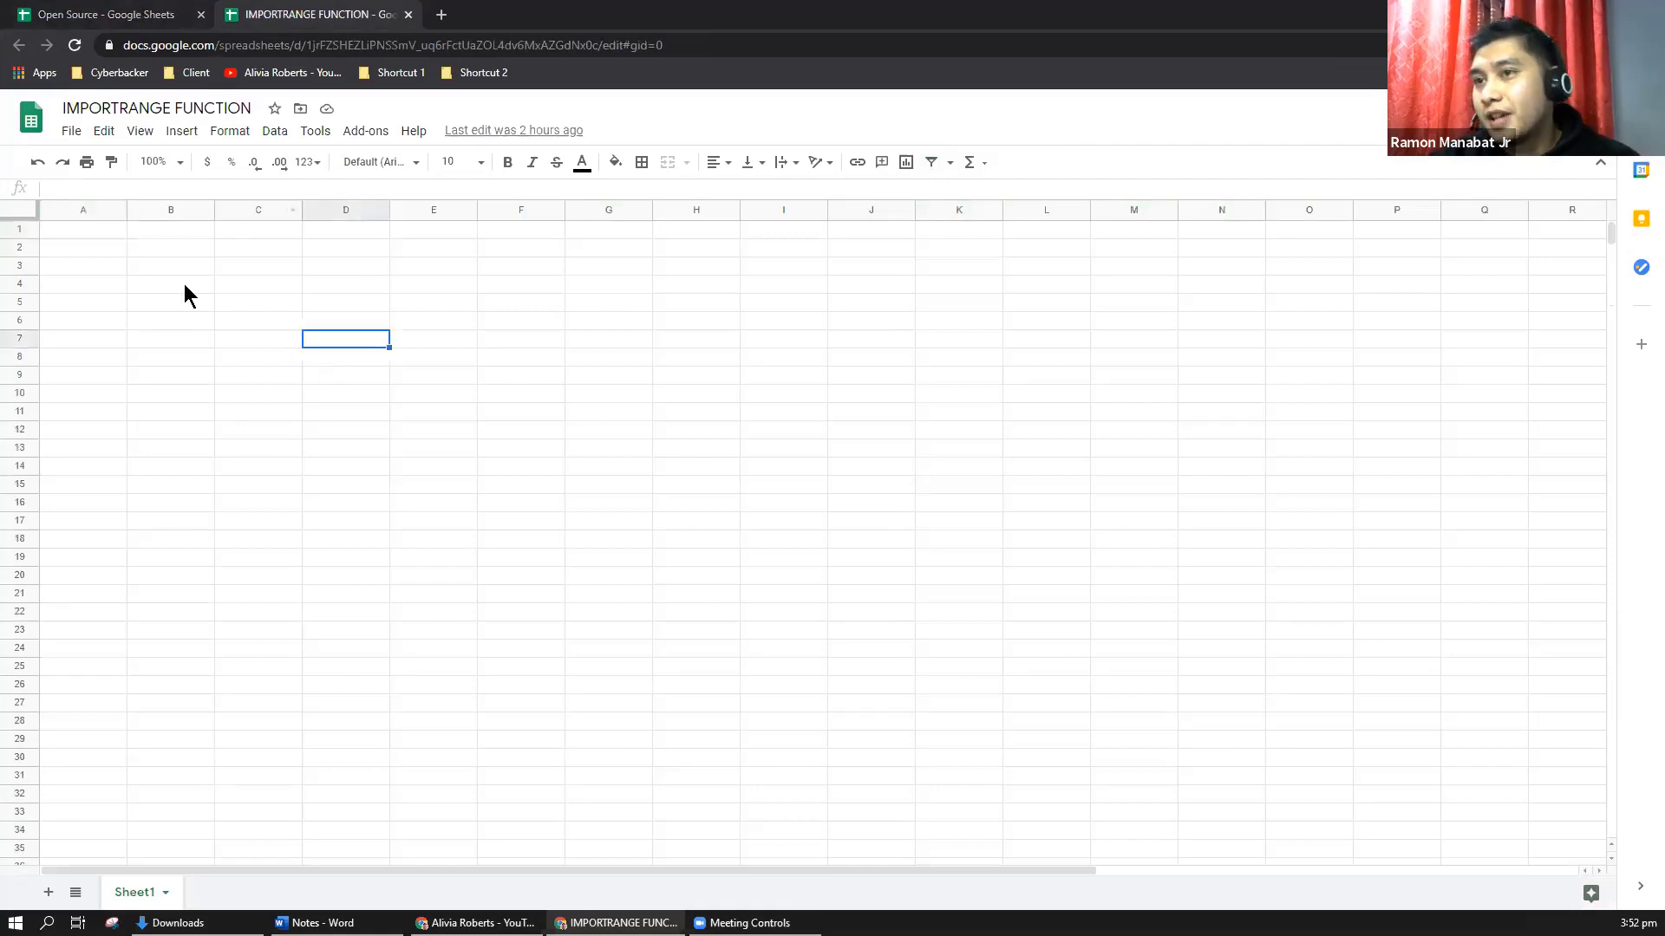
{"action": "key", "text": "Up"}
{"action": "key", "text": "Left"}
{"action": "key", "text": "ctrl+Home"}
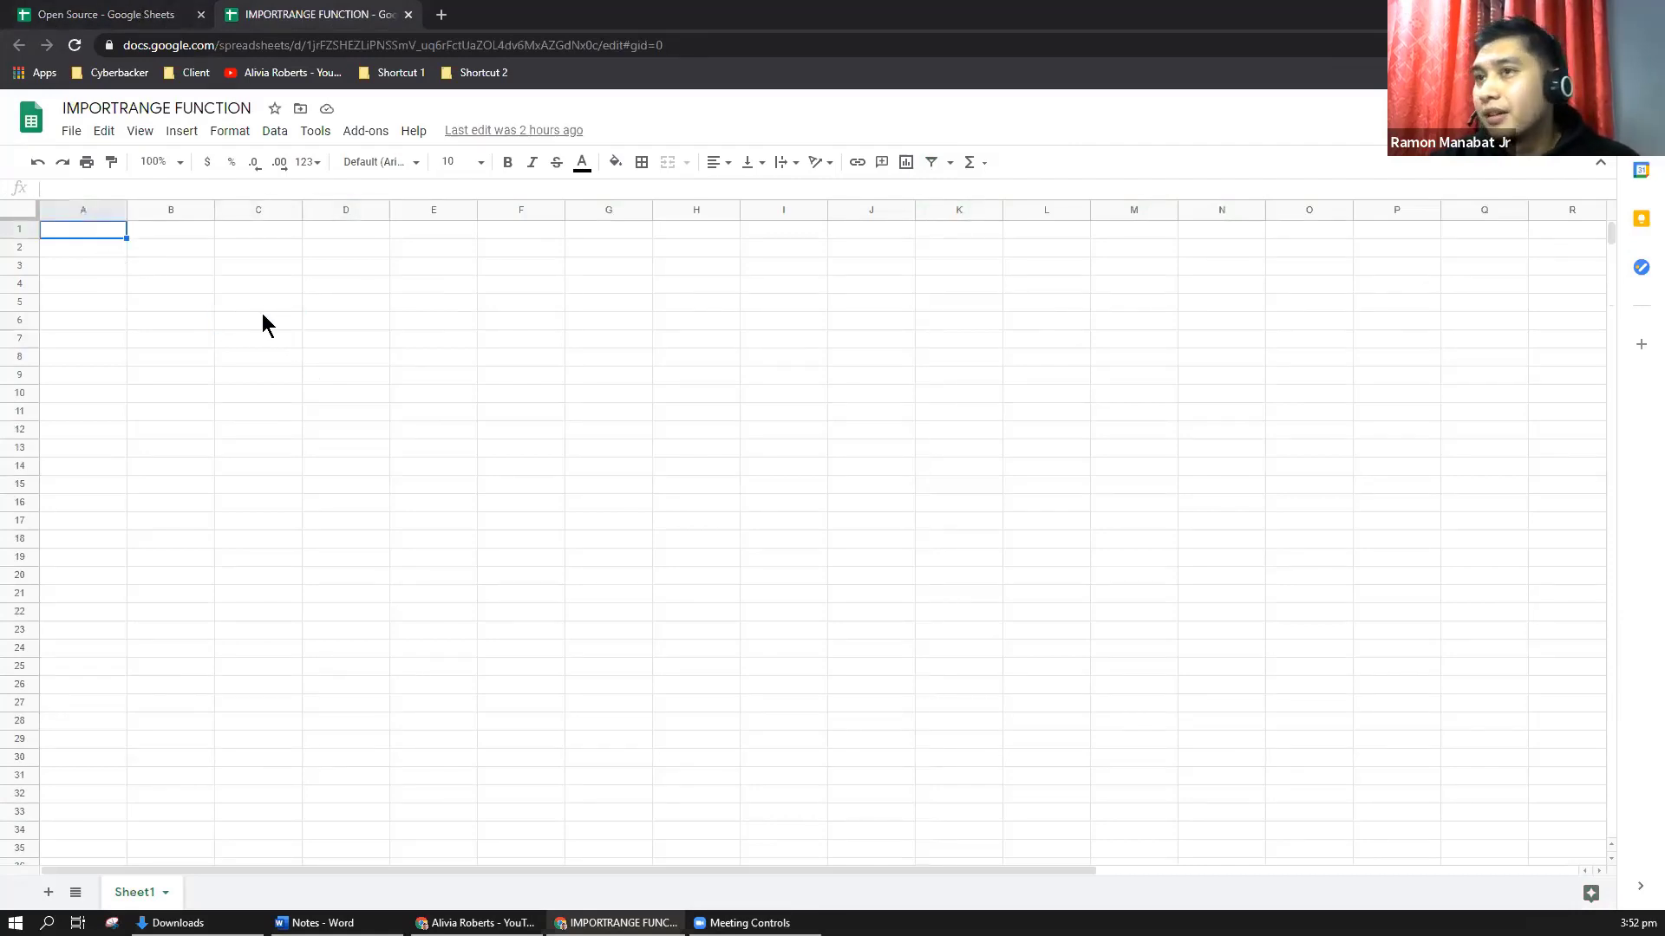
{"action": "left_click", "coordinate": [260, 323]}
Step: Add the topic Test in cell A73 of the Open Source library and return to cell A1 of the IMPORTRANGE FUNCTION spreadsheet
{"action": "key", "text": "ctrl+shift+Tab"}
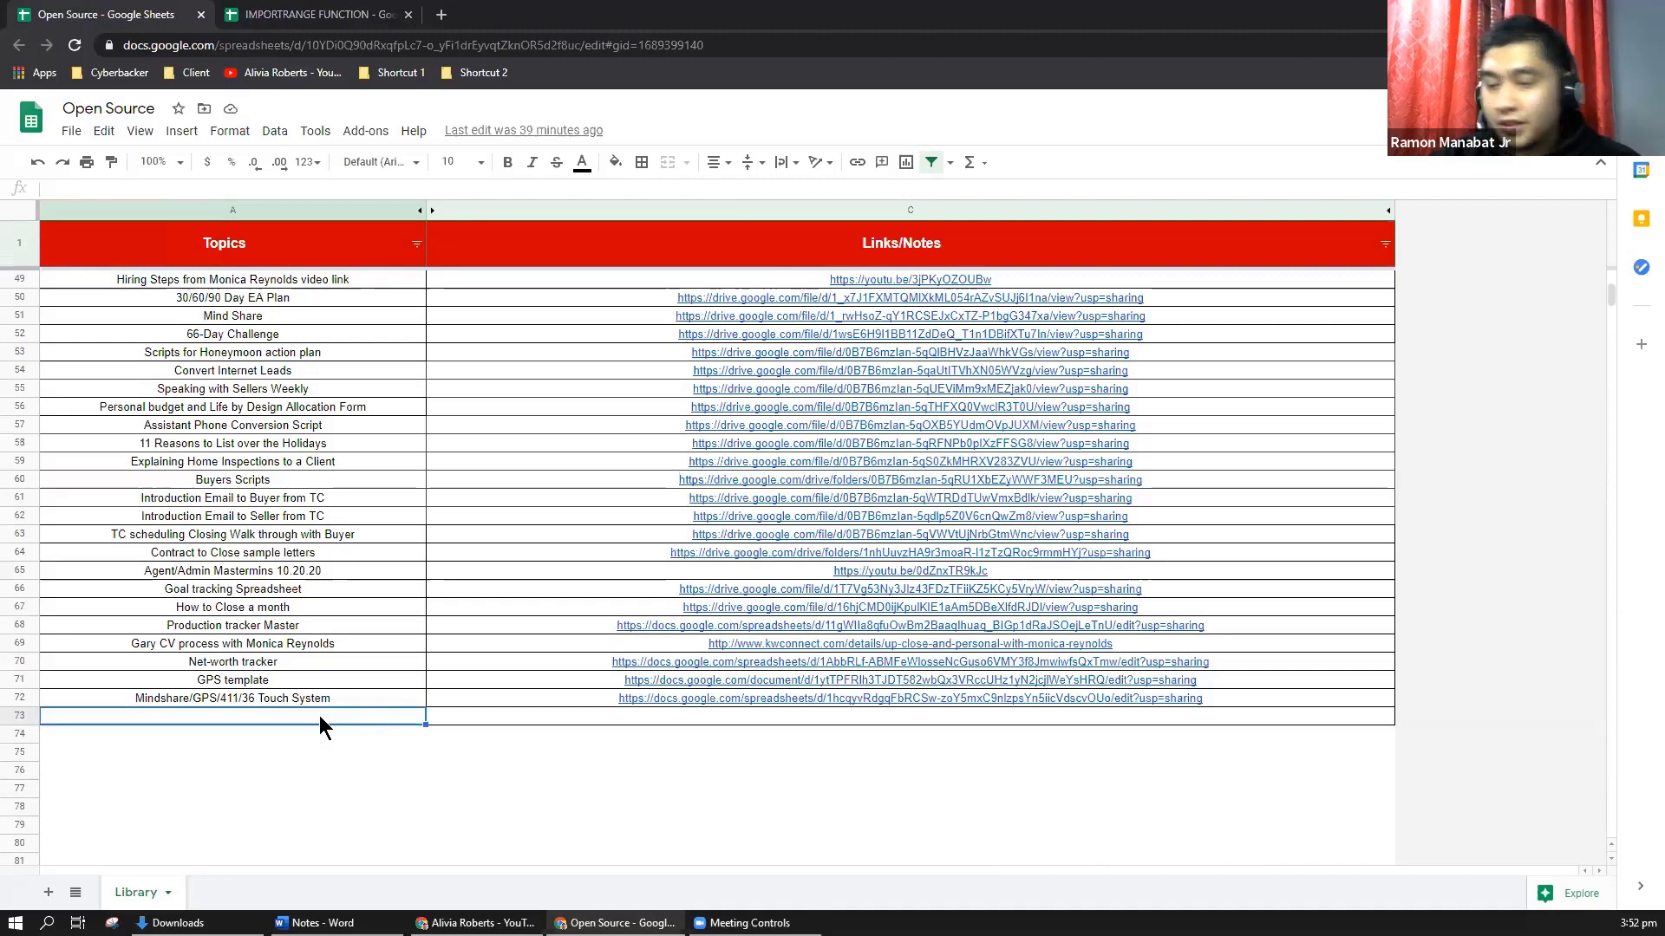
{"action": "type", "text": "Test"}
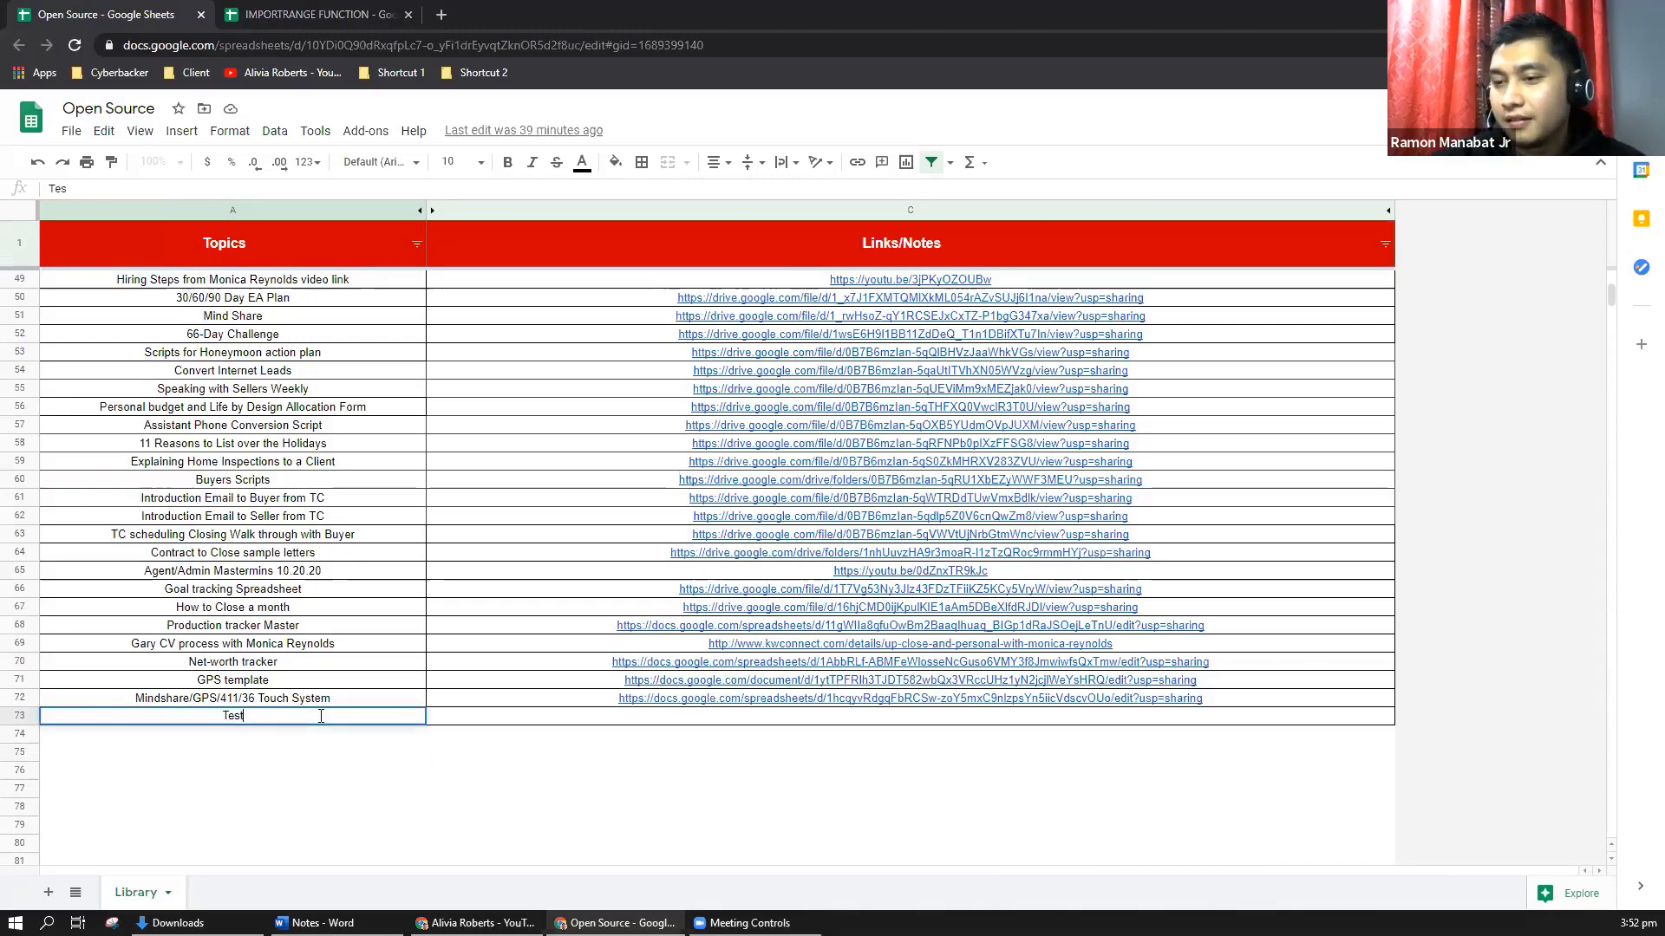
{"action": "left_click", "coordinate": [327, 715]}
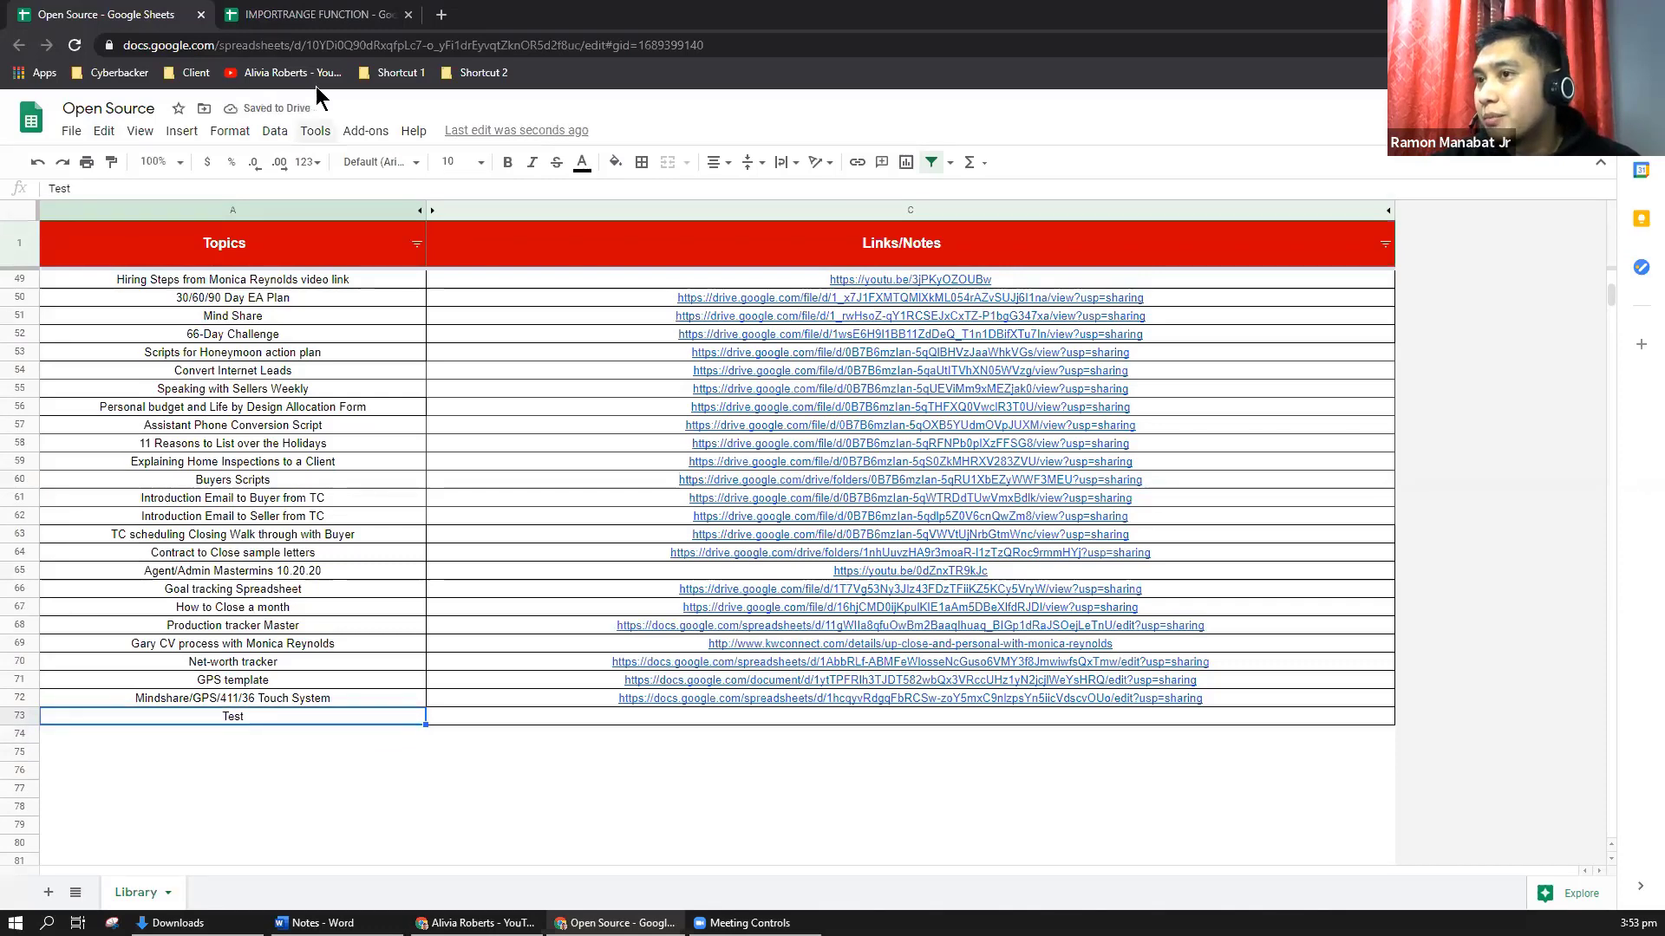
{"action": "key", "text": "ctrl+Tab"}
{"action": "key", "text": "ctrl+Home"}
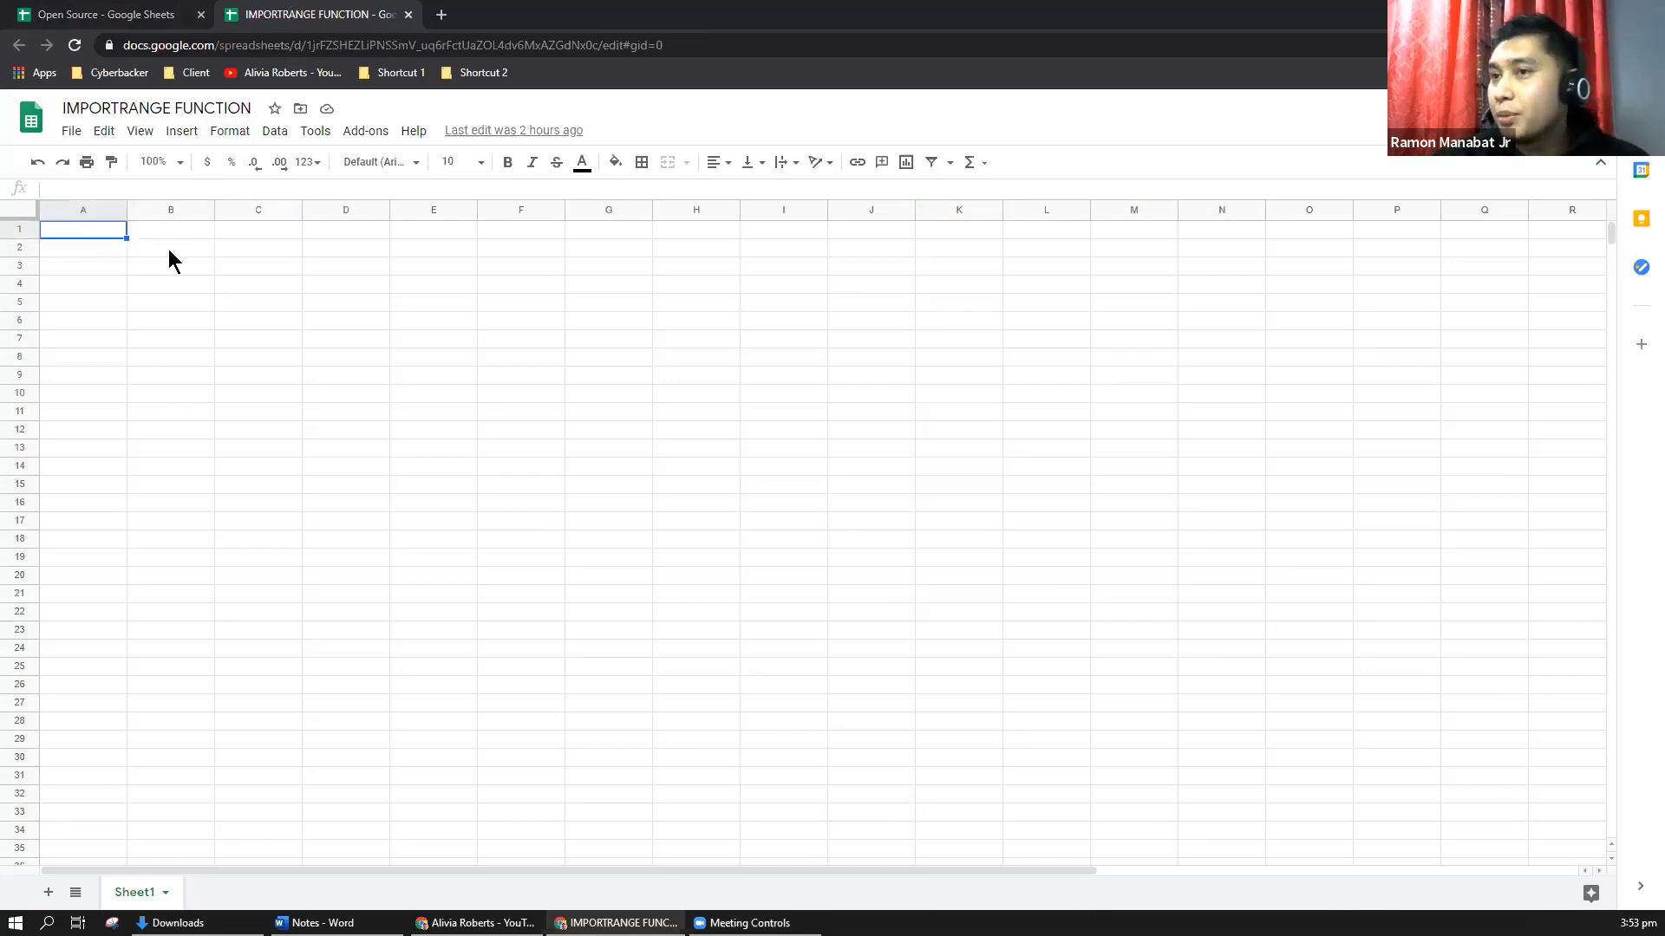
{"action": "type", "text": "="}
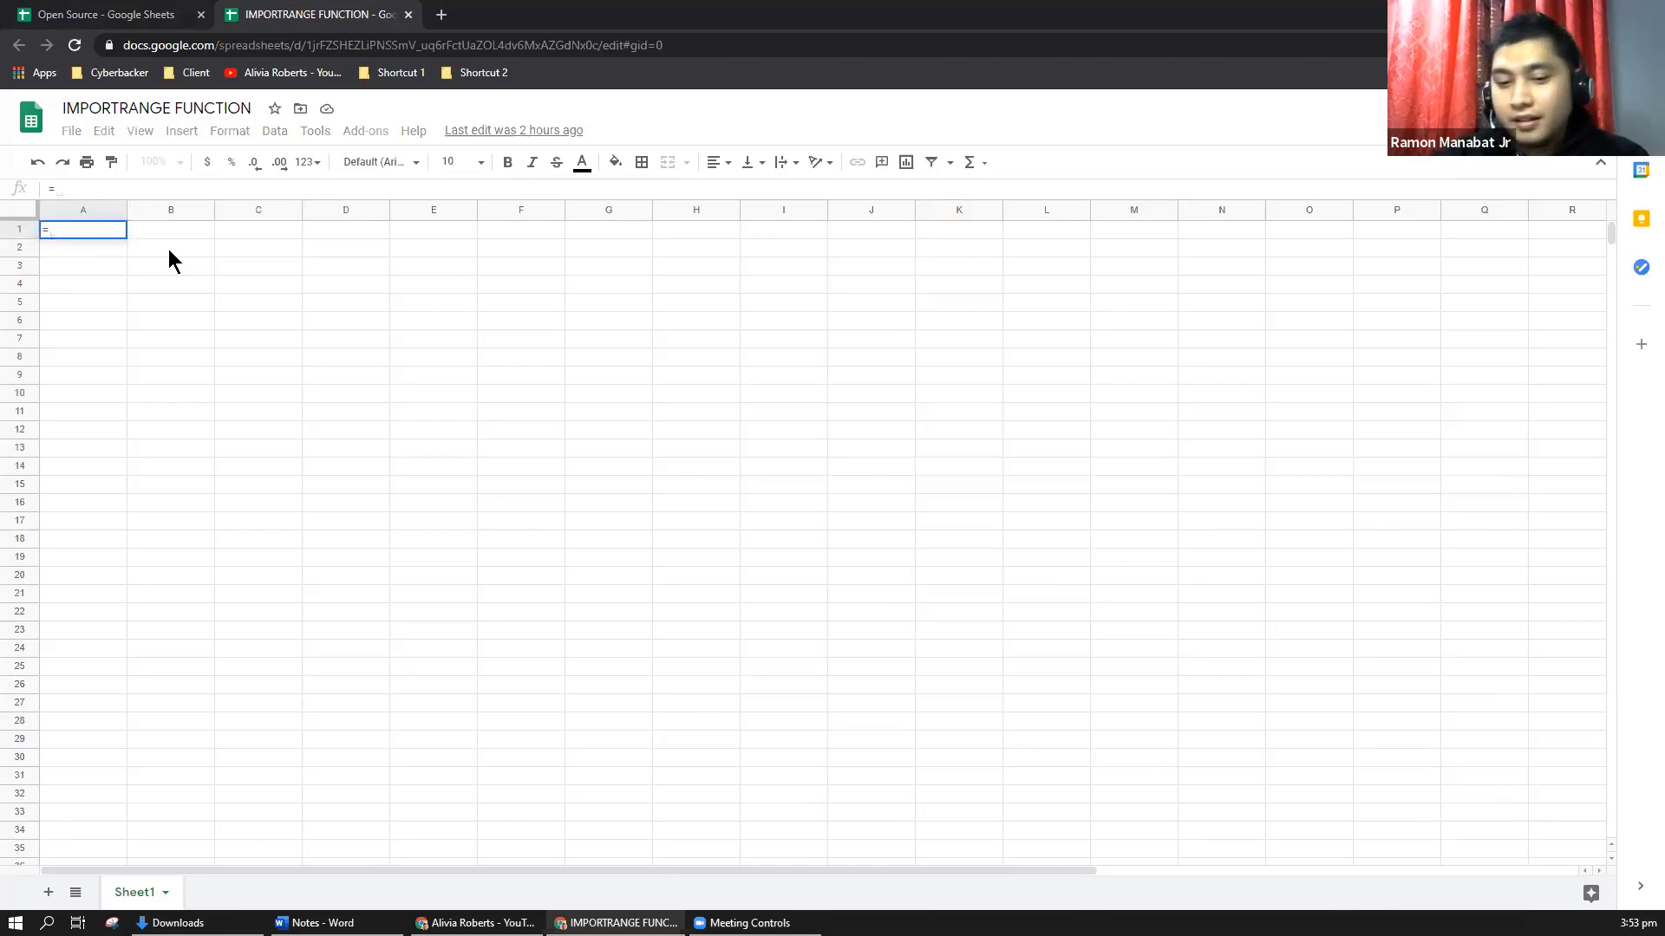
{"action": "type", "text": "im"}
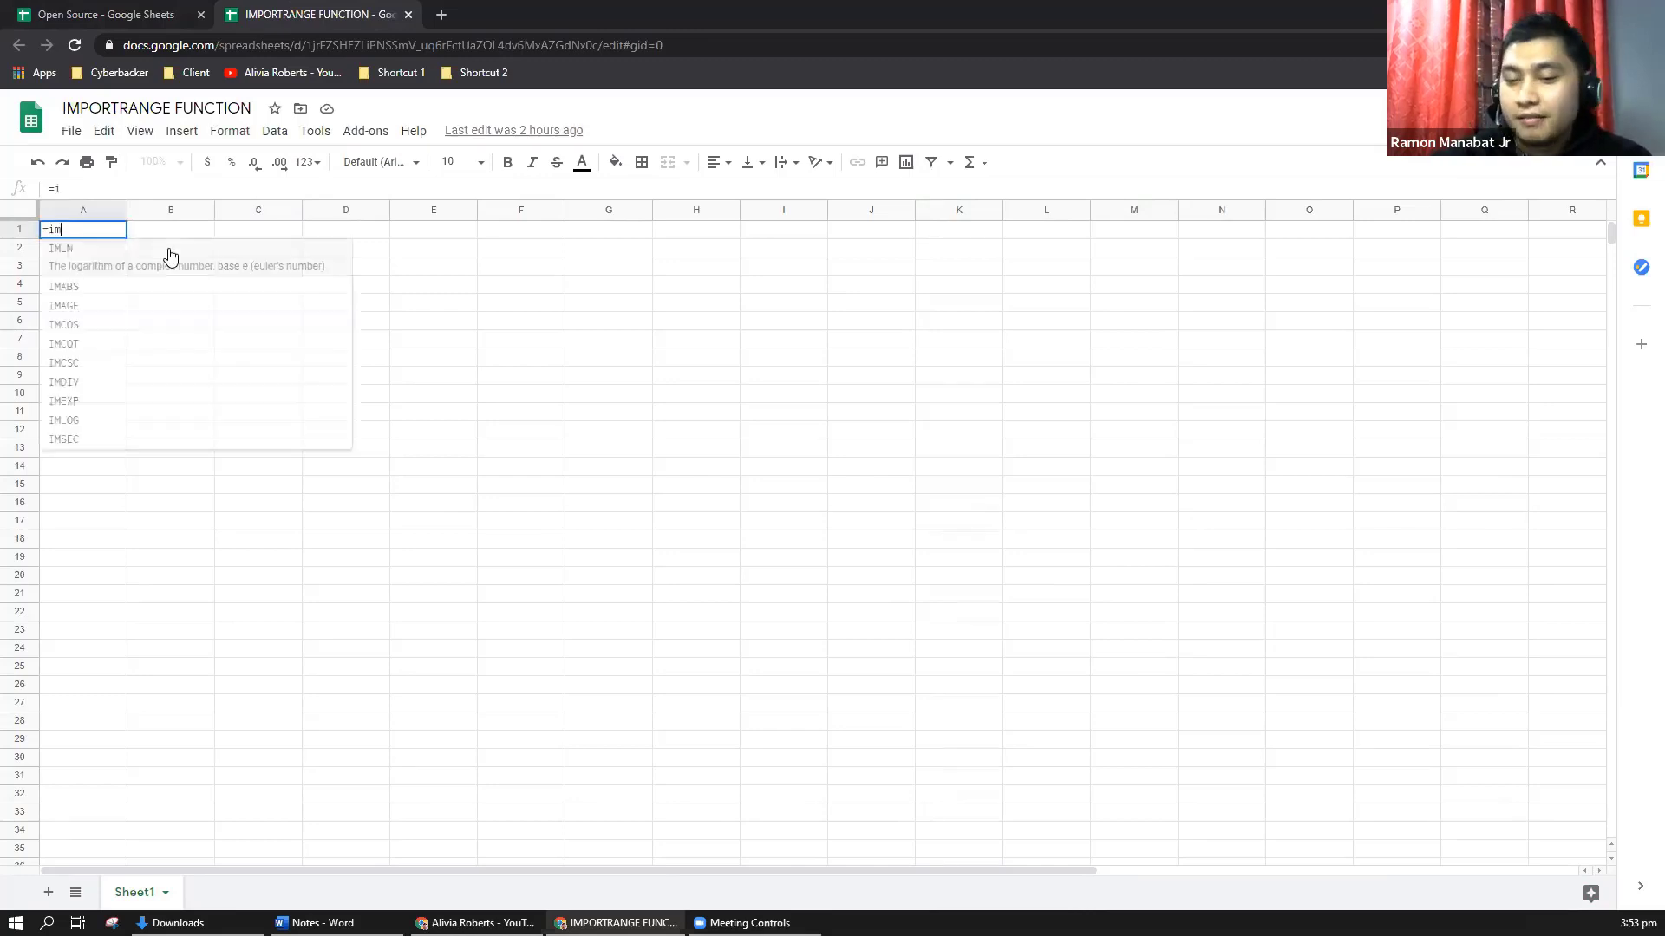
{"action": "type", "text": "p"}
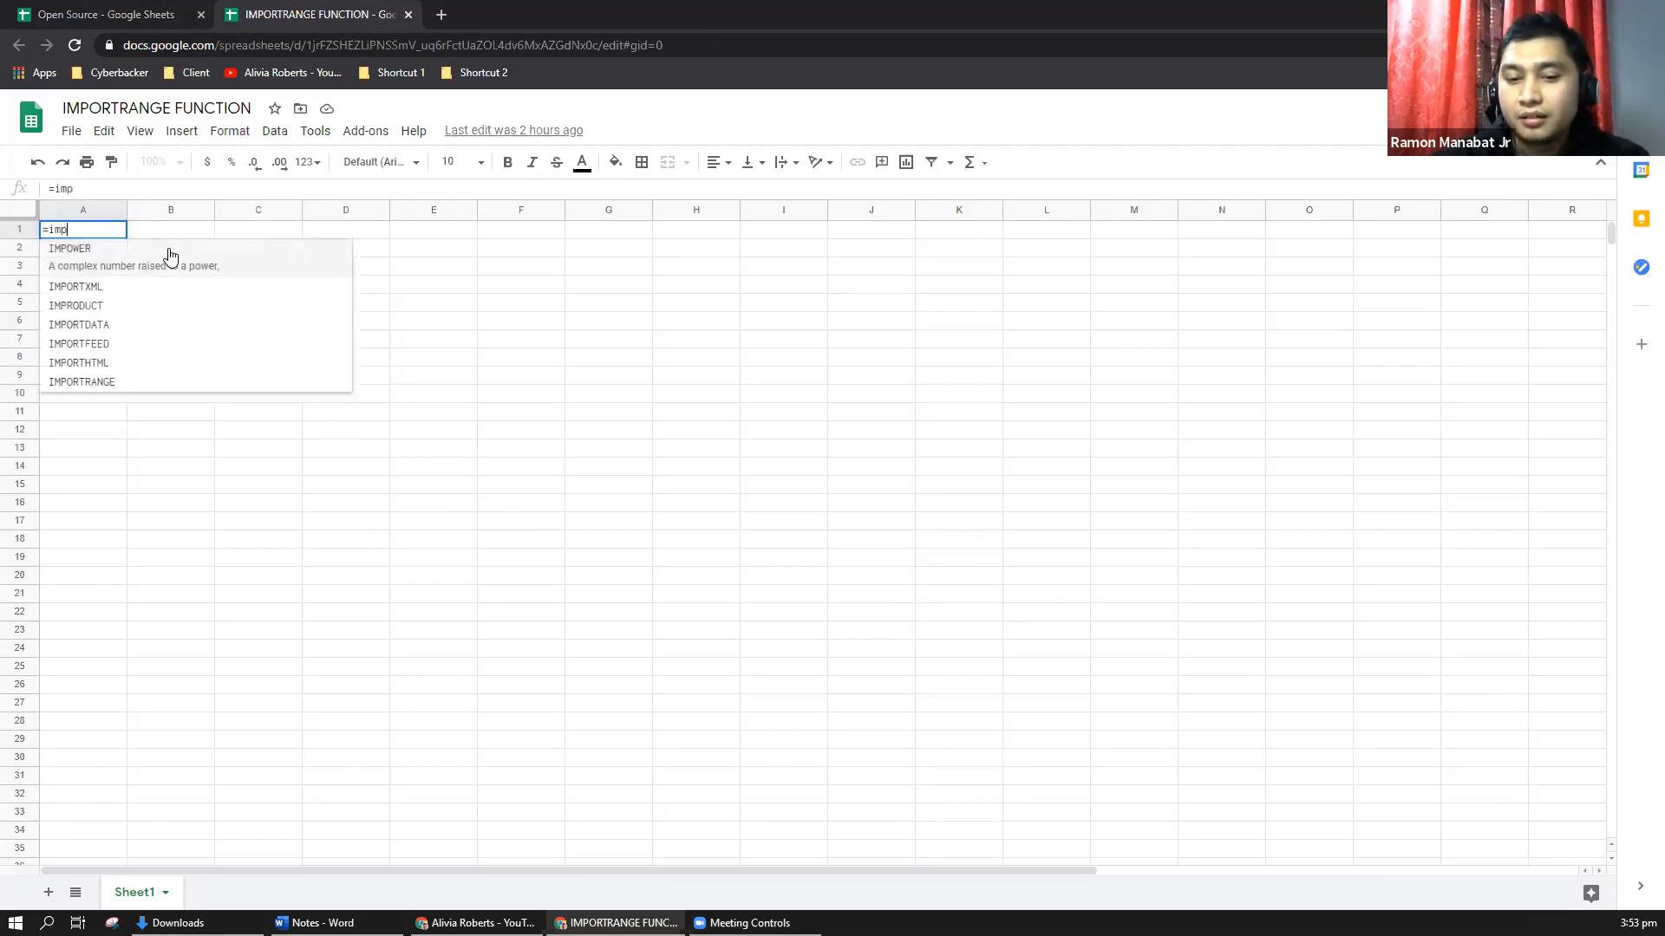
{"action": "type", "text": "ortrange"}
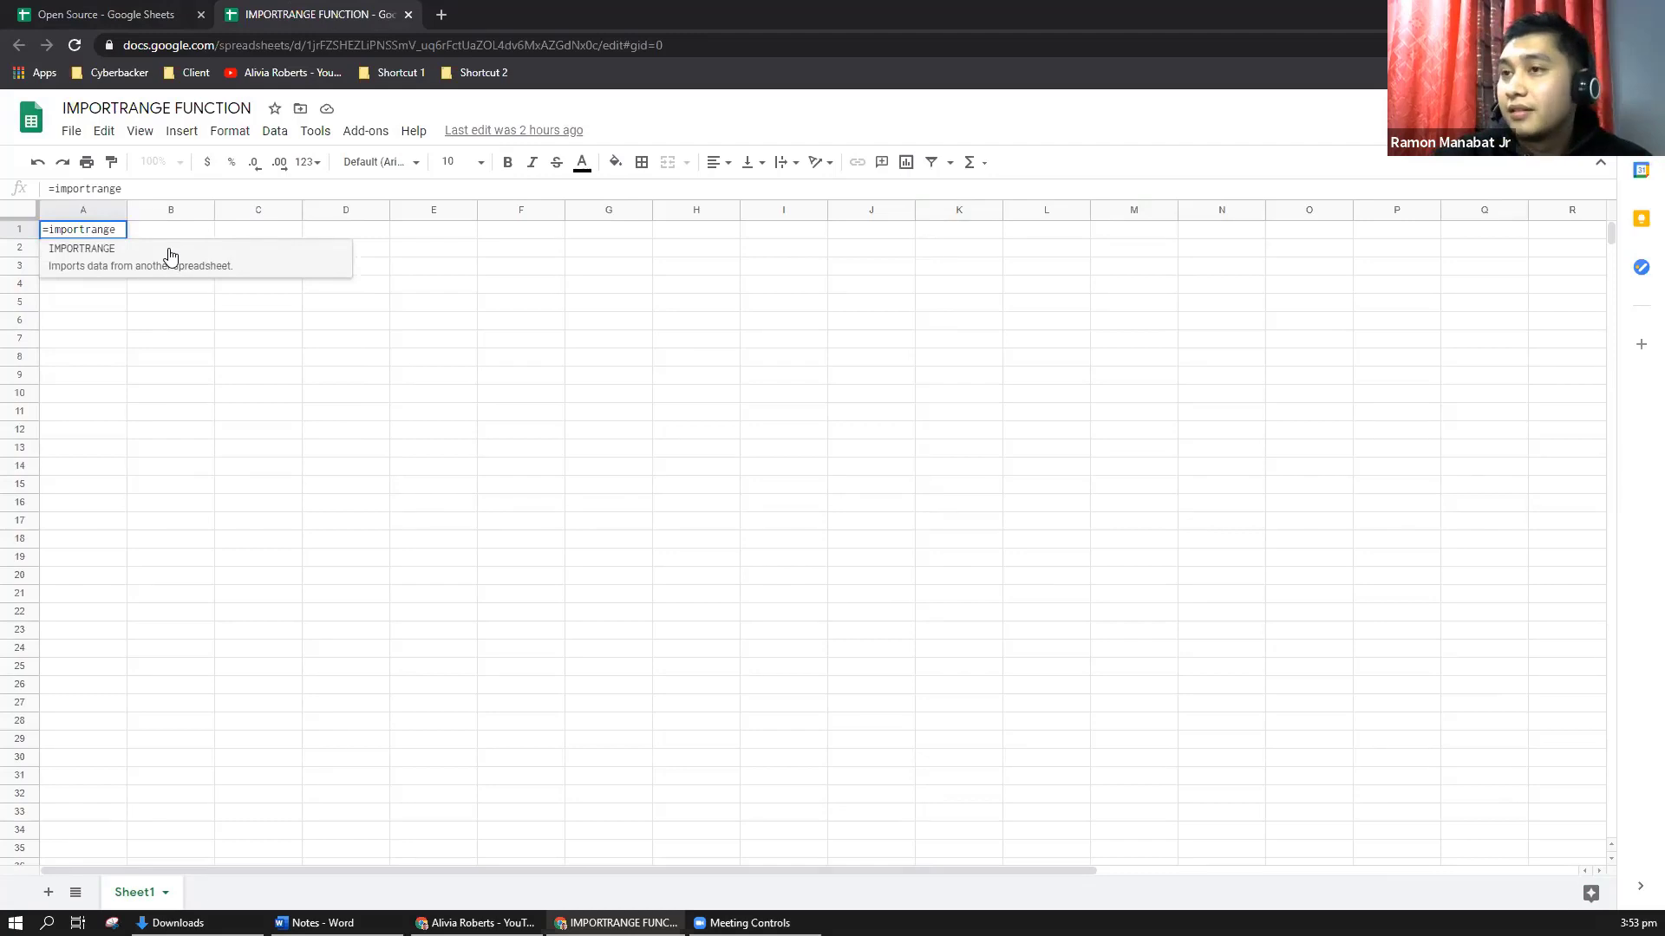
{"action": "type", "text": "("}
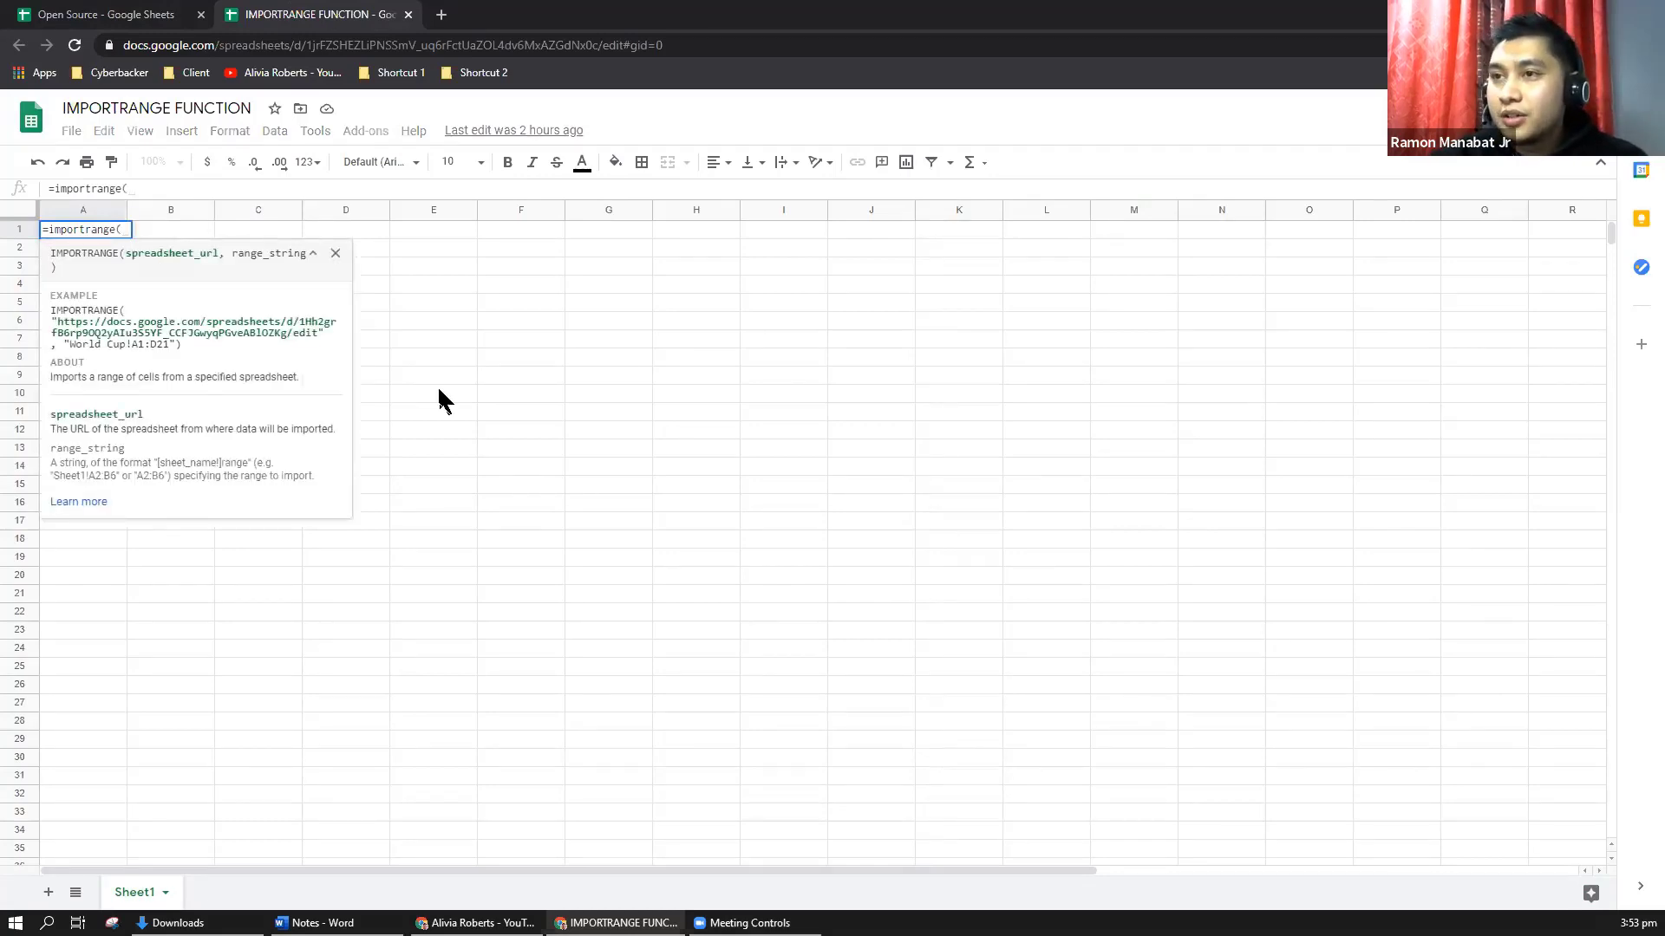
{"action": "type", "text": "G8"}
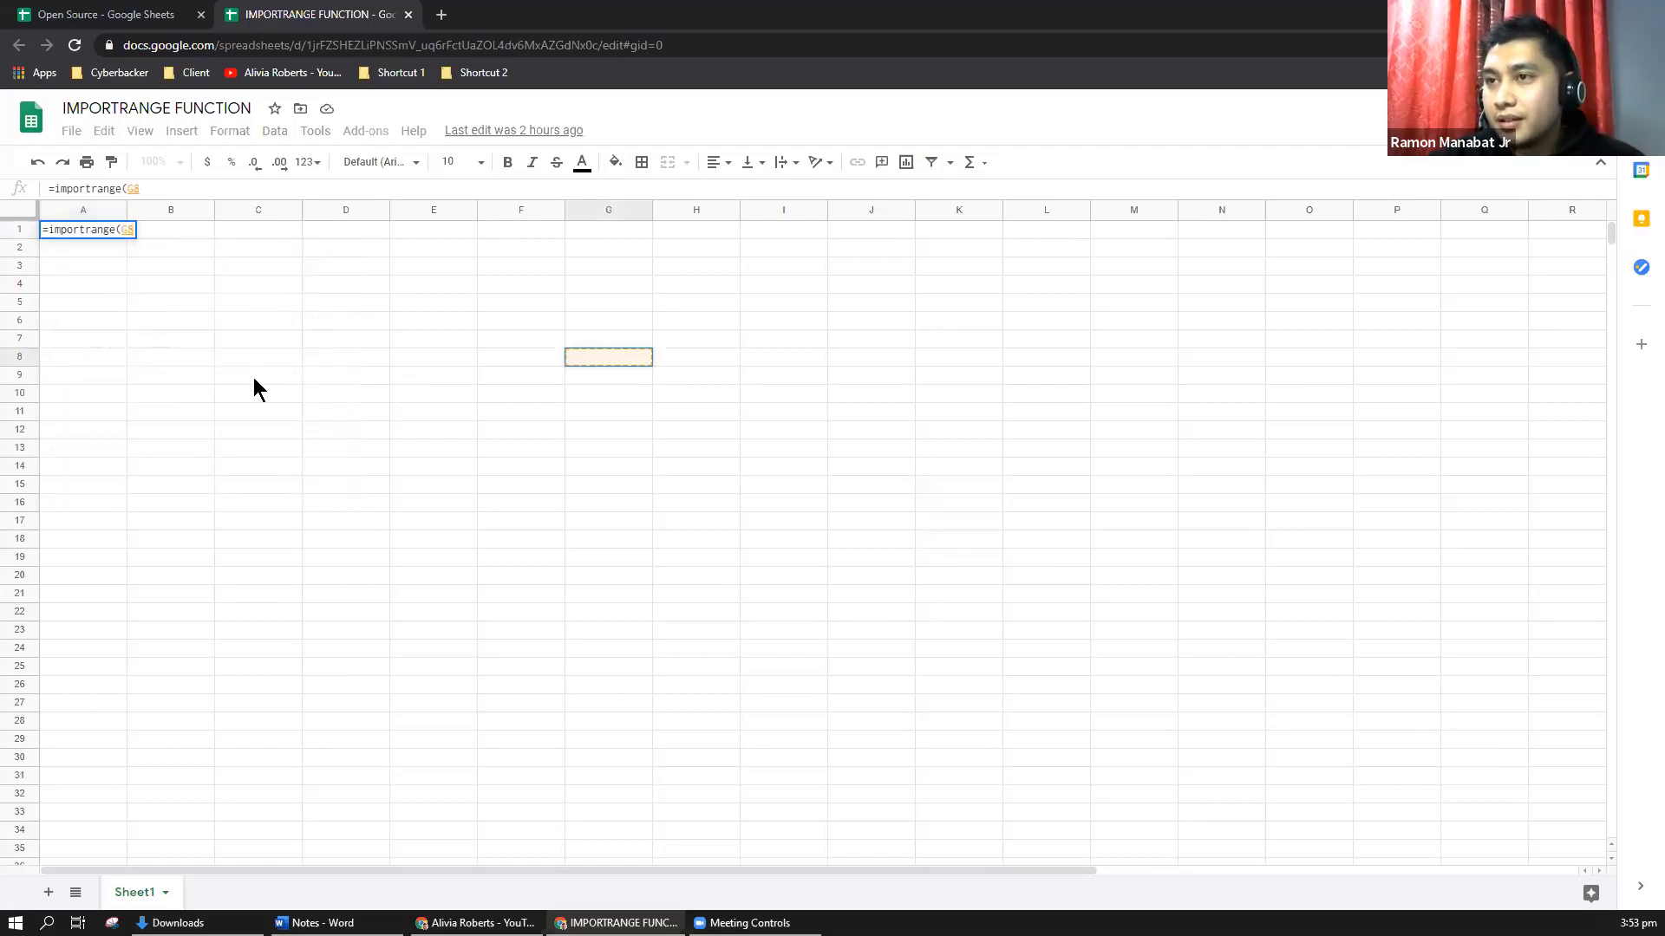
{"action": "key", "text": "Escape"}
{"action": "key", "text": "ctrl+z"}
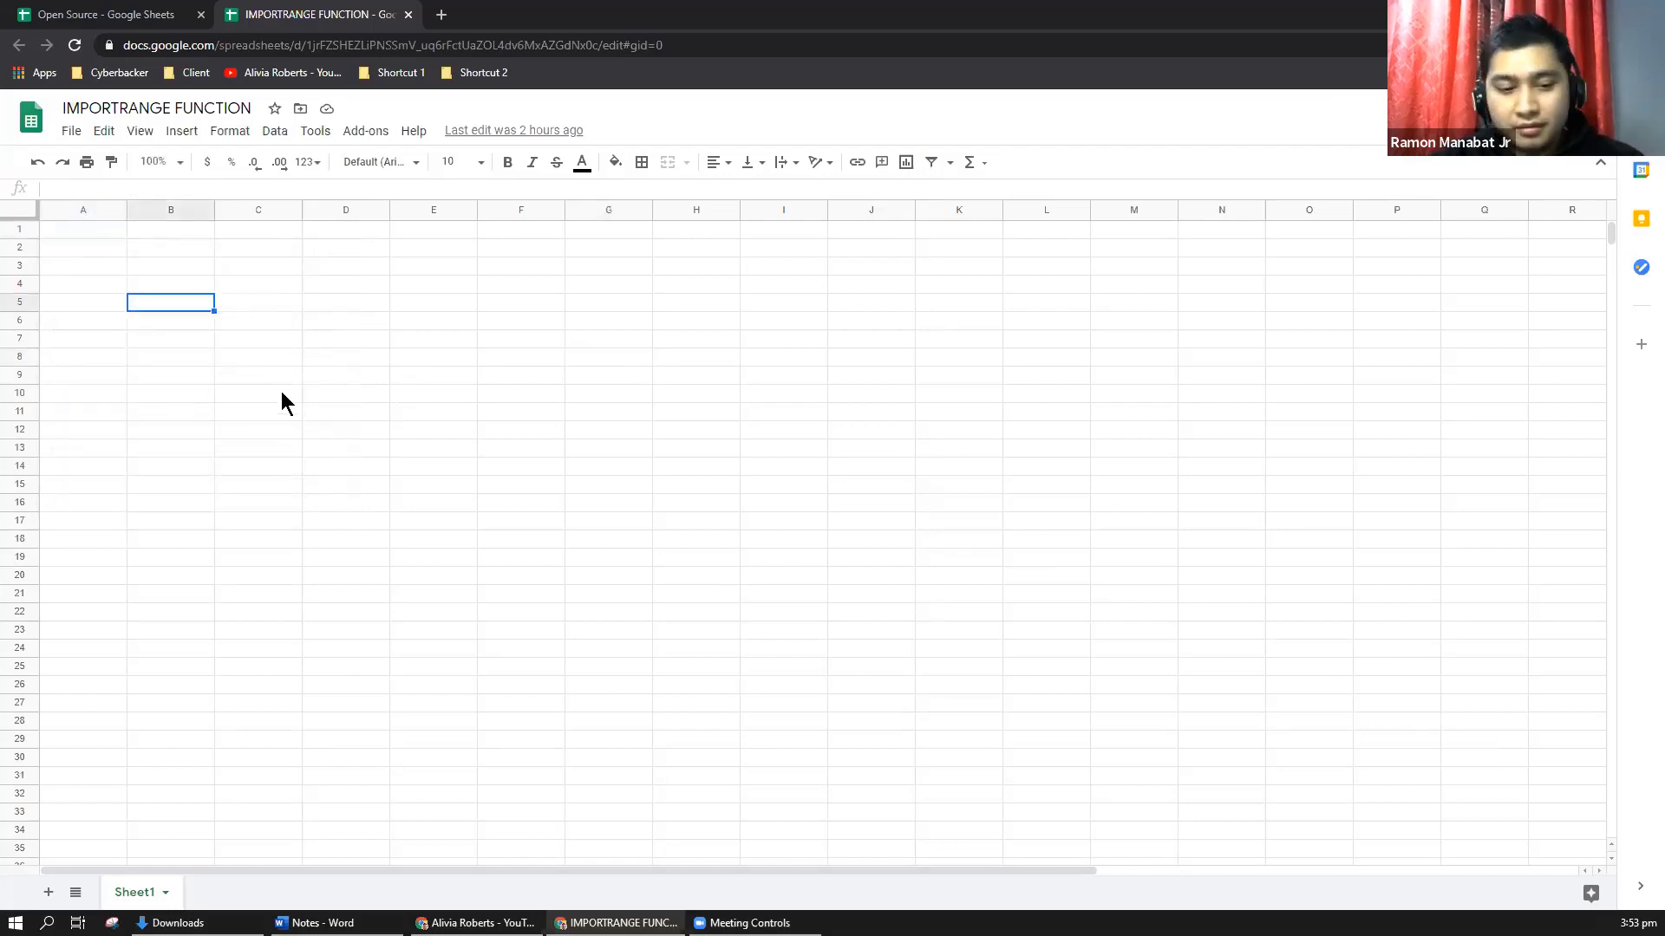
Step: Enlarge the IMPORTRANGE FUNCTION sheet's display to 150%
{"action": "left_click", "coordinate": [281, 395]}
{"action": "left_click", "coordinate": [180, 163]}
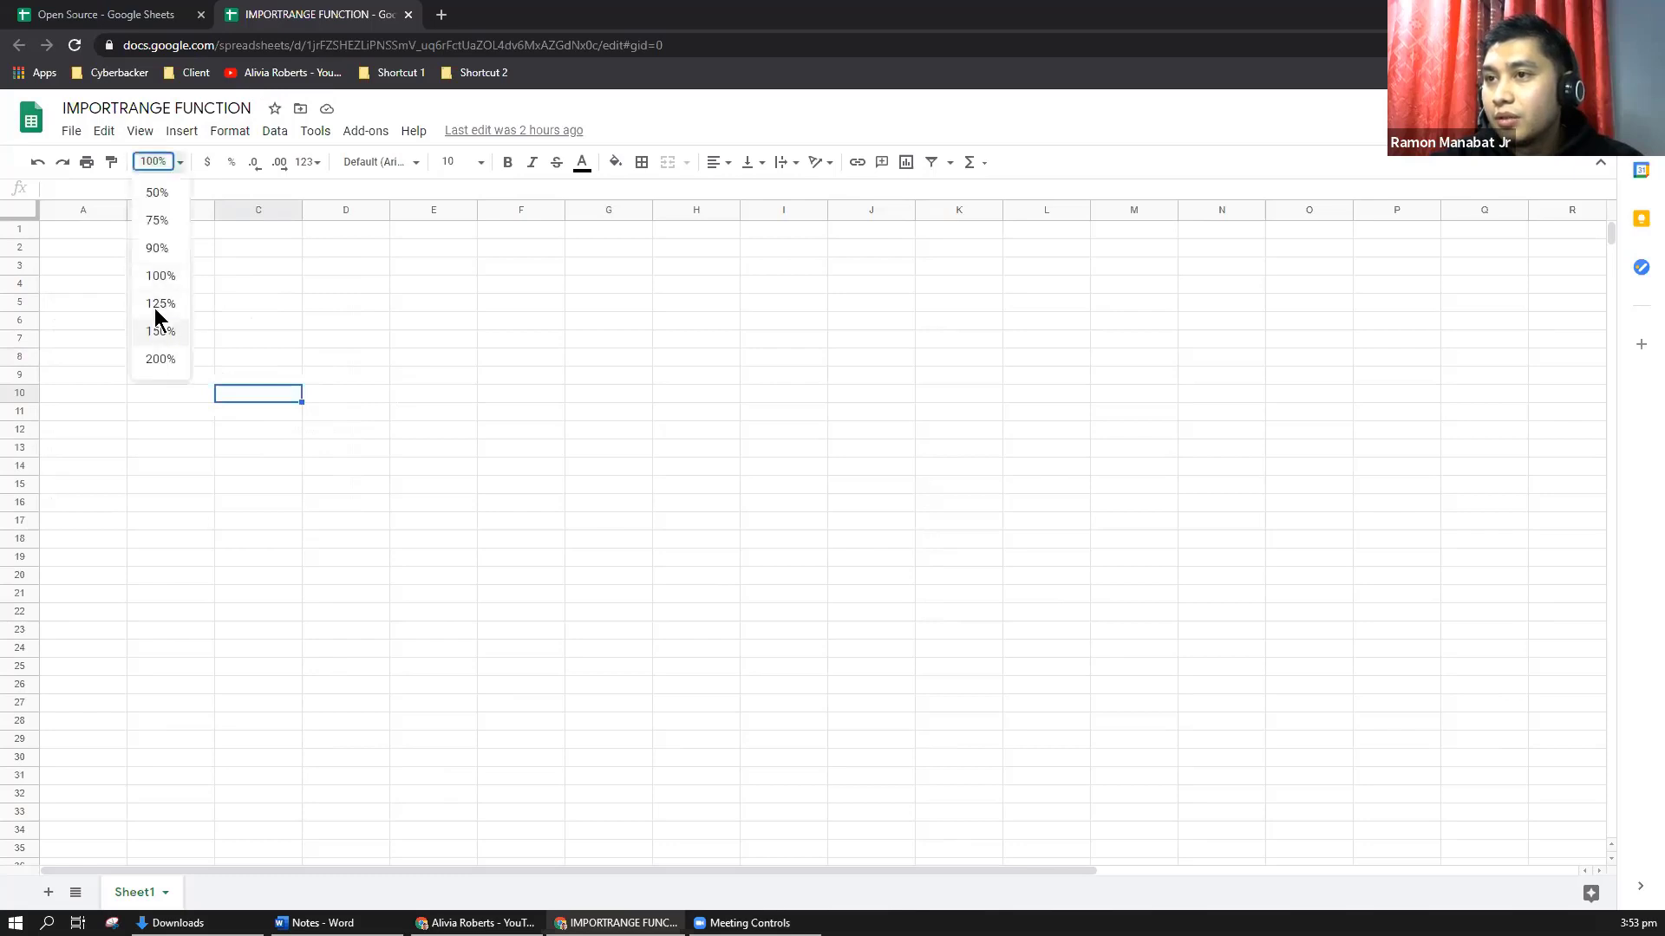
{"action": "left_click", "coordinate": [166, 305]}
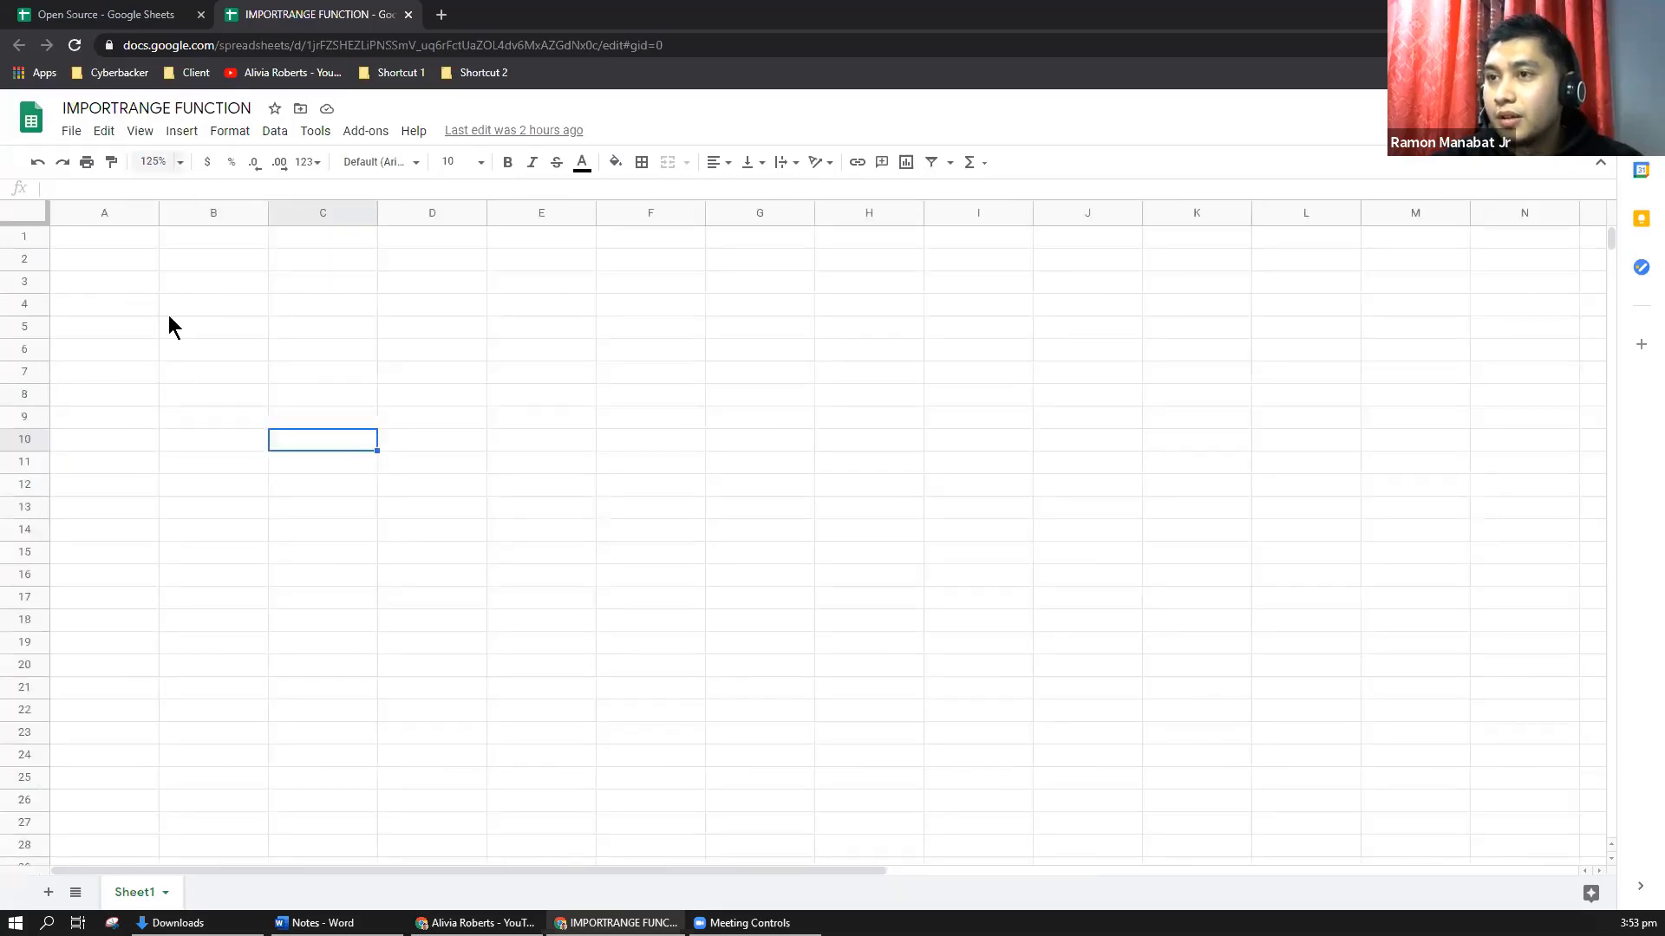
{"action": "key", "text": "Return"}
Step: Start an IMPORTRANGE formula in cell A1, up to its opening parenthesis
{"action": "key", "text": "ctrl+Home"}
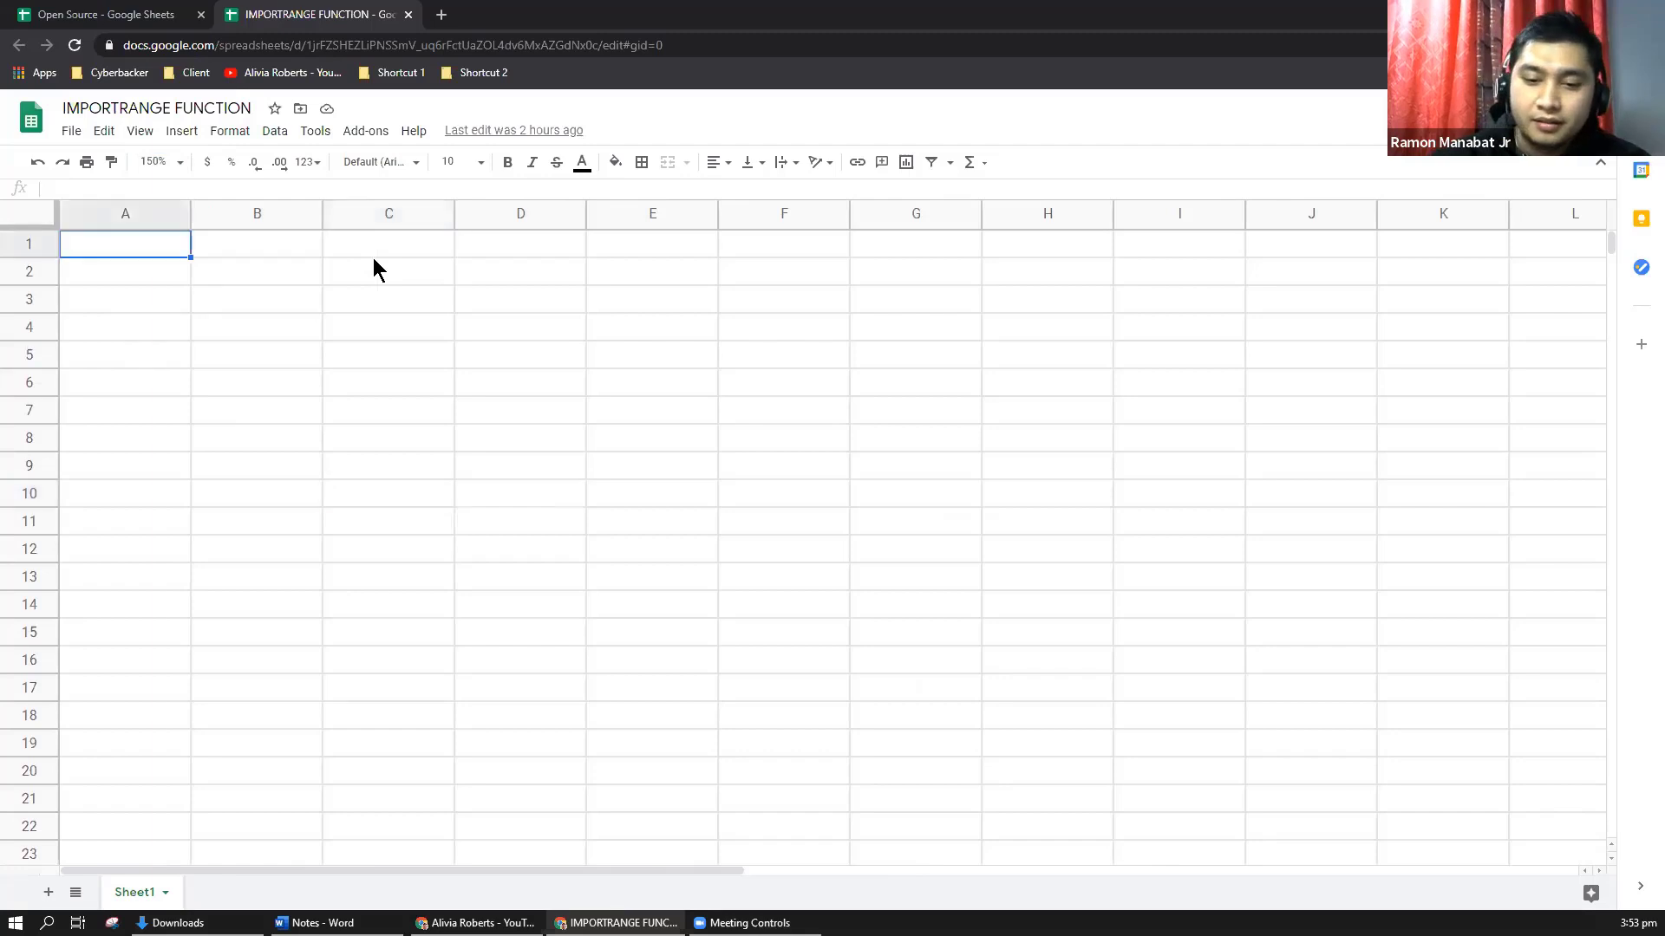
{"action": "type", "text": "=imp"}
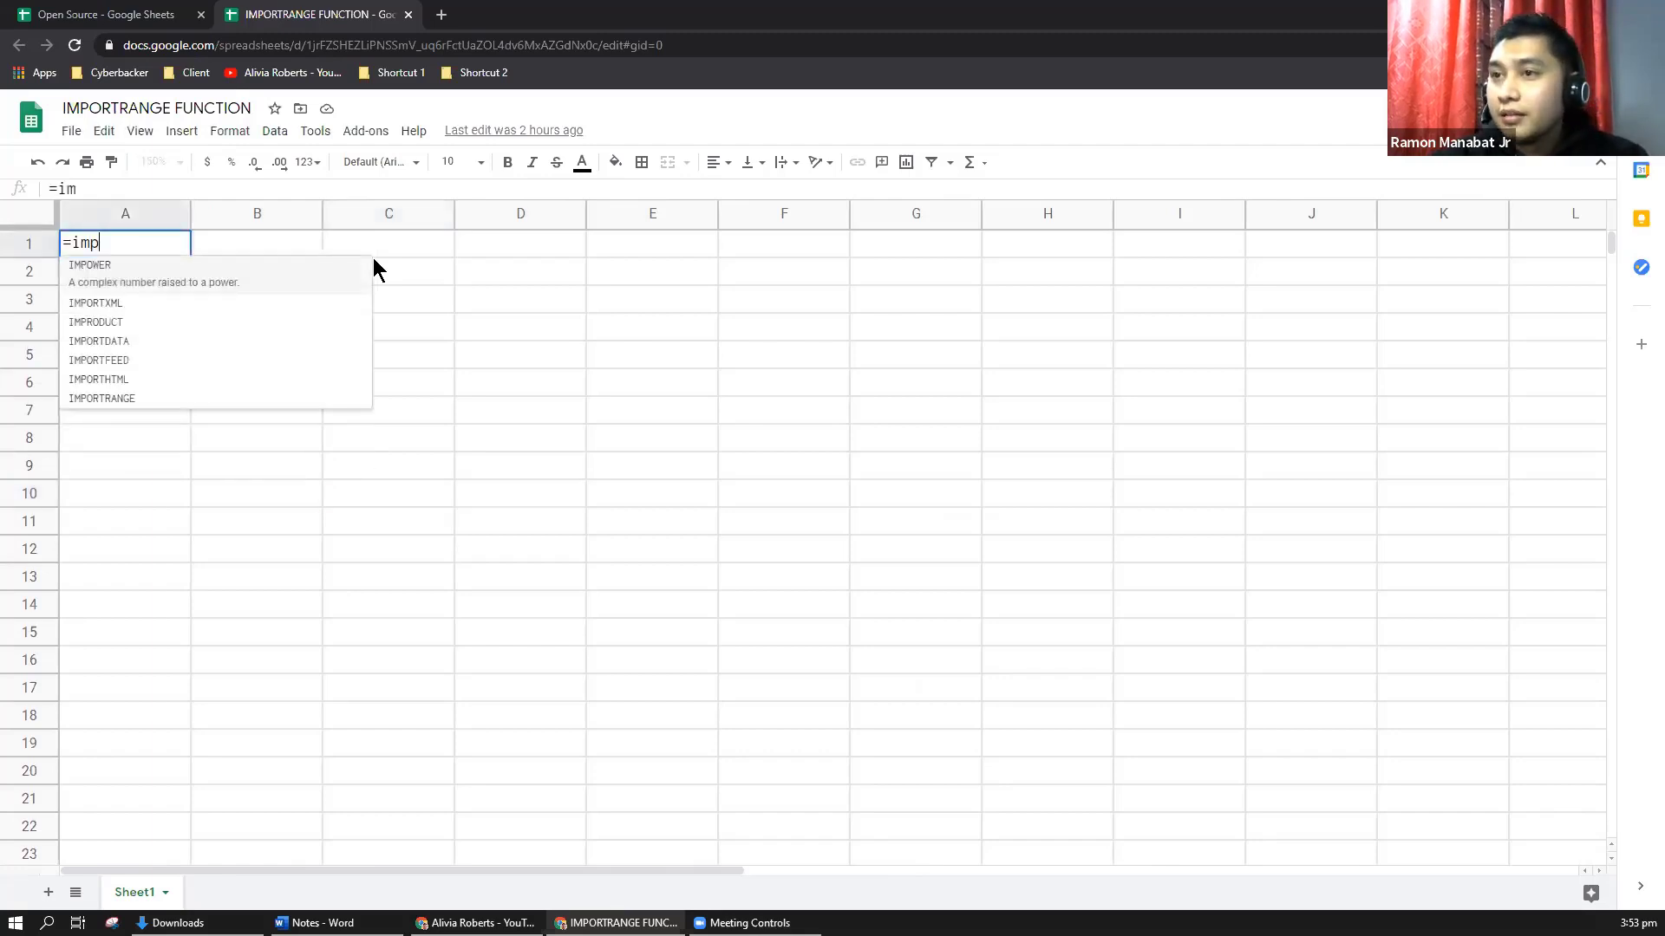
{"action": "type", "text": "ort"}
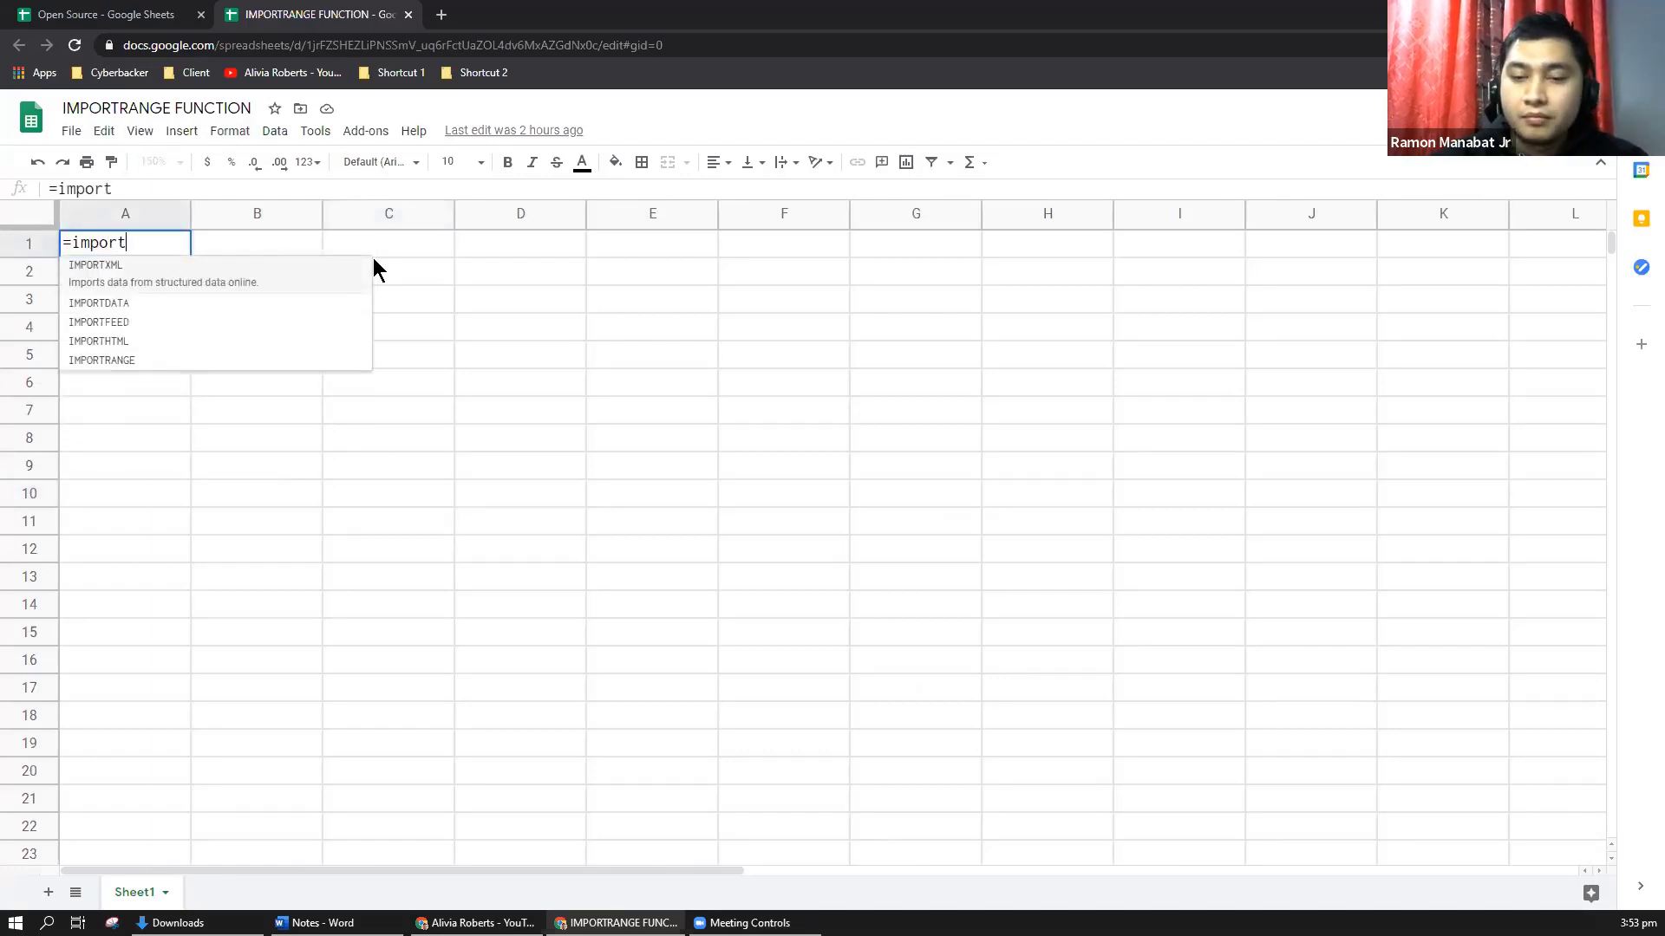
{"action": "type", "text": "range("}
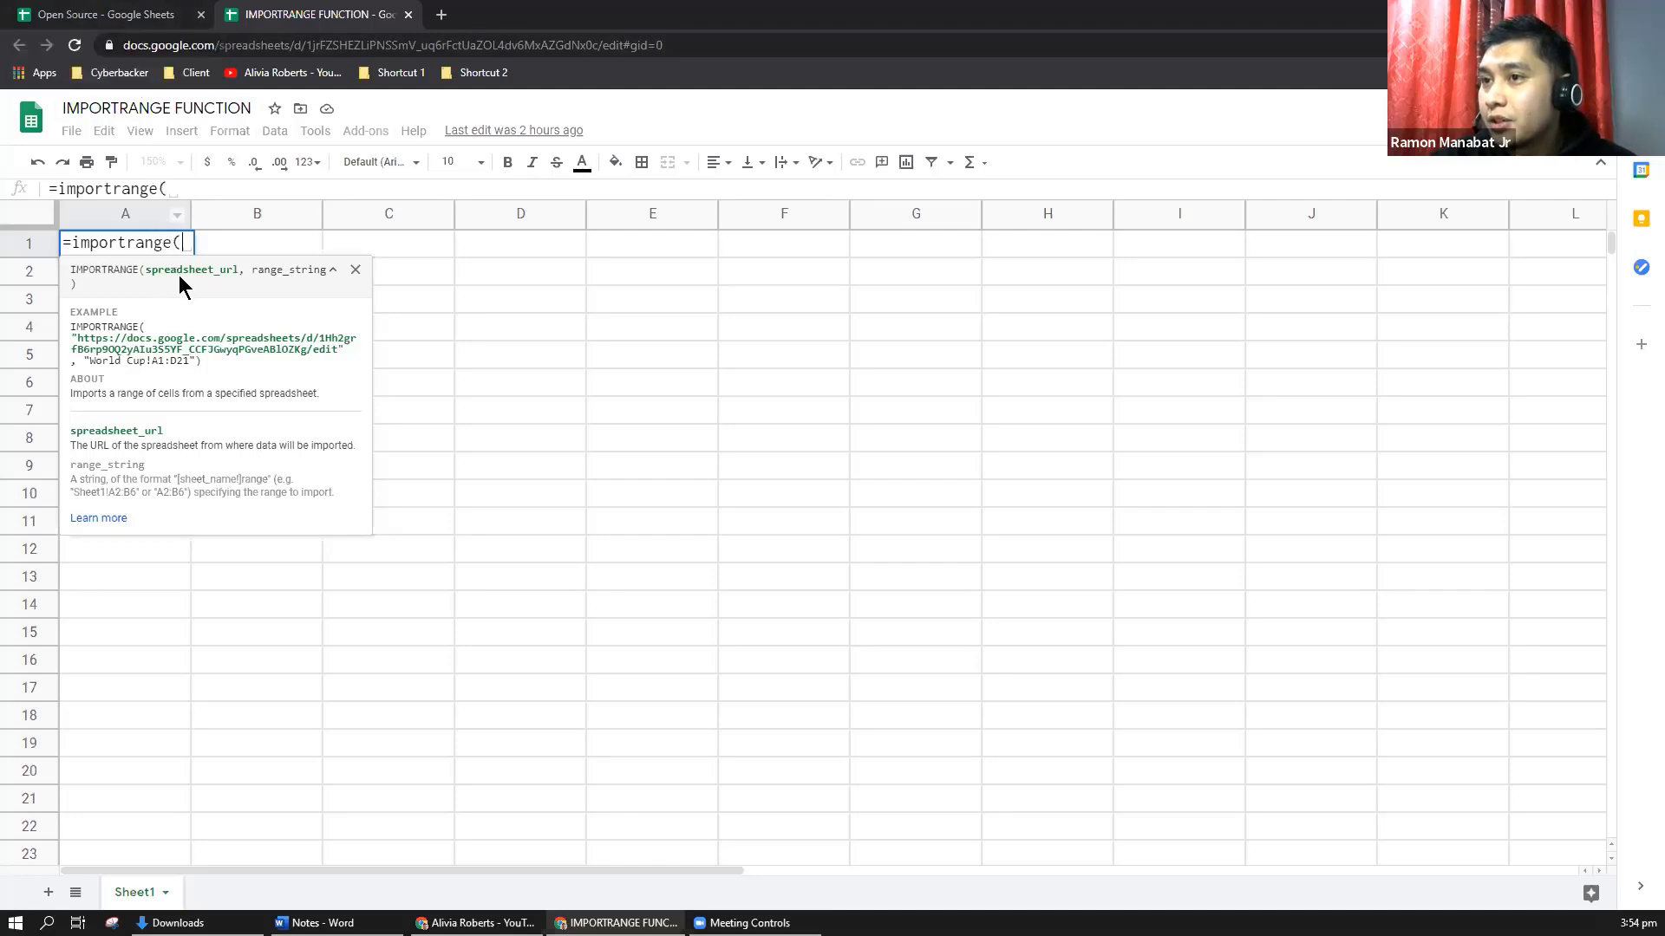
Step: Copy the spreadsheet ID from the Open Source sheet's URL, taking only the part between /d/ and /edit
{"action": "left_click", "coordinate": [112, 15]}
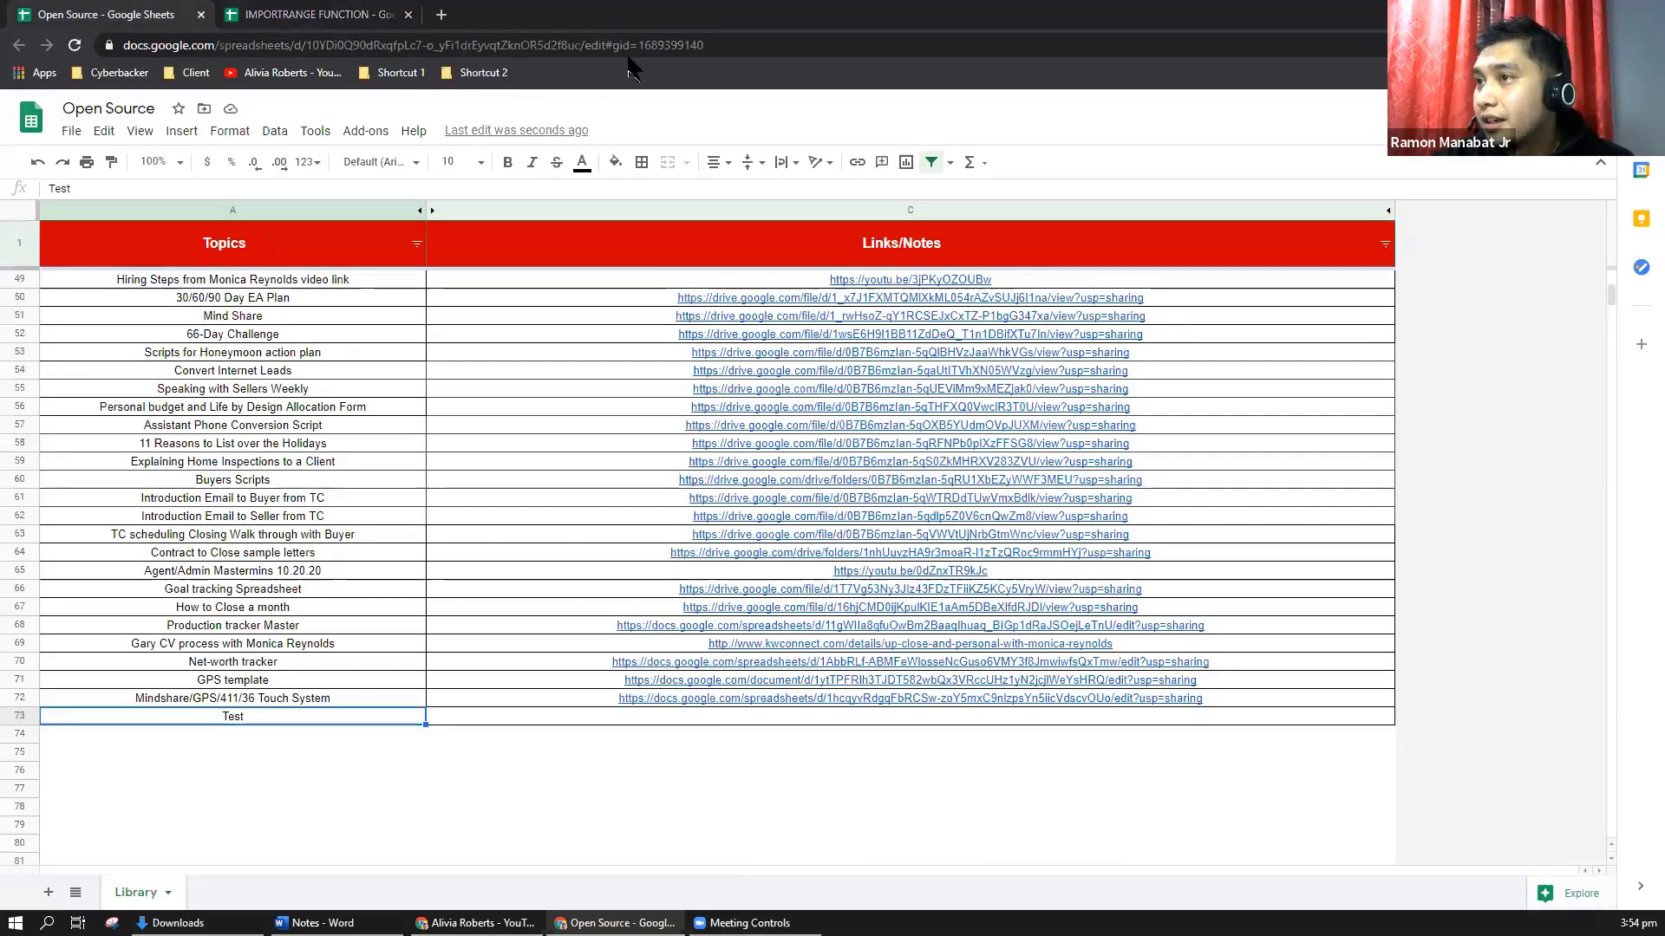
{"action": "left_click", "coordinate": [716, 47]}
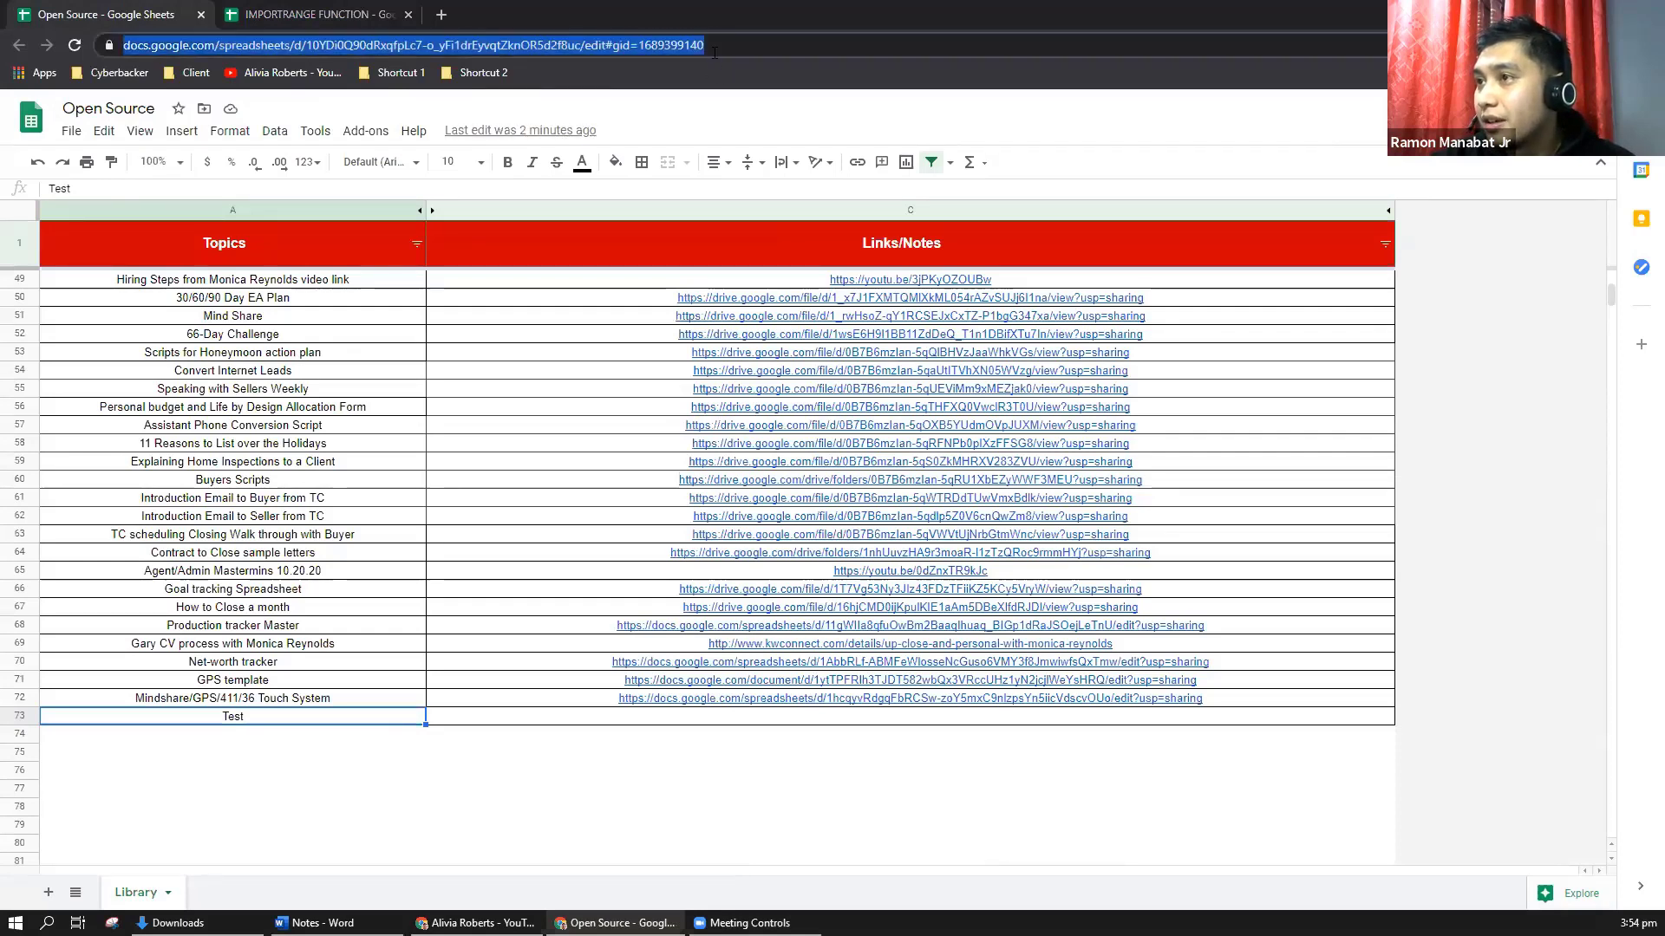
{"action": "key", "text": "End"}
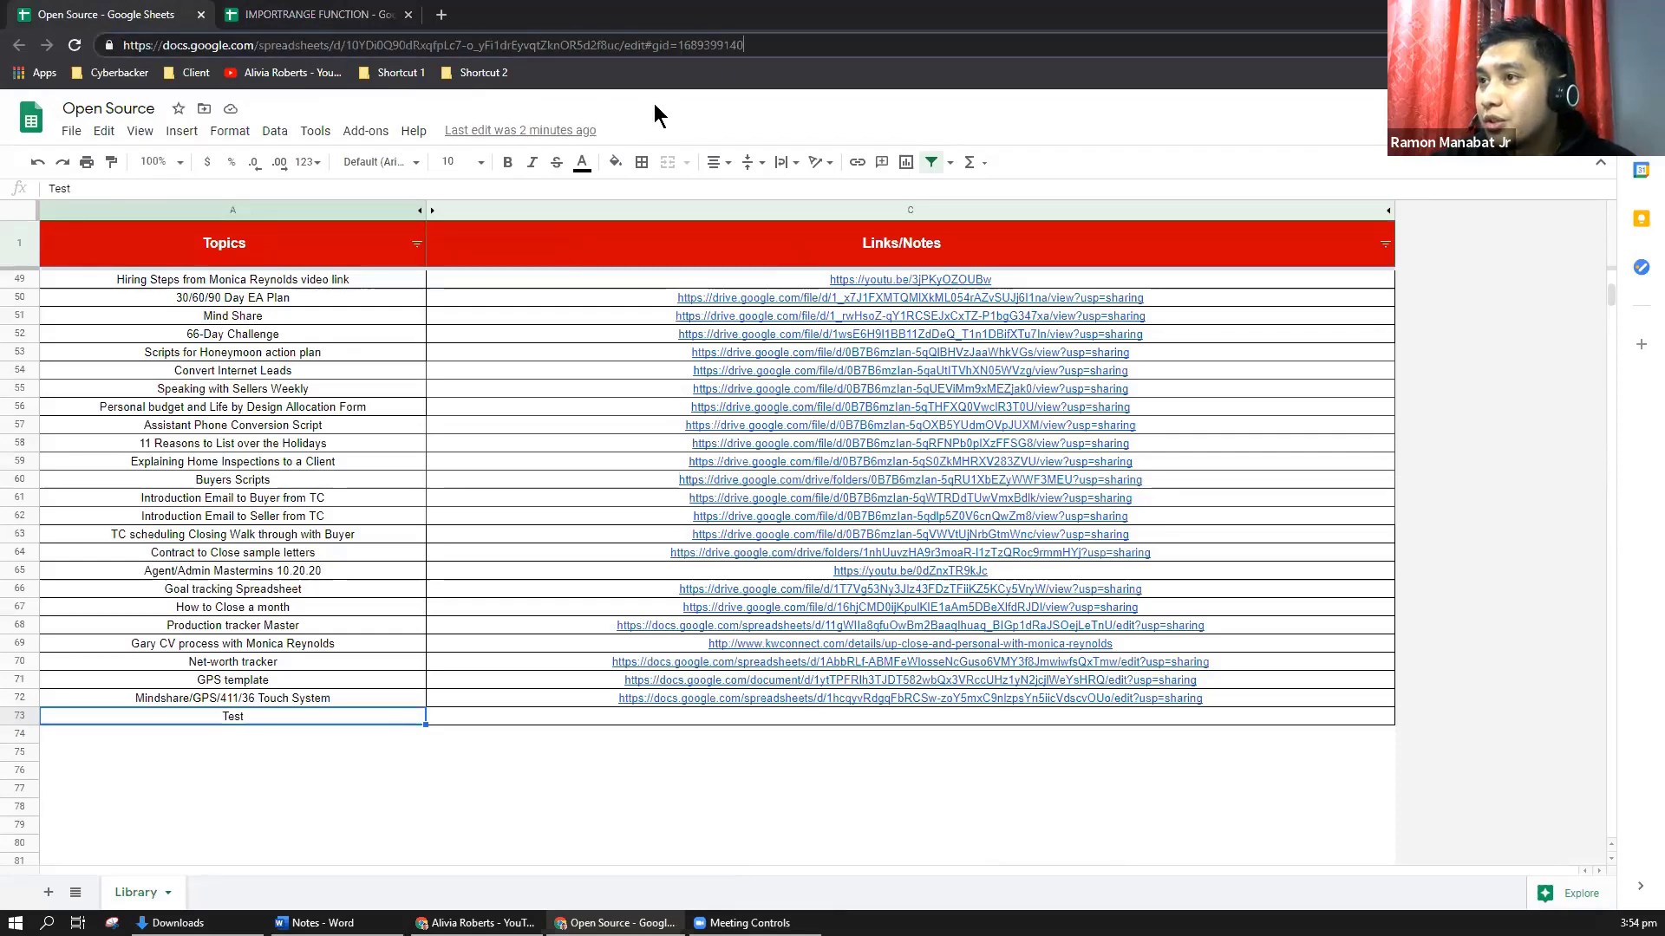
{"action": "left_click", "coordinate": [579, 82]}
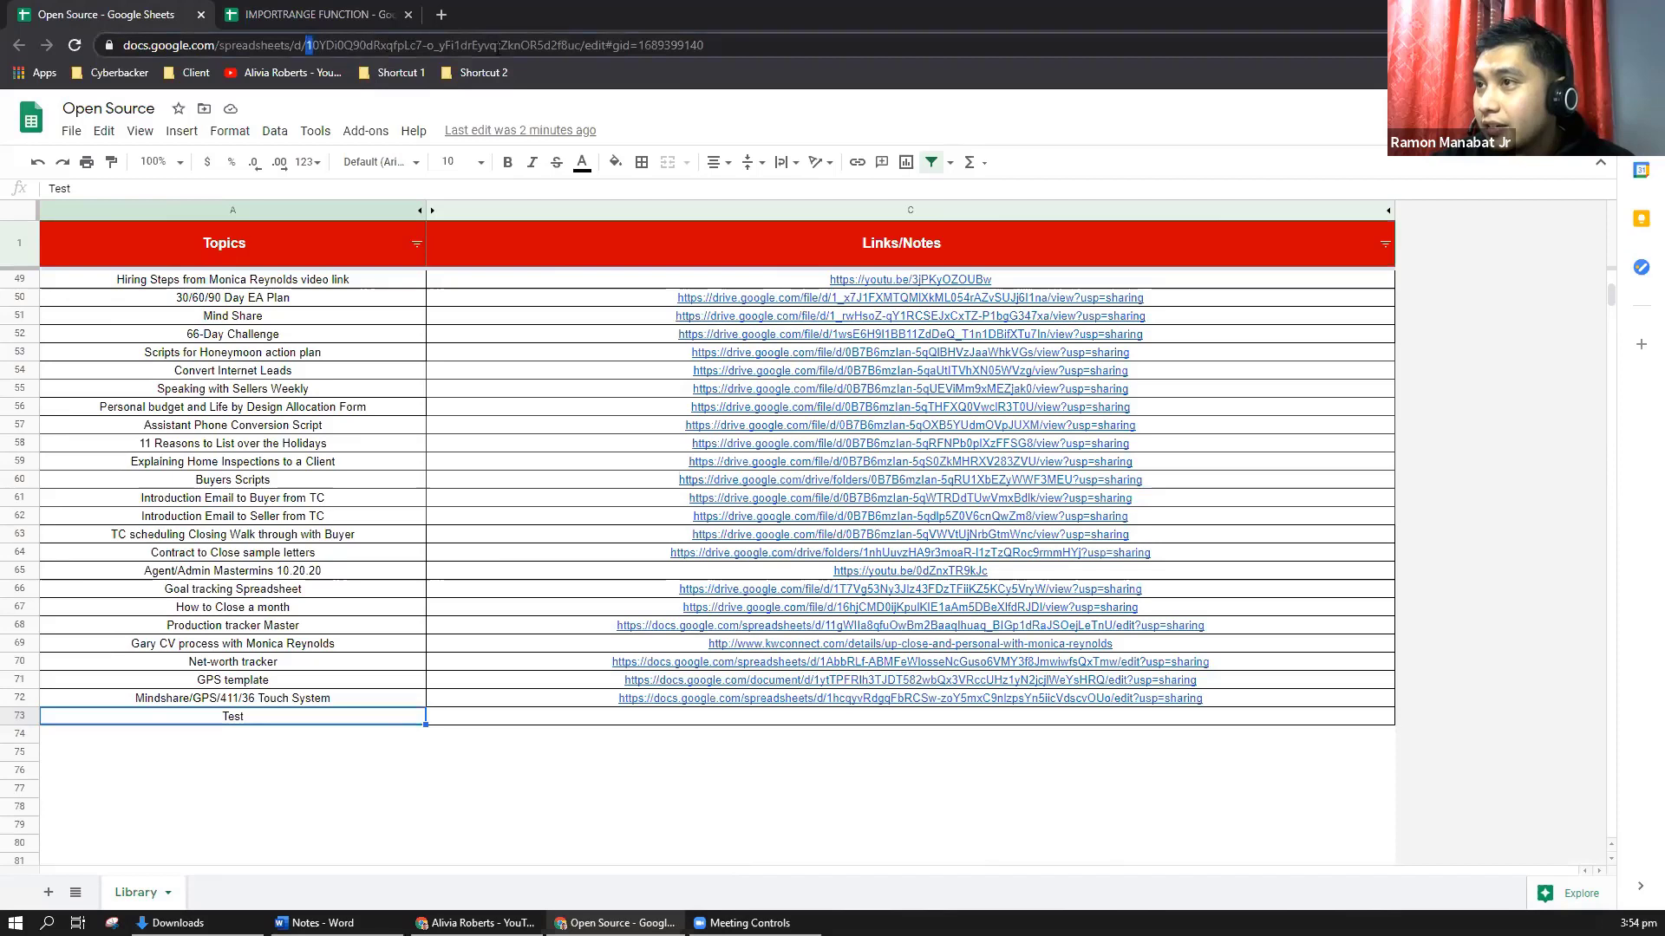
{"action": "left_click_drag", "start_coordinate": [305, 45], "coordinate": [580, 45]}
{"action": "key", "text": "ctrl+c"}
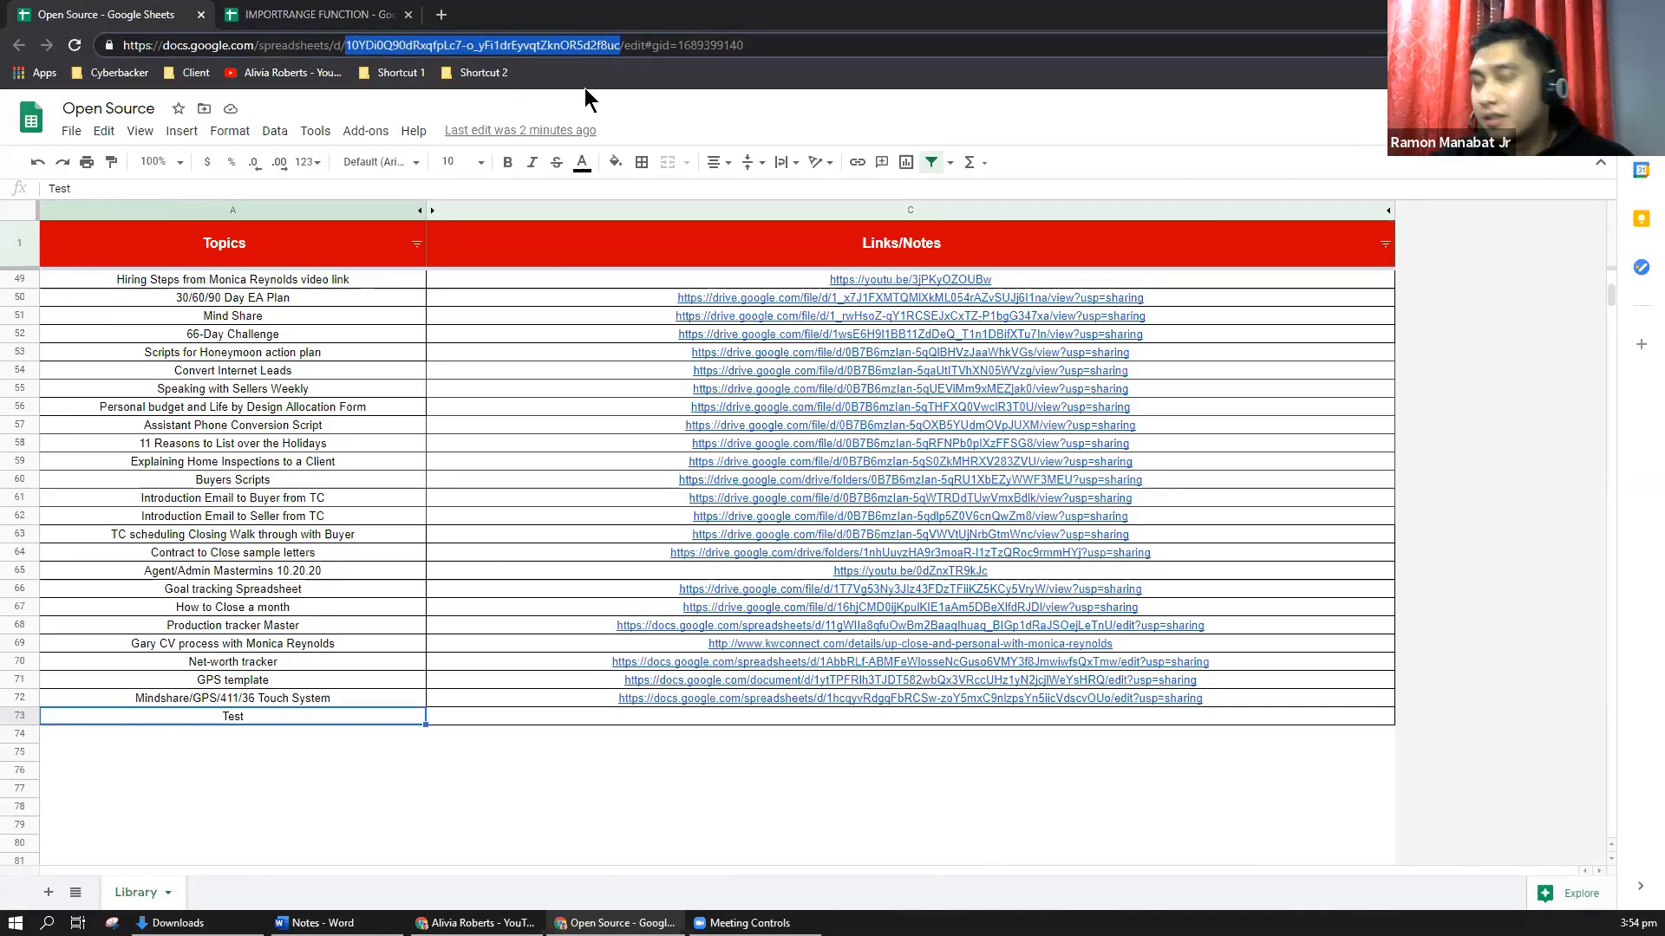
{"action": "right_click", "coordinate": [564, 46]}
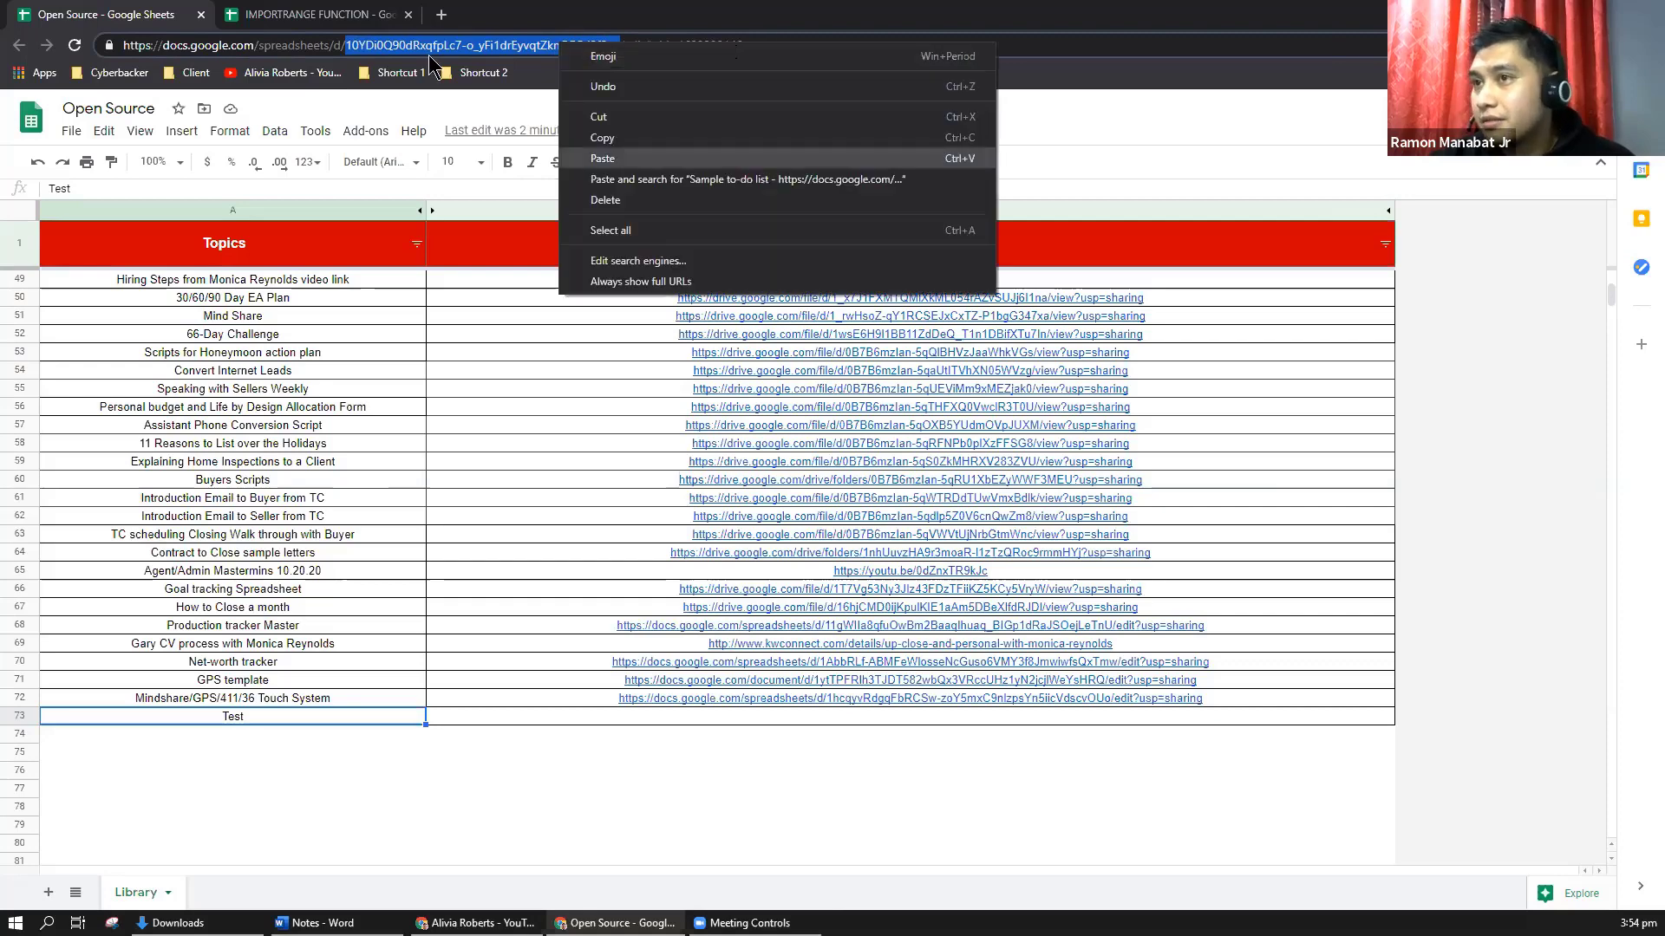
{"action": "left_click", "coordinate": [589, 134]}
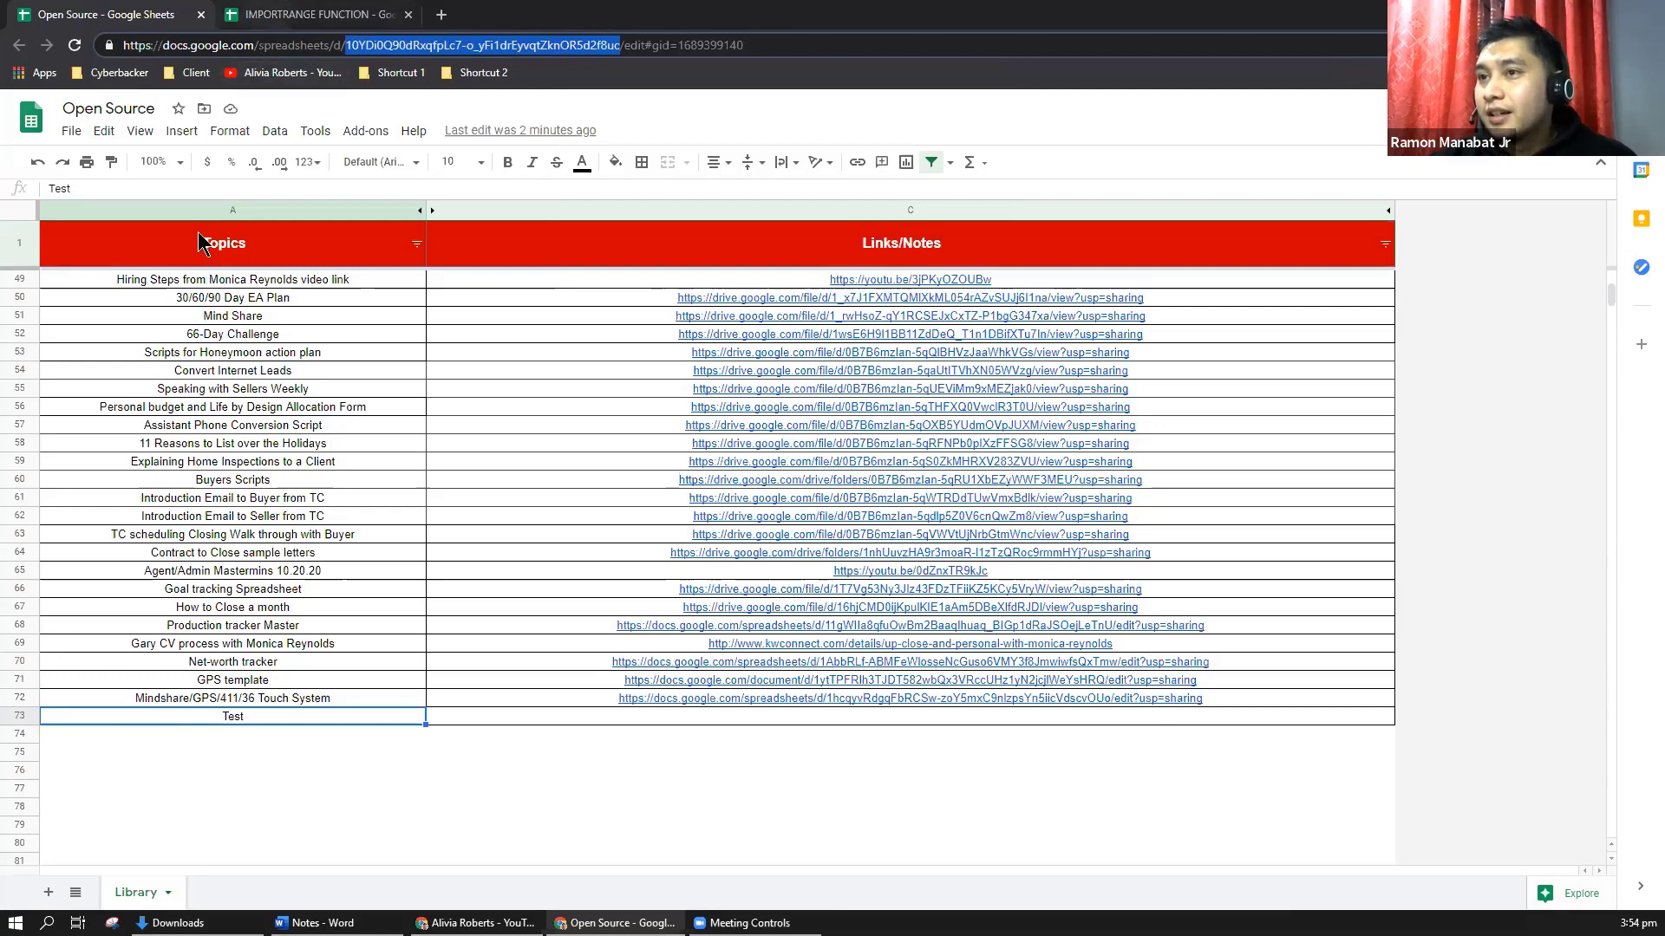
Step: Paste the copied spreadsheet ID into A1's IMPORTRANGE formula, enclose it in quotation marks, and add a comma after it
{"action": "left_click", "coordinate": [293, 14]}
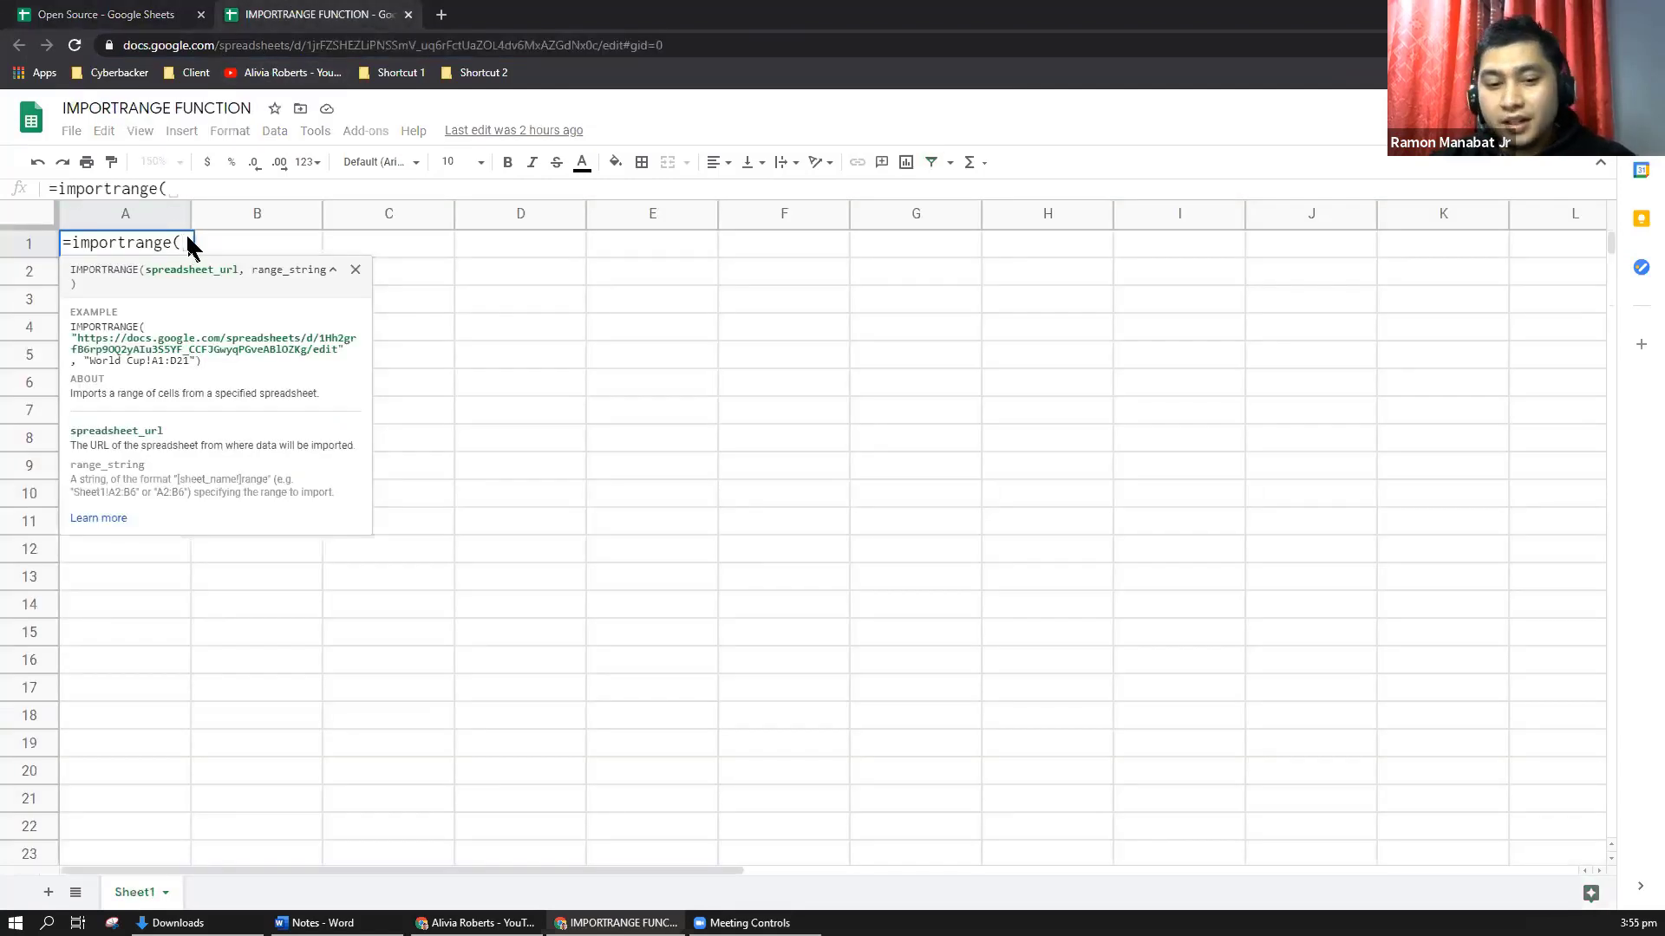
{"action": "left_click", "coordinate": [184, 244]}
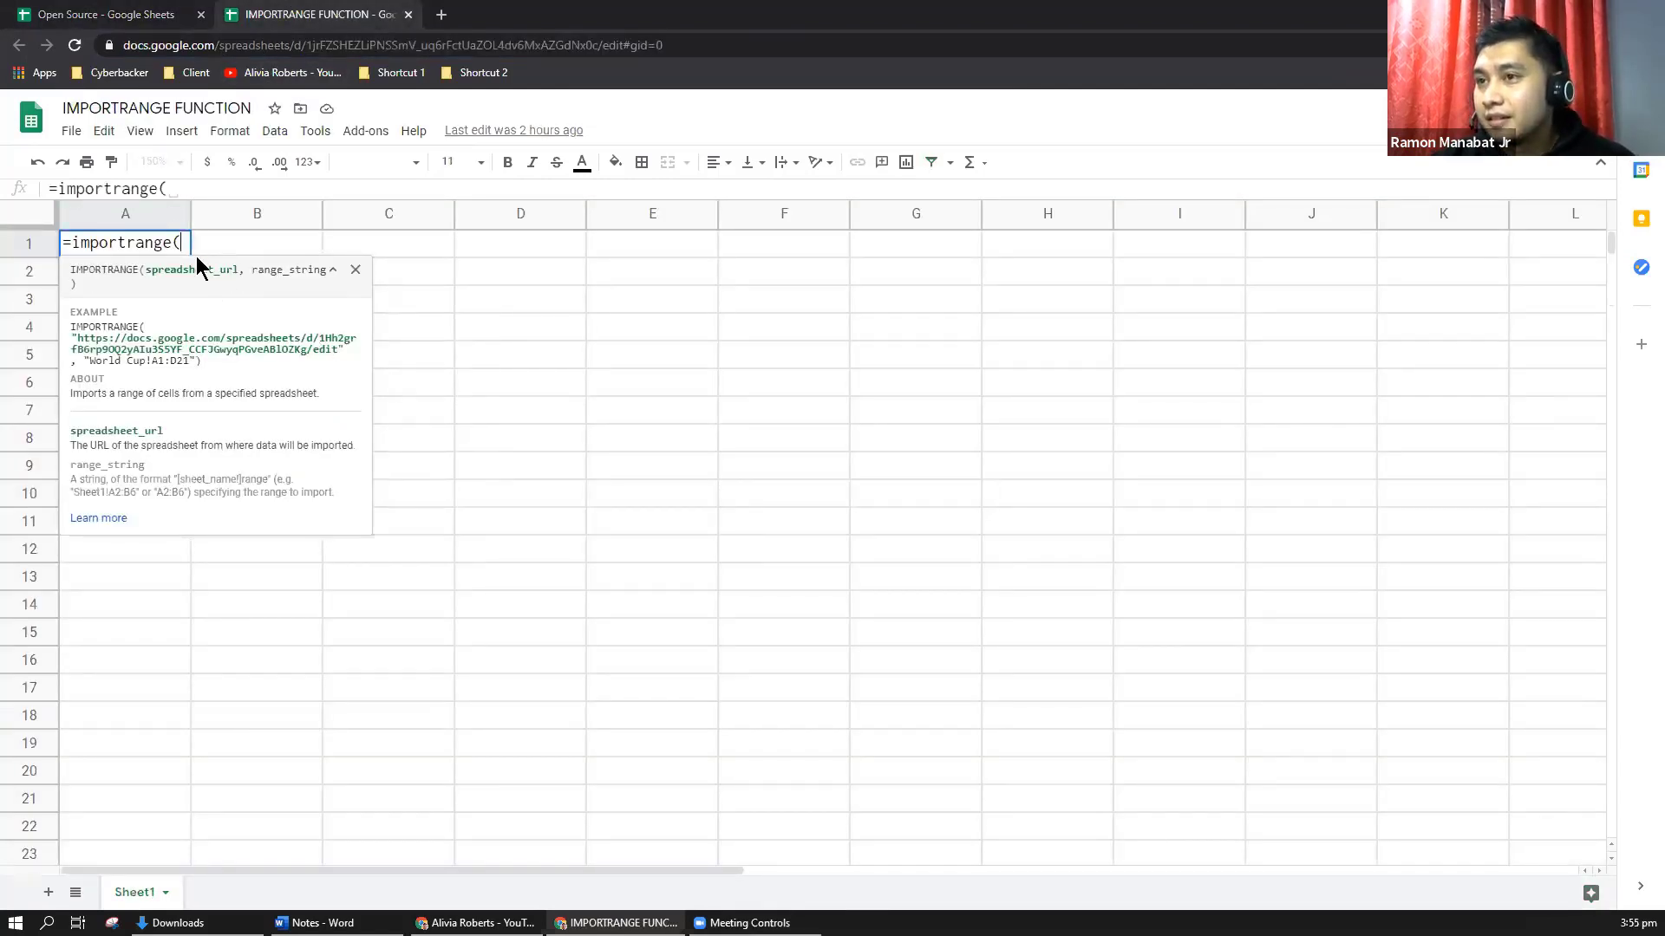
{"action": "key", "text": "ctrl+v"}
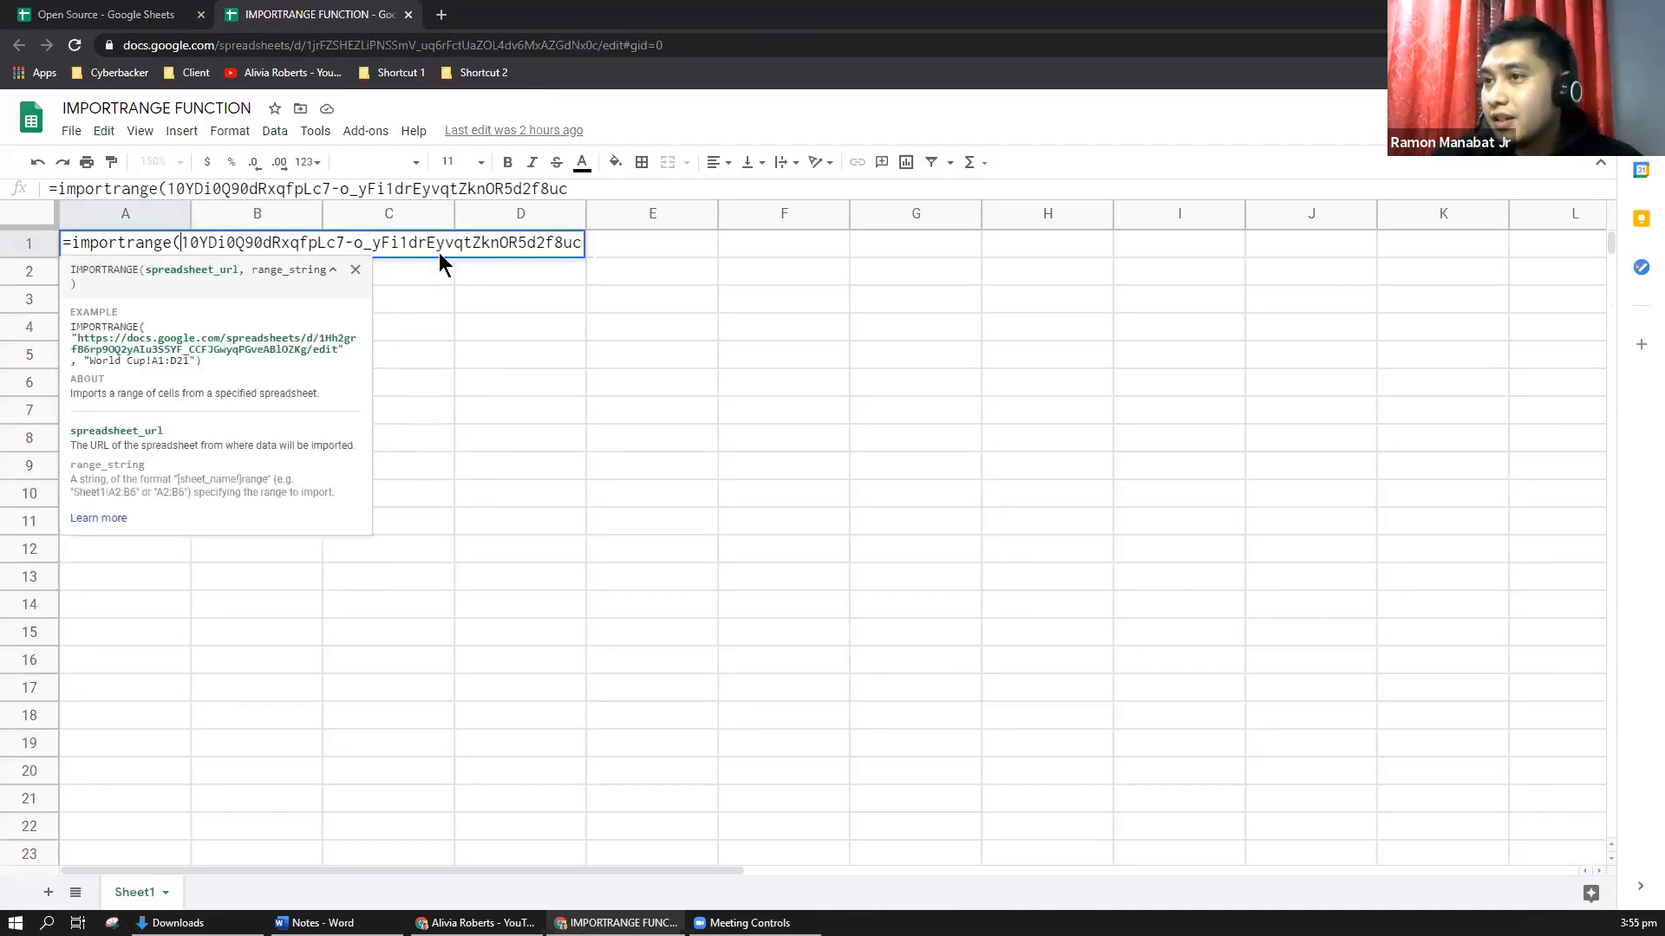
{"action": "type", "text": "\""}
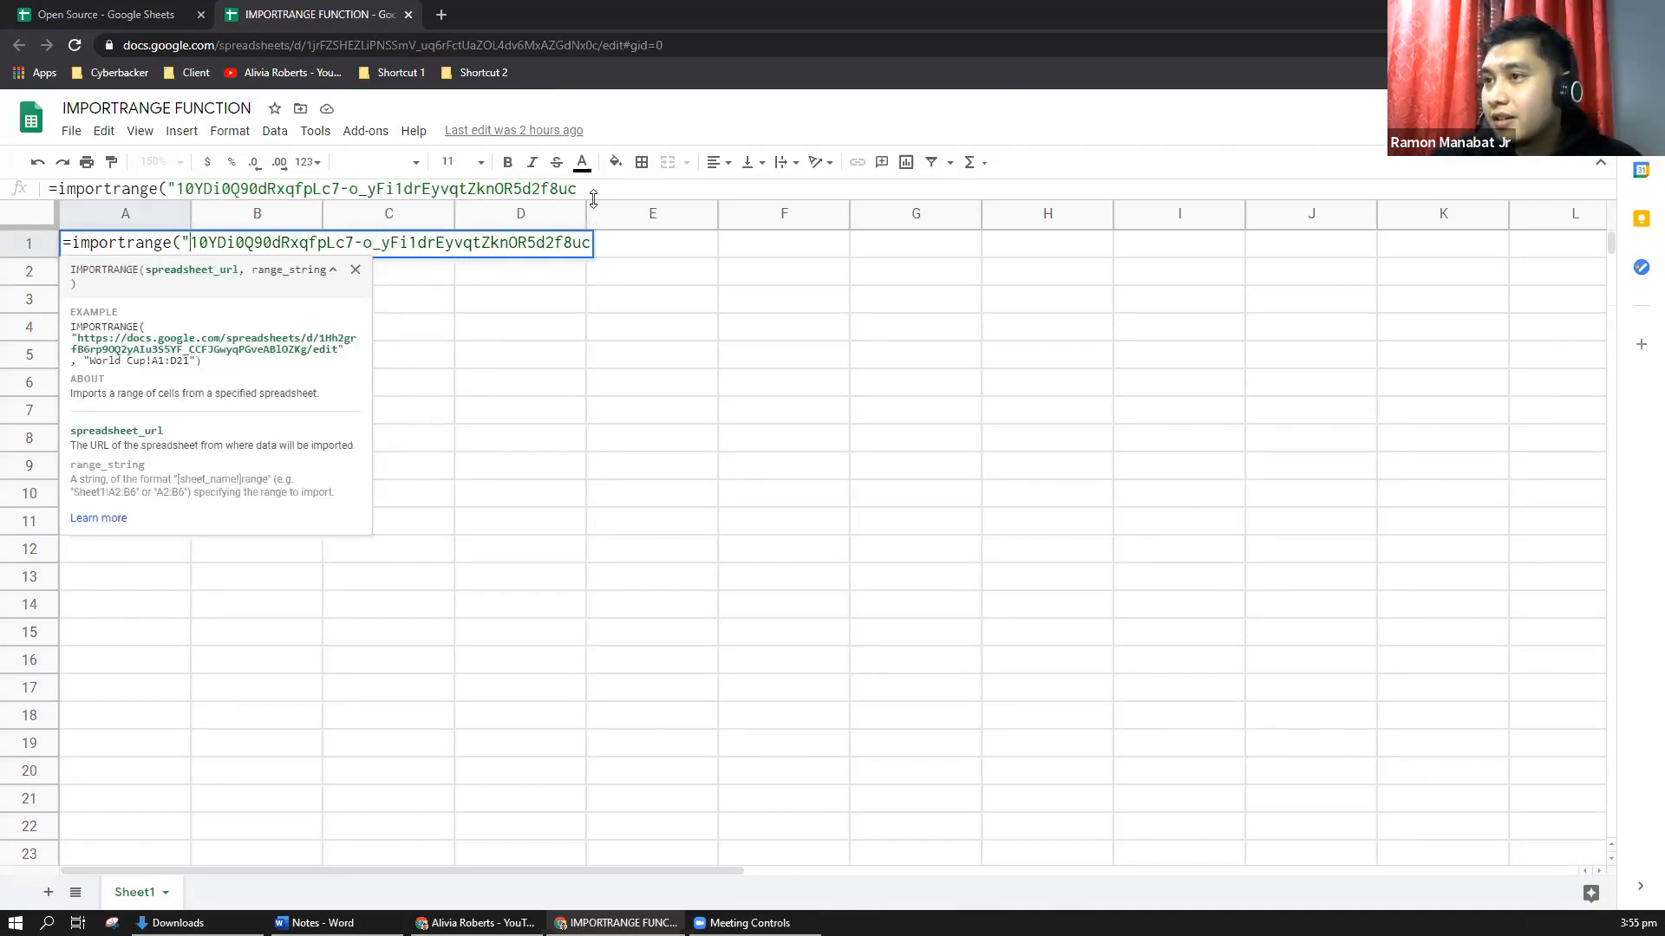
{"action": "left_click", "coordinate": [515, 192]}
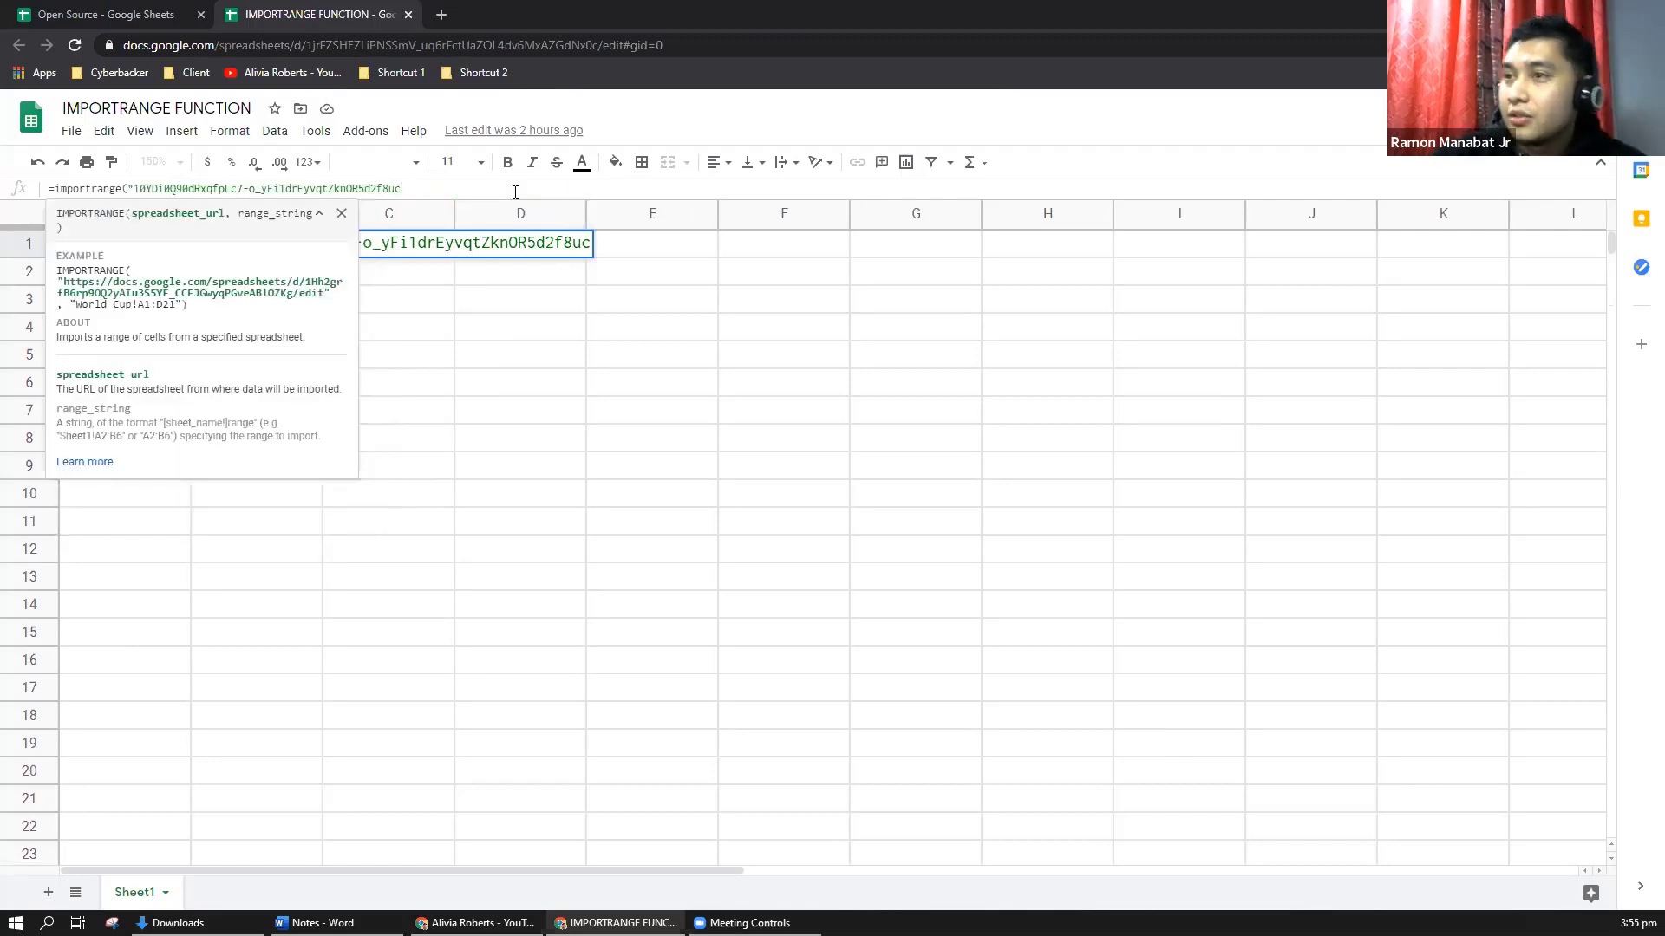
{"action": "type", "text": "\""}
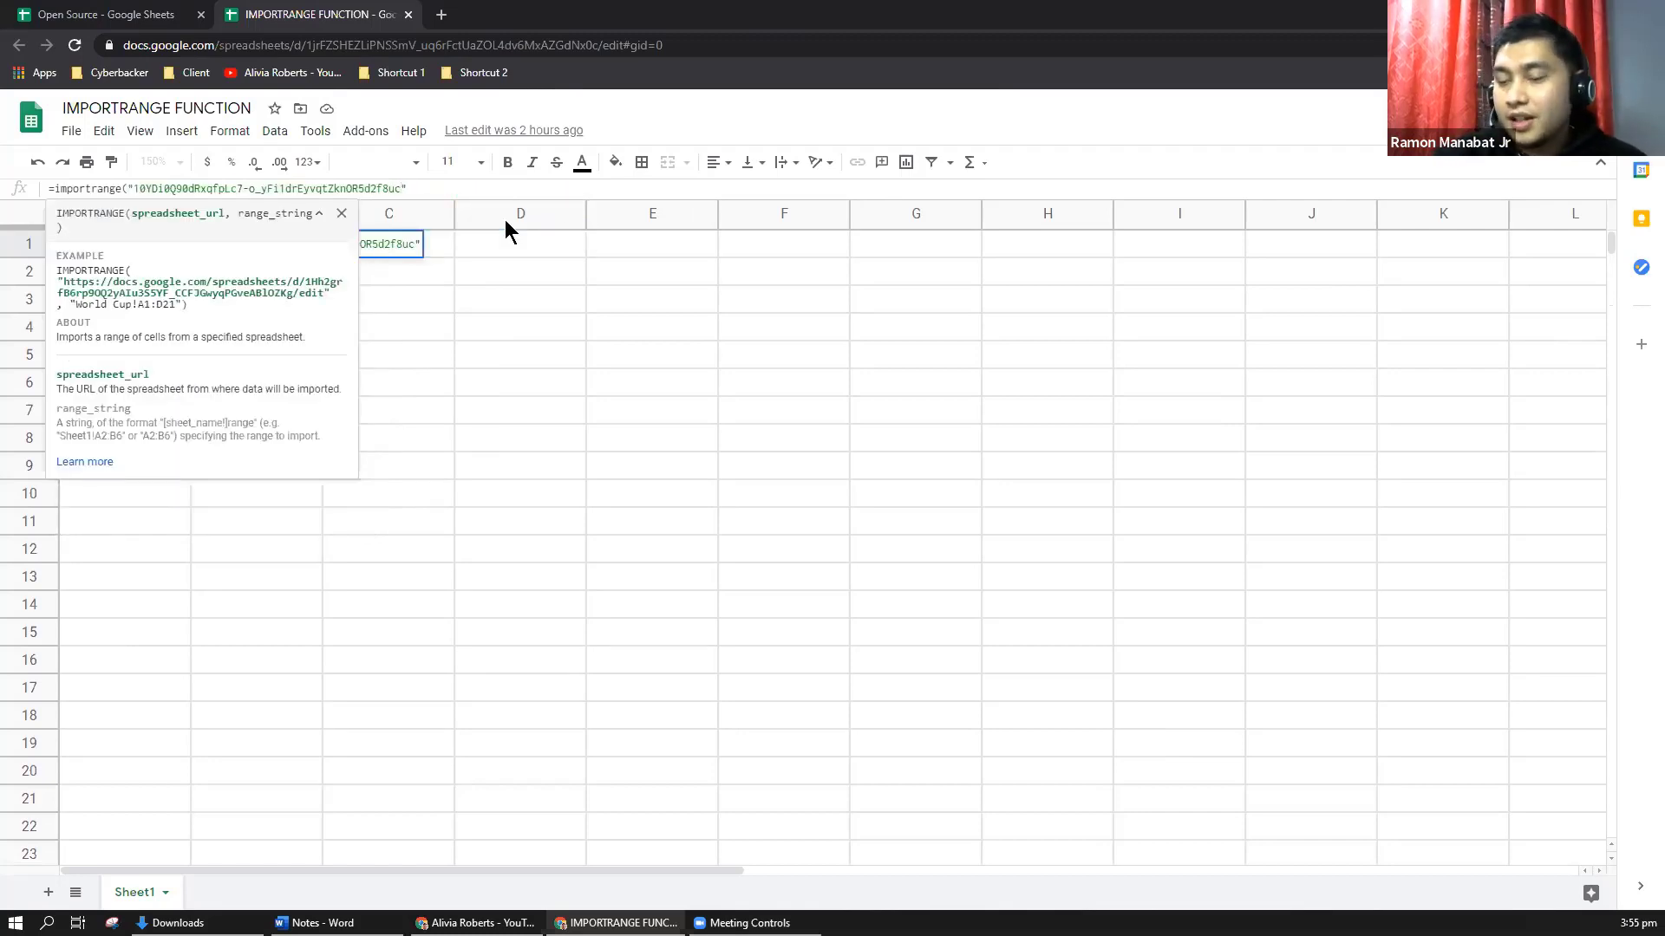
{"action": "type", "text": ", "}
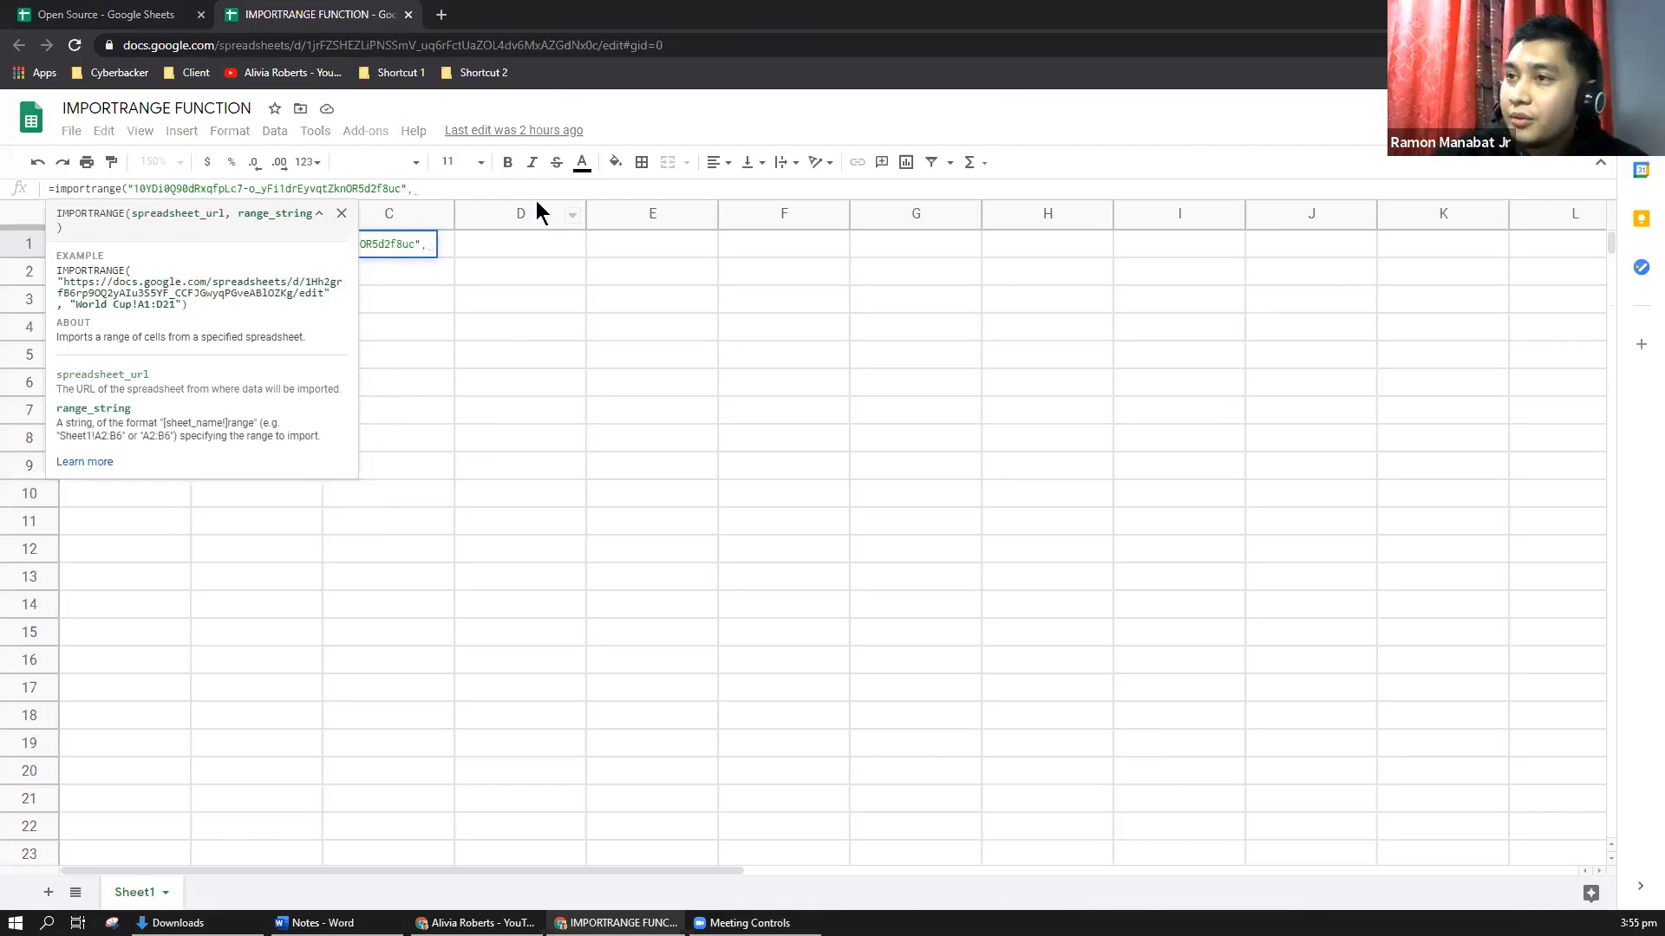
Step: Begin the formula's quoted range argument with the source sheet name from the Open Source spreadsheet, Library!
{"action": "type", "text": "\""}
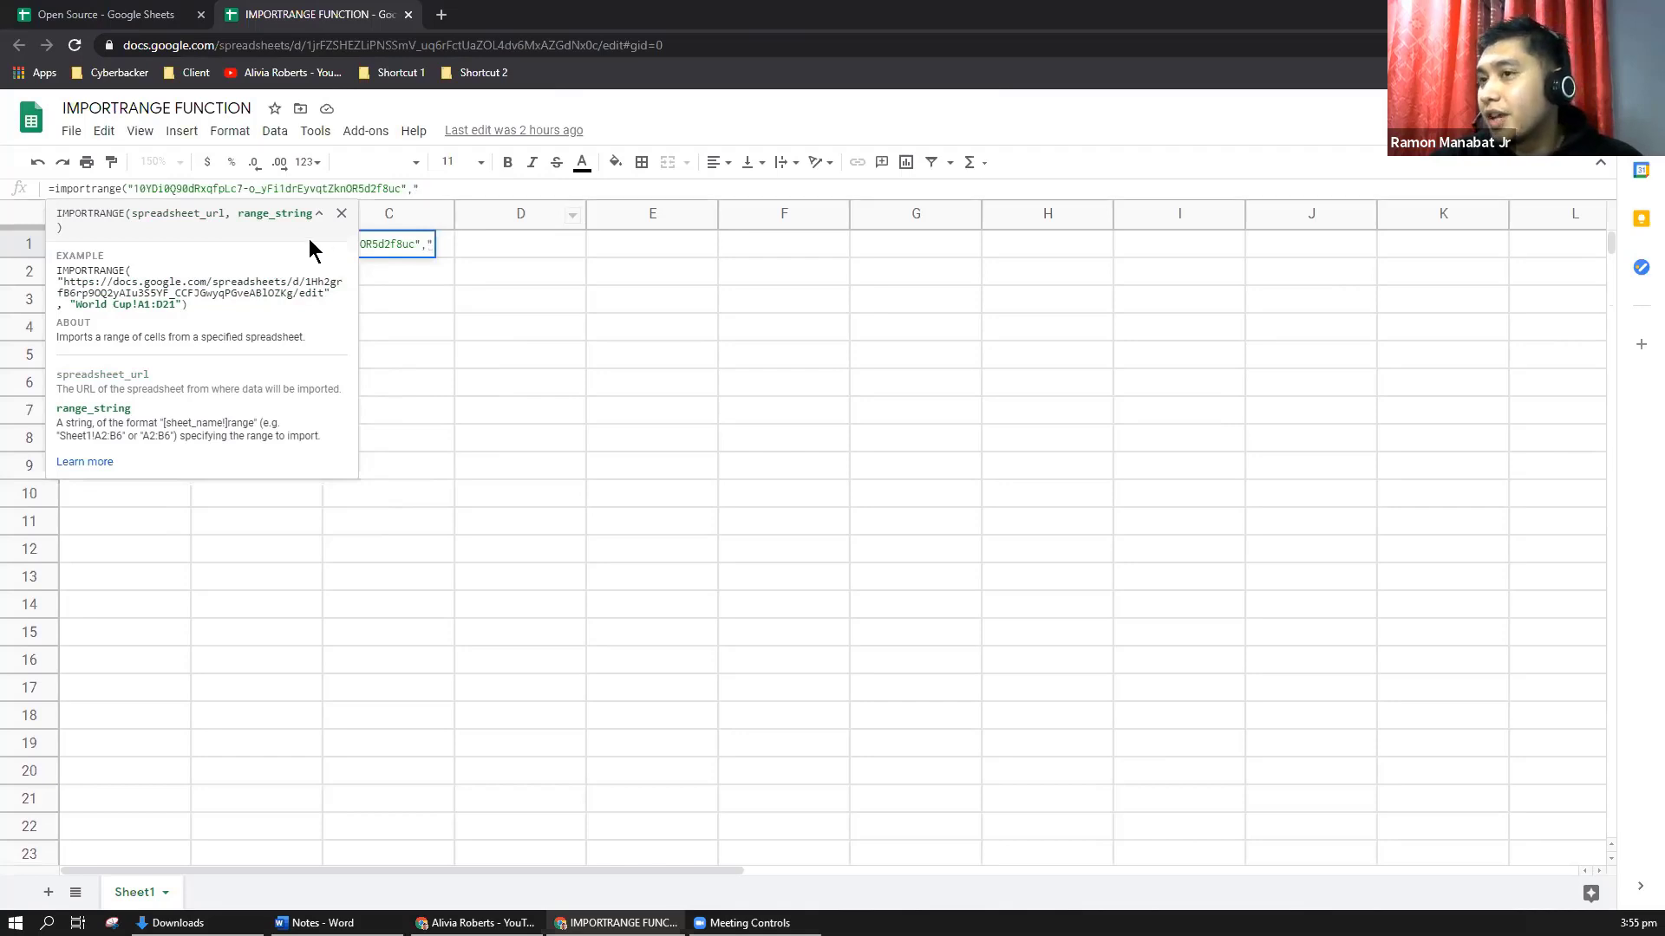
{"action": "left_click", "coordinate": [113, 16]}
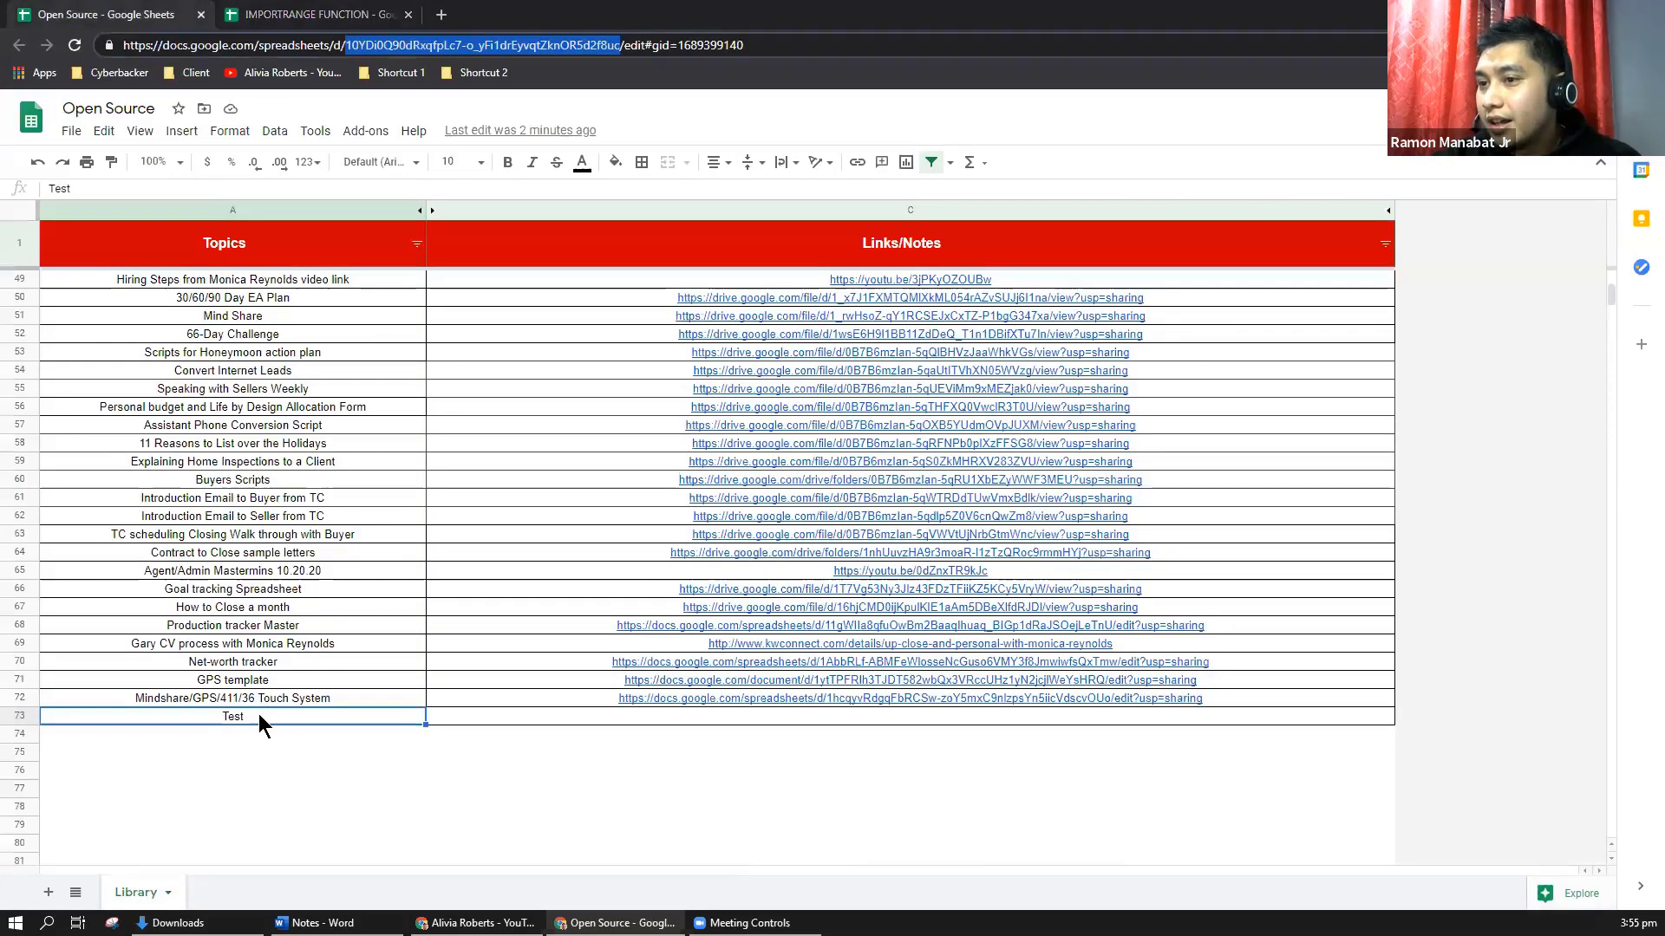
{"action": "left_click", "coordinate": [246, 719]}
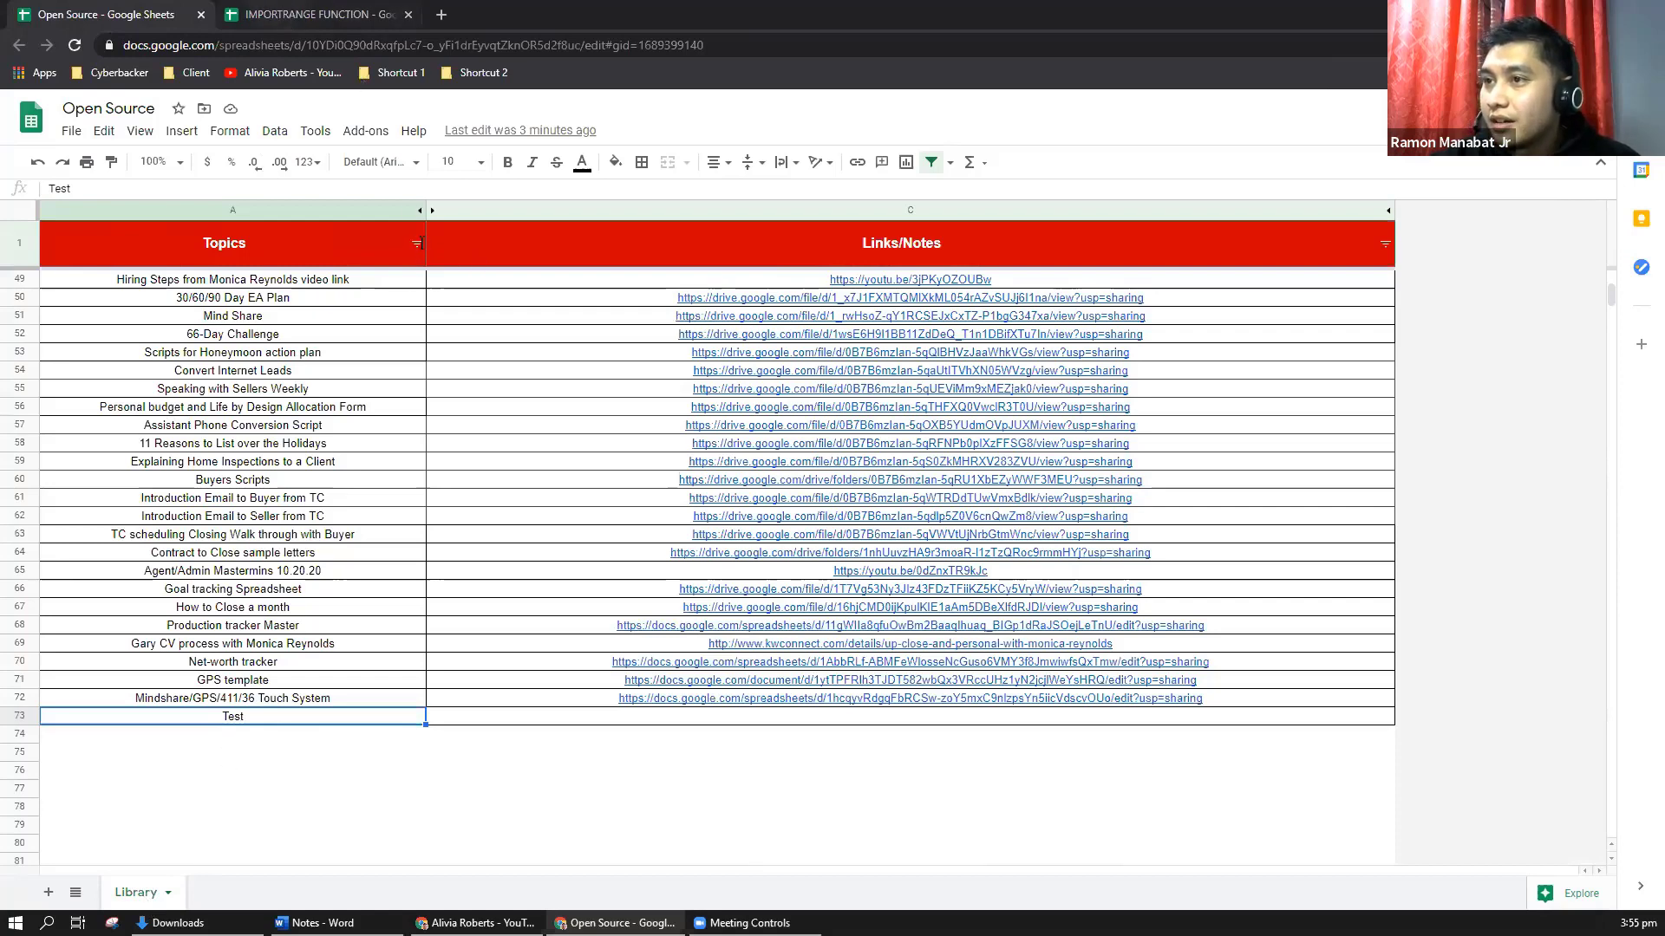
{"action": "key", "text": "ctrl+Tab"}
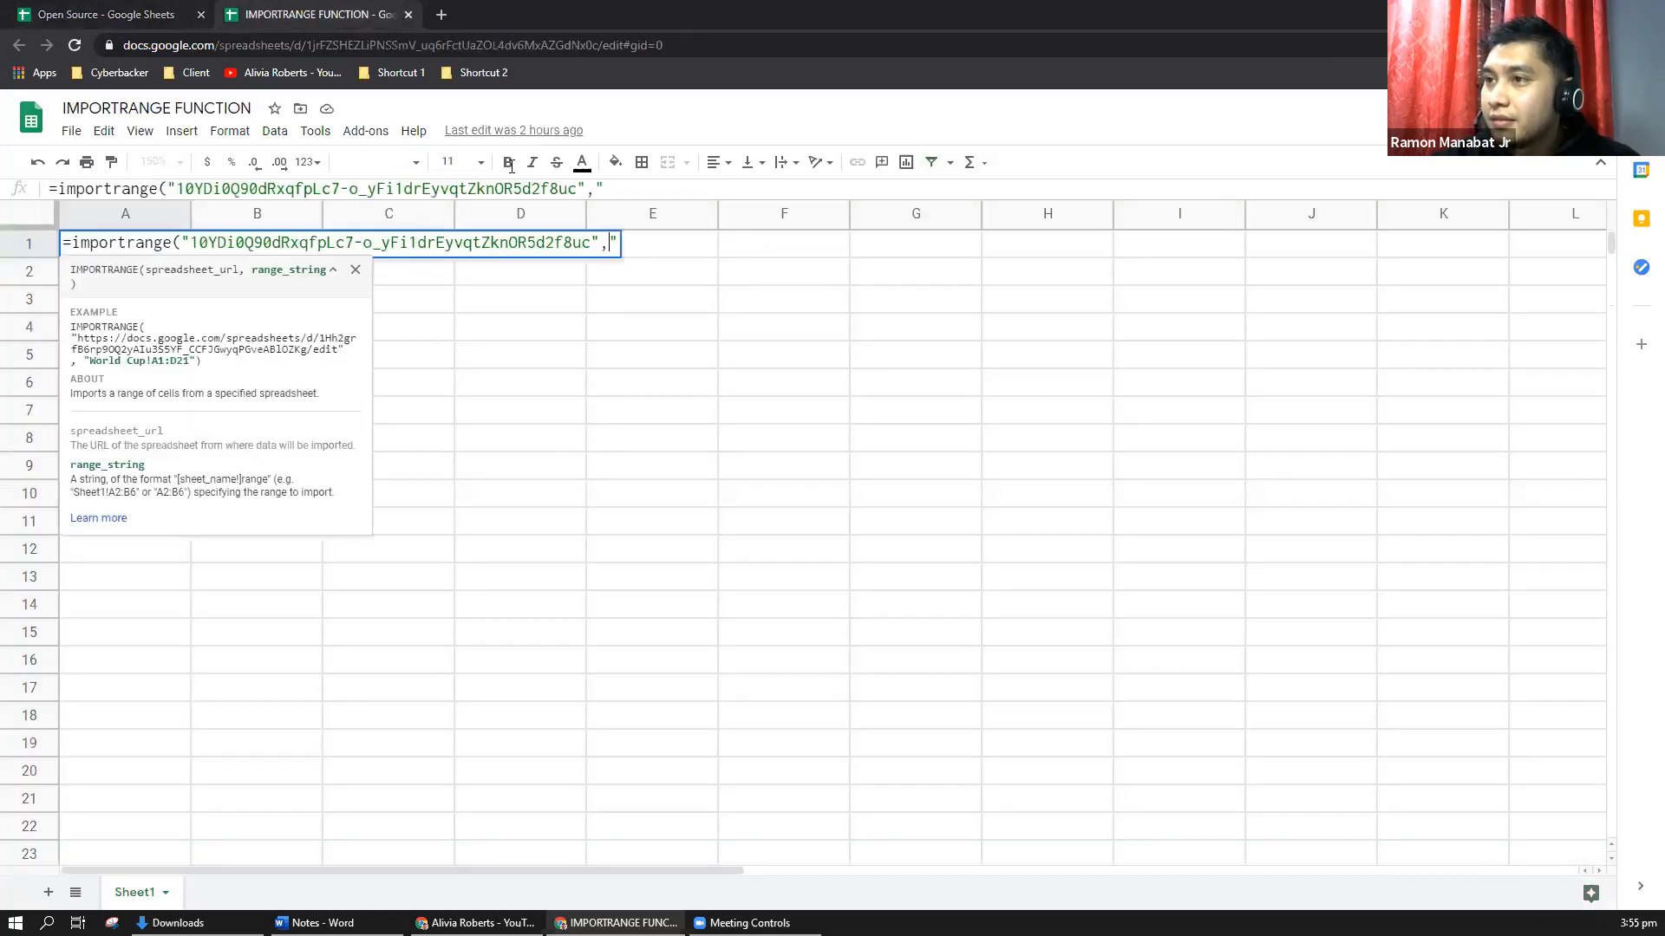
{"action": "left_click", "coordinate": [614, 193]}
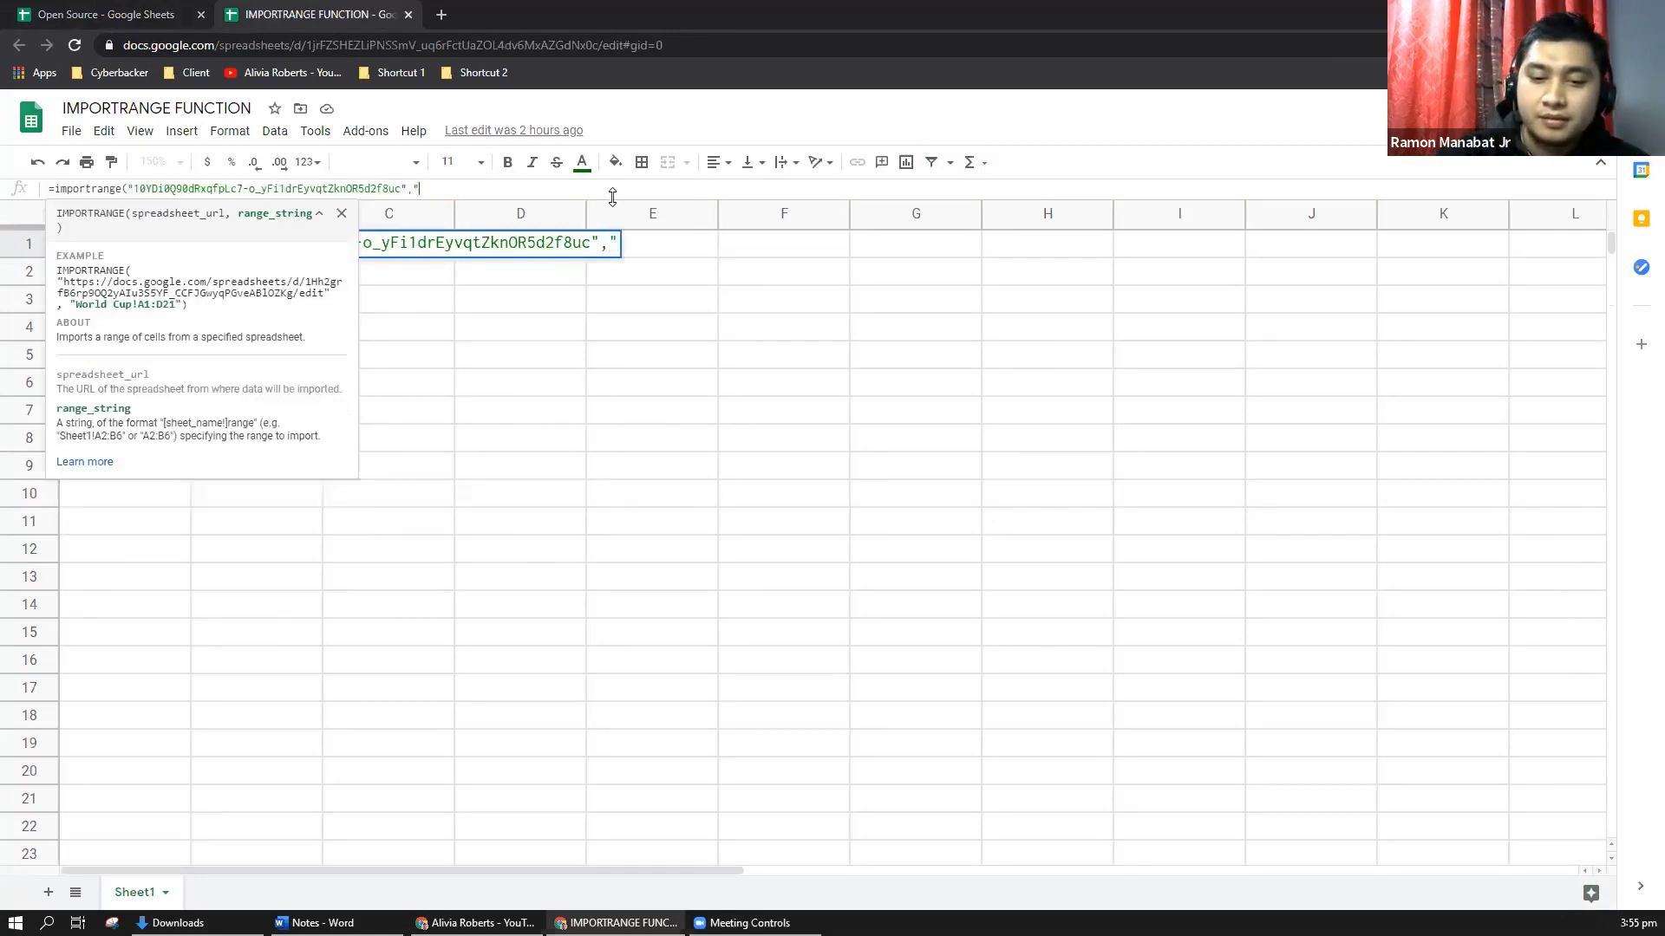
{"action": "type", "text": "Library"}
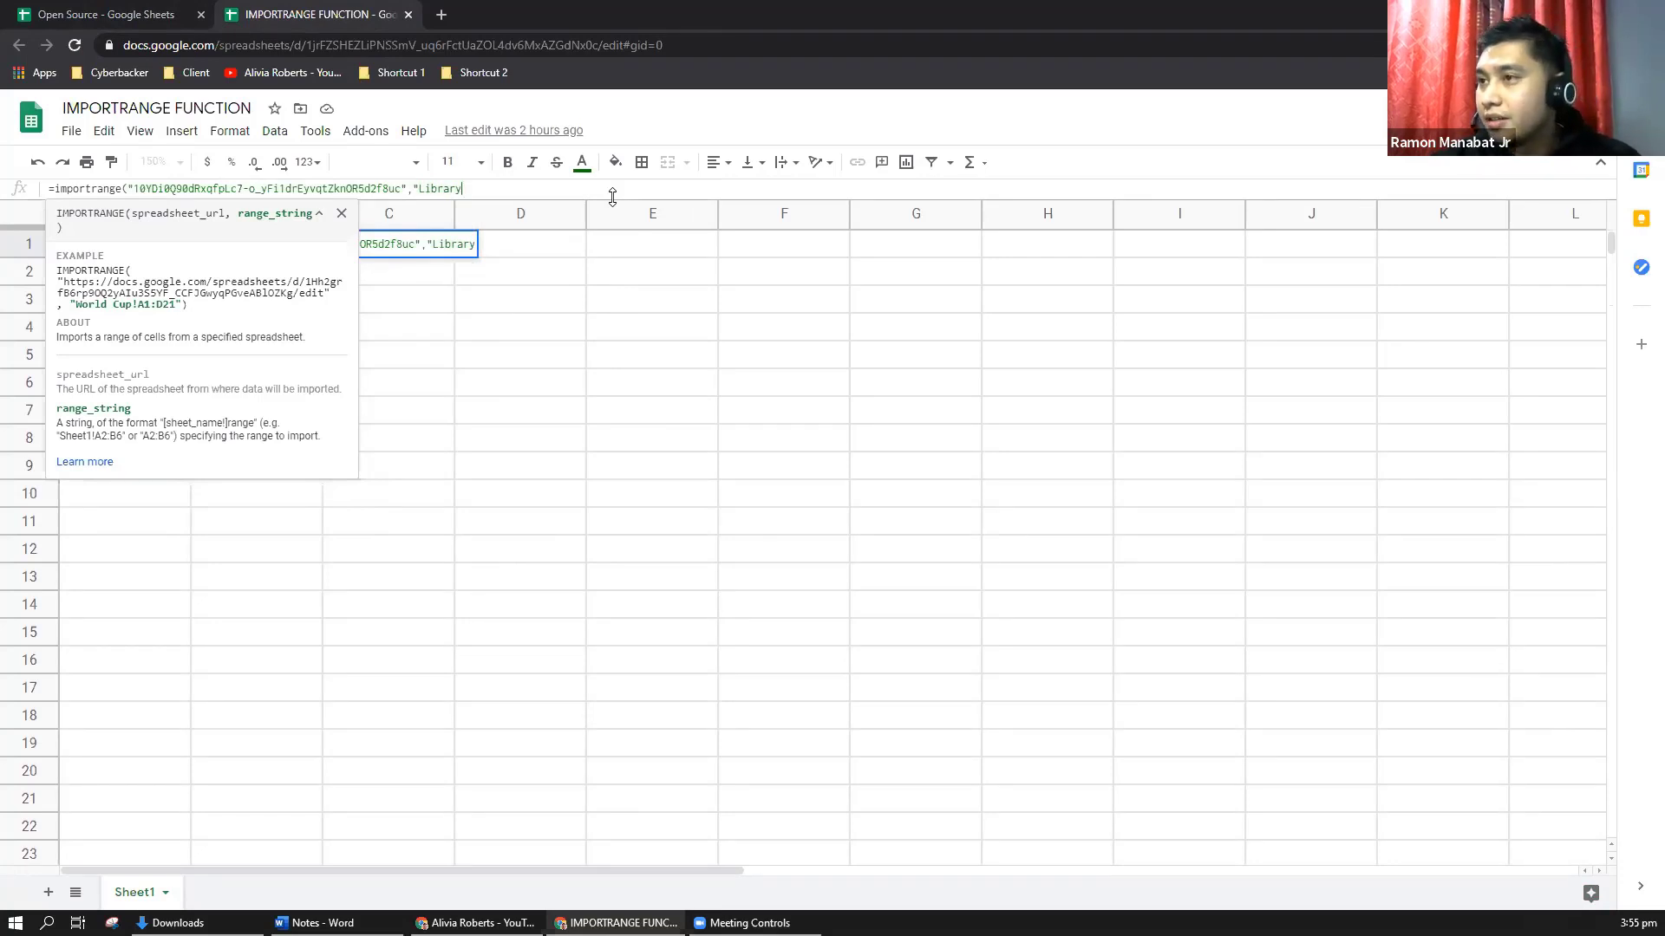
{"action": "type", "text": "!"}
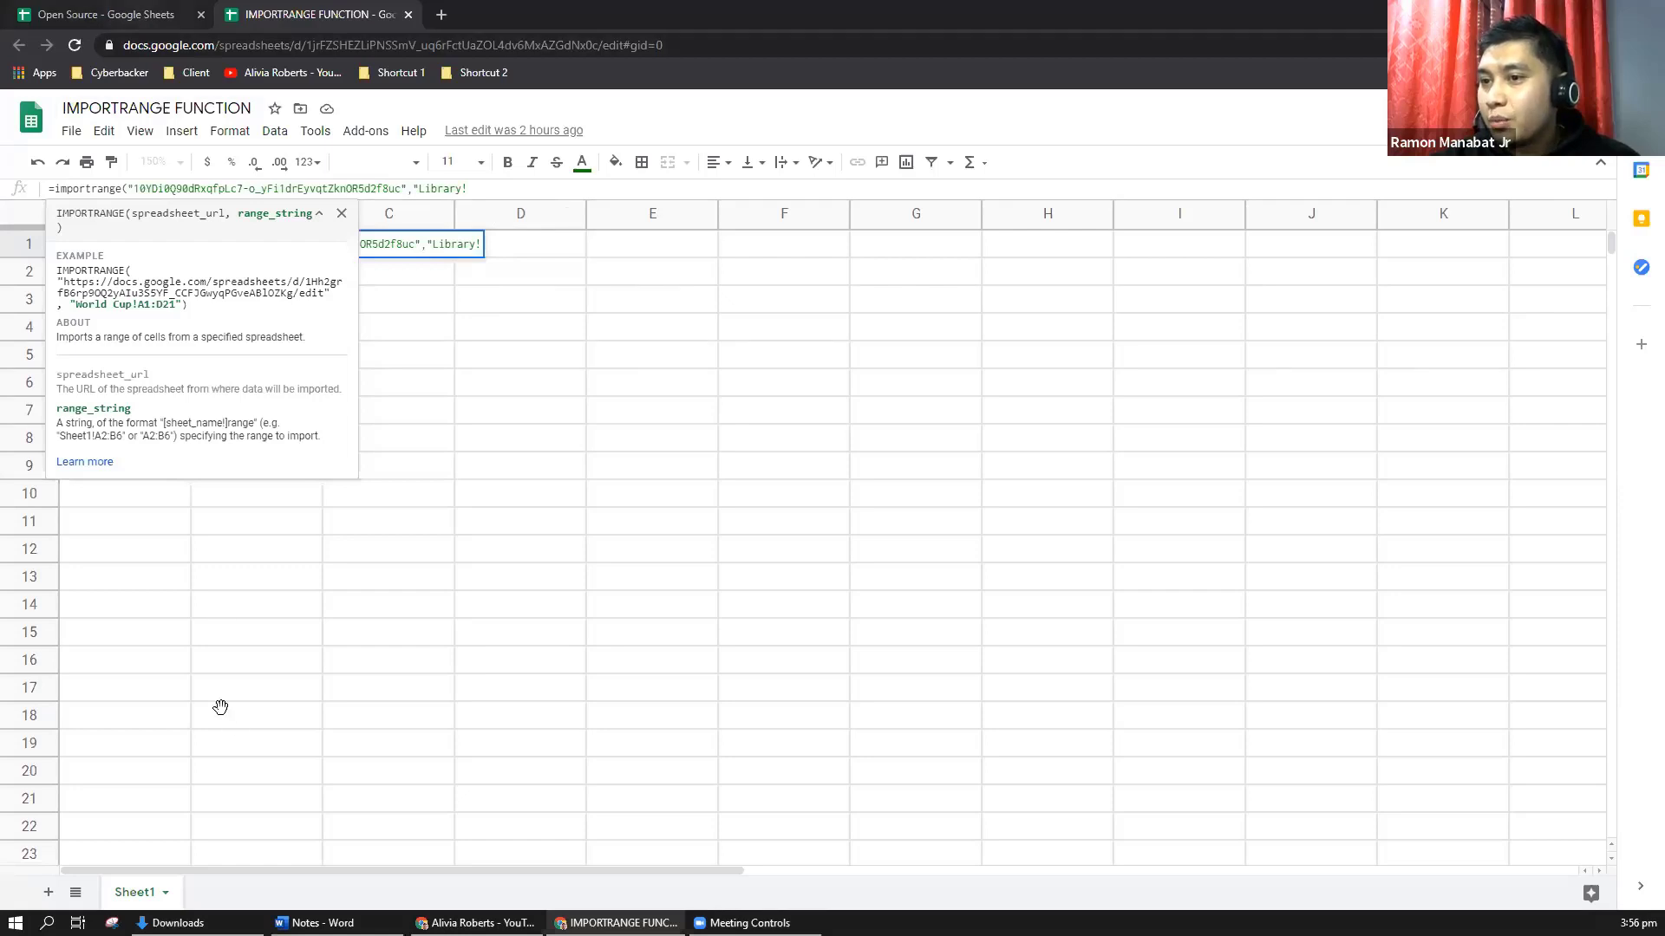
Step: Complete the range argument as Library!A73, close the IMPORTRANGE formula, commit it and select cell A1
{"action": "key", "text": "ctrl+shift+Tab"}
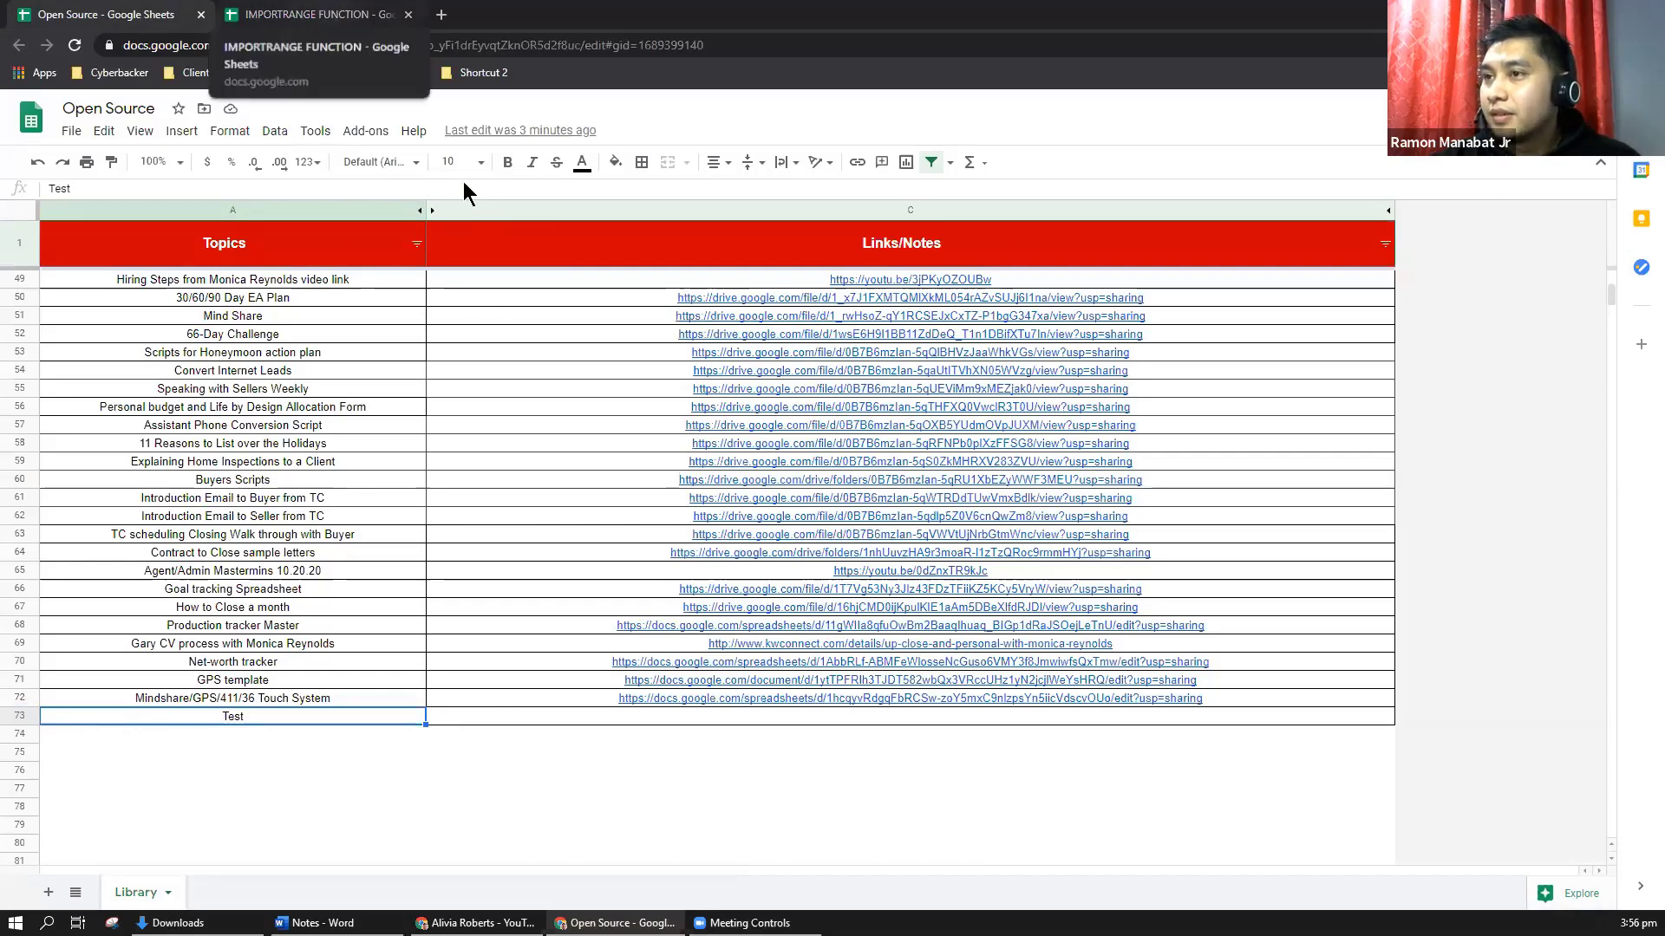
{"action": "key", "text": "ctrl+Tab"}
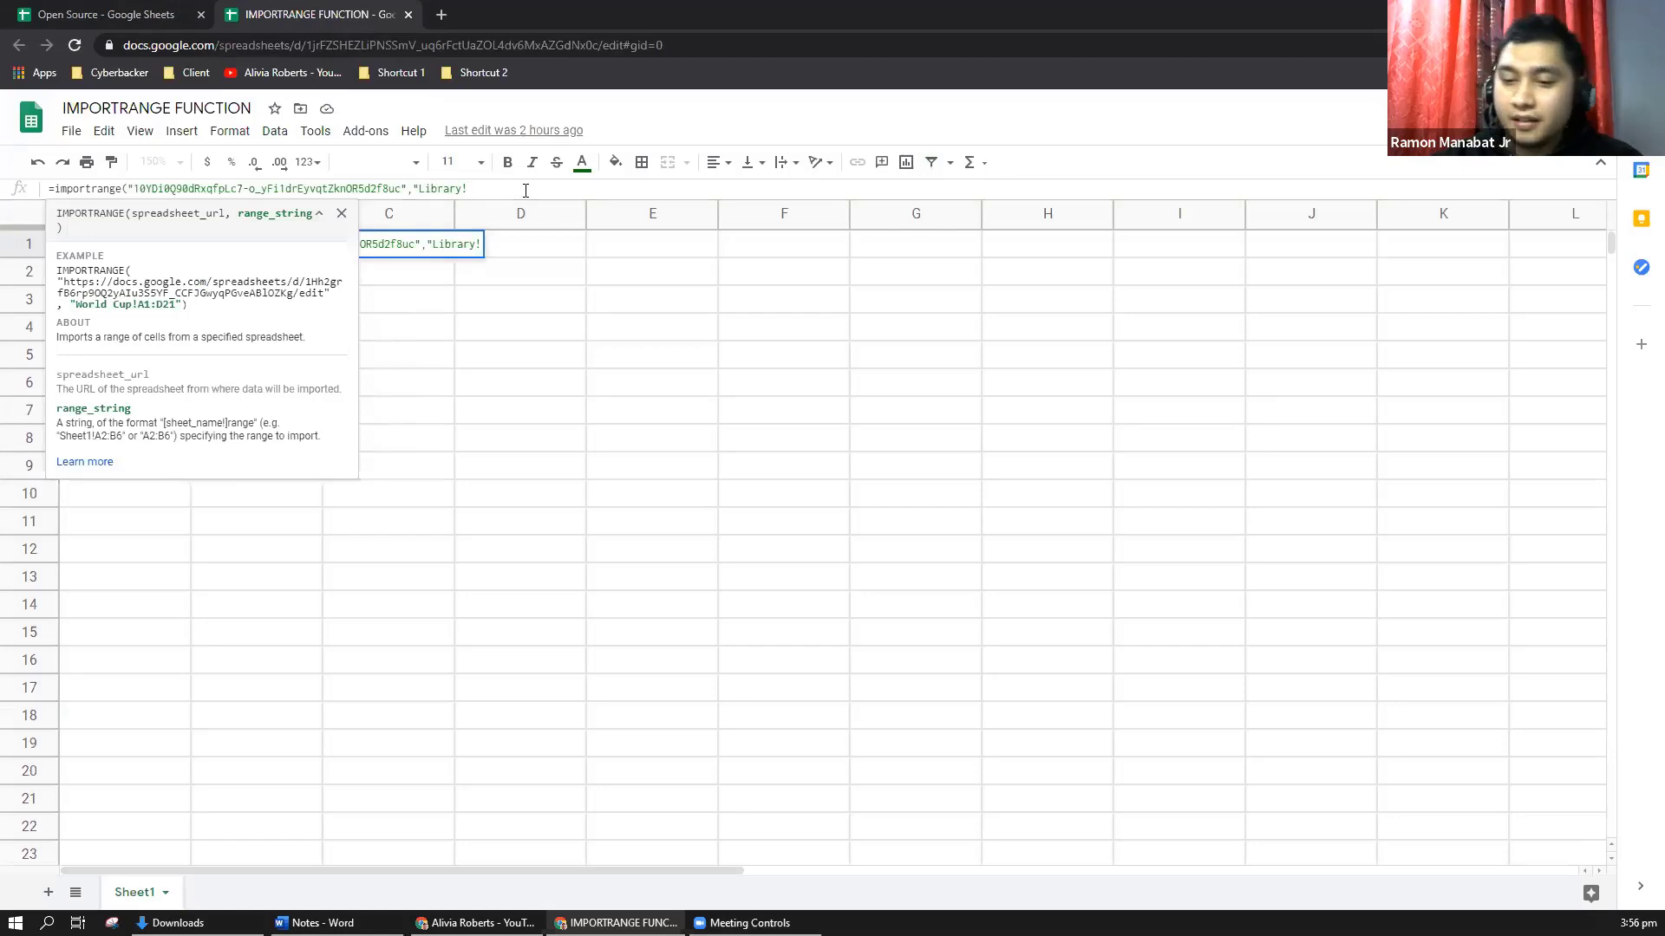
{"action": "type", "text": "A"}
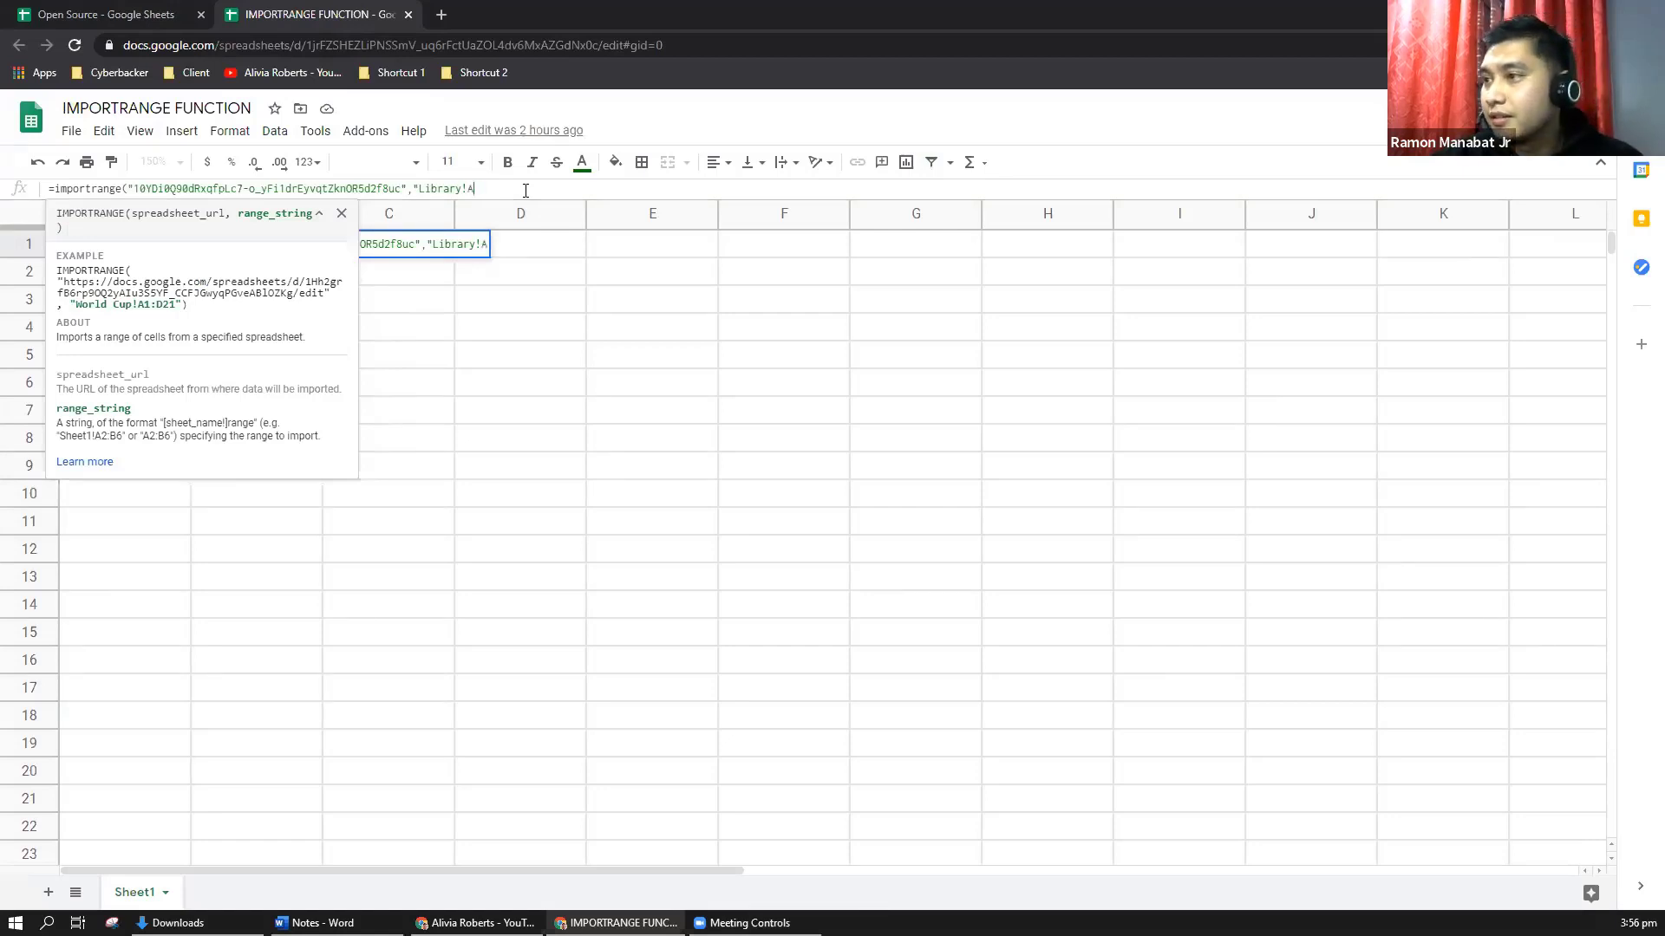
{"action": "type", "text": "73"}
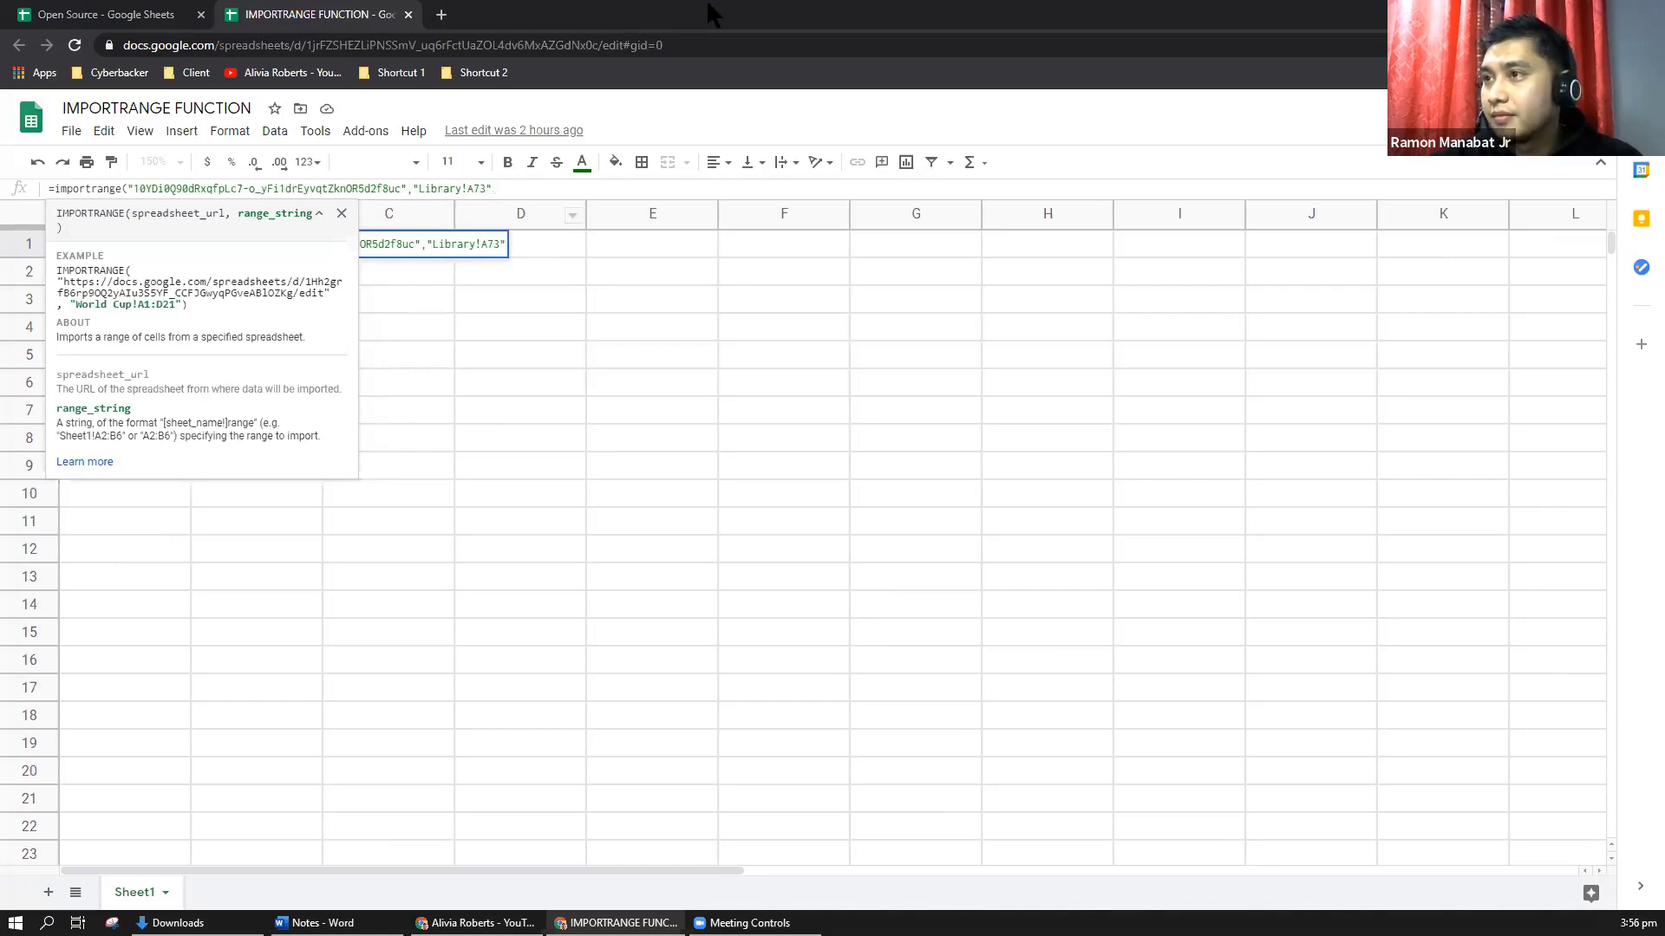
{"action": "left_click", "coordinate": [313, 923]}
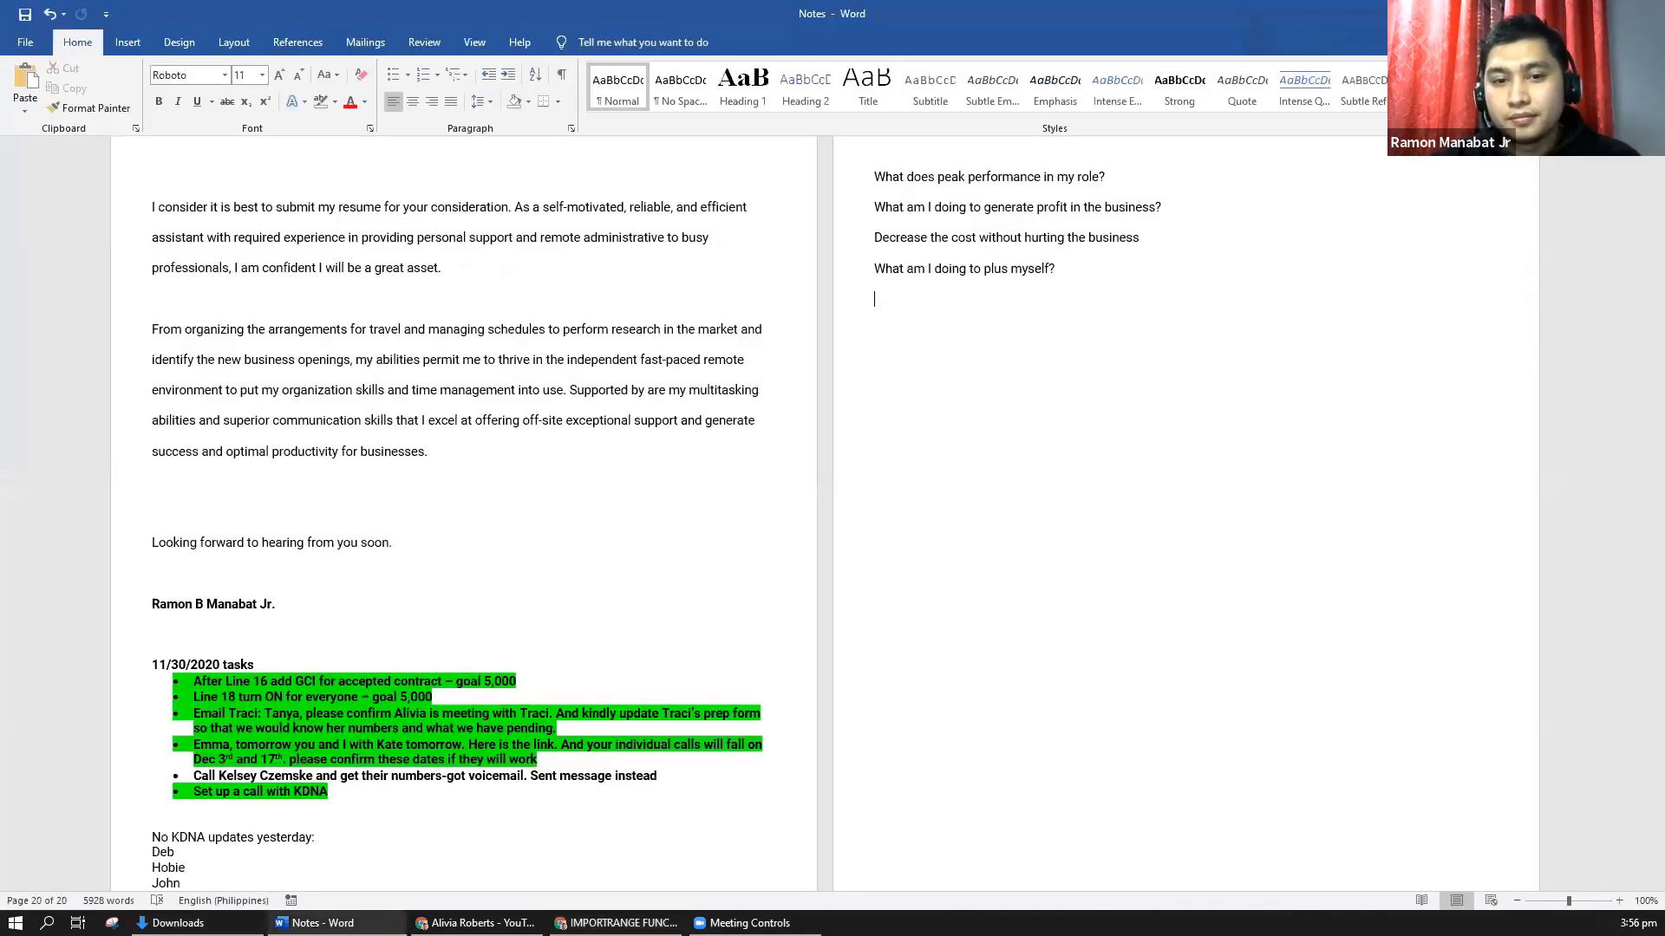
{"action": "key", "text": "alt+Tab"}
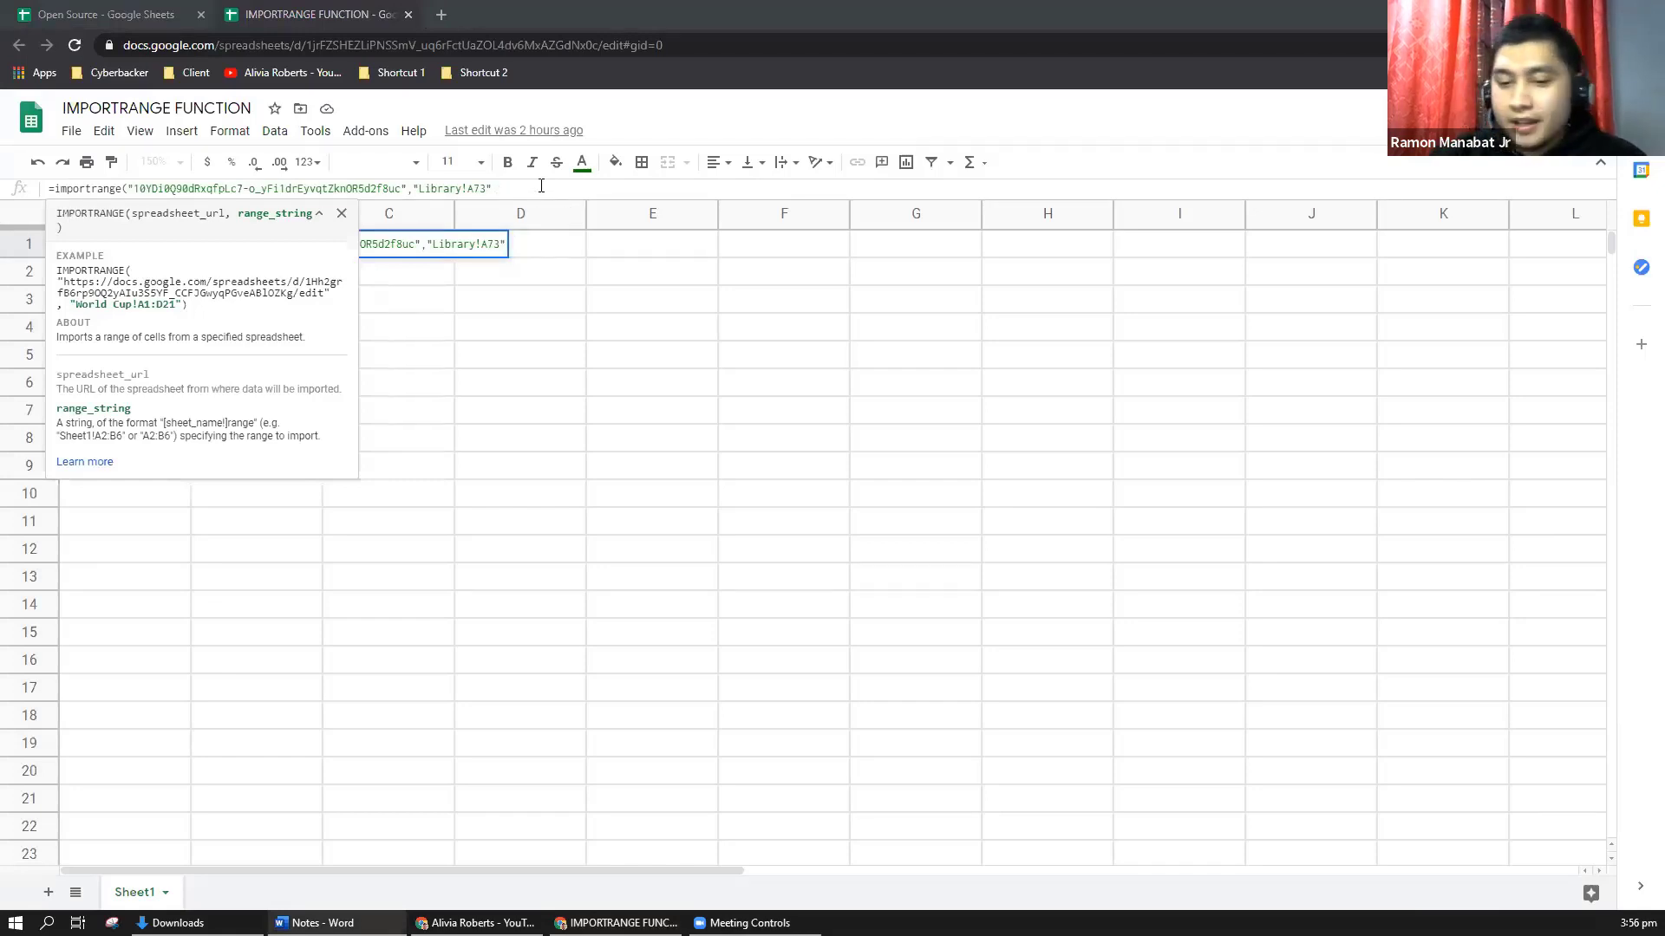
{"action": "type", "text": ")"}
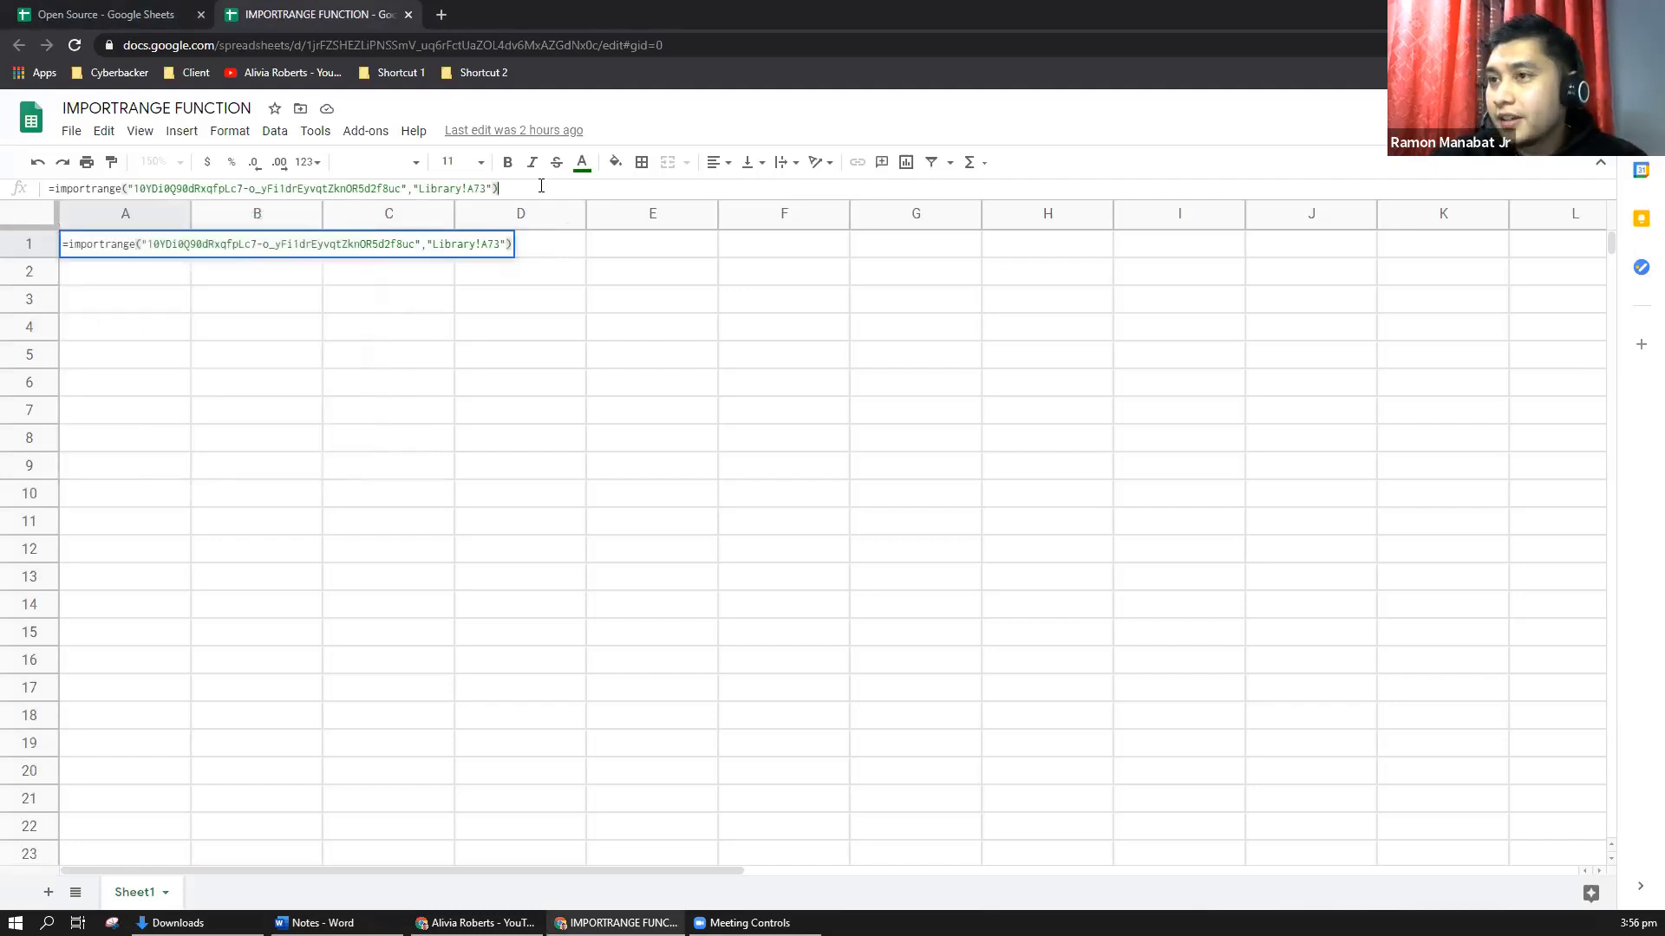
{"action": "key", "text": "Return"}
{"action": "left_click", "coordinate": [389, 409]}
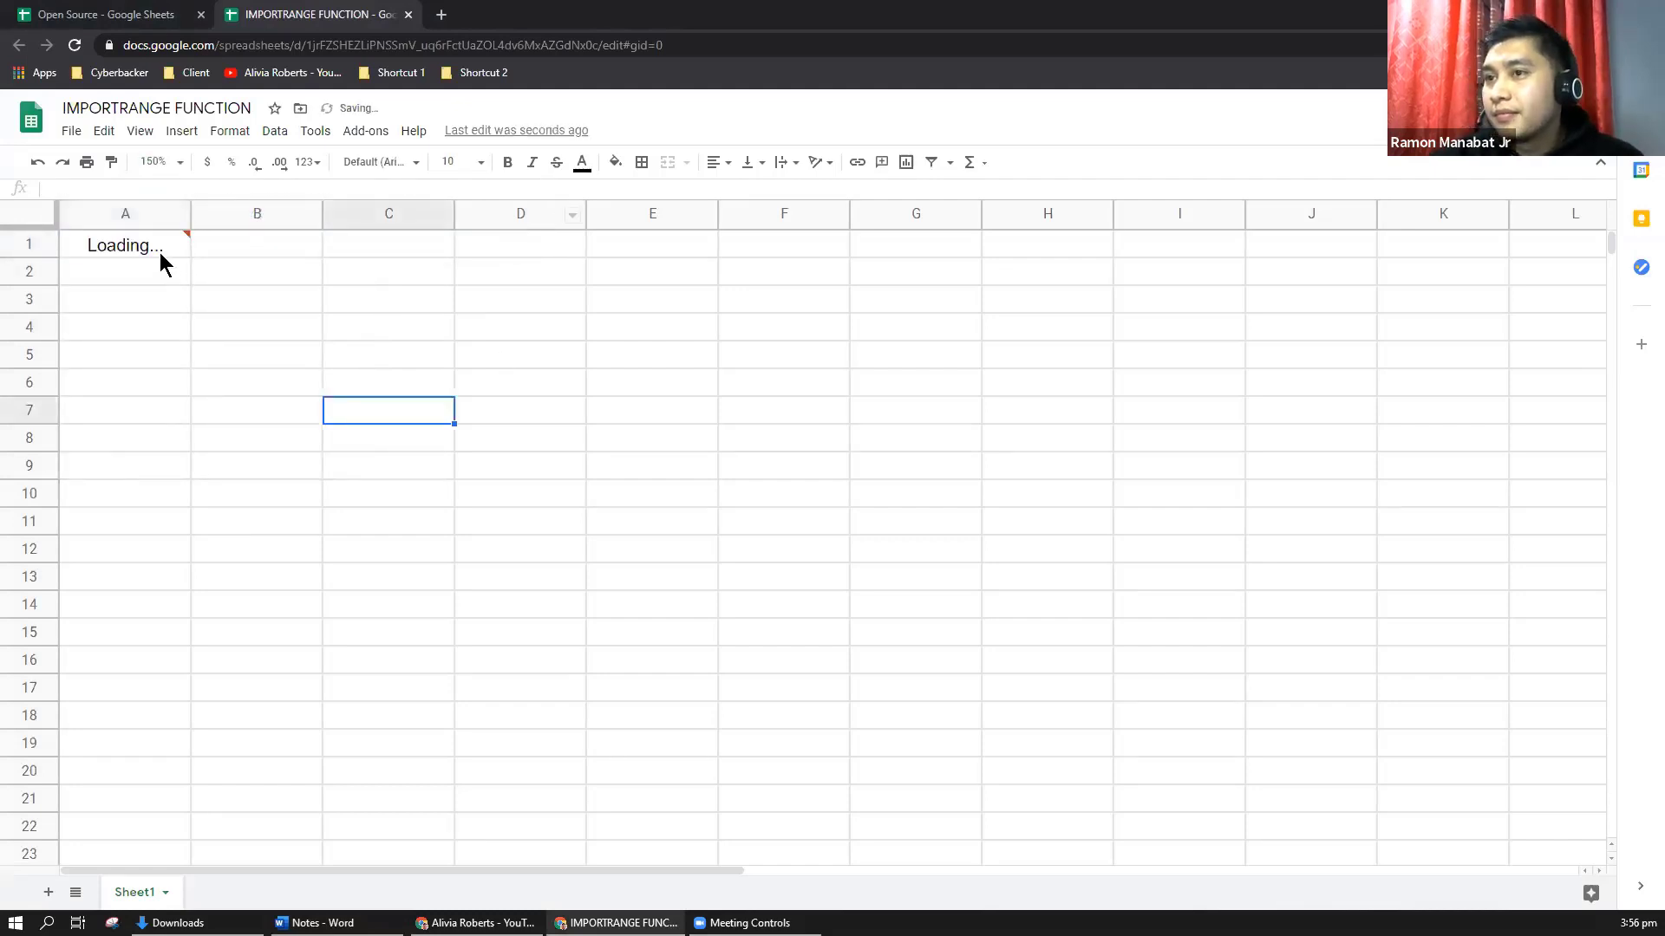
{"action": "key", "text": "ctrl+Home"}
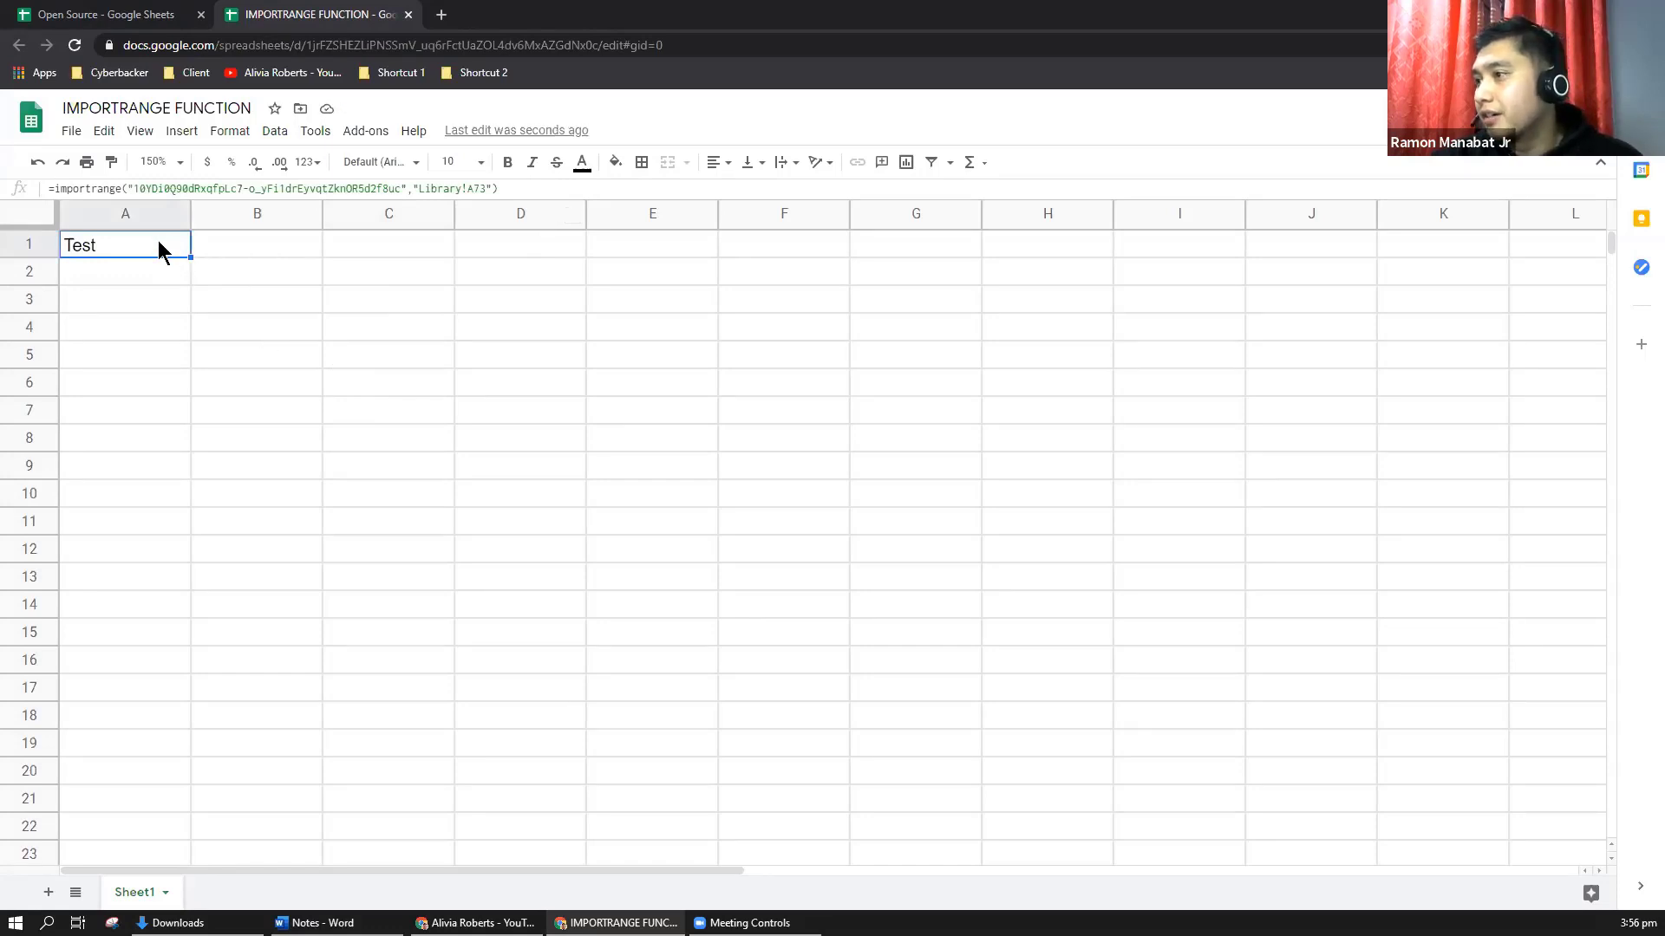
Step: Replace the text in cell A73 of the Open Source library with Change and check cell A1 of IMPORTRANGE FUNCTION
{"action": "left_click", "coordinate": [110, 13]}
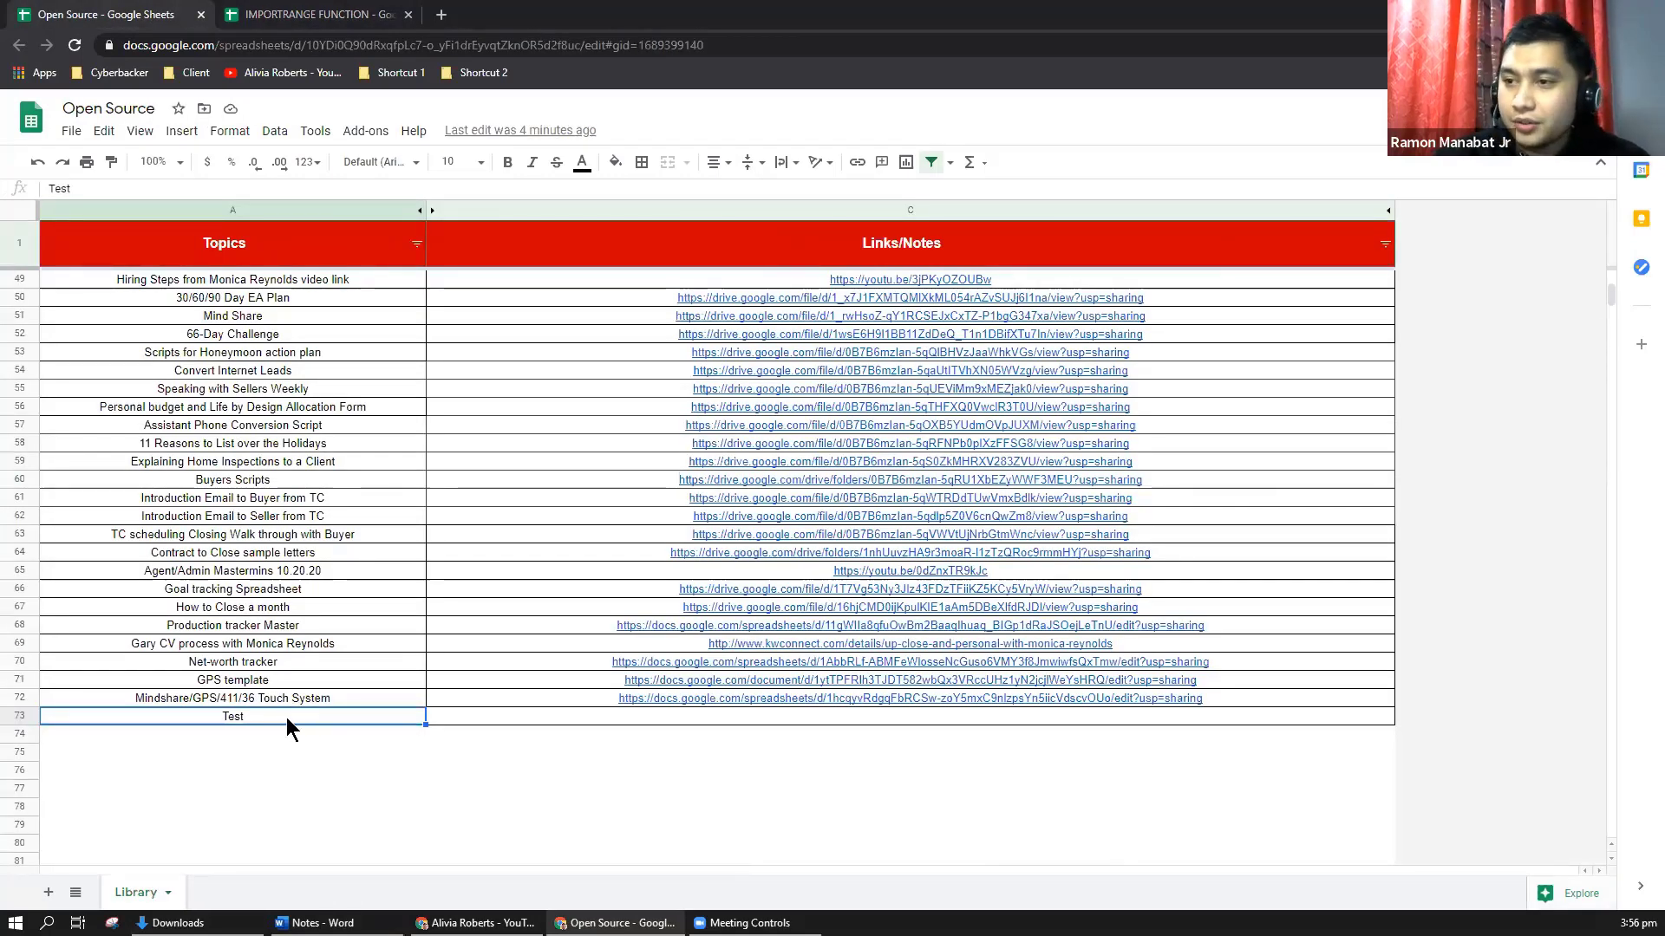
{"action": "type", "text": "Change"}
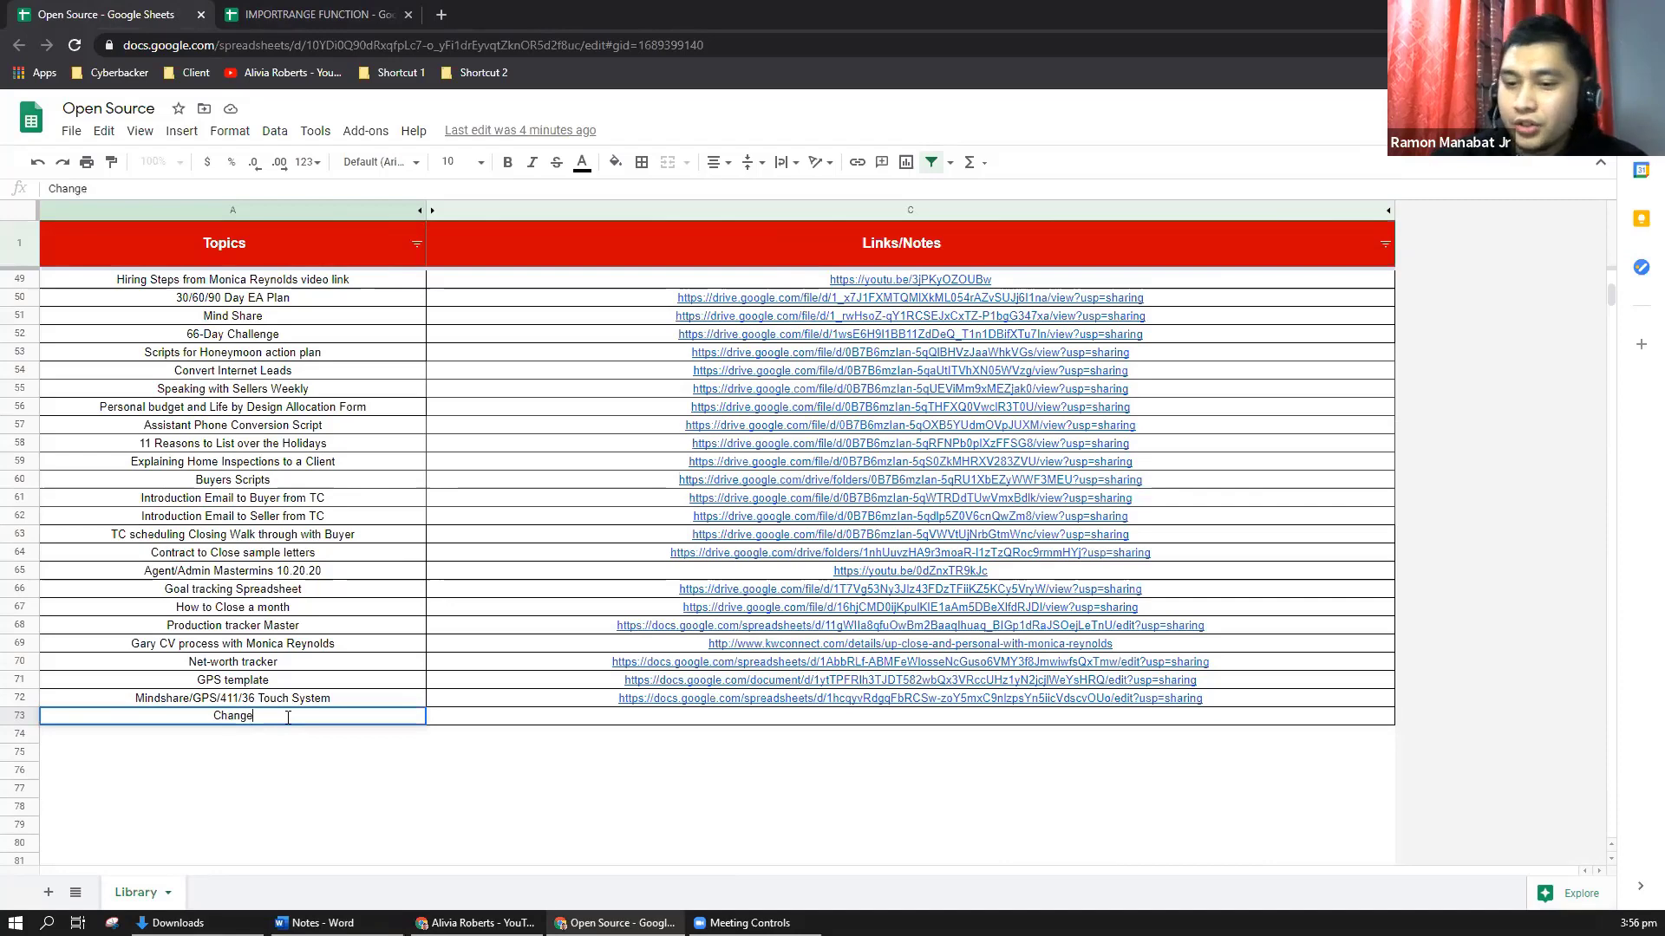
{"action": "key", "text": "Return"}
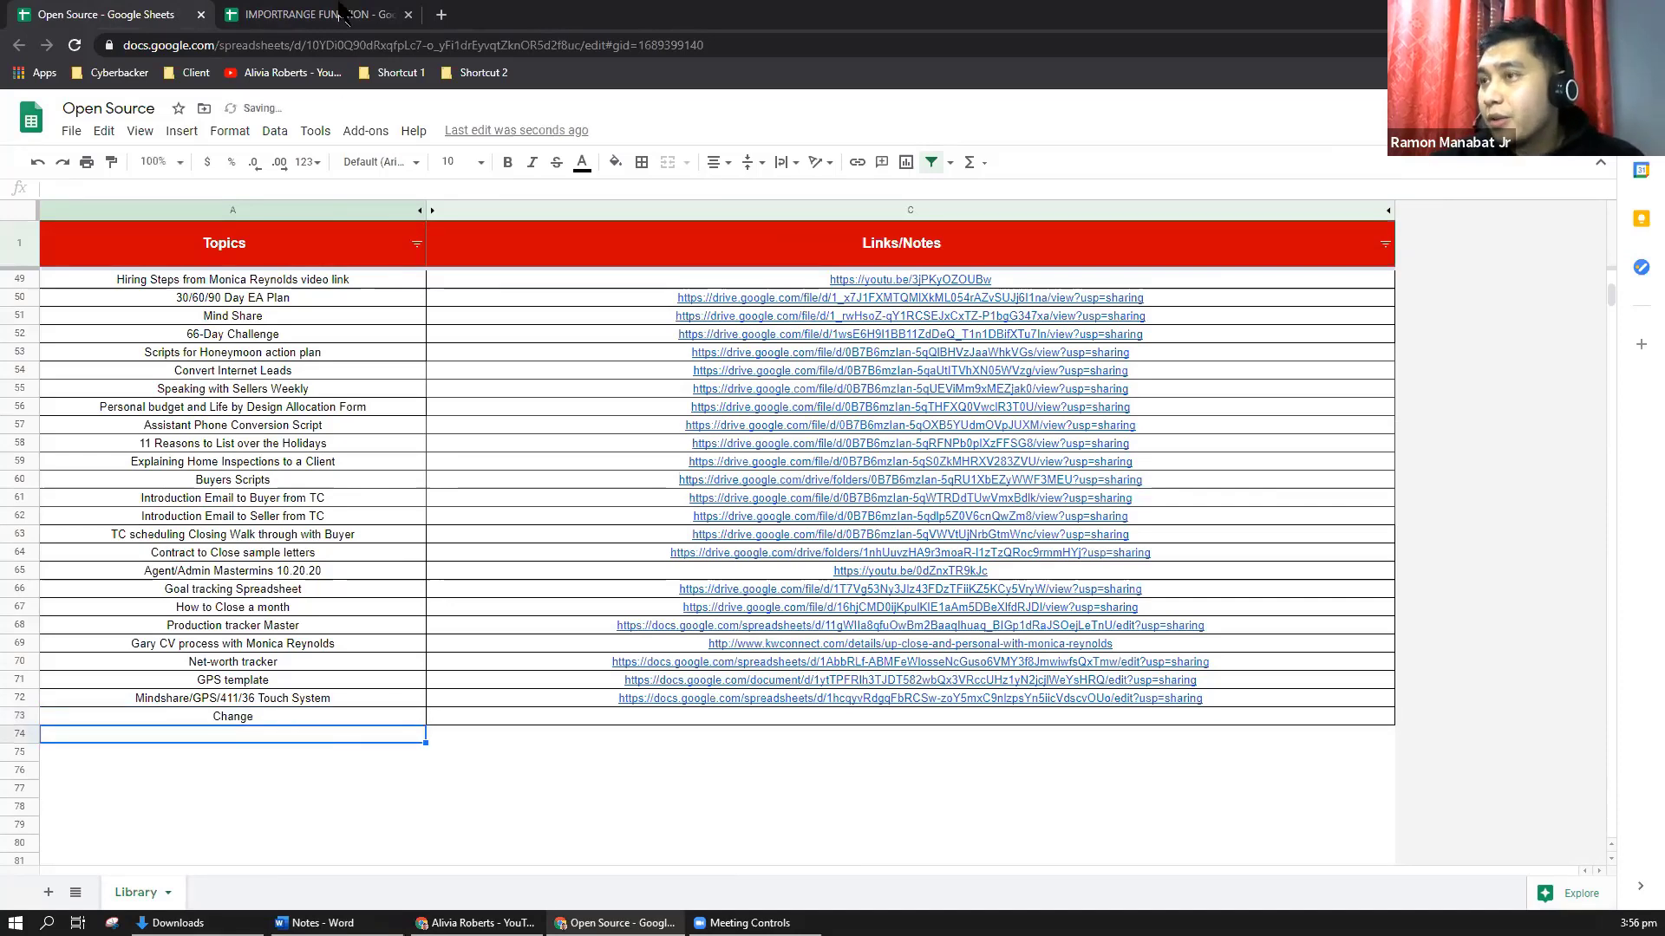
{"action": "left_click", "coordinate": [340, 11]}
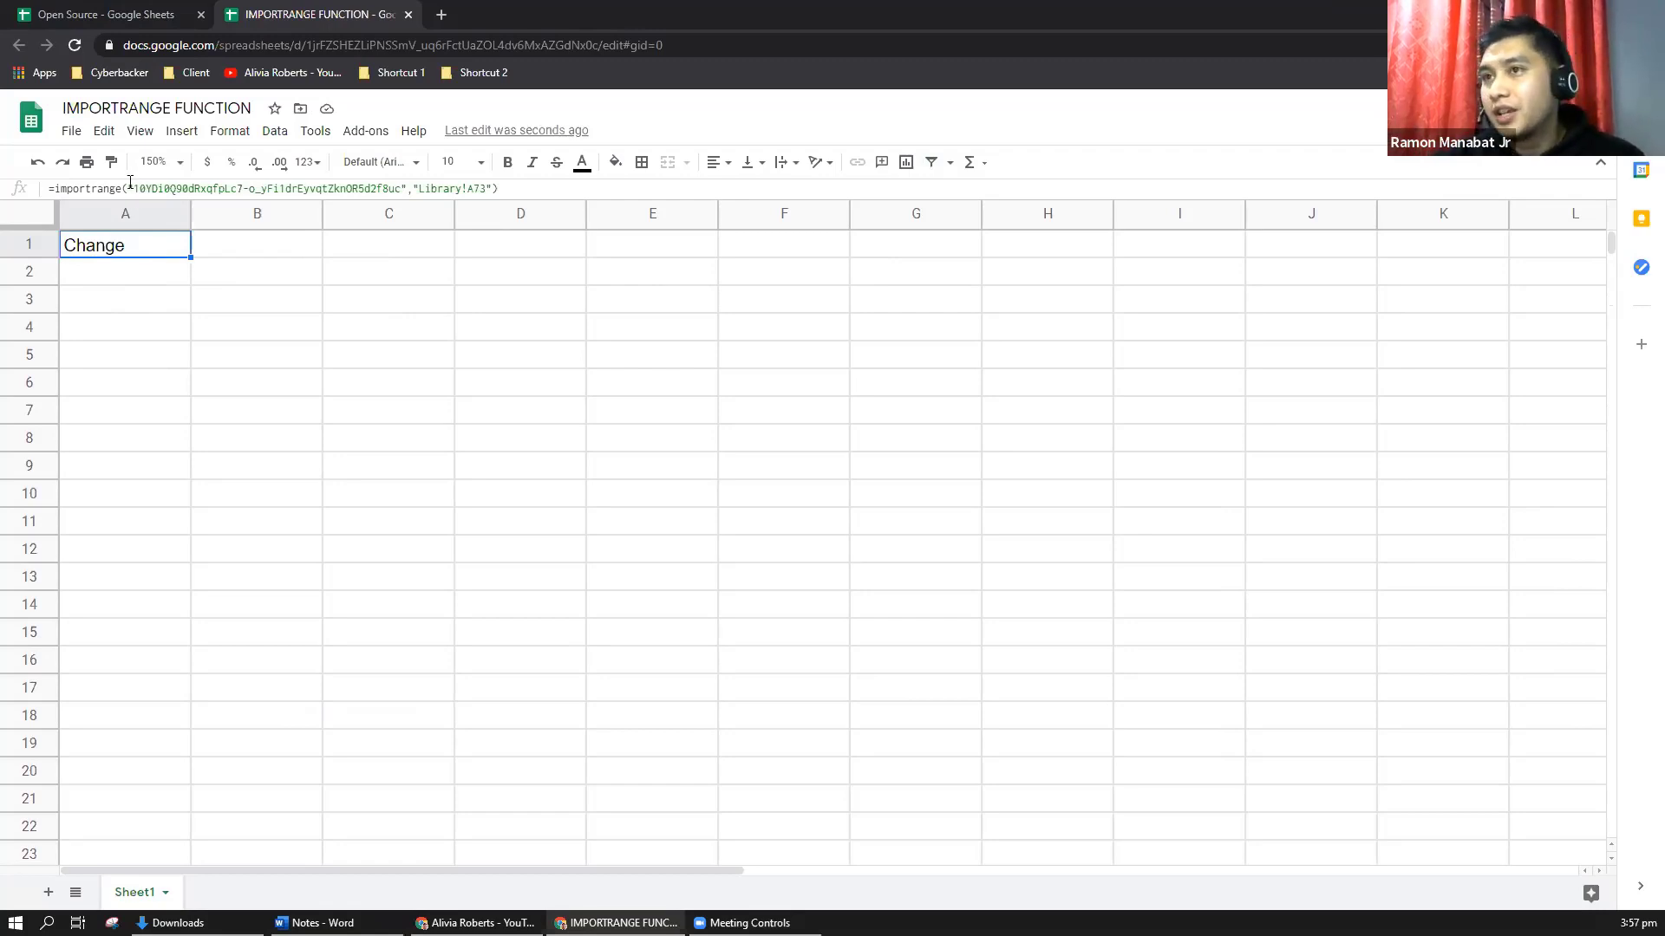
Step: Compare cell A73 of the Open Source library with the imported cell A1 in the IMPORTRANGE FUNCTION spreadsheet
{"action": "left_click", "coordinate": [98, 11]}
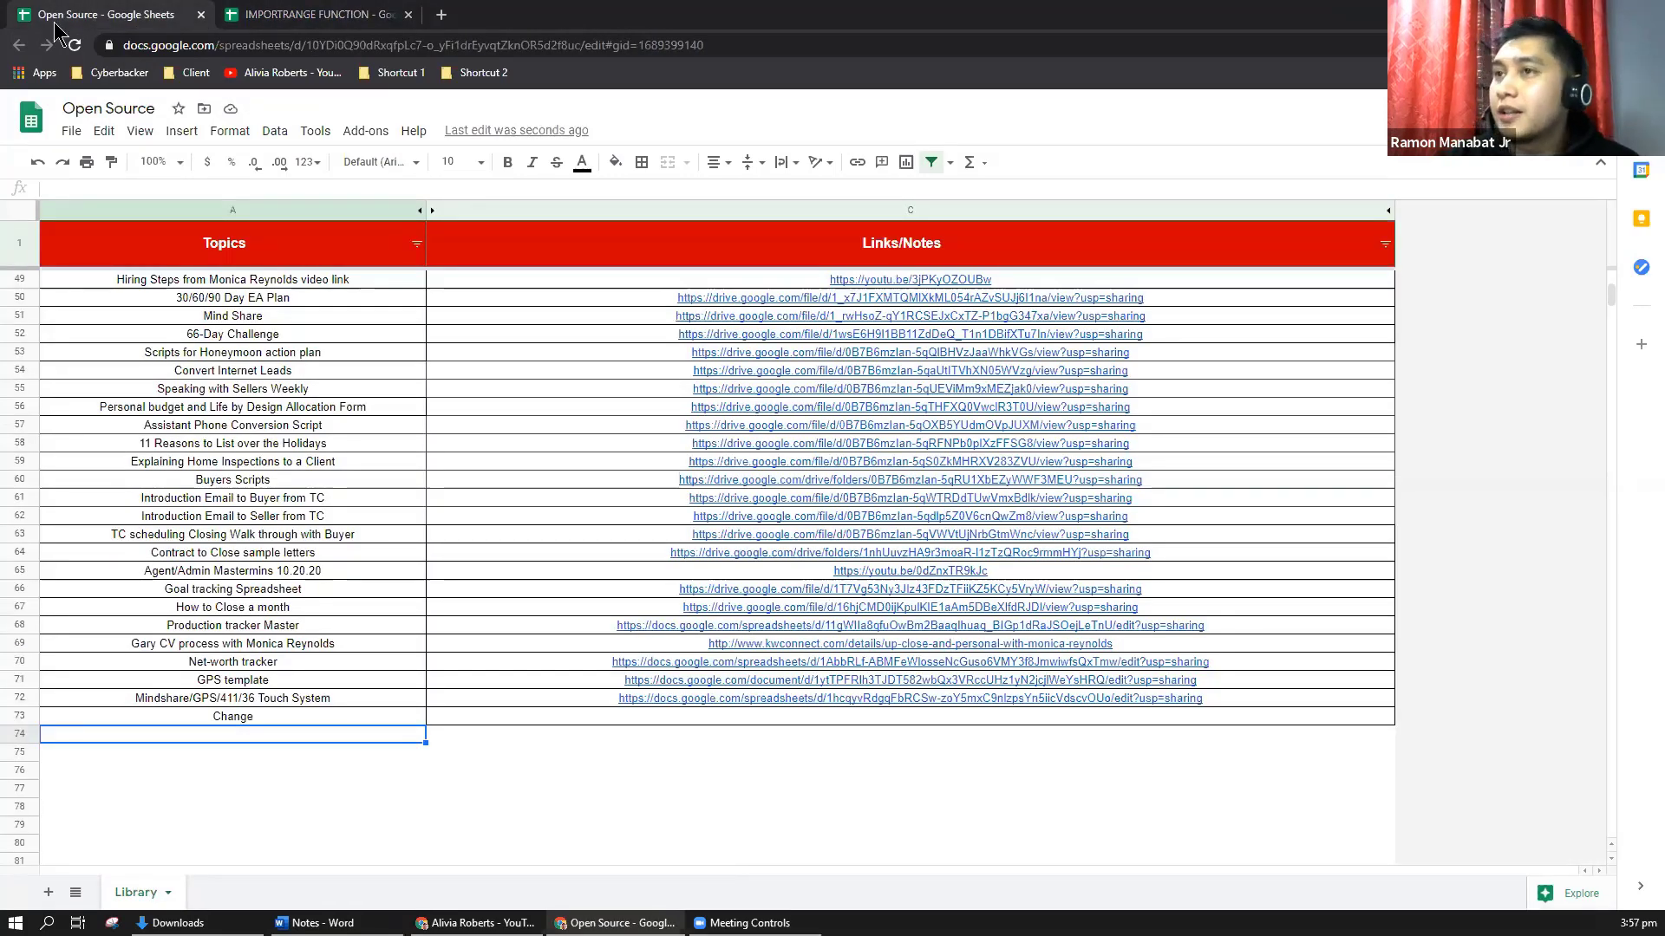
{"action": "left_click", "coordinate": [351, 13]}
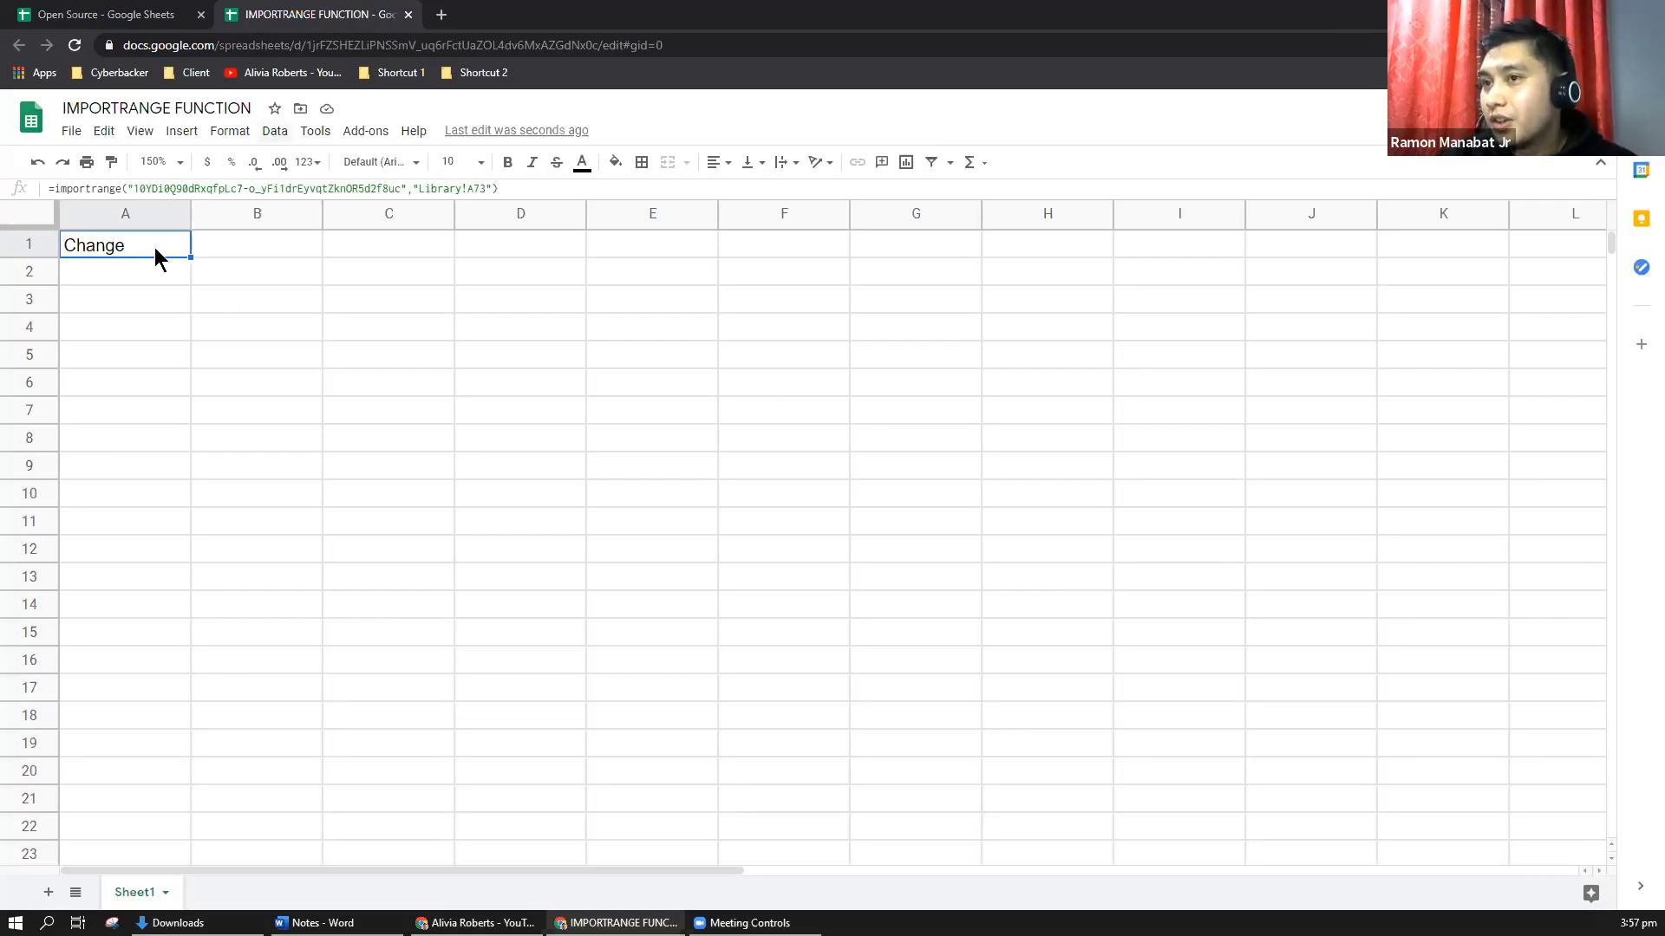
{"action": "left_click", "coordinate": [258, 299]}
{"action": "left_click", "coordinate": [125, 245]}
{"action": "left_click", "coordinate": [106, 14]}
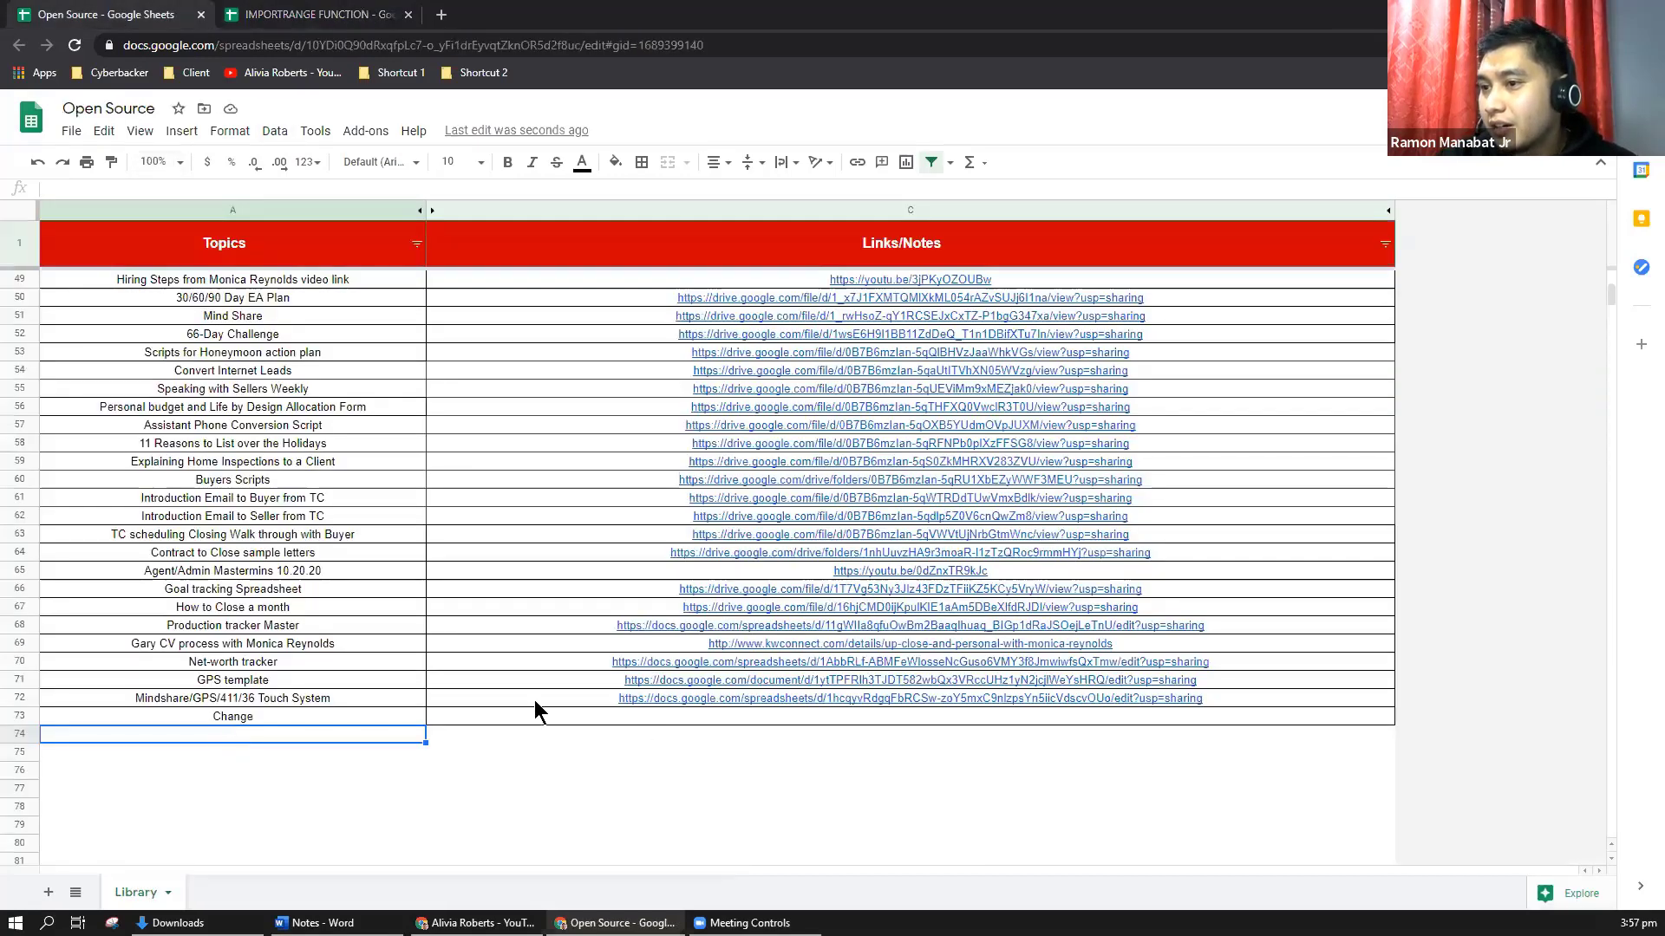
{"action": "key", "text": "Up"}
{"action": "key", "text": "ctrl+Tab"}
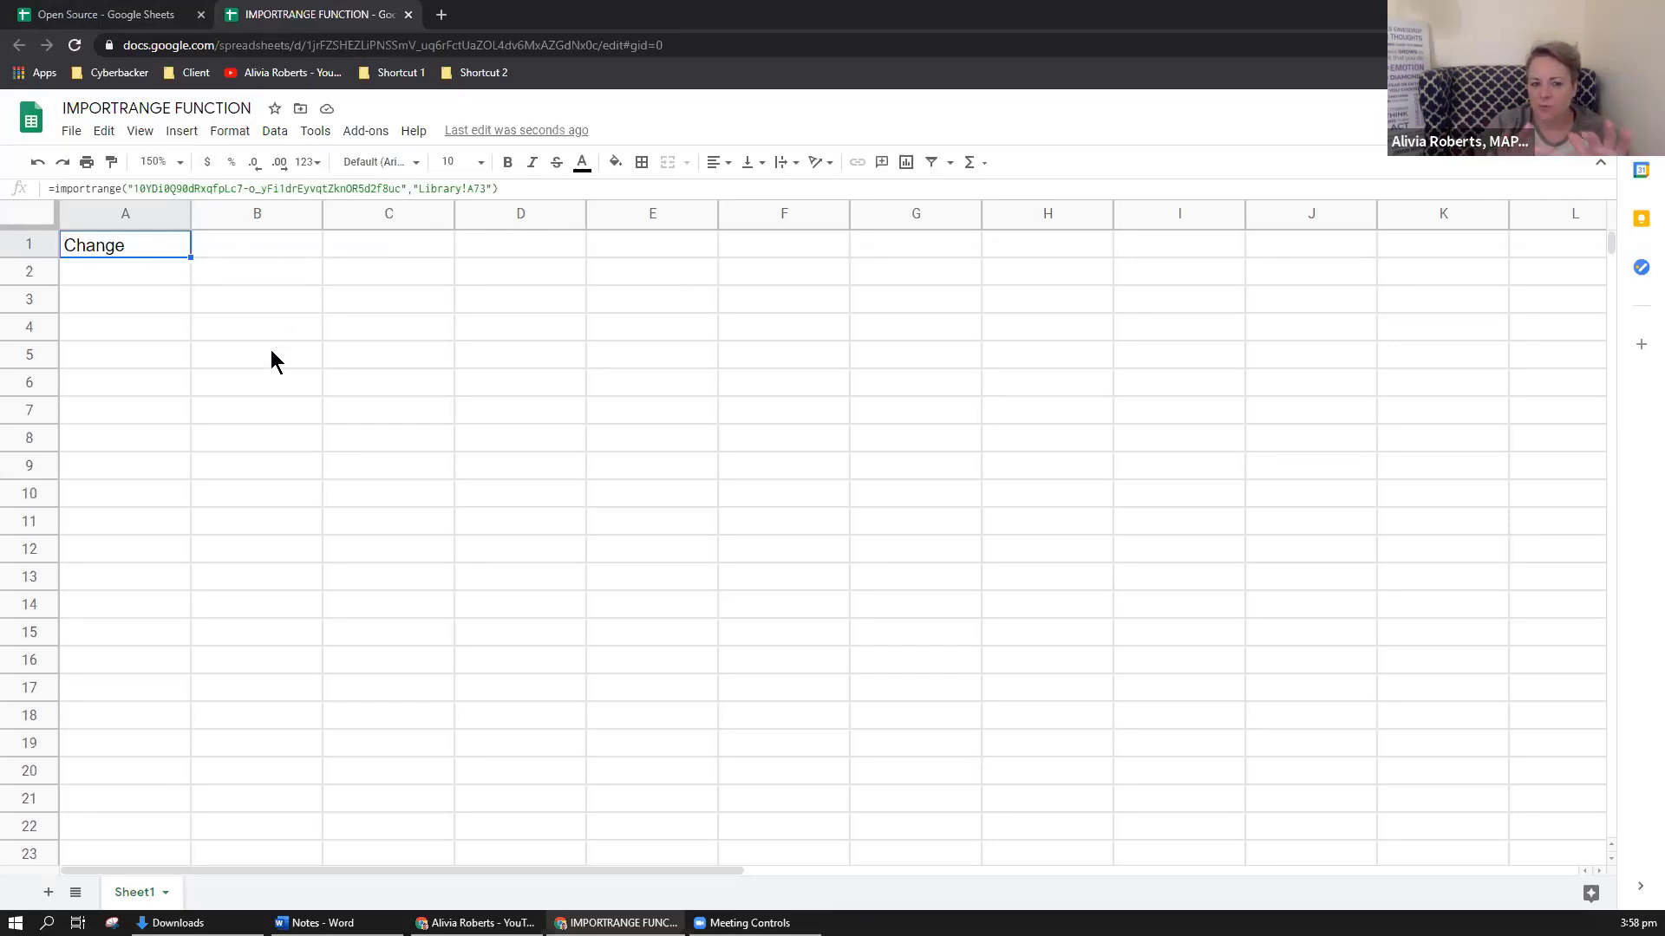
Step: Reduce the IMPORTRANGE FUNCTION sheet's display to 100%, select cell A1, and return to the Open Source library
{"action": "left_click", "coordinate": [334, 364]}
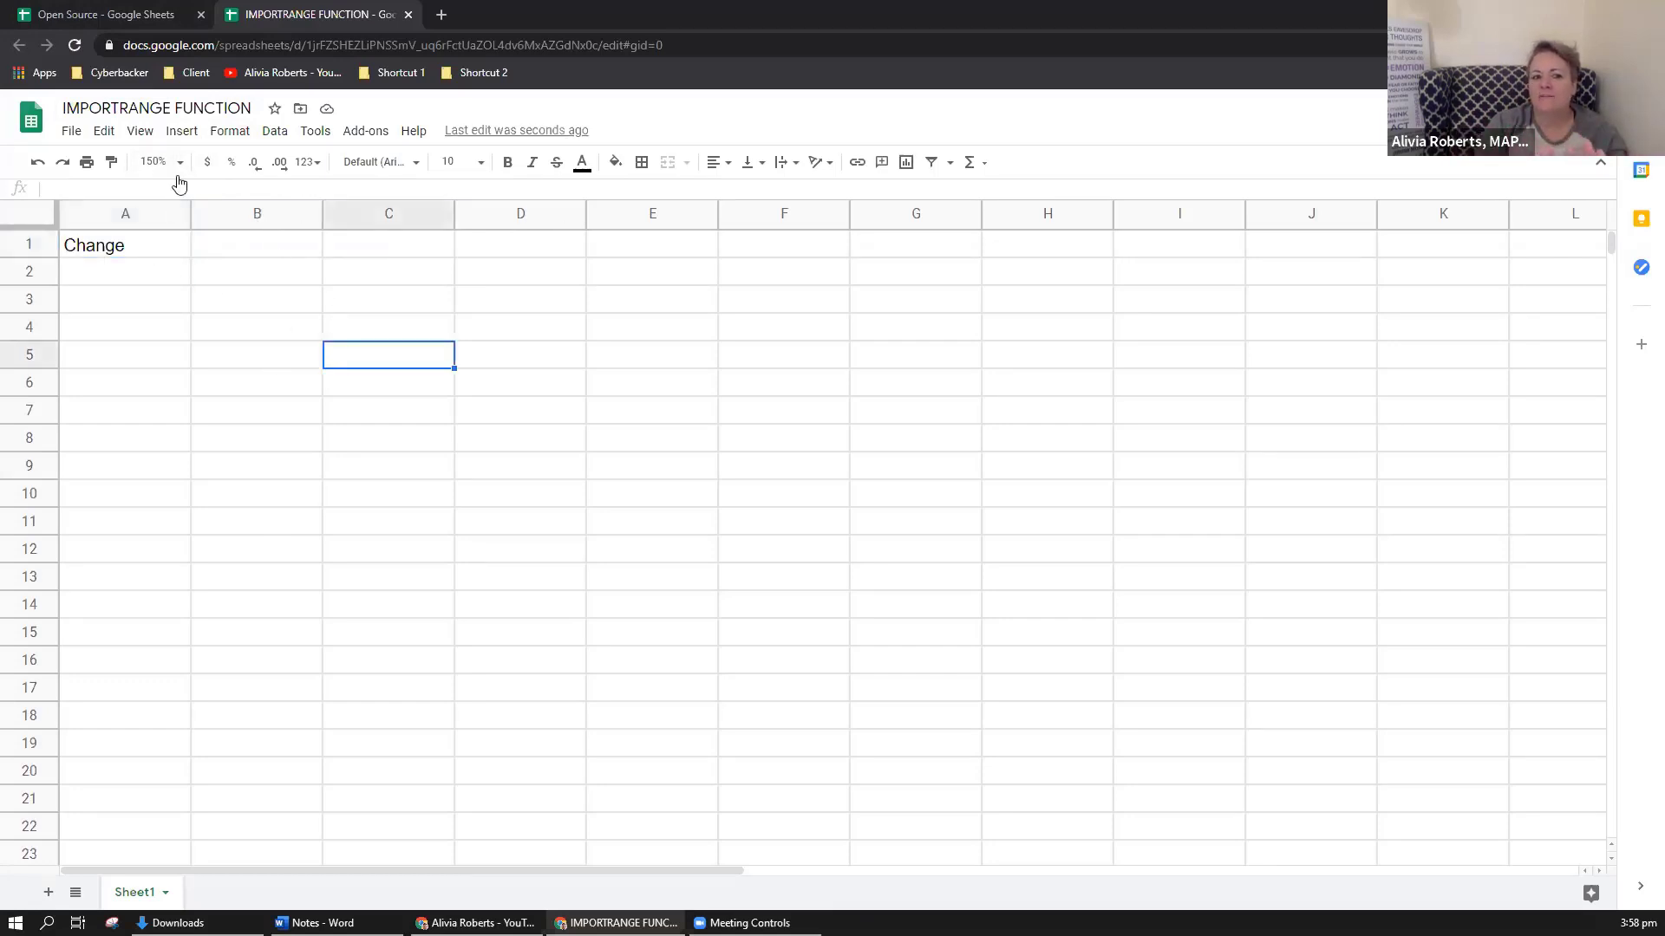
{"action": "left_click", "coordinate": [178, 176]}
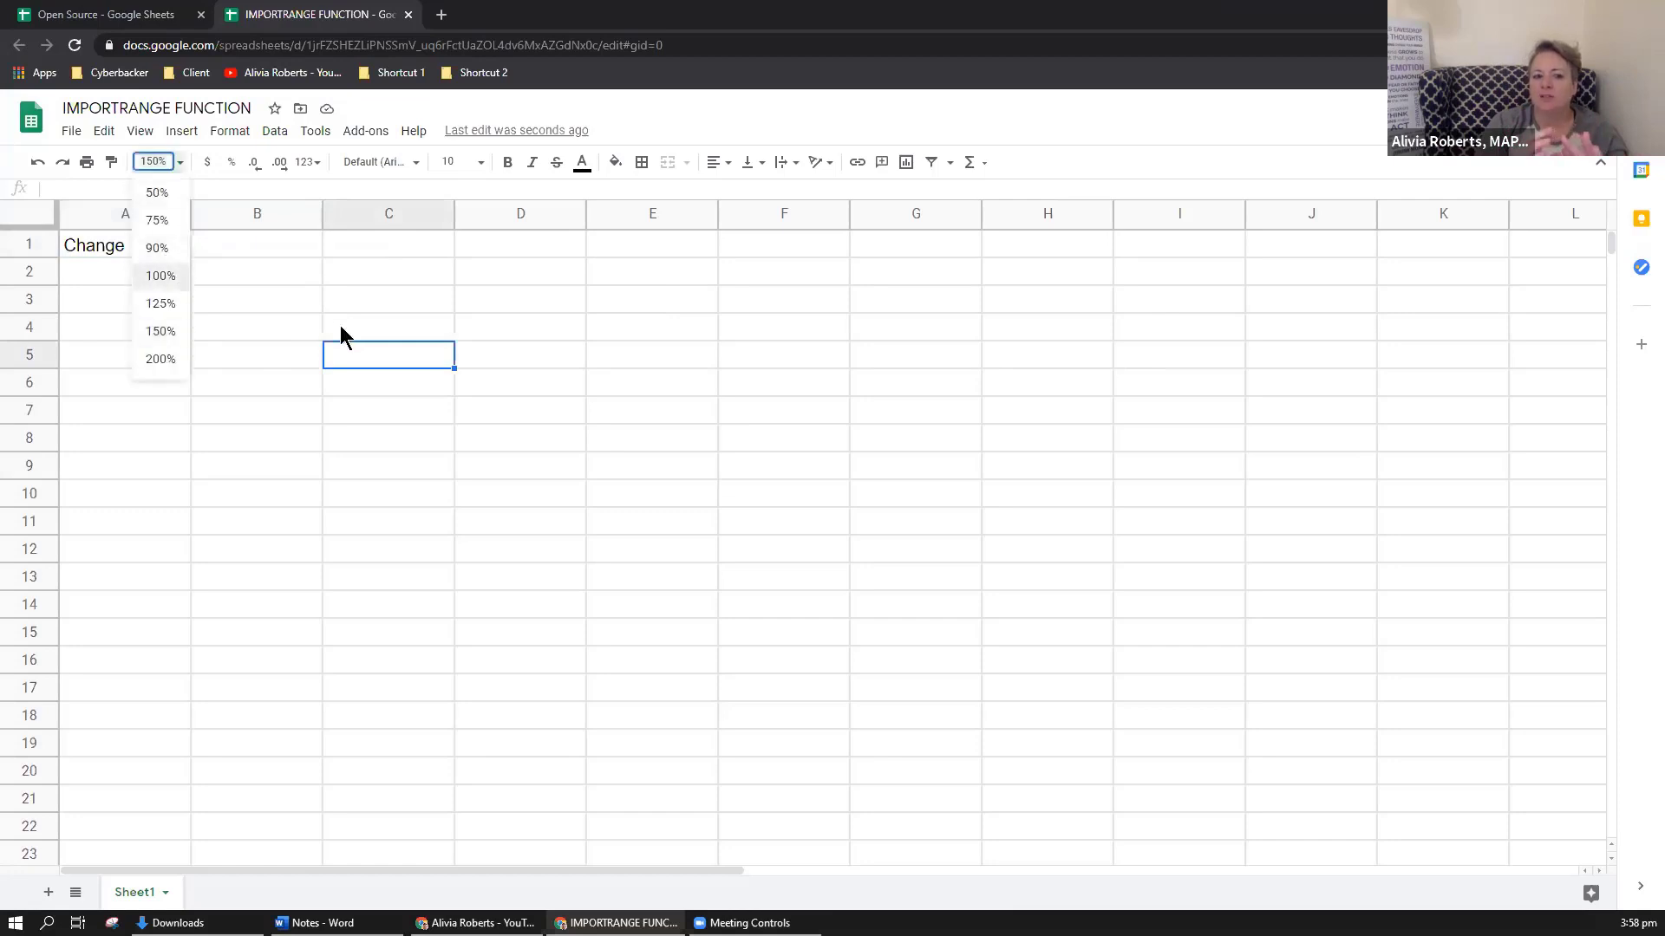
{"action": "key", "text": "Return"}
{"action": "left_click", "coordinate": [504, 428]}
{"action": "left_click", "coordinate": [259, 392]}
{"action": "key", "text": "ctrl+Home"}
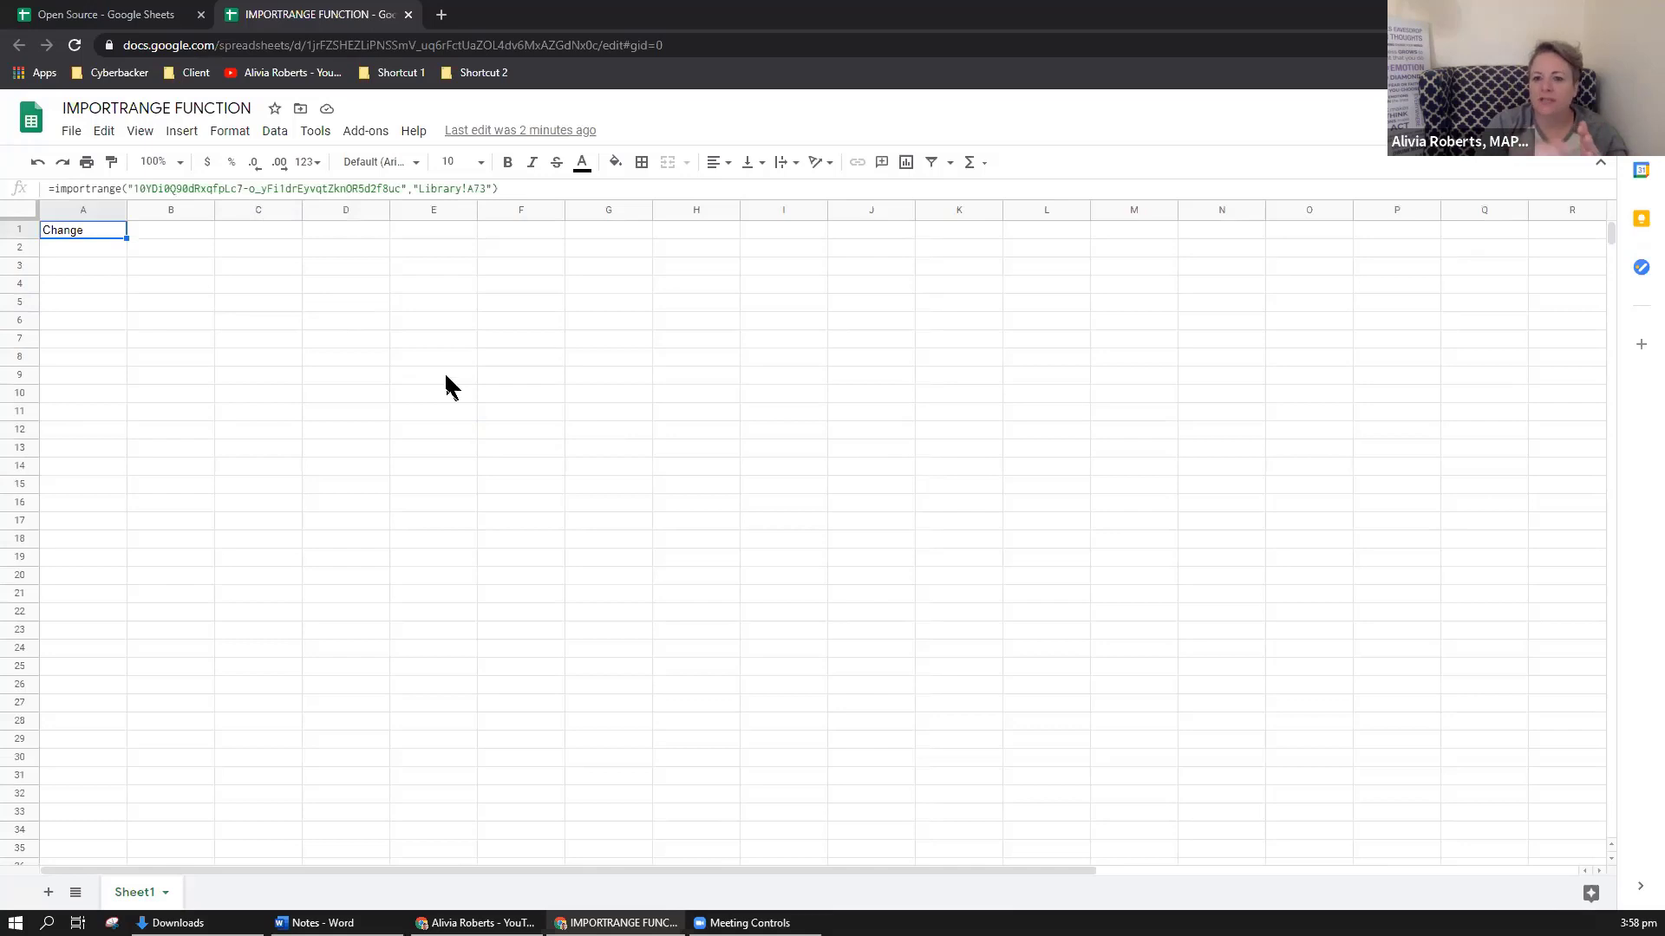
{"action": "left_click", "coordinate": [153, 17]}
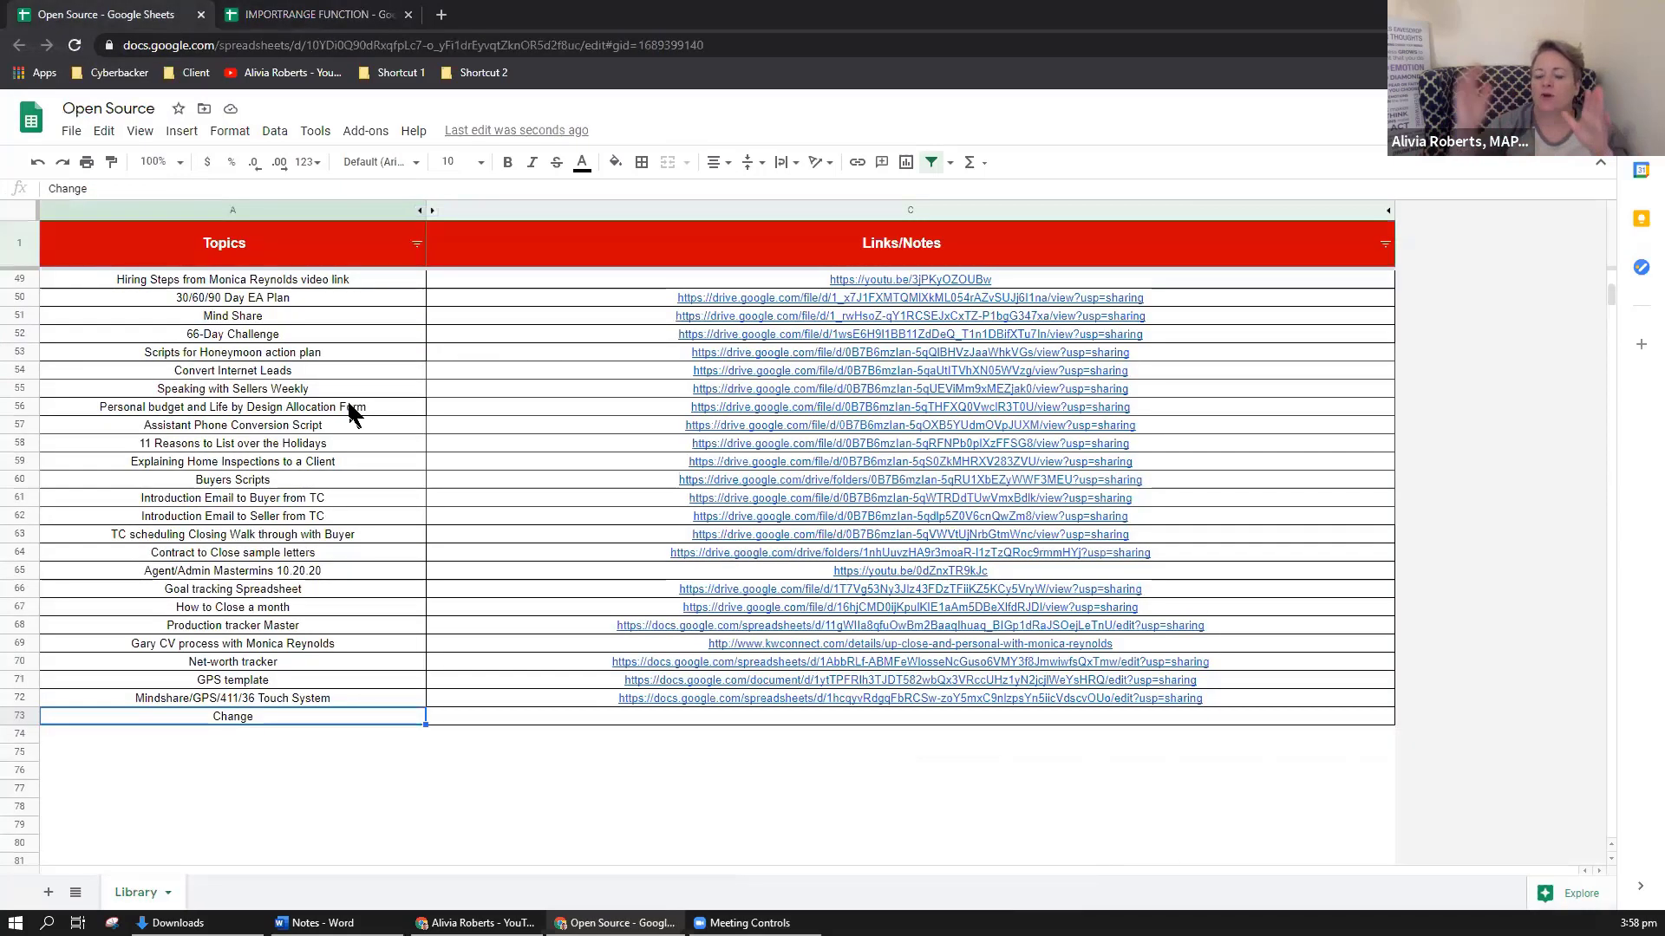
Step: Extend the IMPORTRANGE formula in cell A1 of IMPORTRANGE FUNCTION to Library!A2:A73 and fit column A to its contents
{"action": "left_click", "coordinate": [315, 14]}
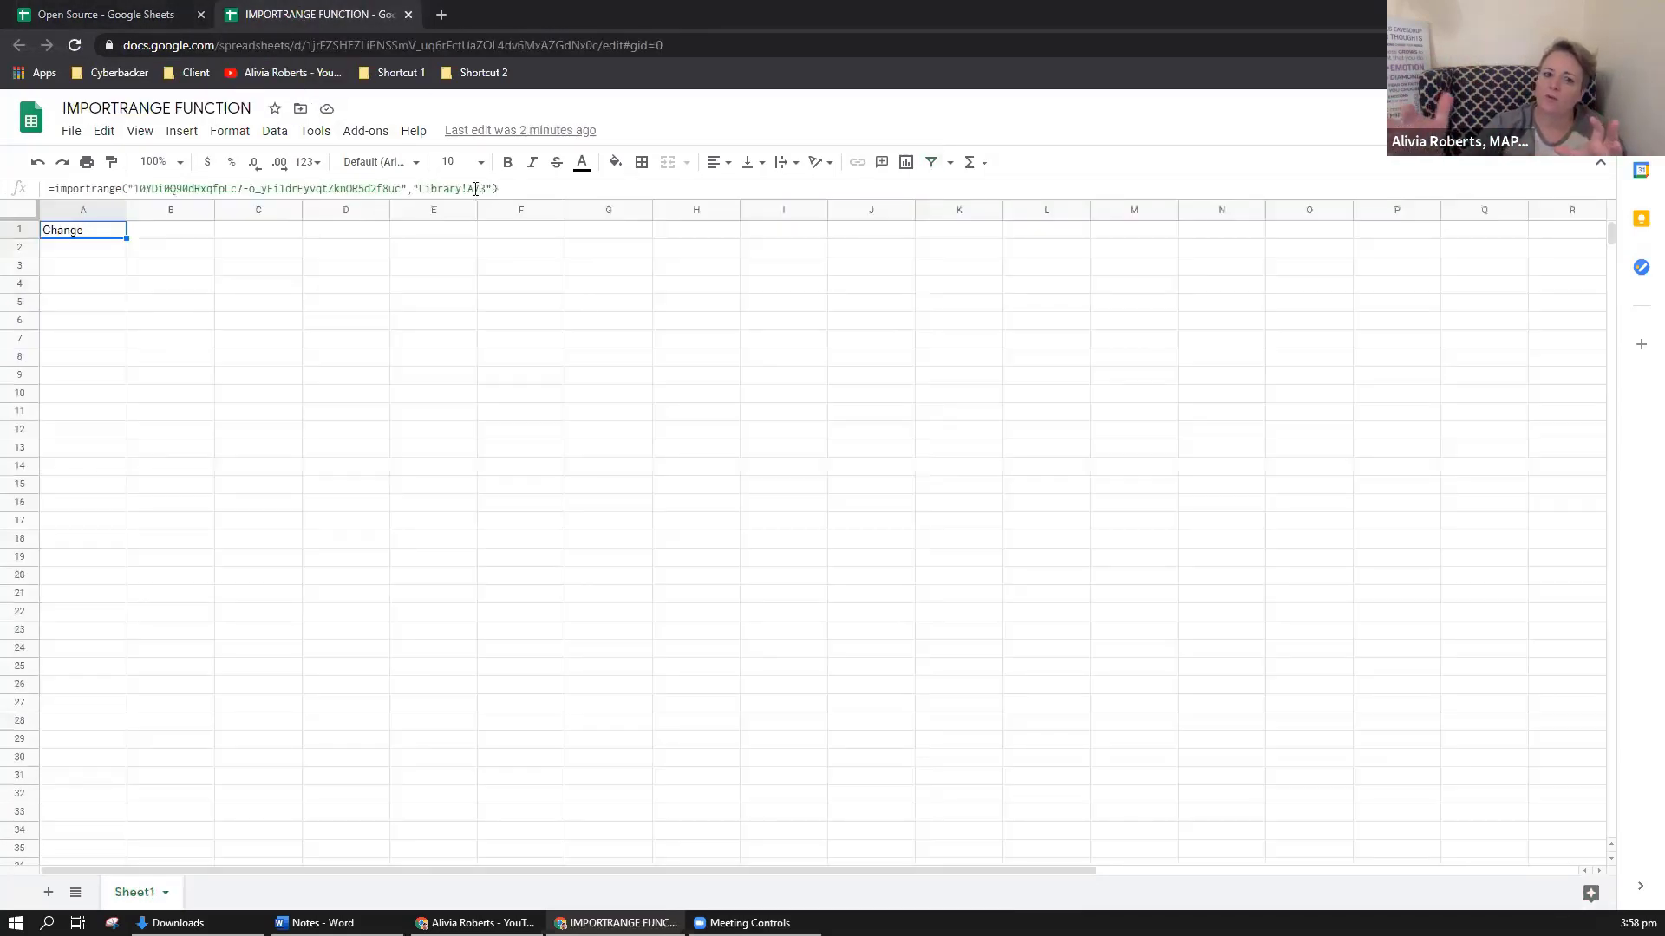
{"action": "left_click", "coordinate": [476, 188]}
{"action": "type", "text": "2:A"}
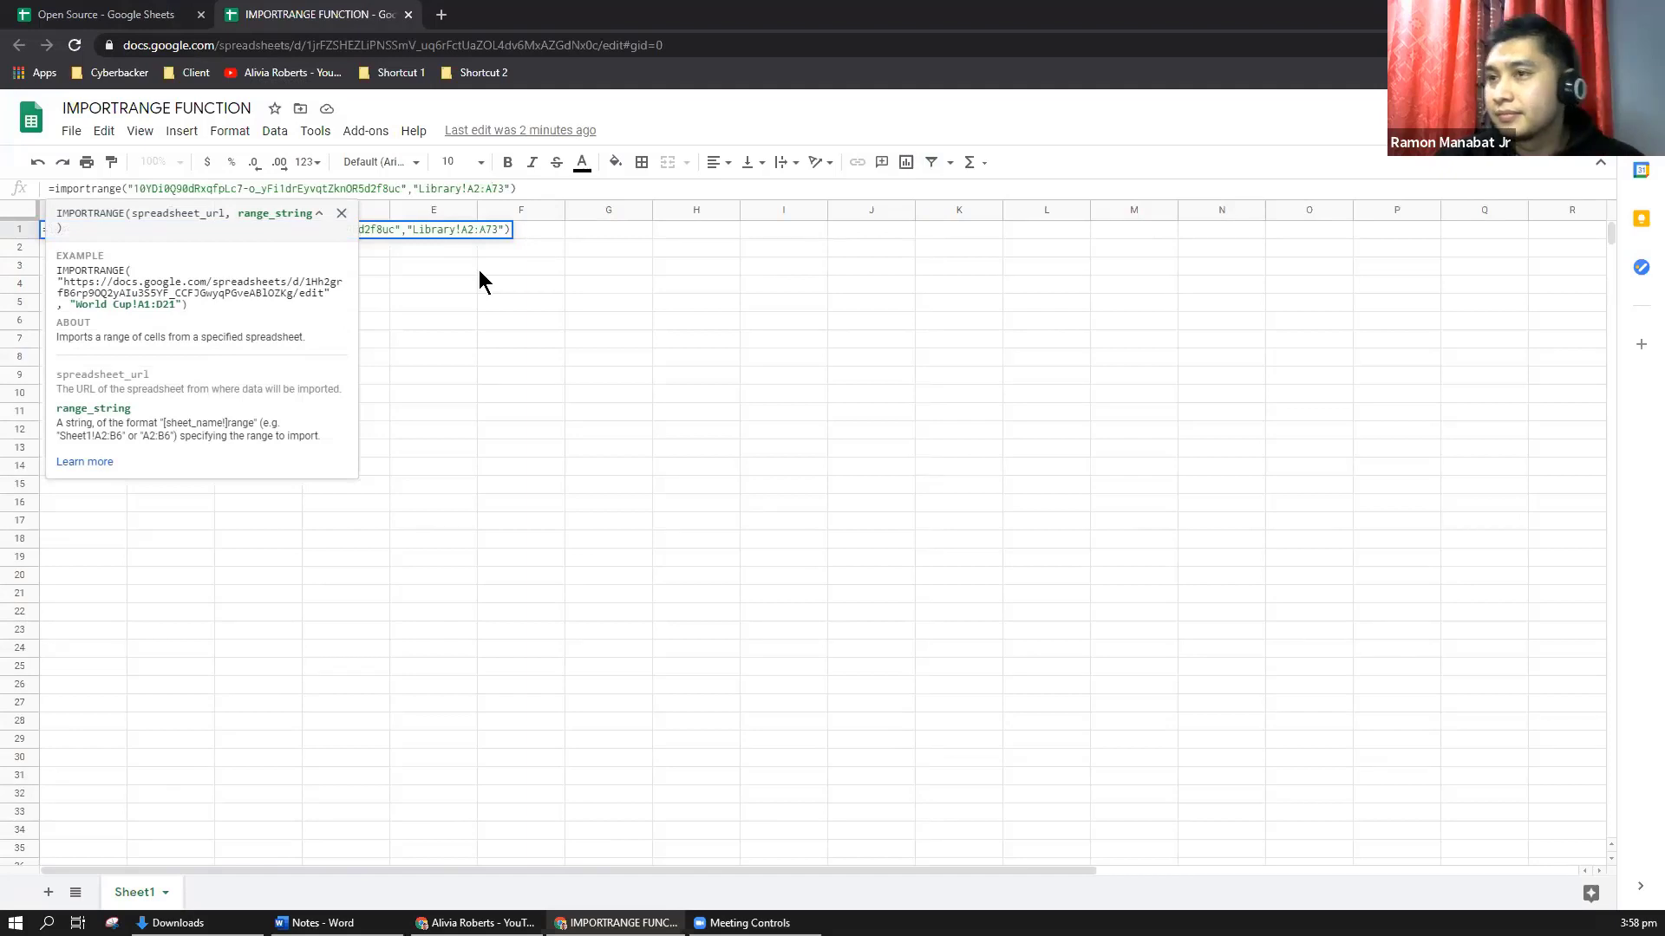
{"action": "key", "text": "Return"}
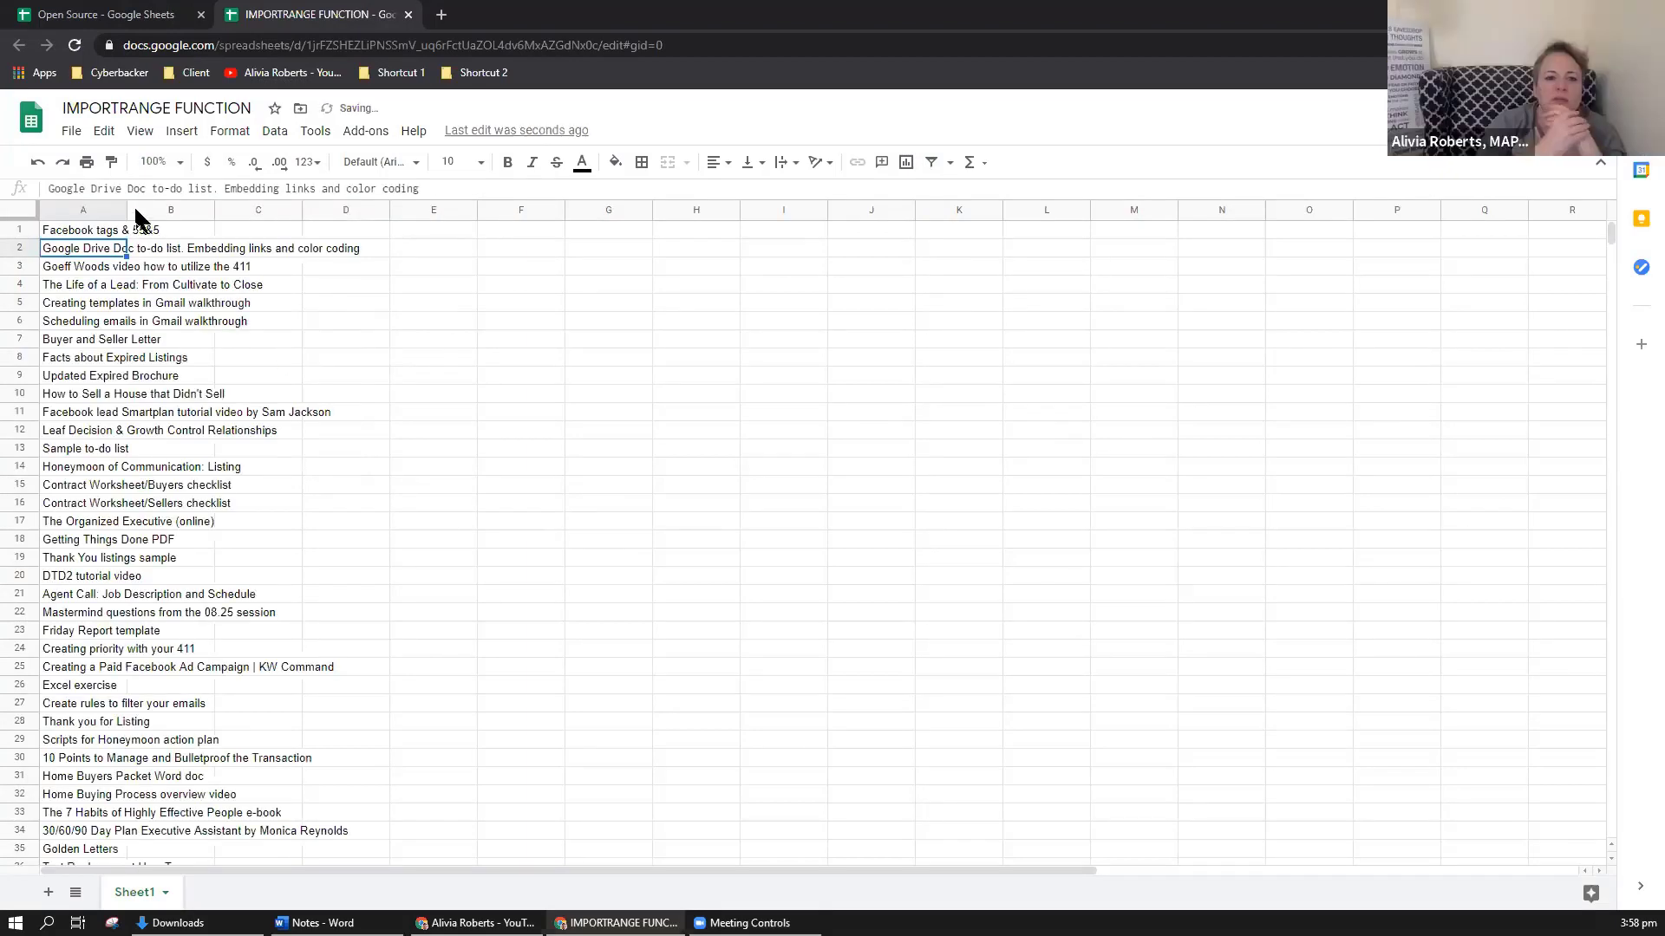
{"action": "double_click", "coordinate": [126, 210]}
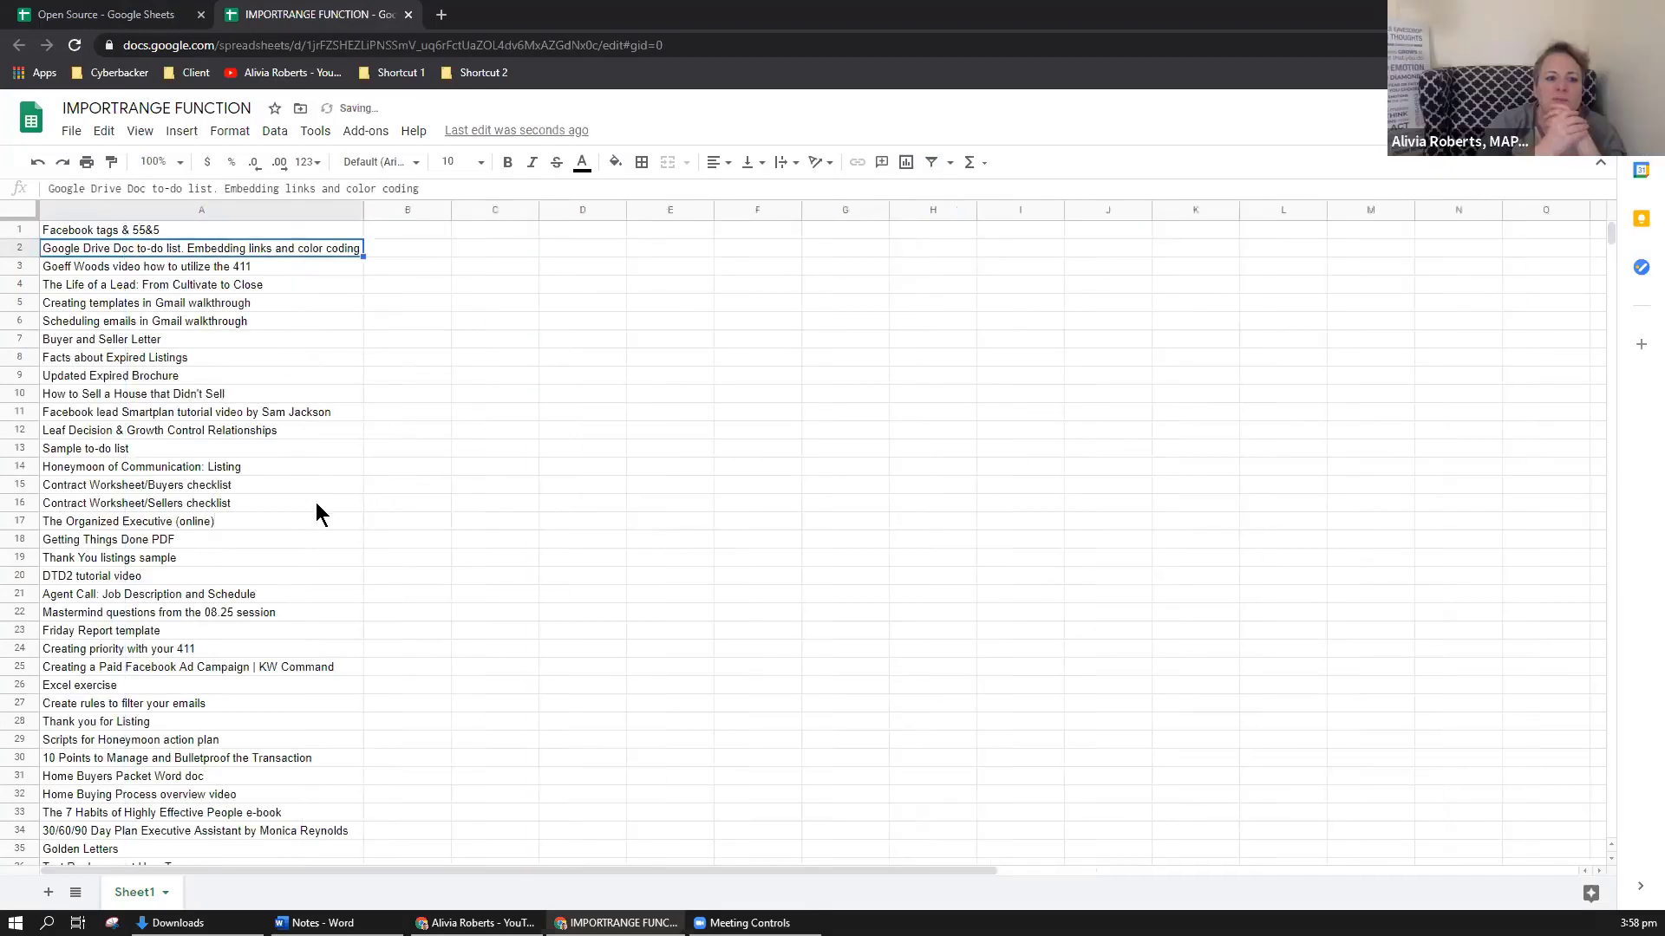
Step: Compare the imported topic list in column A with the Topics column of the Open Source library
{"action": "left_click", "coordinate": [208, 503]}
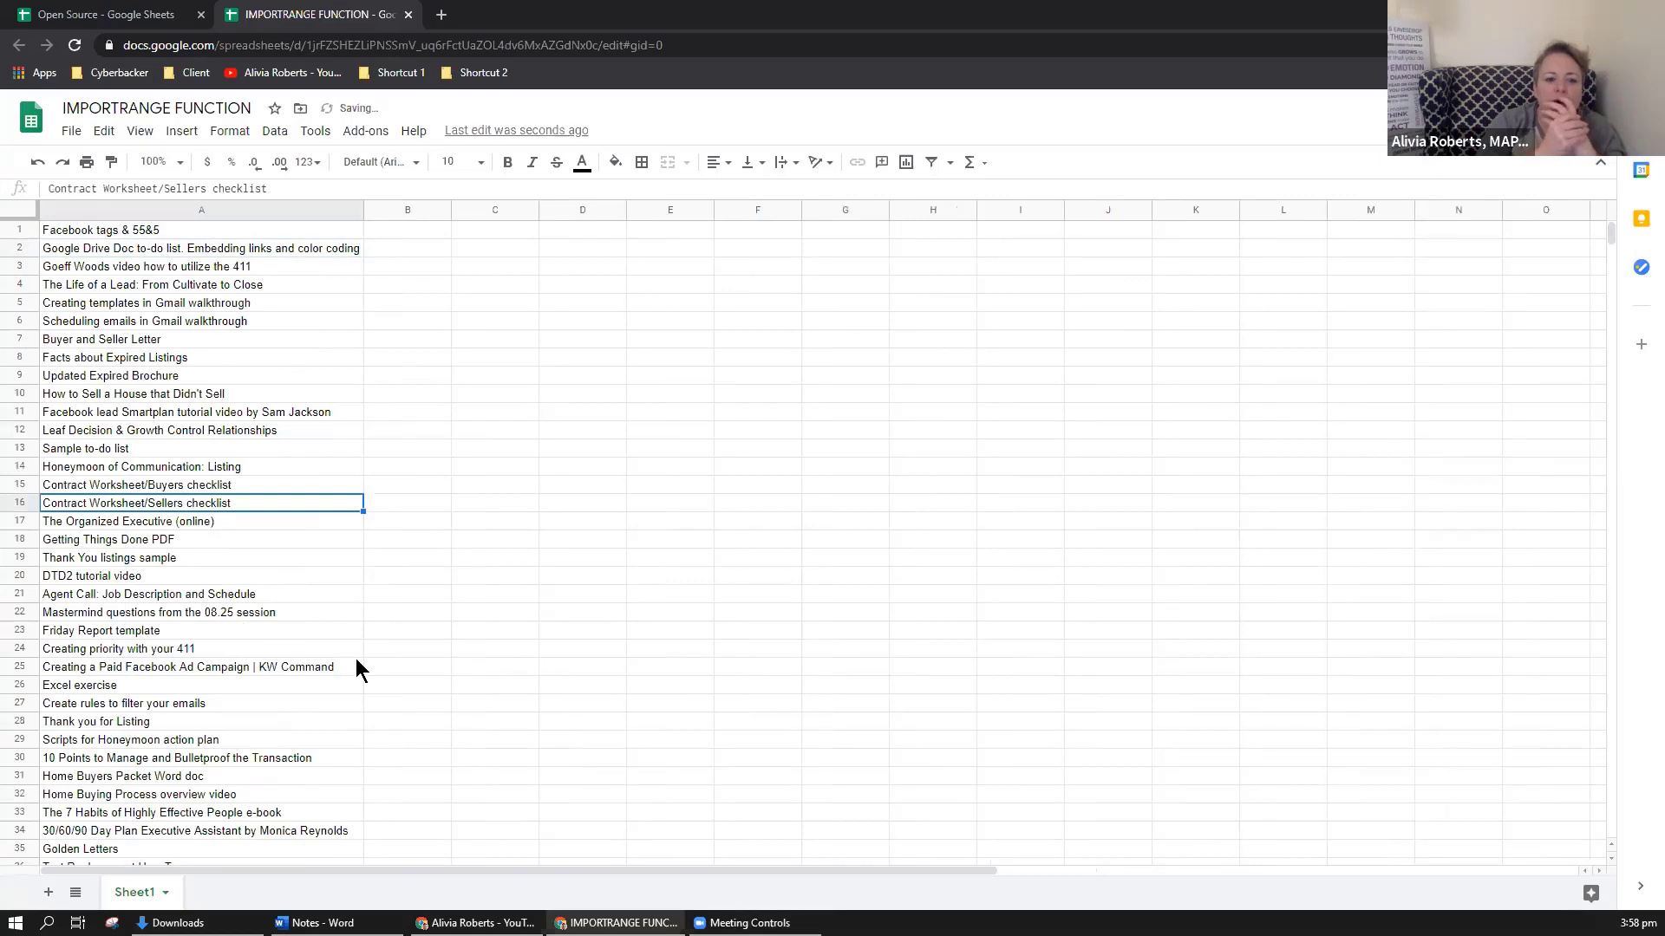
{"action": "left_click", "coordinate": [355, 703]}
{"action": "key", "text": "ctrl+Home"}
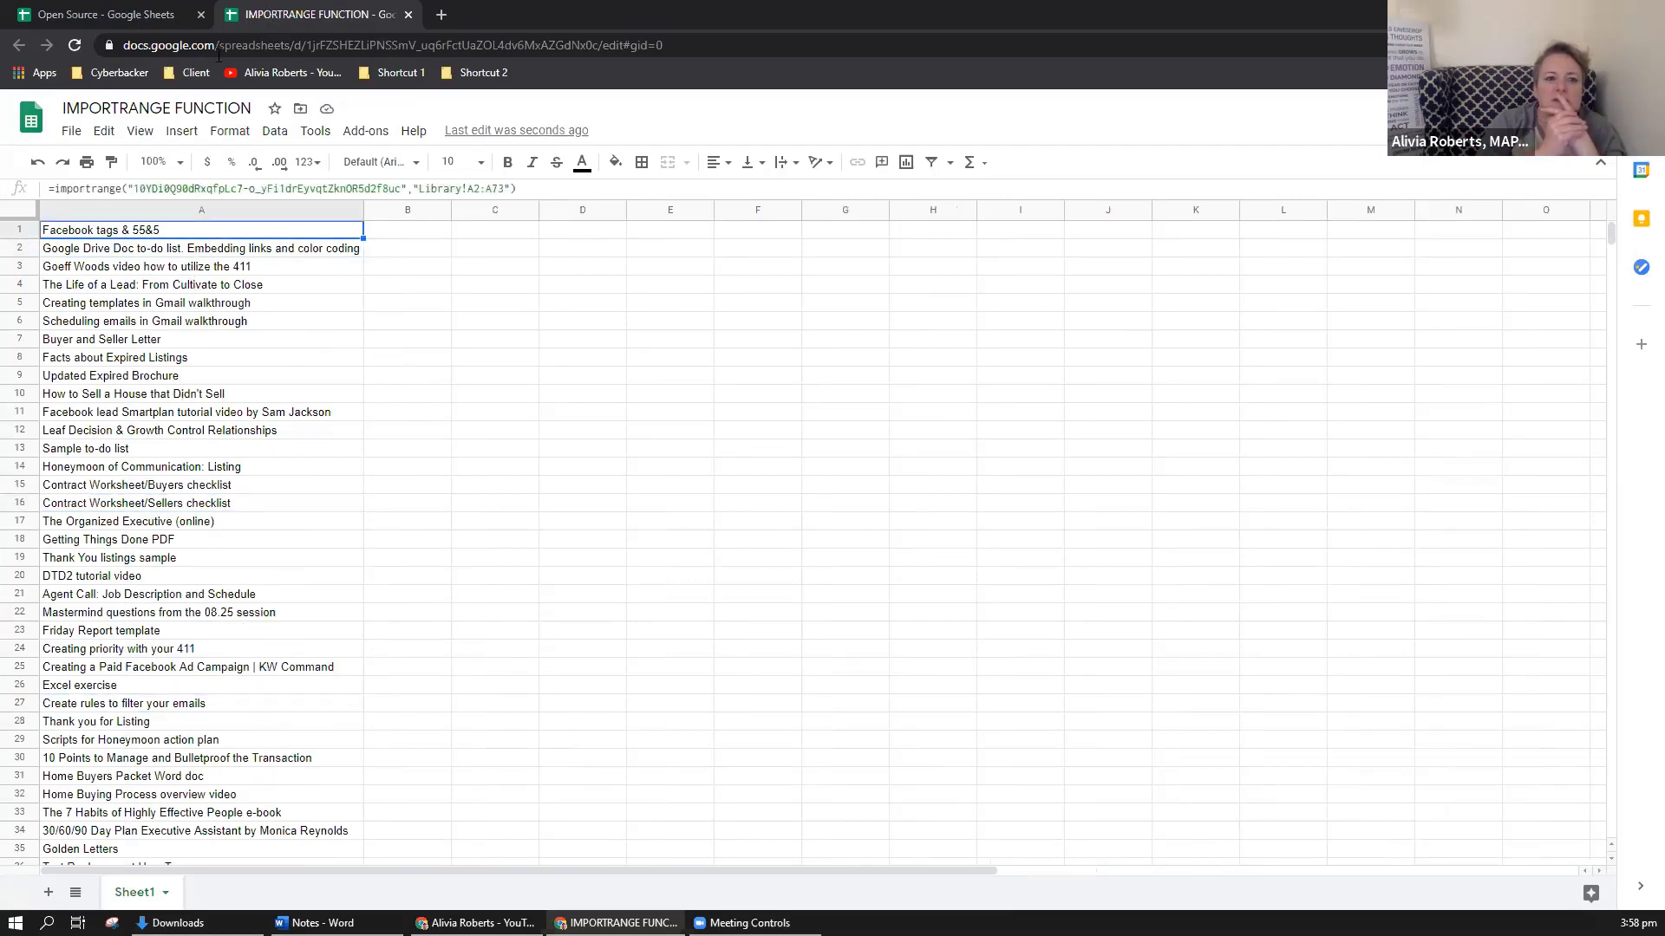
{"action": "key", "text": "ctrl+Tab"}
{"action": "scroll", "coordinate": [394, 601], "scroll_direction": "up", "scroll_amount": 4}
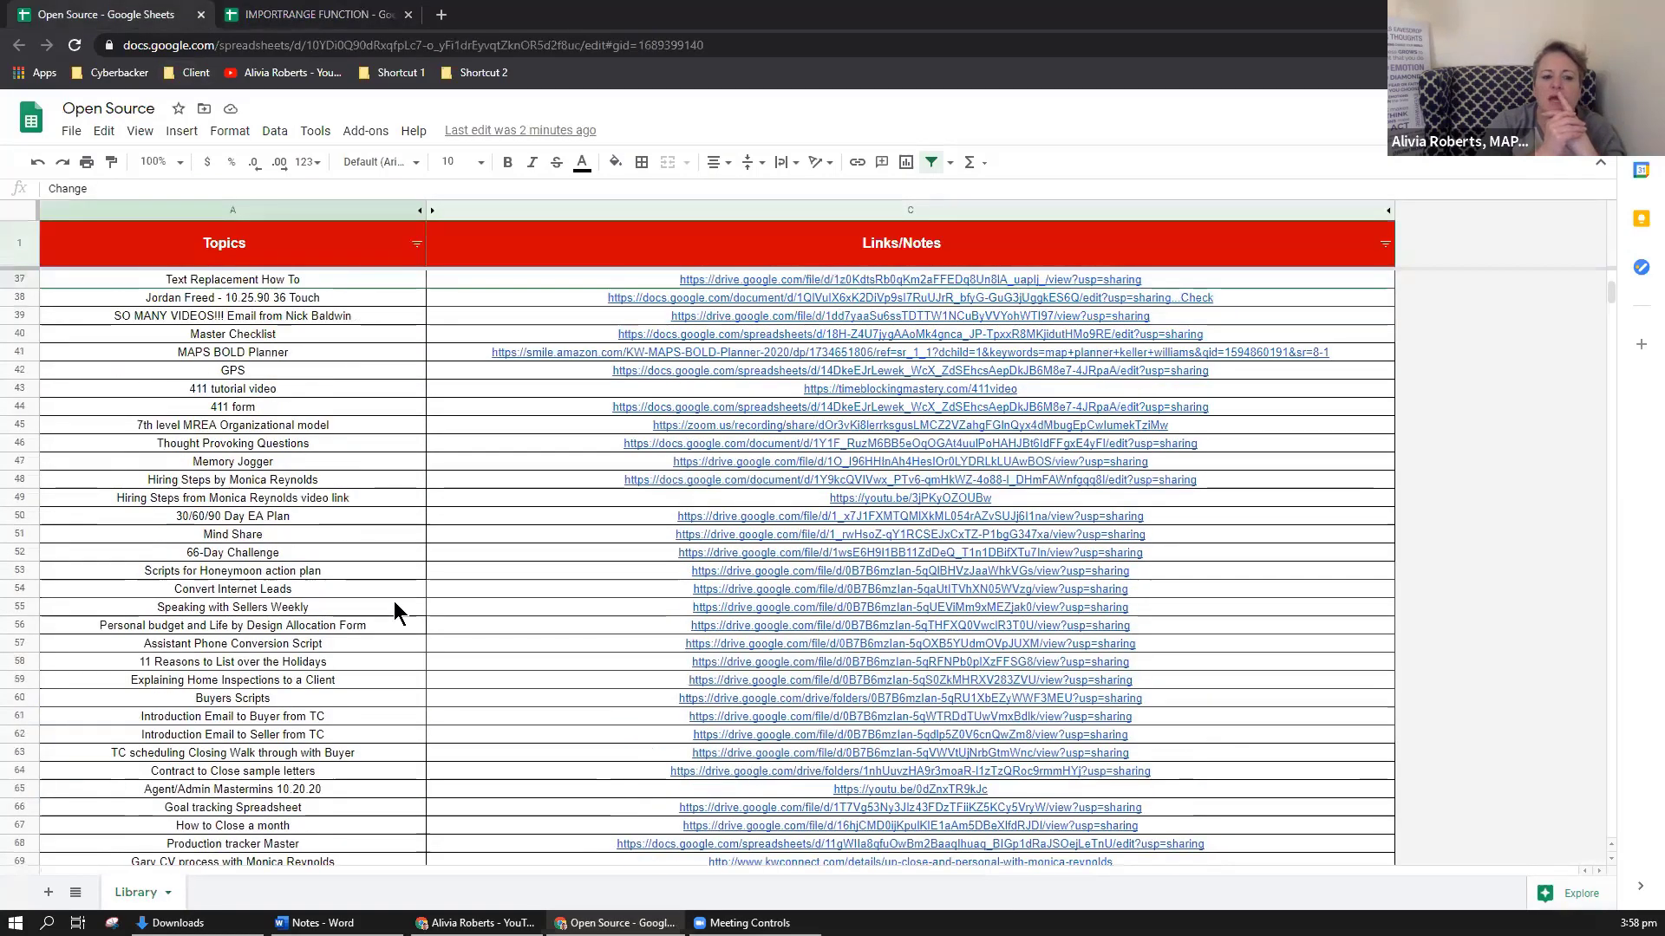
{"action": "scroll", "coordinate": [393, 601], "scroll_direction": "up", "scroll_amount": 3}
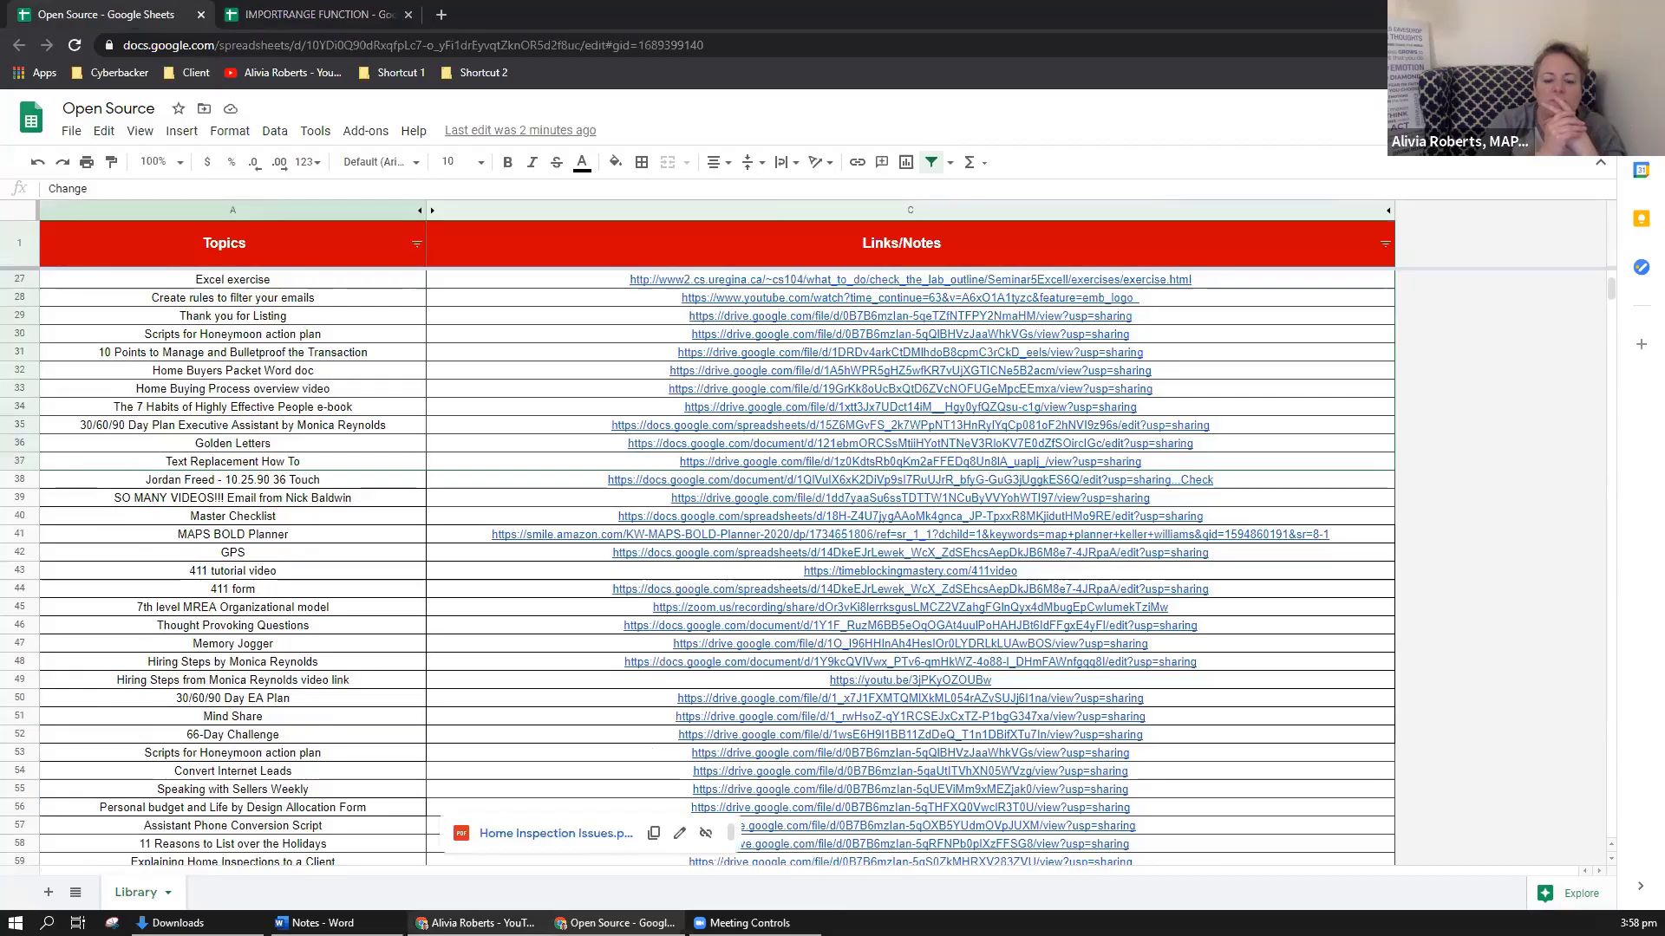
Step: From the To-Do - Week of 11.29.20 document, open the client's Coaching: 11.30.20 notes and their linked HUB spreadsheet
{"action": "key", "text": "alt+Tab"}
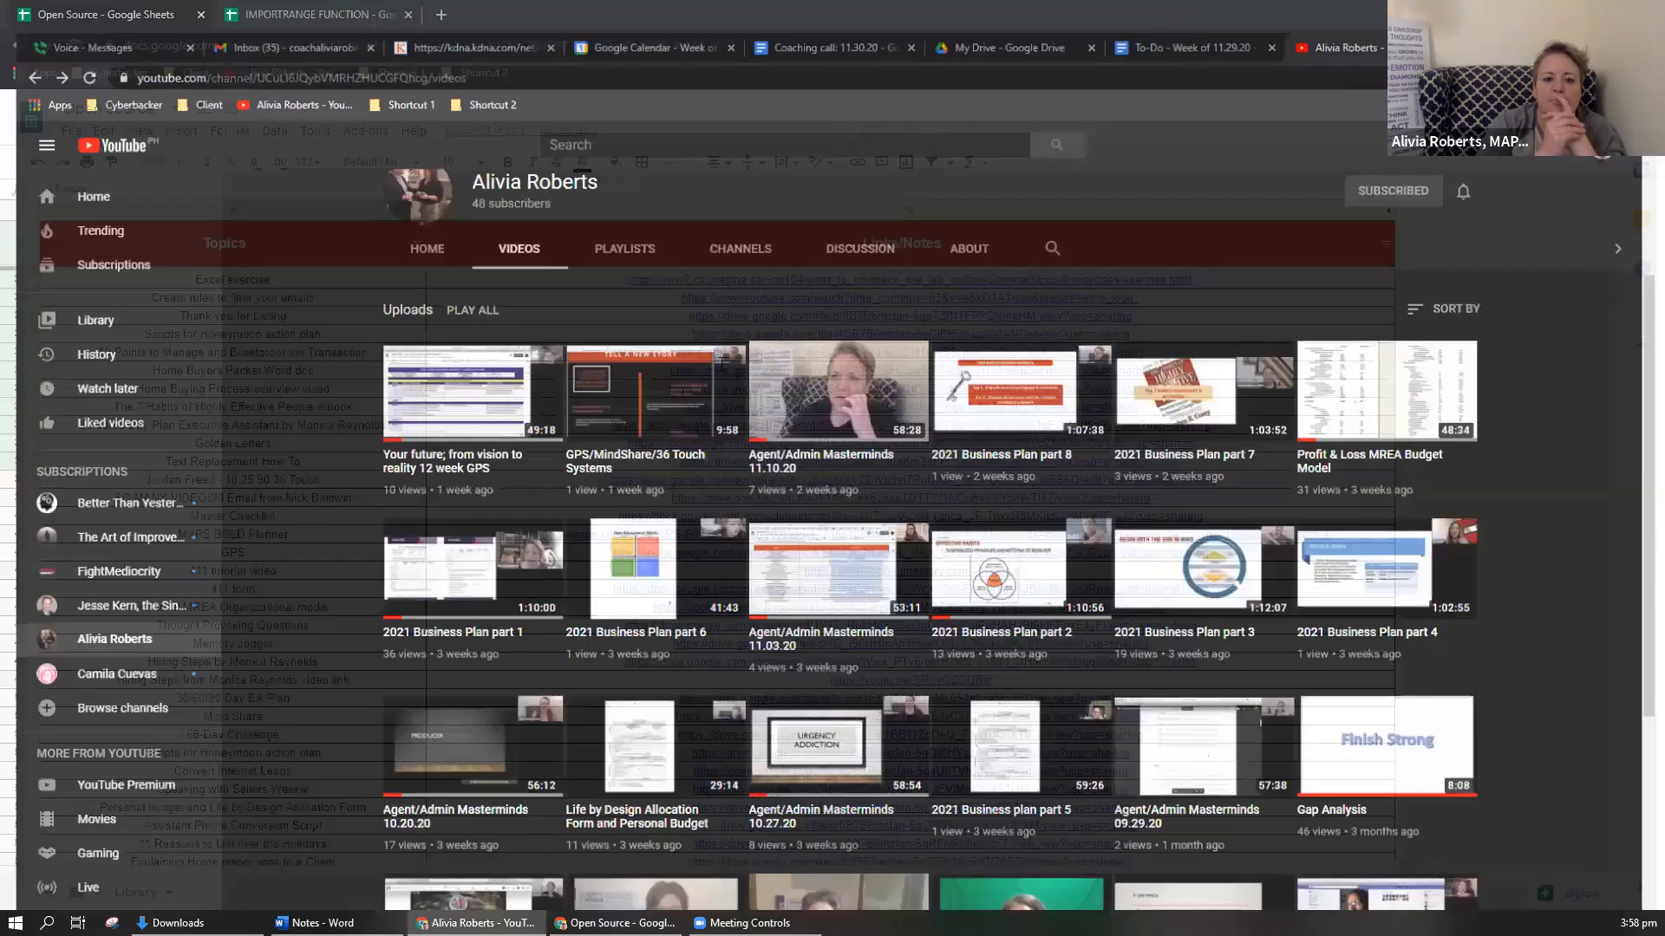
{"action": "key", "text": "ctrl+shift+Tab"}
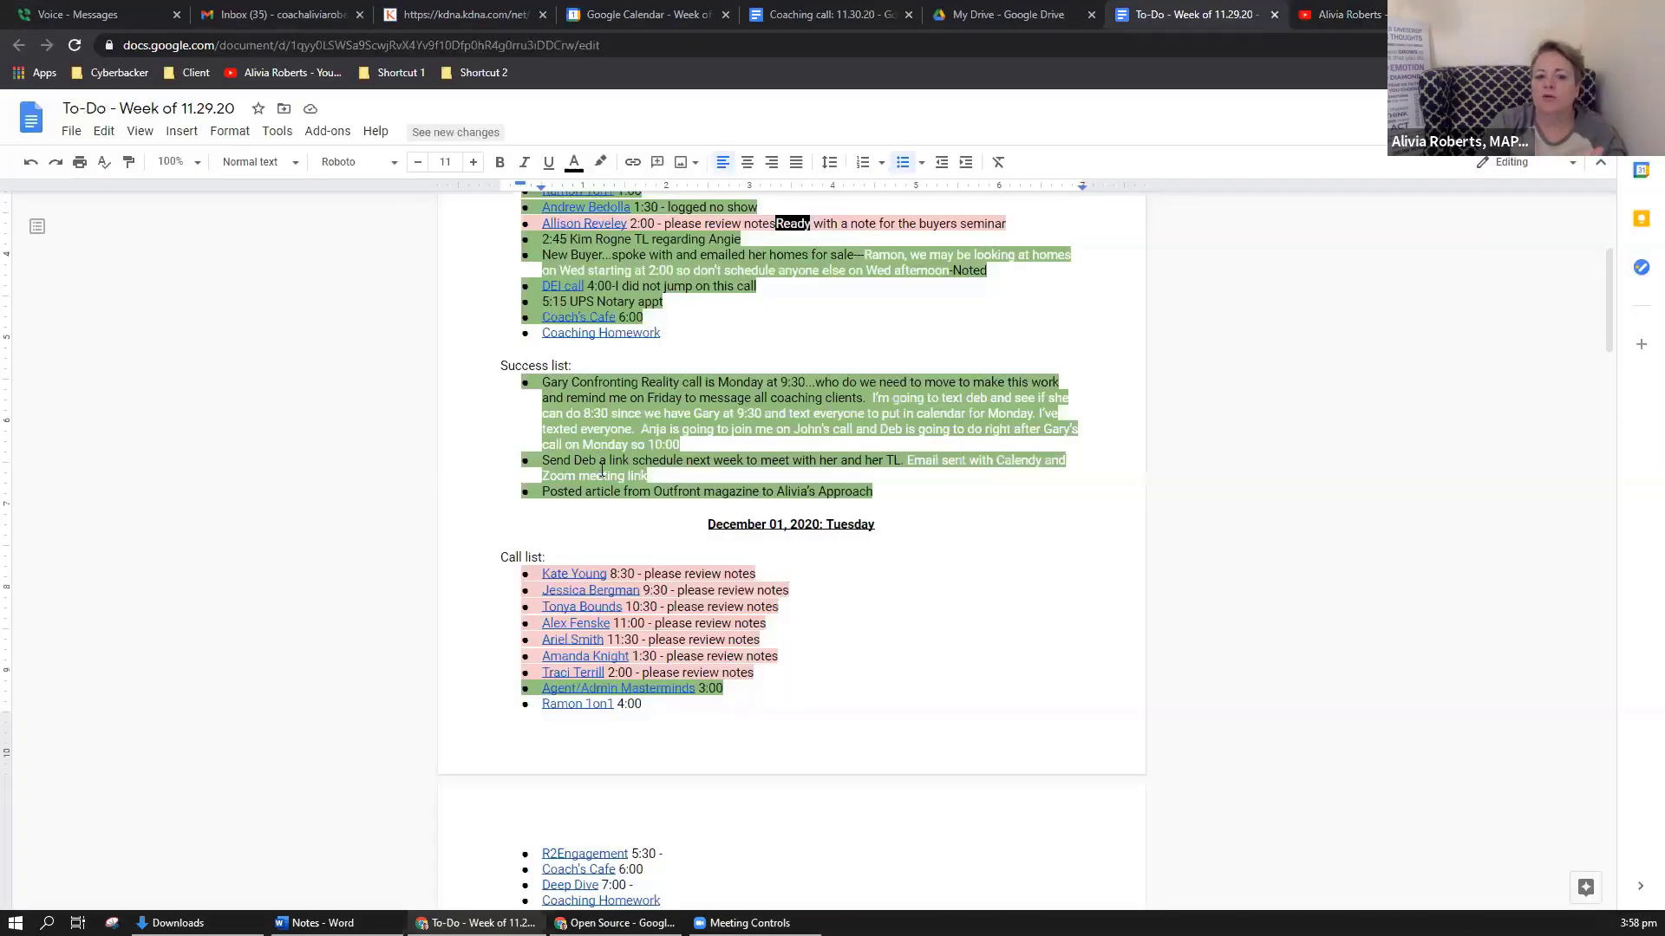
{"action": "scroll", "coordinate": [602, 469], "scroll_direction": "up", "scroll_amount": 3}
{"action": "left_click", "coordinate": [612, 469]}
{"action": "left_click", "coordinate": [621, 485]}
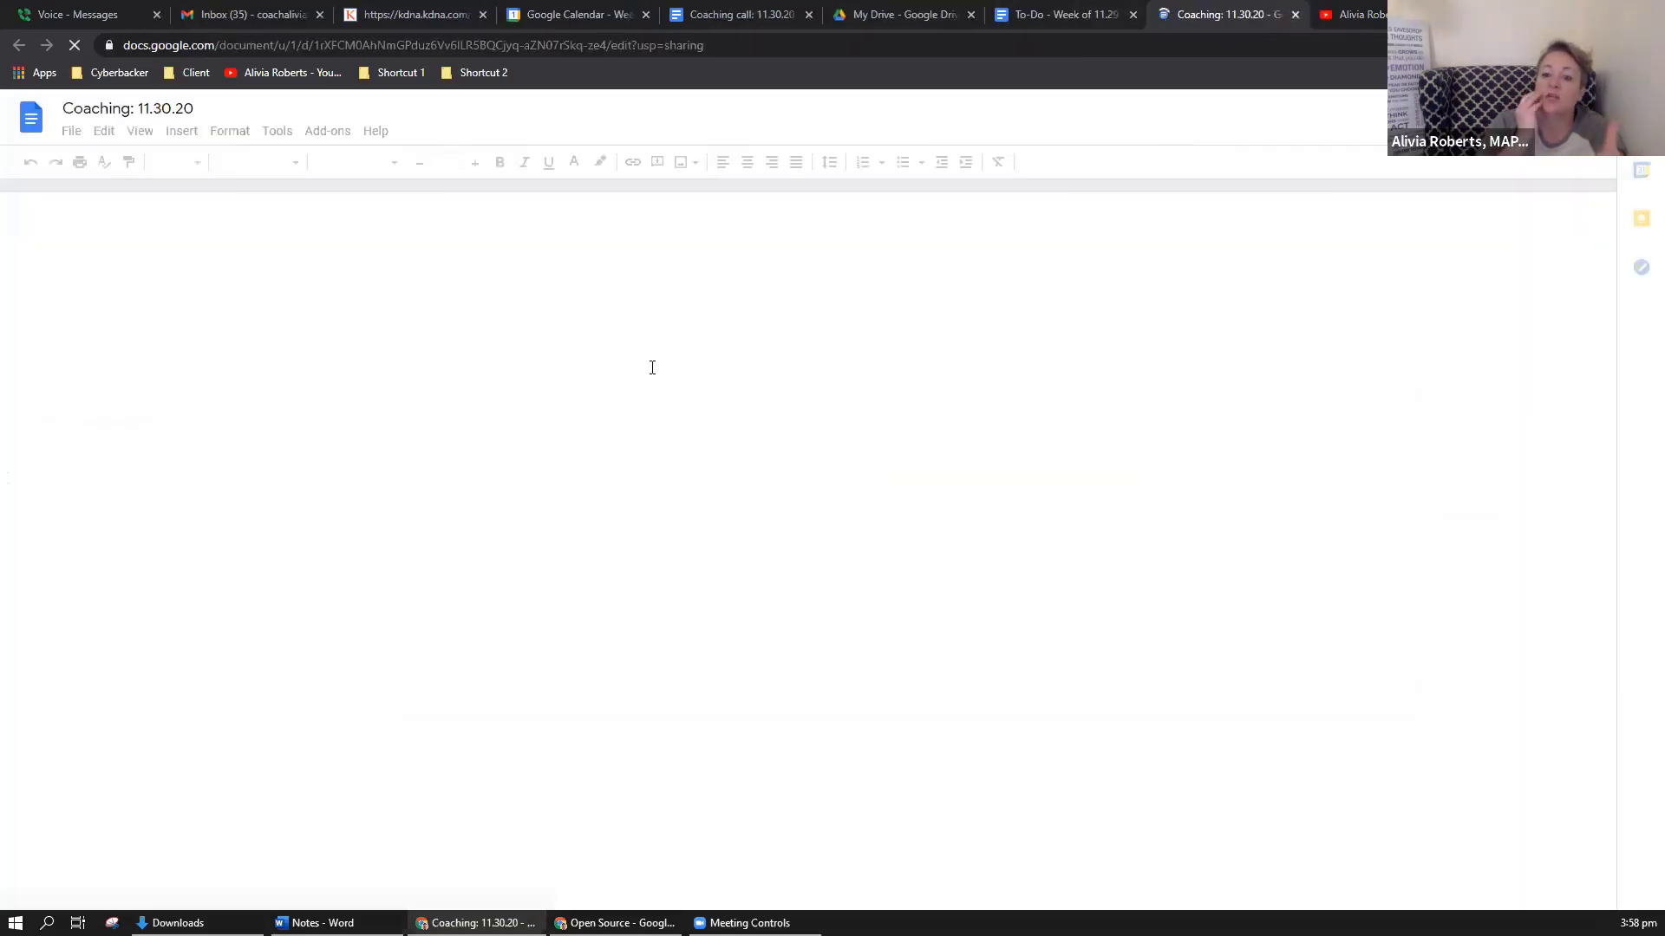
{"action": "left_click", "coordinate": [581, 366]}
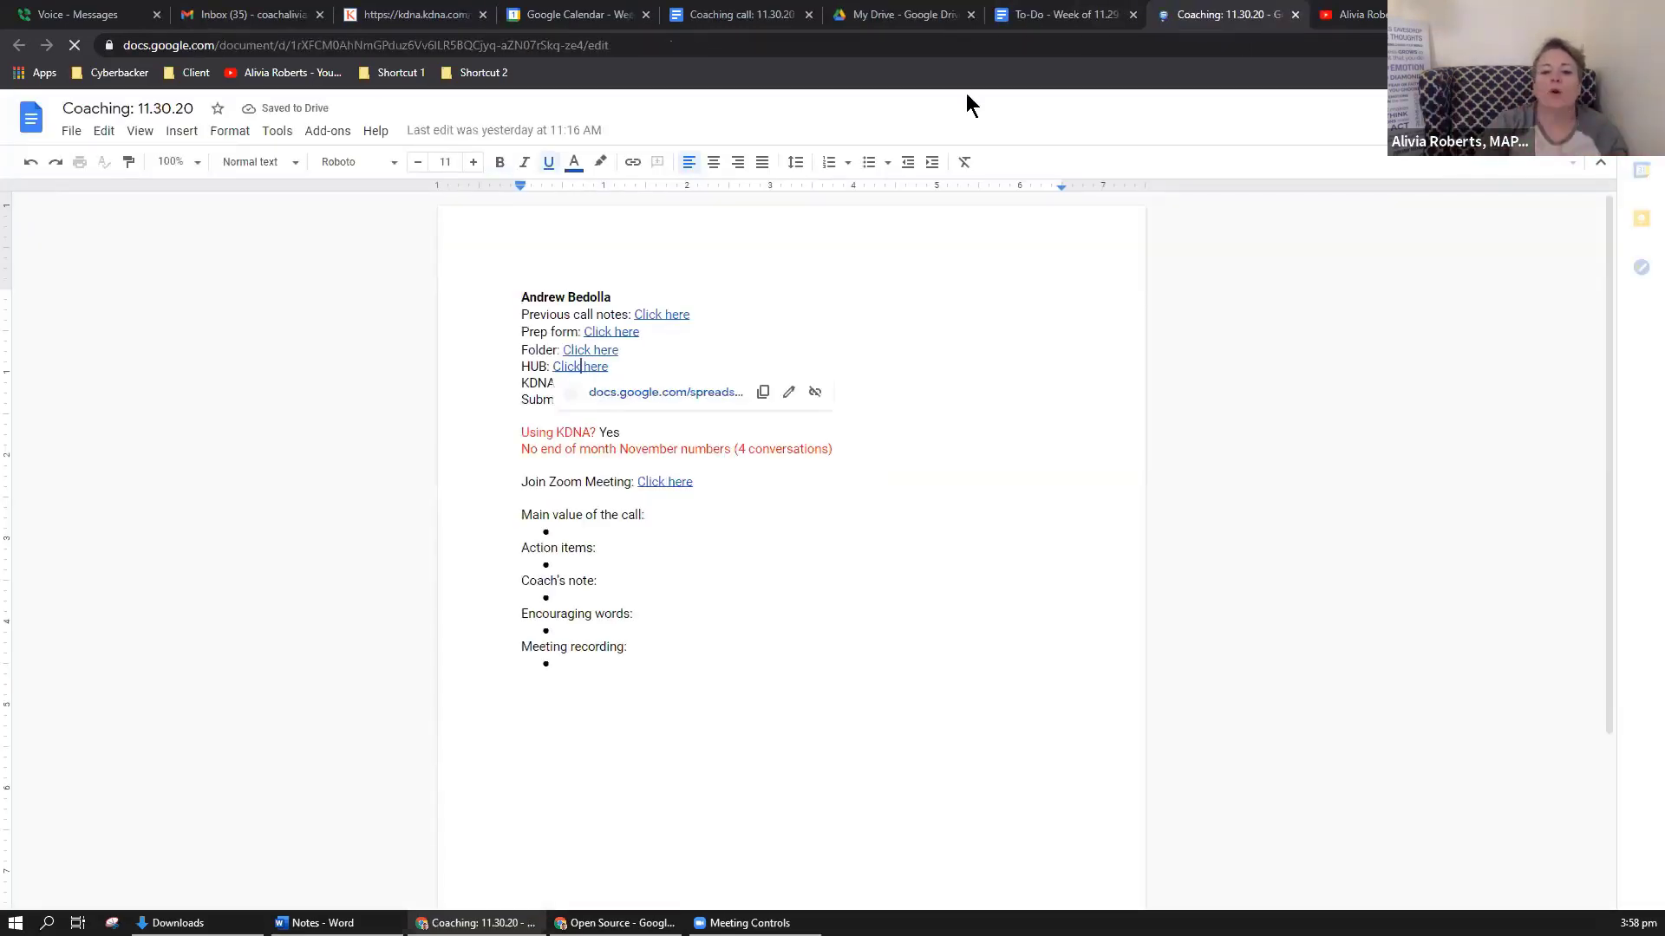
{"action": "key", "text": "alt+Return"}
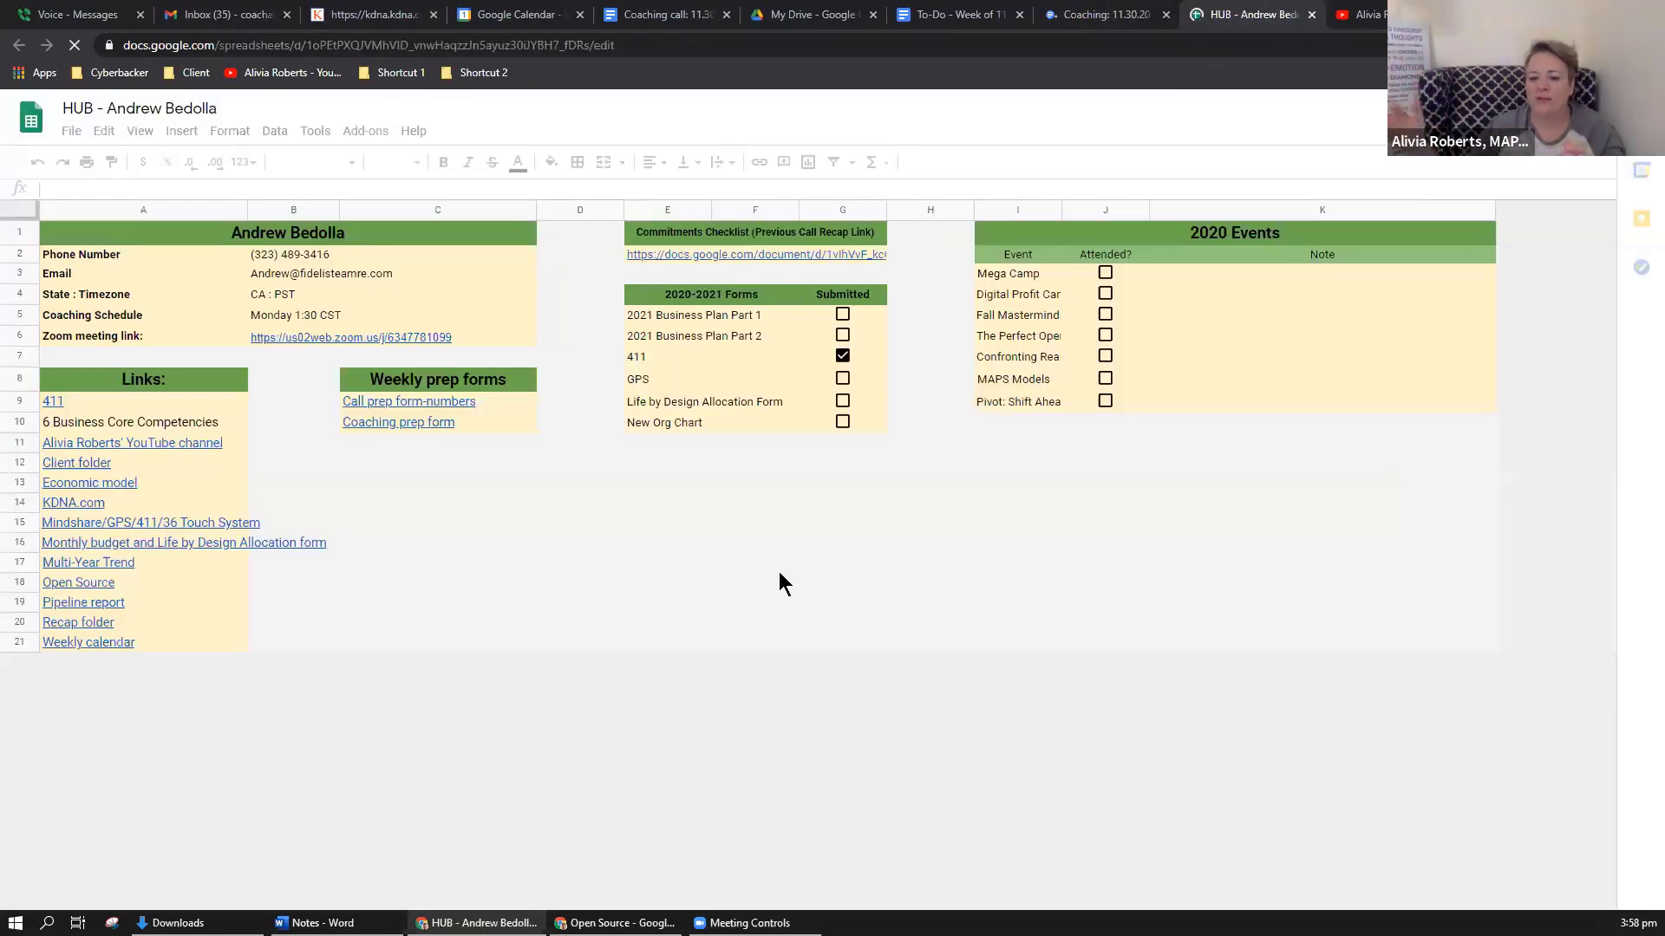
Step: Examine the 2020 Events table in the client's HUB spreadsheet, selecting the Pivot: Shift Ahead entry
{"action": "left_click", "coordinate": [724, 539]}
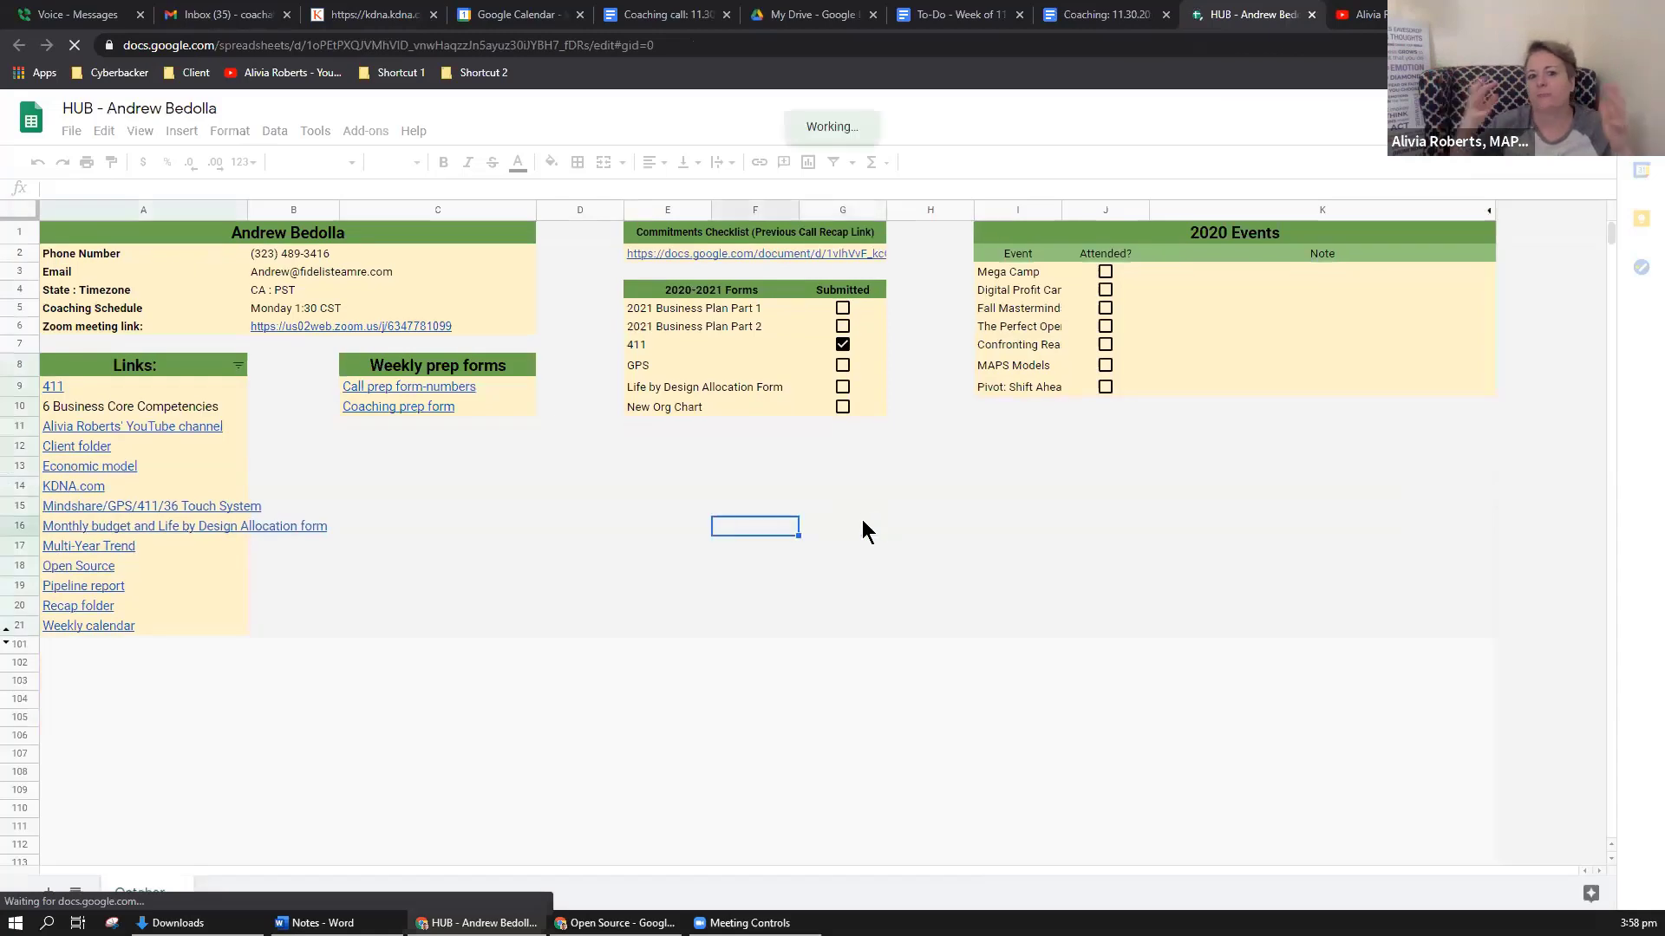
{"action": "left_click", "coordinate": [1008, 390]}
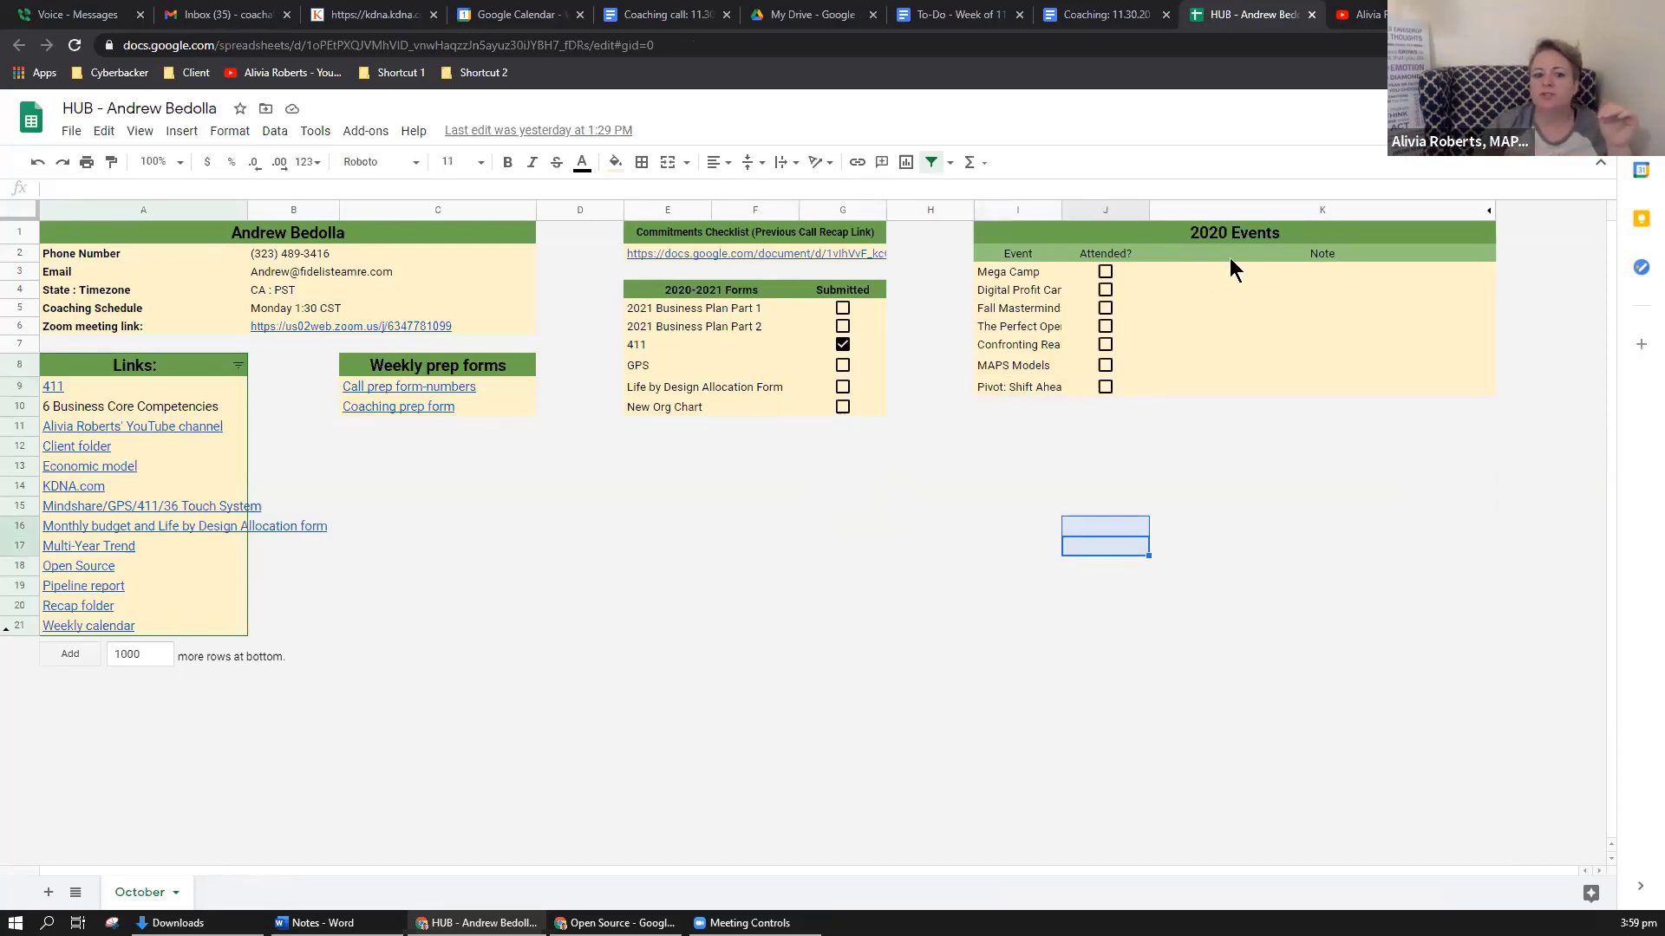
{"action": "left_click", "coordinate": [921, 548]}
{"action": "left_click", "coordinate": [997, 513]}
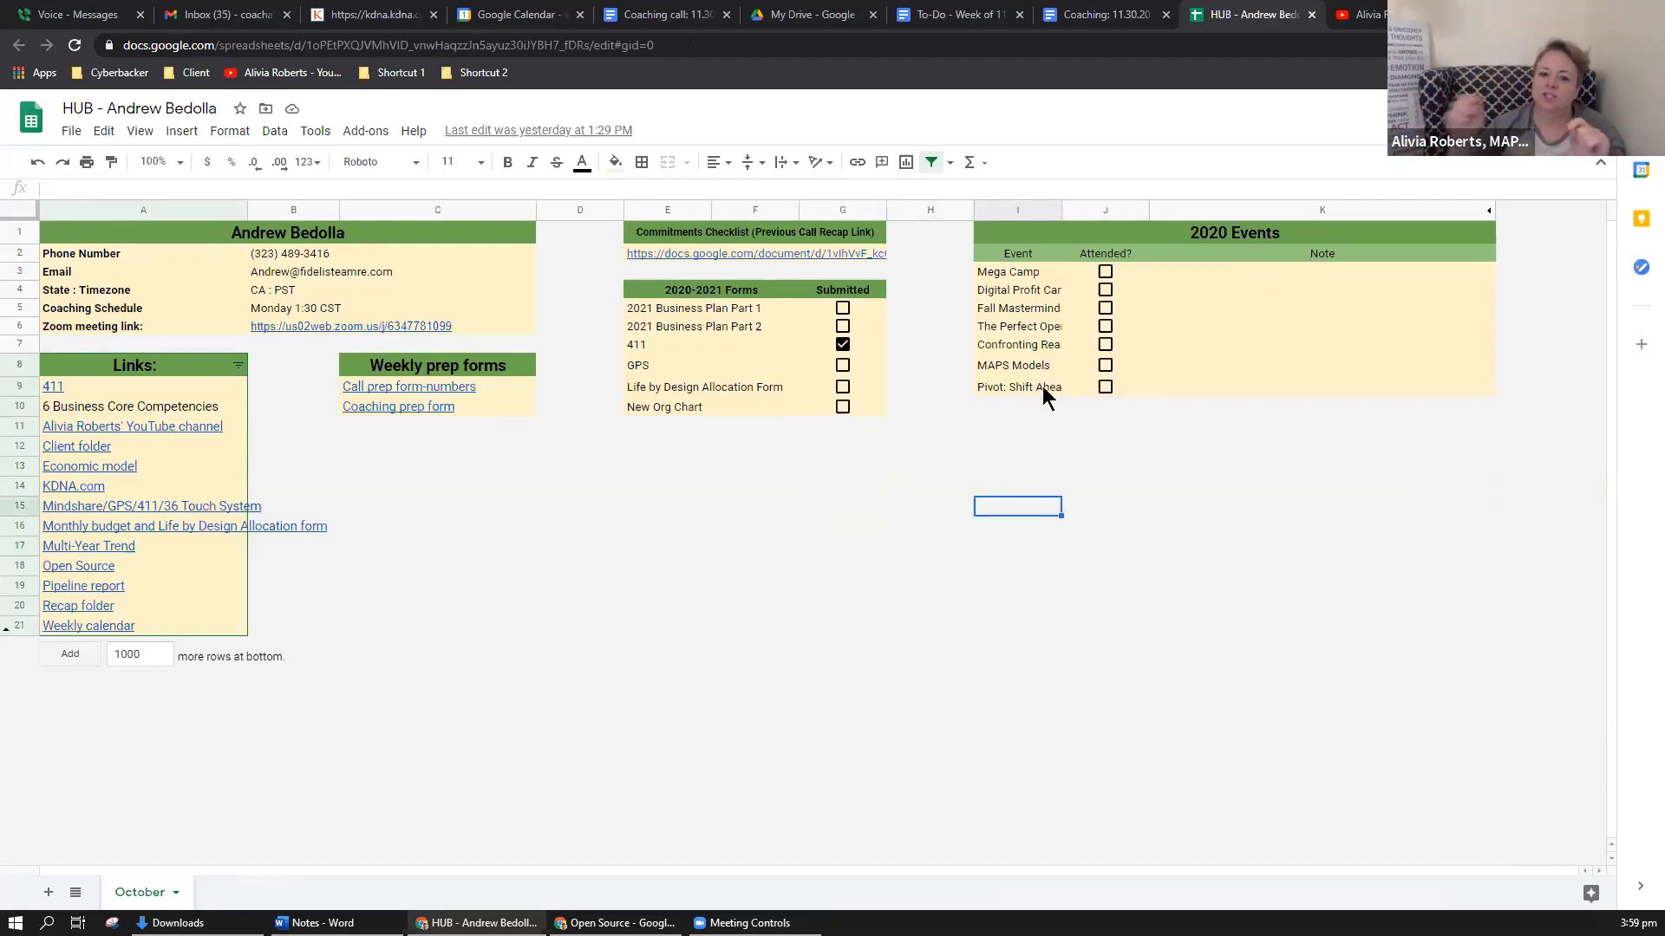
{"action": "left_click", "coordinate": [1053, 386]}
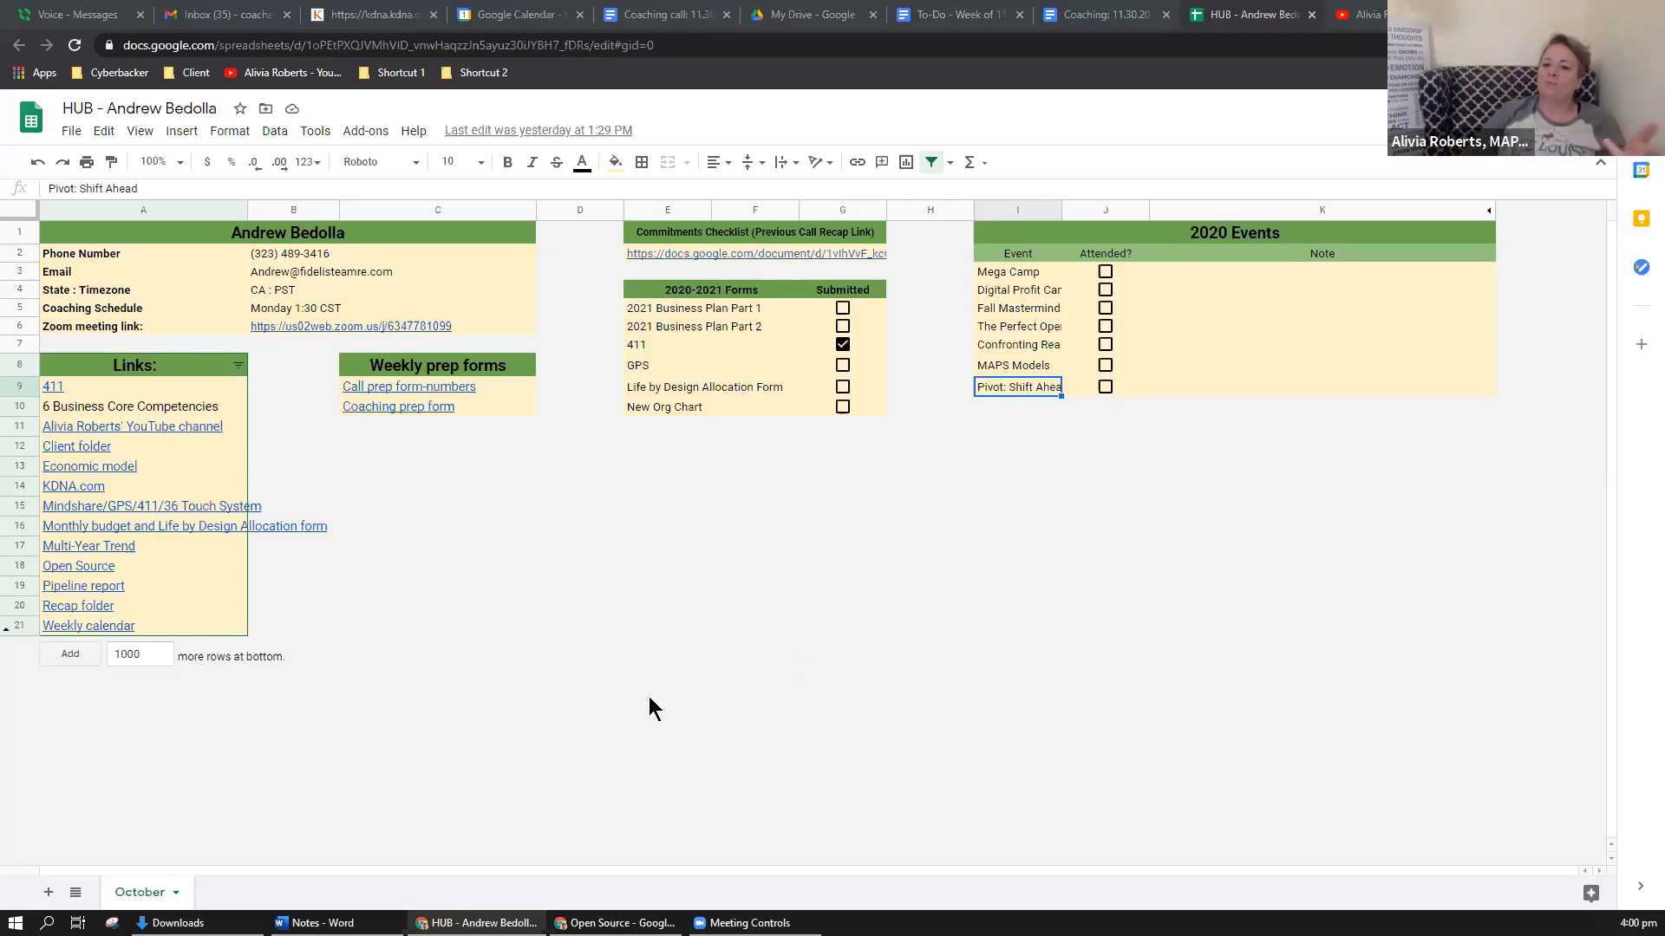
Step: Revisit the Open Source library, review the imported topics in IMPORTRANGE FUNCTION and select the empty cell B1
{"action": "mouse_move", "coordinate": [616, 922]}
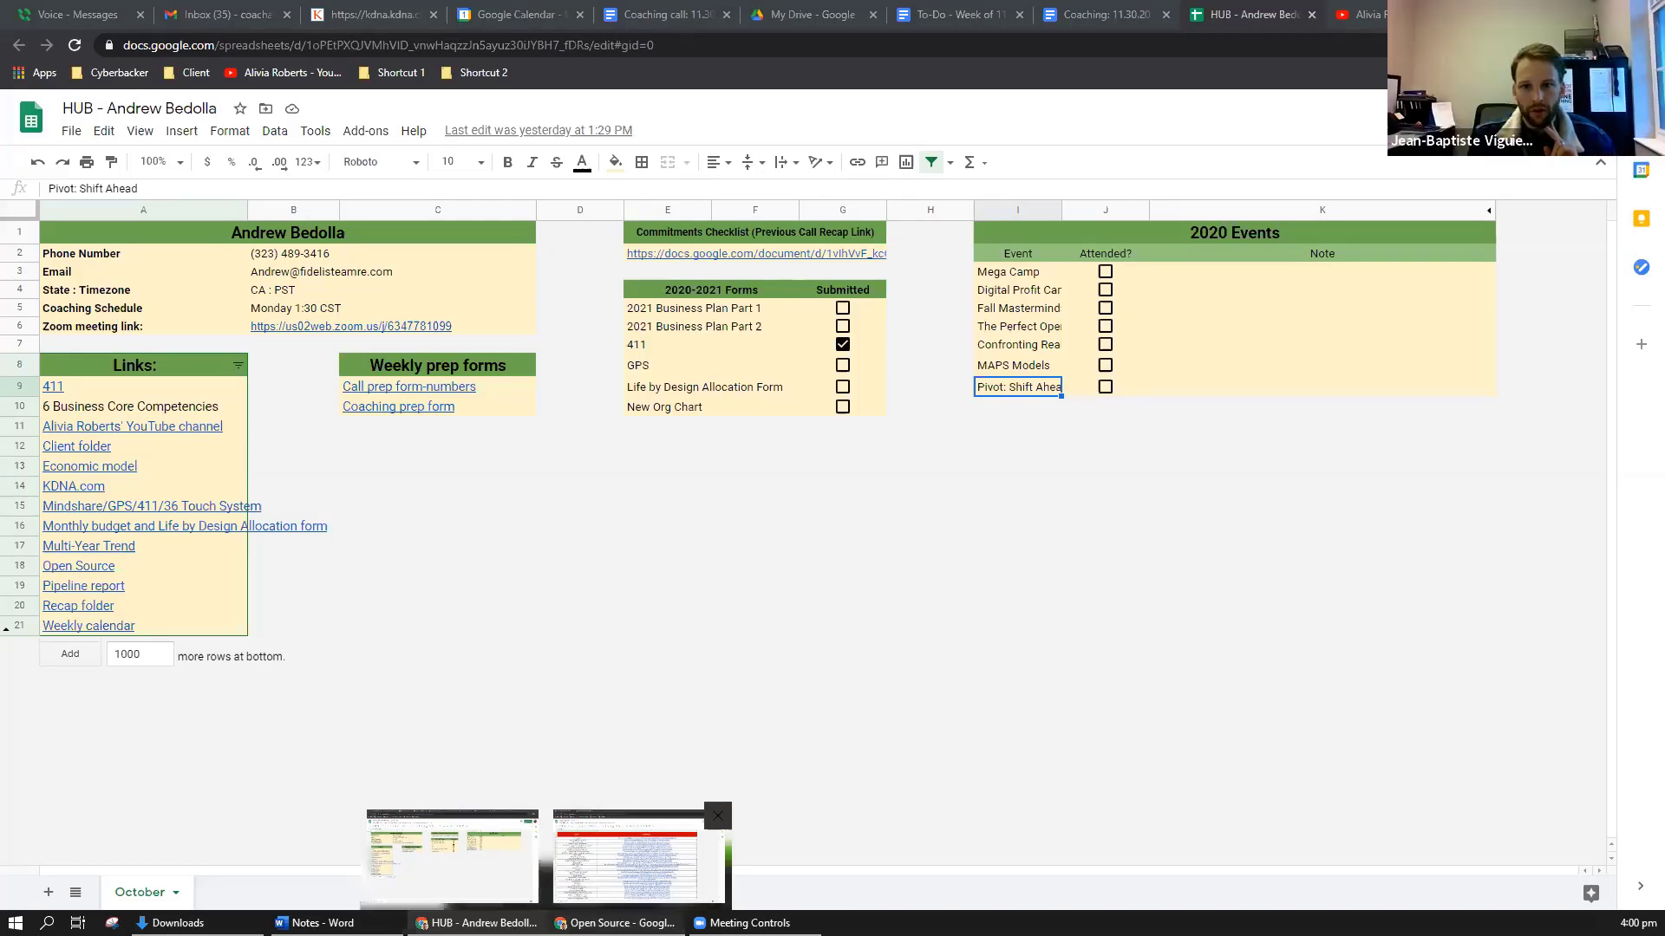
{"action": "left_click", "coordinate": [639, 856]}
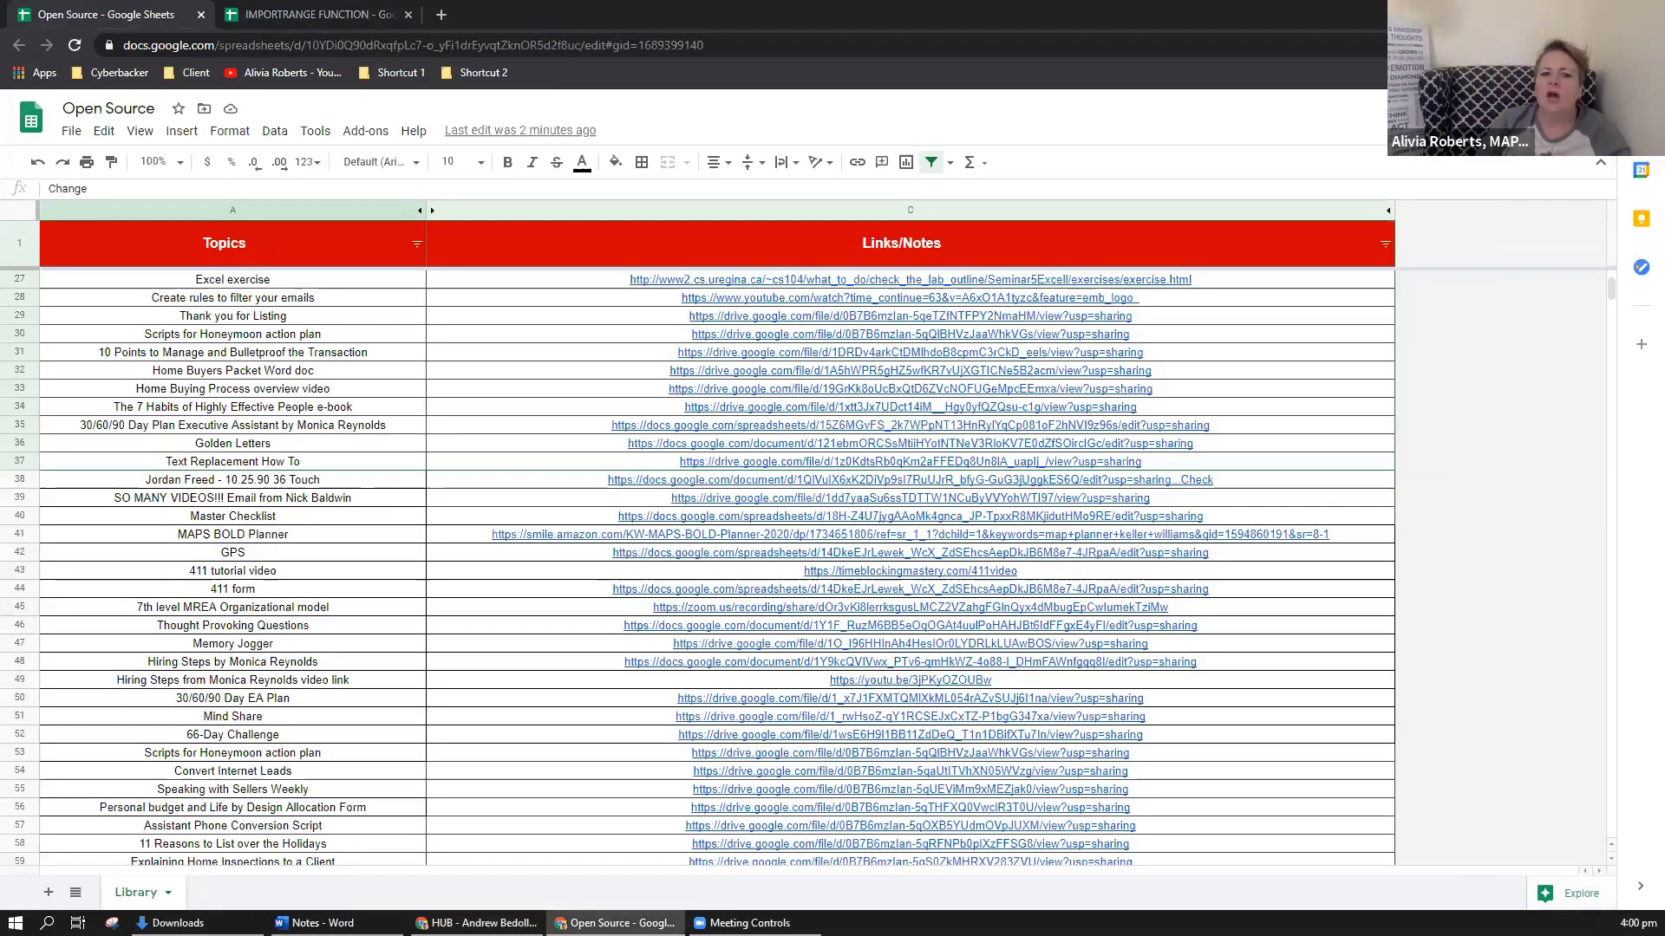
{"action": "mouse_move", "coordinate": [674, 691]}
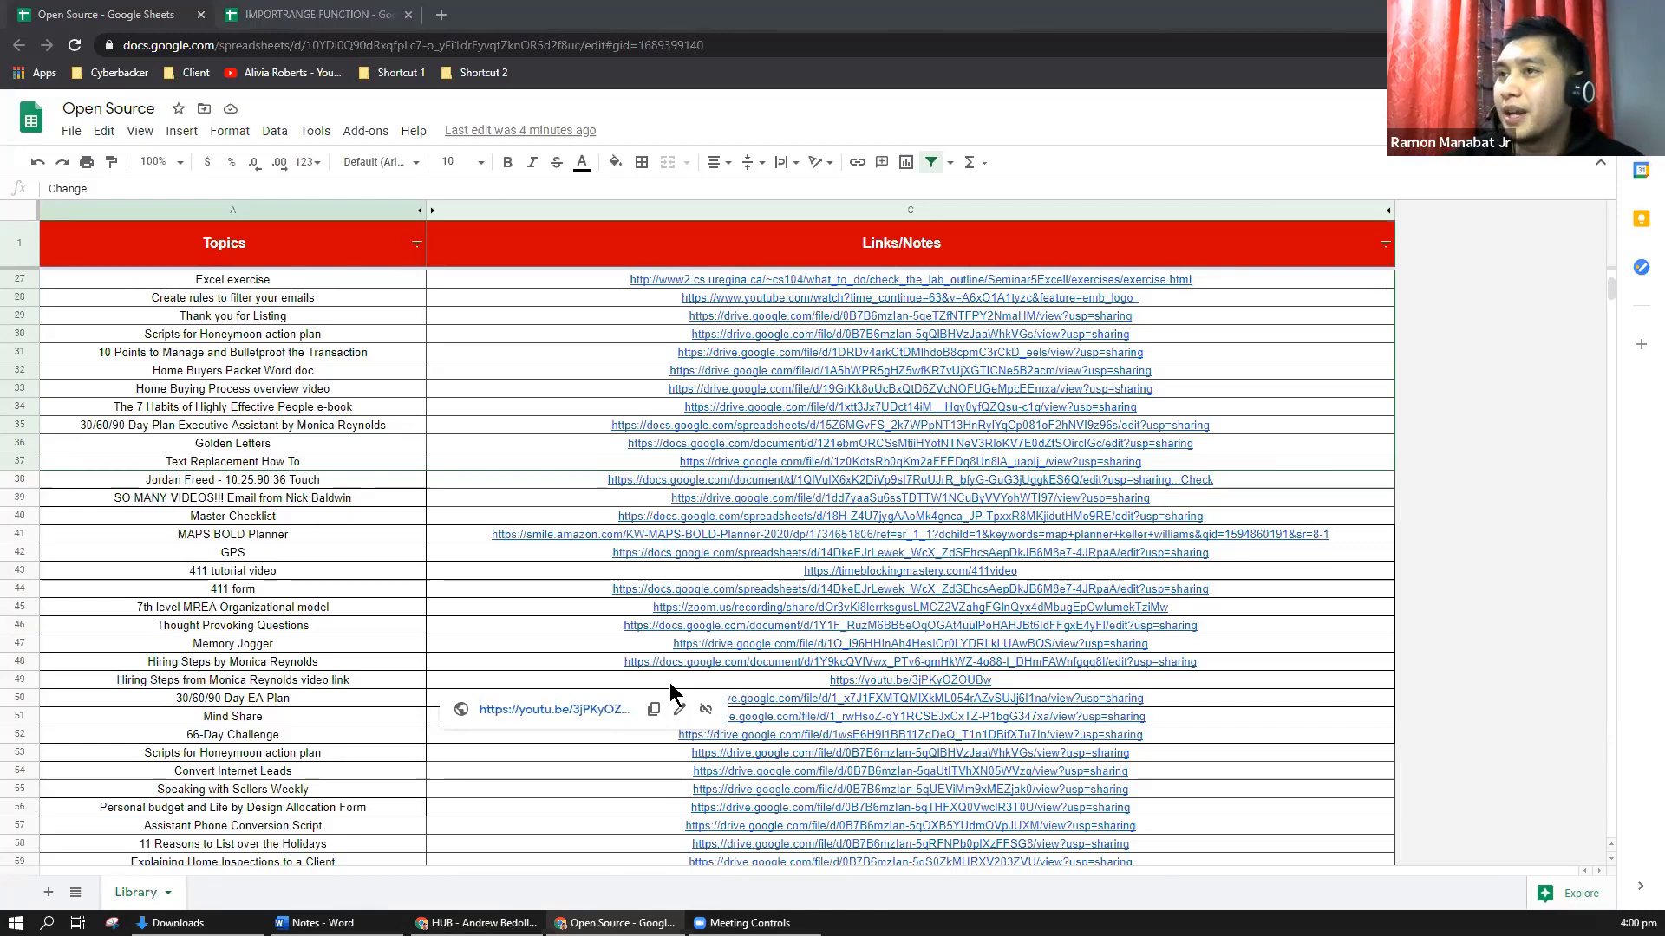
{"action": "left_click", "coordinate": [312, 15]}
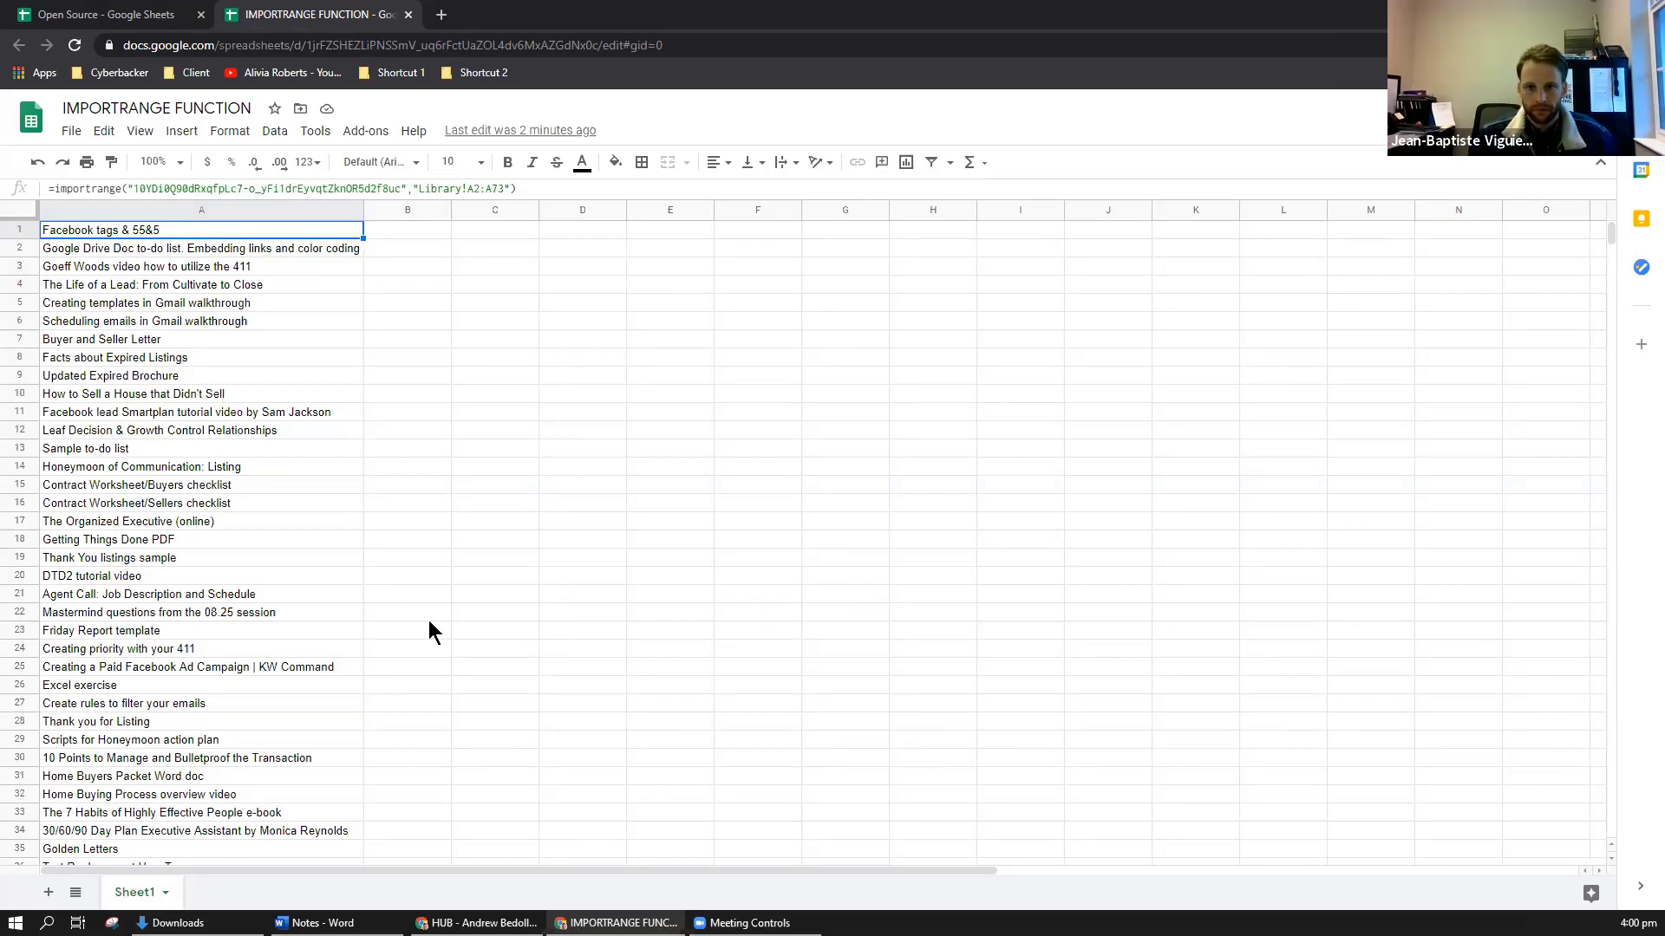
{"action": "left_click", "coordinate": [279, 594]}
{"action": "scroll", "coordinate": [245, 605], "scroll_direction": "down", "scroll_amount": 1}
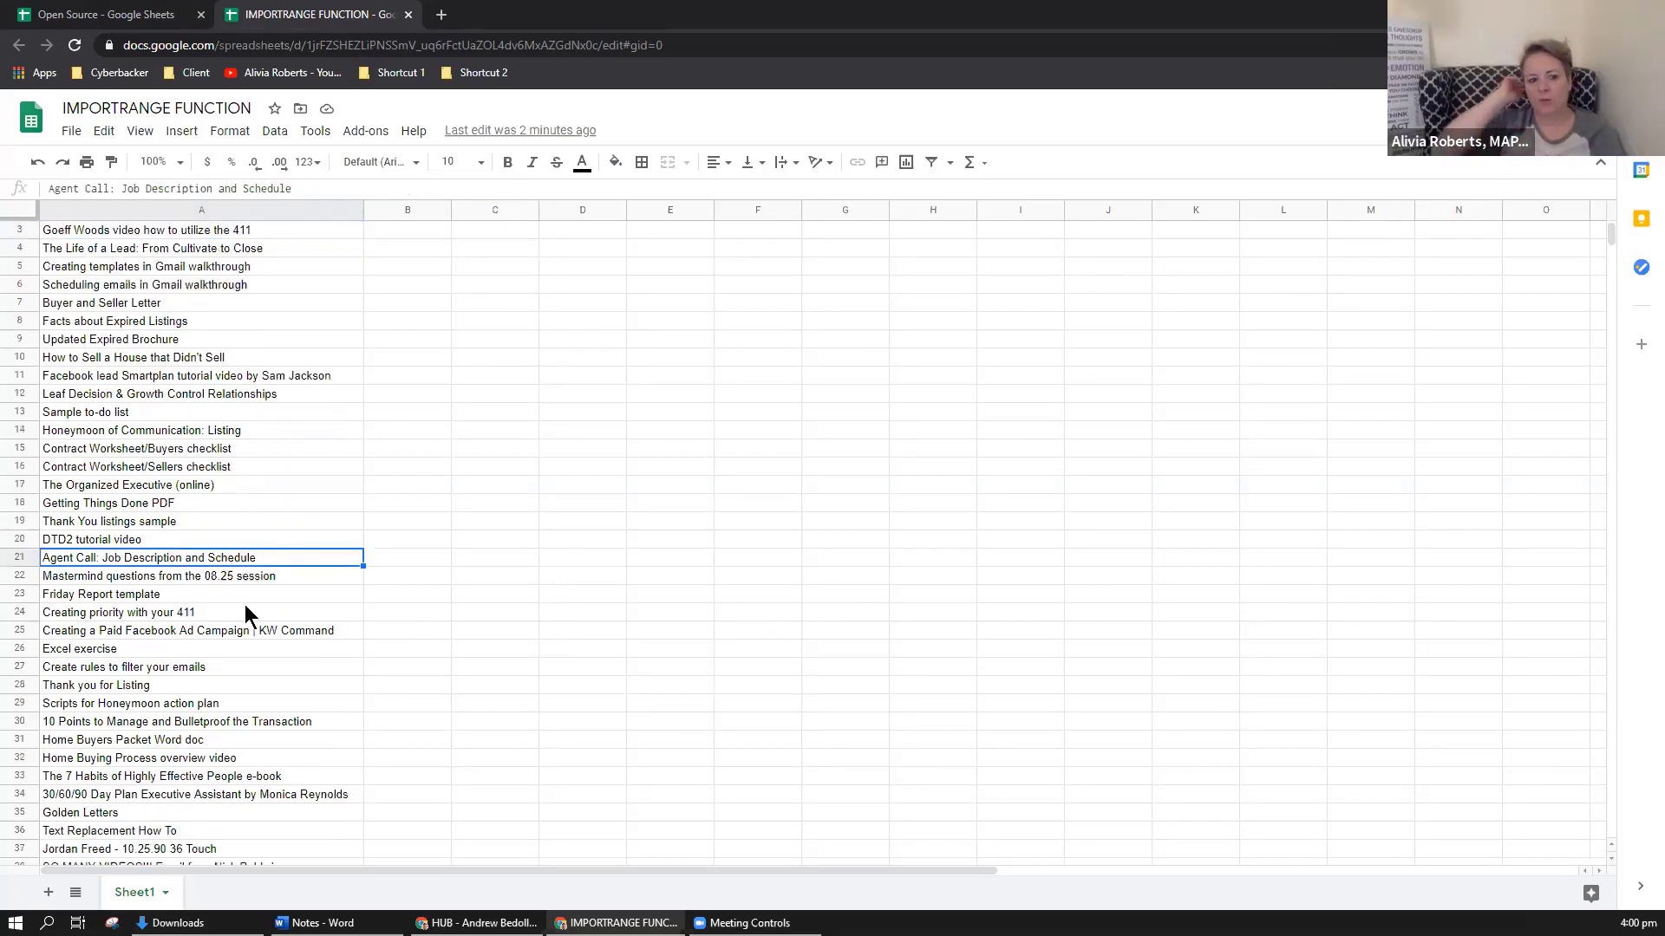
{"action": "scroll", "coordinate": [242, 605], "scroll_direction": "up", "scroll_amount": 1}
{"action": "left_click", "coordinate": [276, 488]}
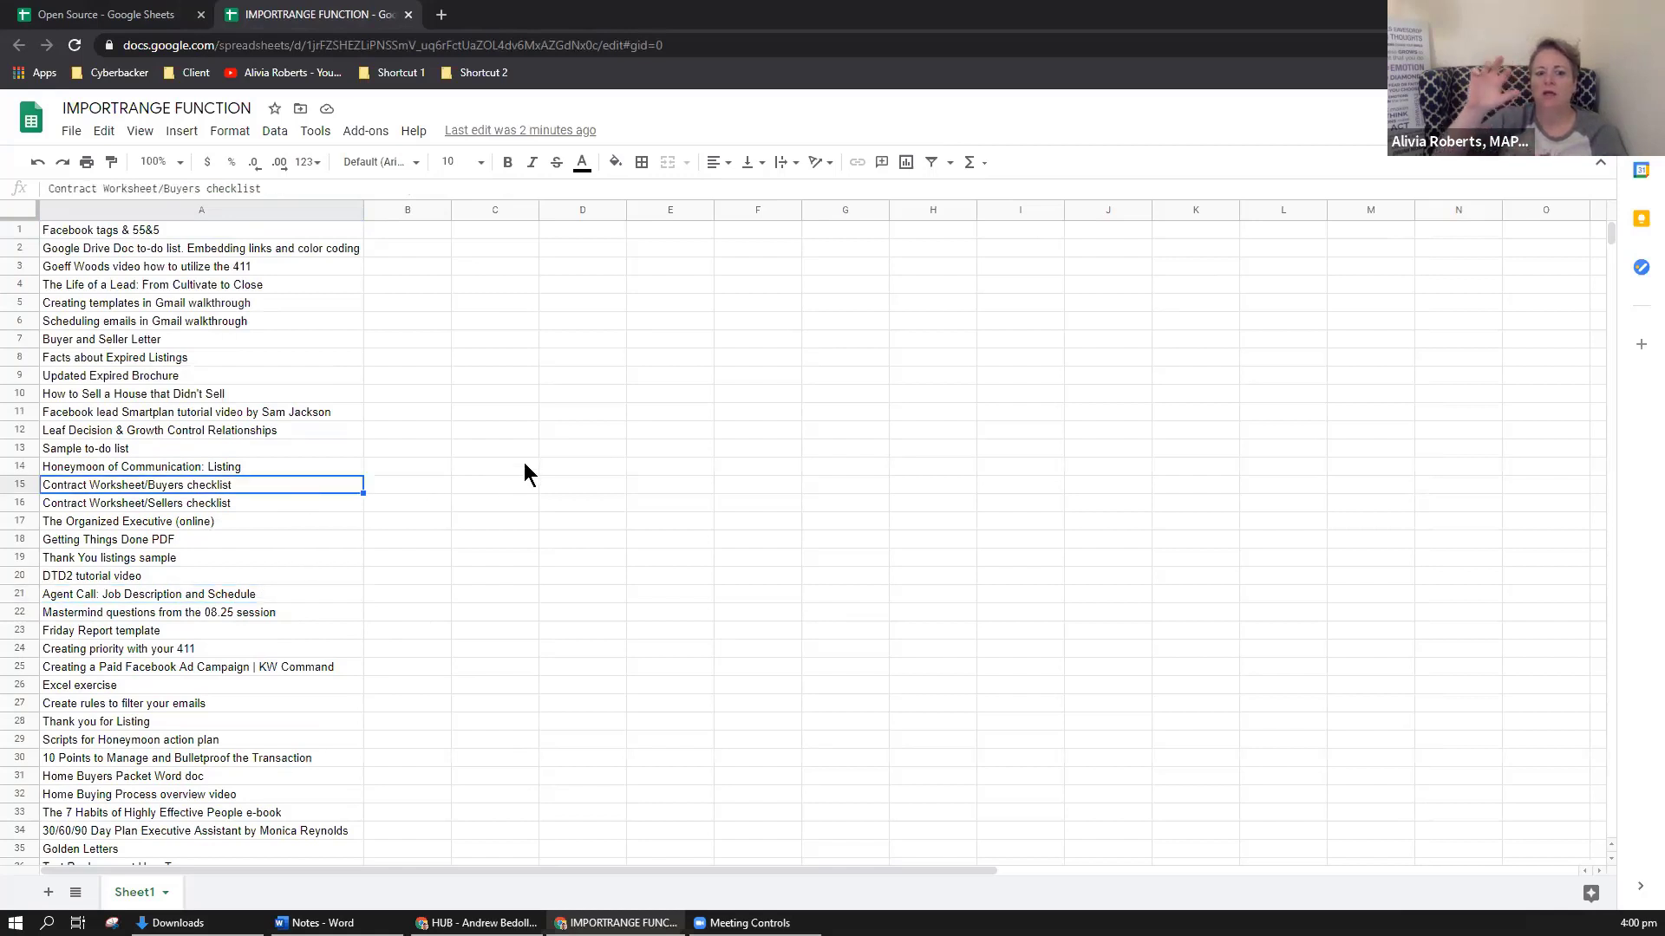
{"action": "left_click", "coordinate": [318, 358]}
{"action": "left_click", "coordinate": [412, 232]}
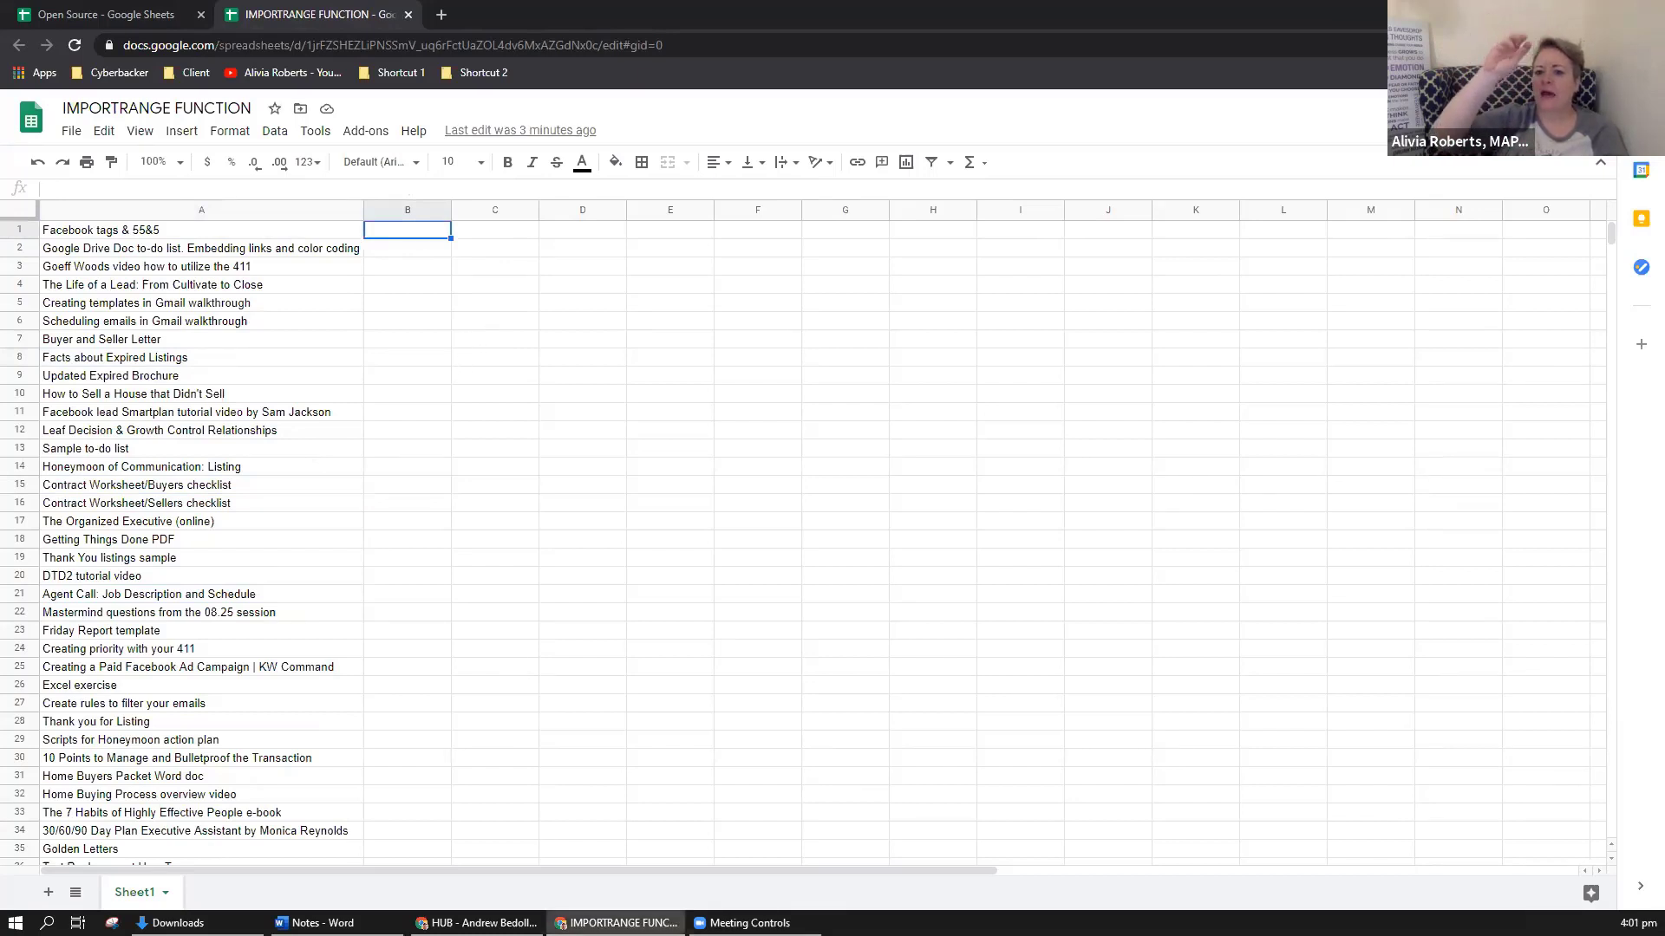
Step: Review the client's HUB spreadsheet again, checking the Coaching: 11.30.20 document it is linked from before returning to it
{"action": "mouse_move", "coordinate": [617, 923]}
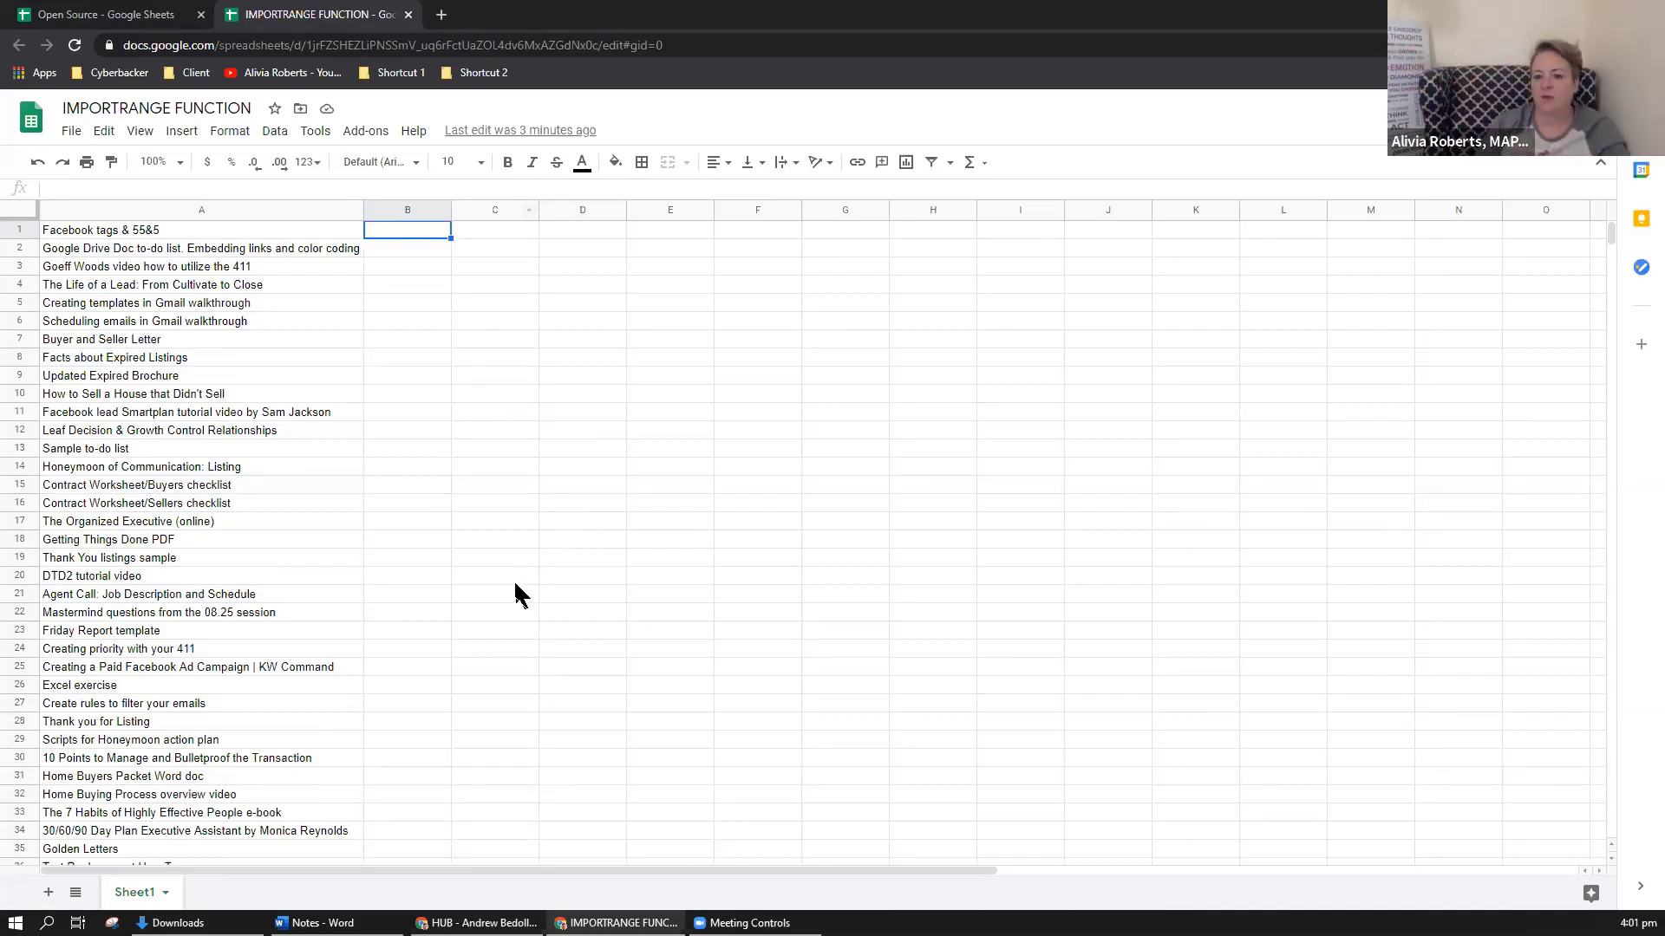
{"action": "mouse_move", "coordinate": [476, 922]}
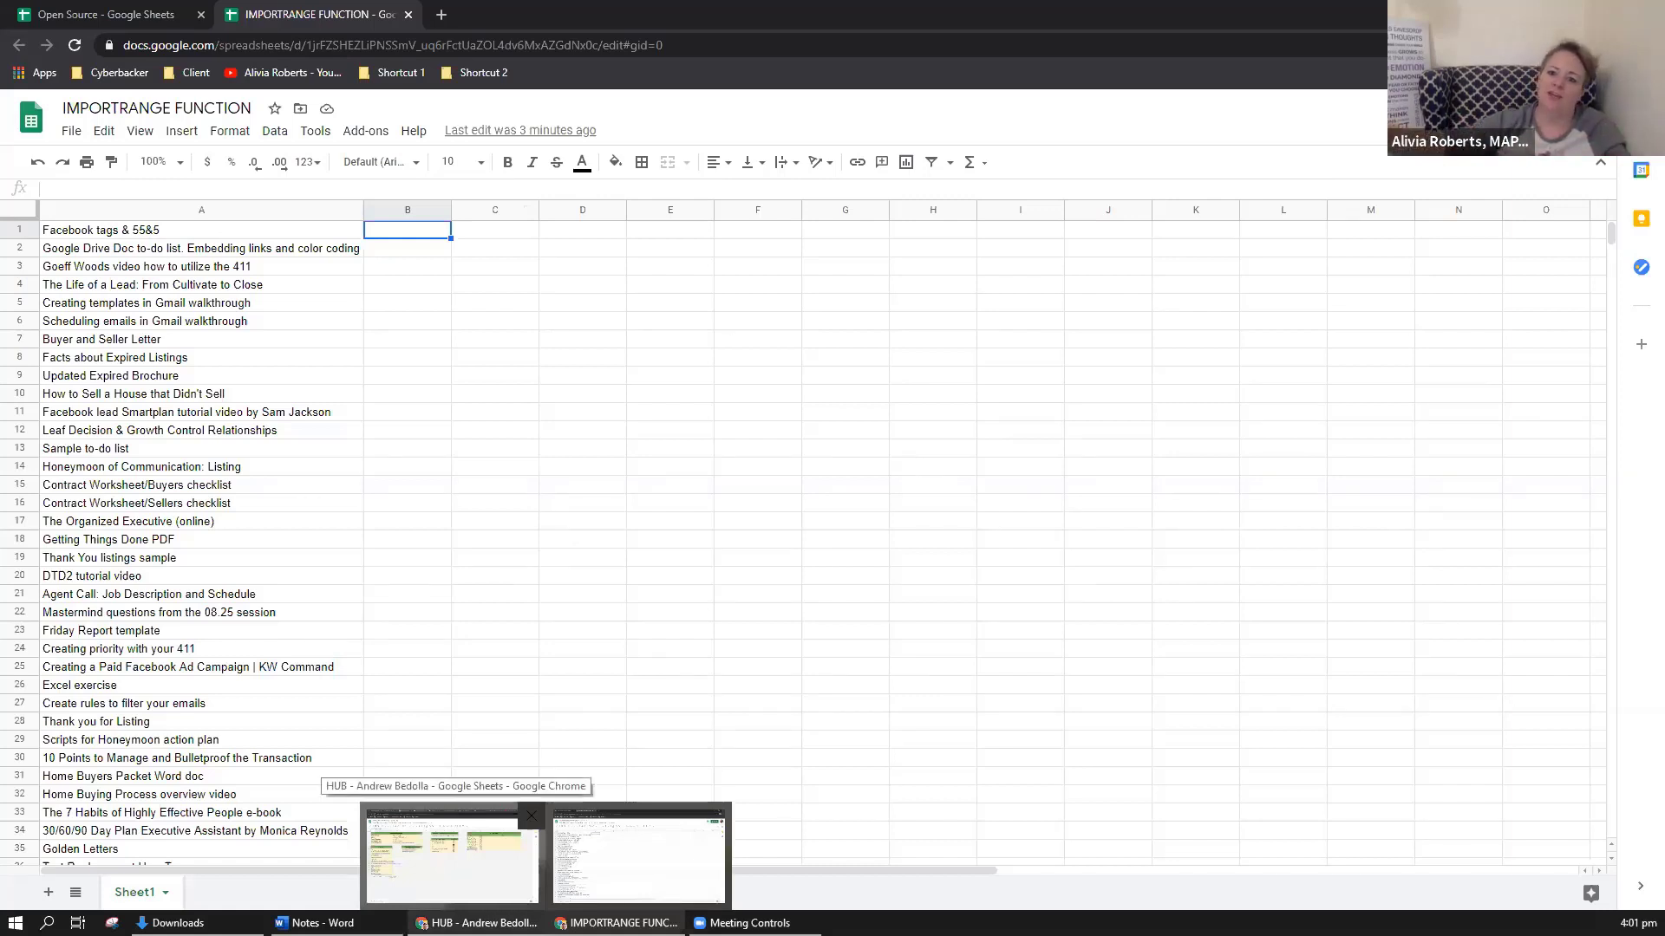
{"action": "left_click", "coordinate": [451, 854]}
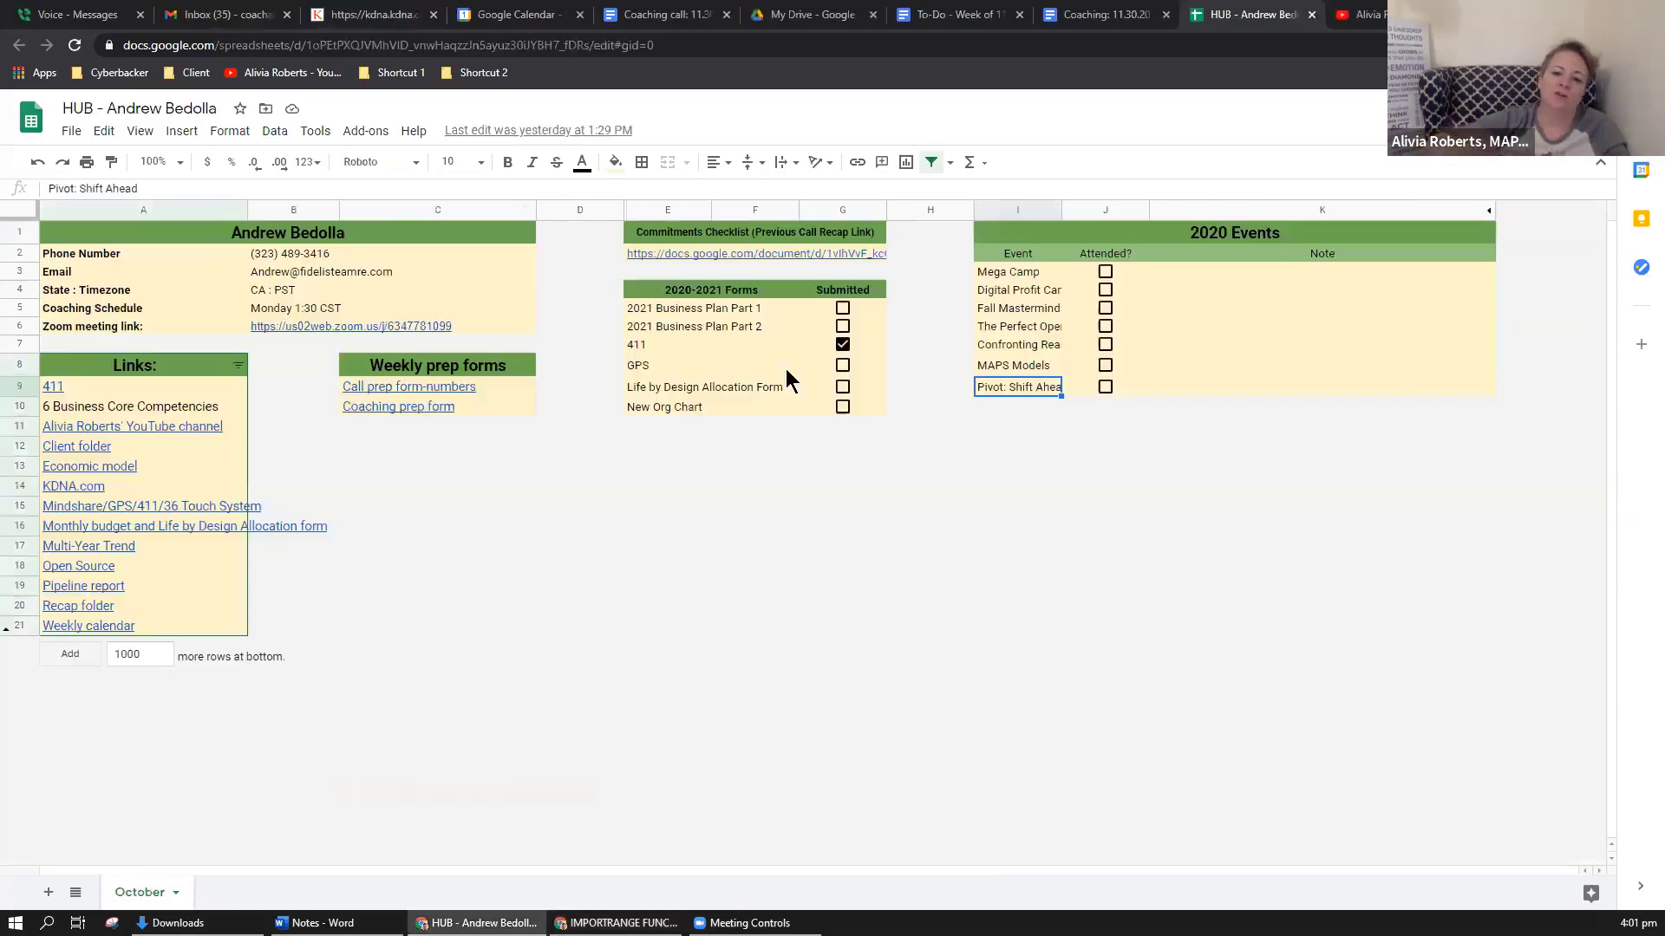
{"action": "left_click", "coordinate": [977, 468]}
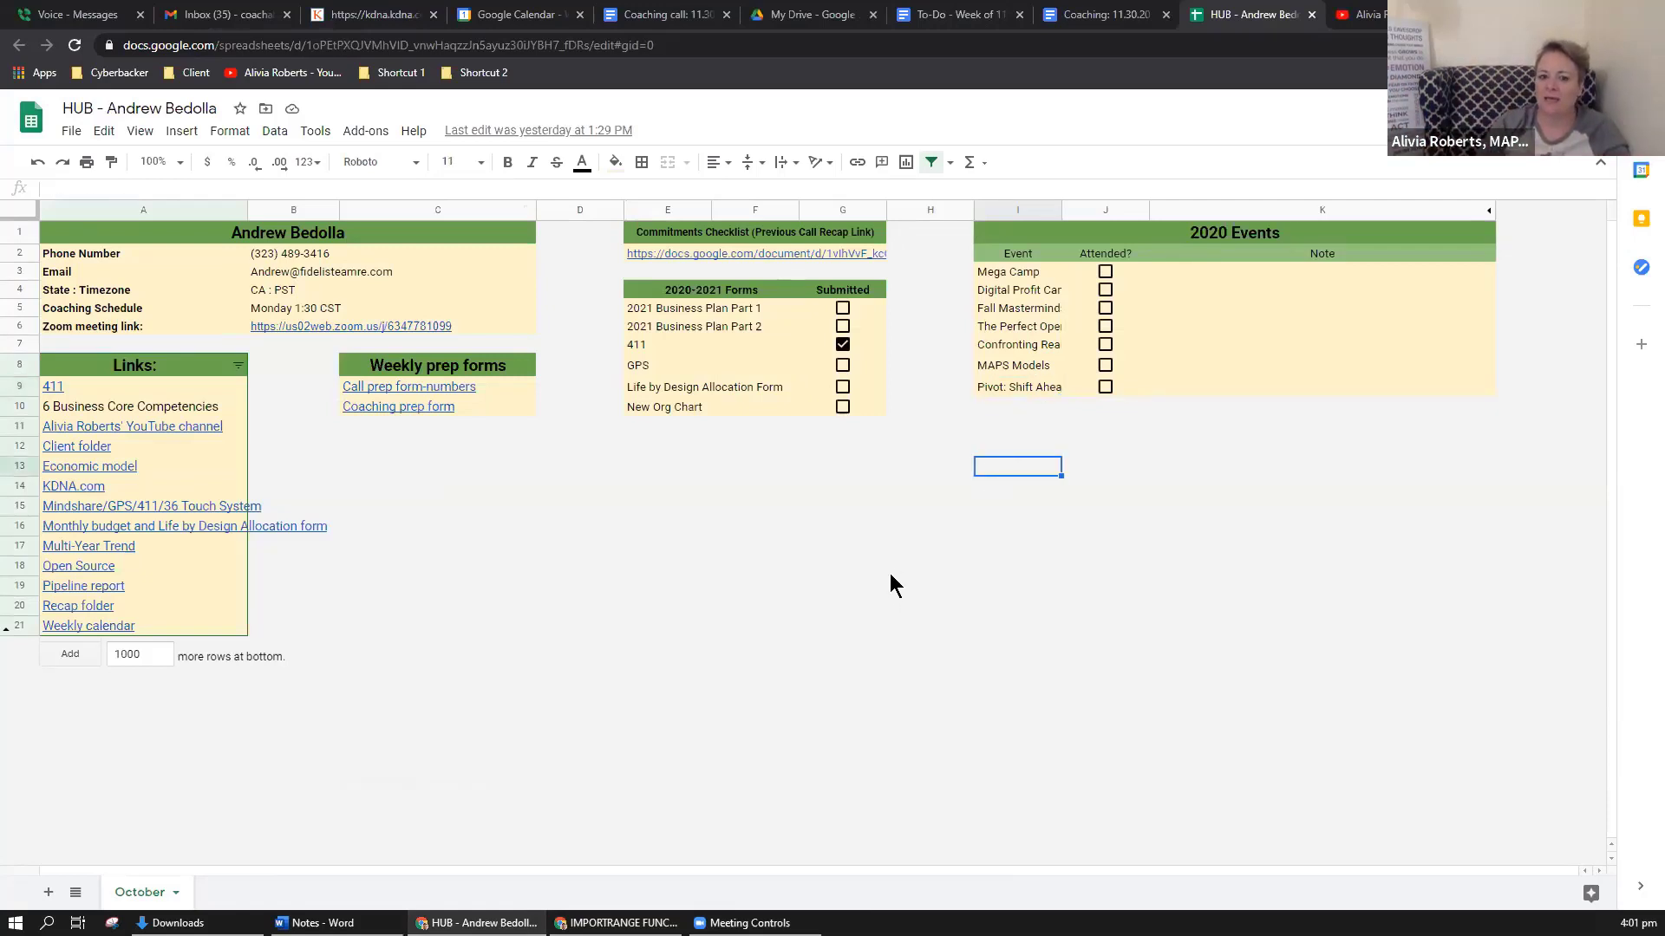
{"action": "left_click", "coordinate": [1130, 13]}
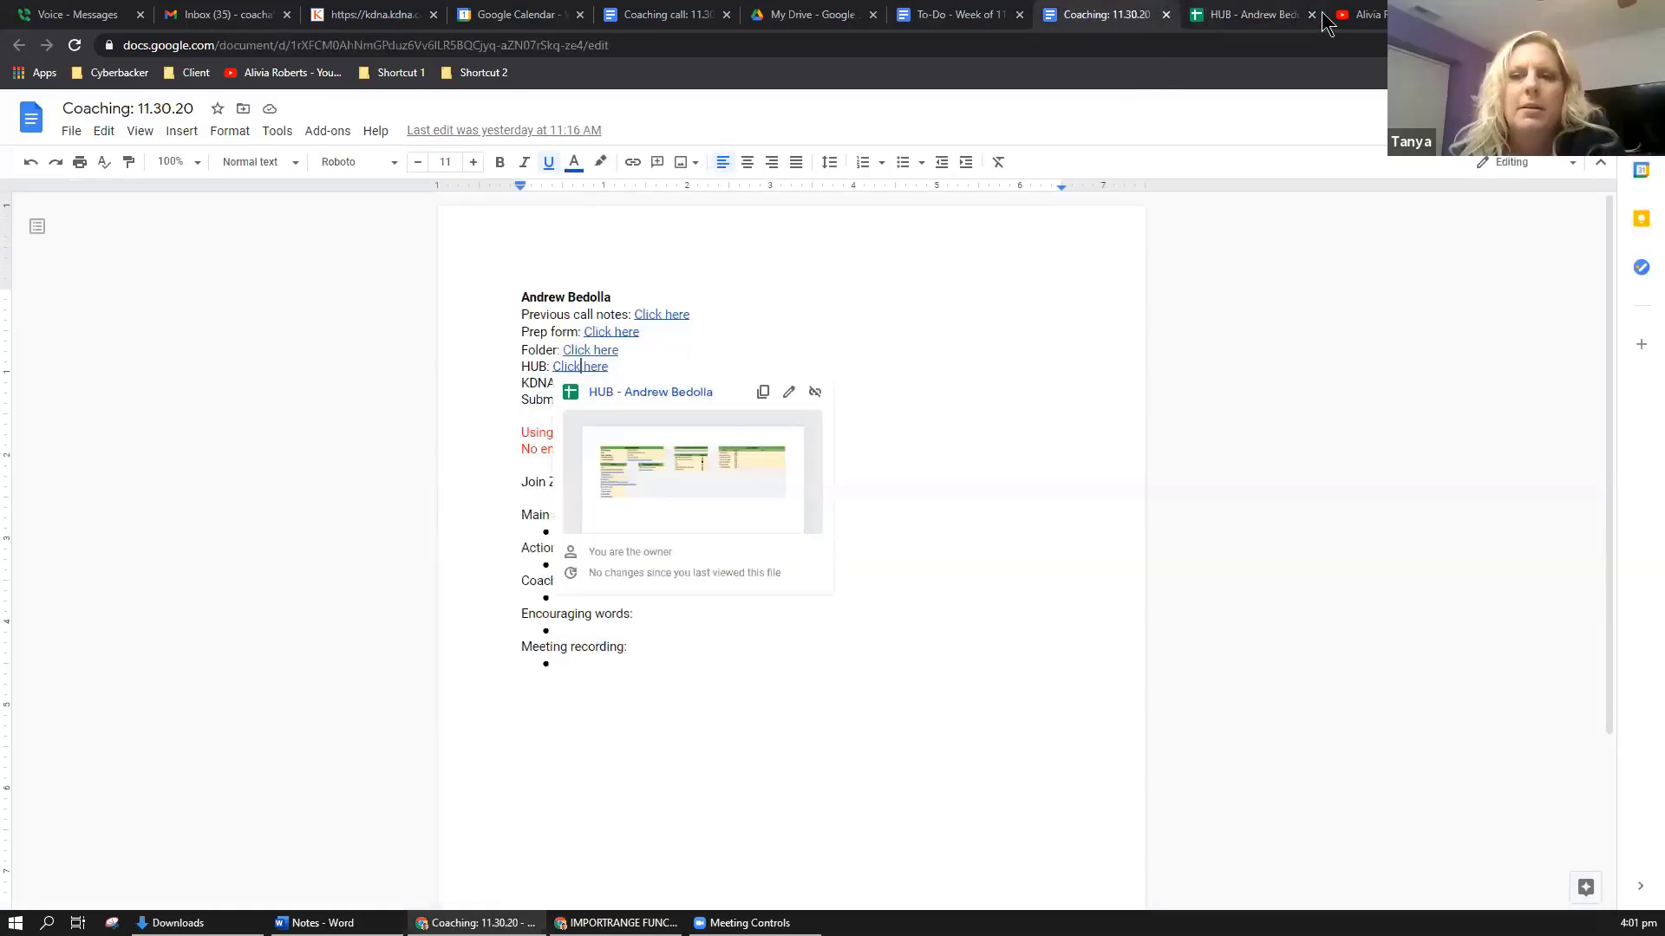
{"action": "left_click", "coordinate": [1253, 14]}
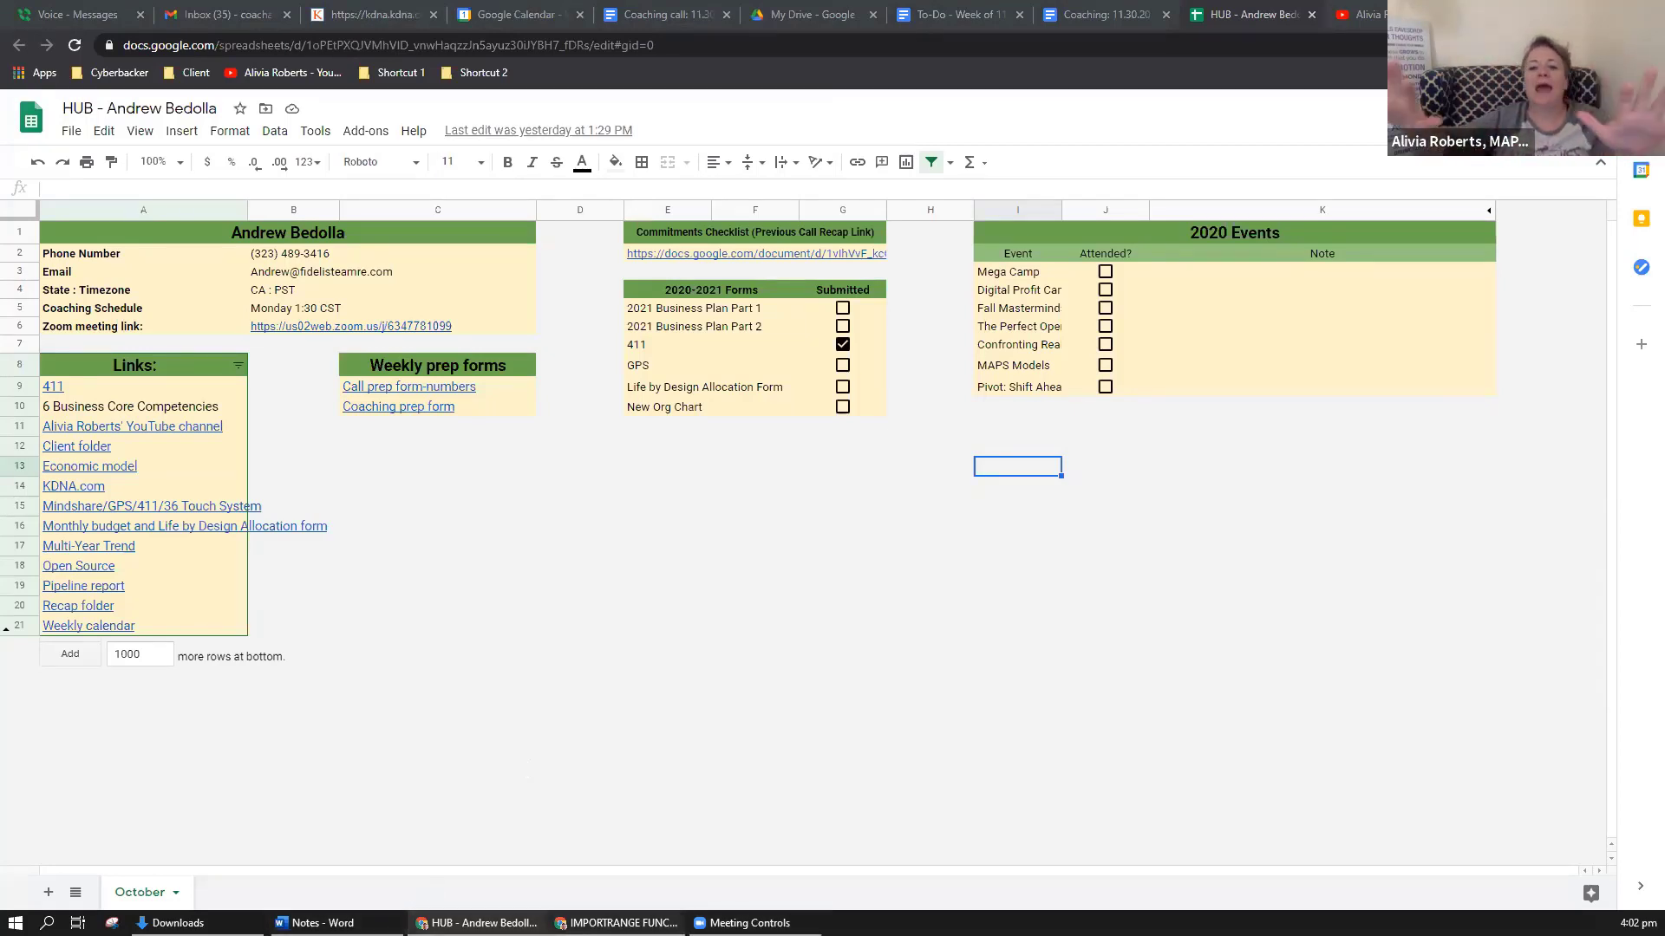
Step: Reduce the IMPORTRANGE formula in cell A1 of IMPORTRANGE FUNCTION to the single cell Library!A73 and select A1
{"action": "left_click", "coordinate": [618, 922]}
{"action": "left_click", "coordinate": [307, 526]}
{"action": "left_click", "coordinate": [206, 228]}
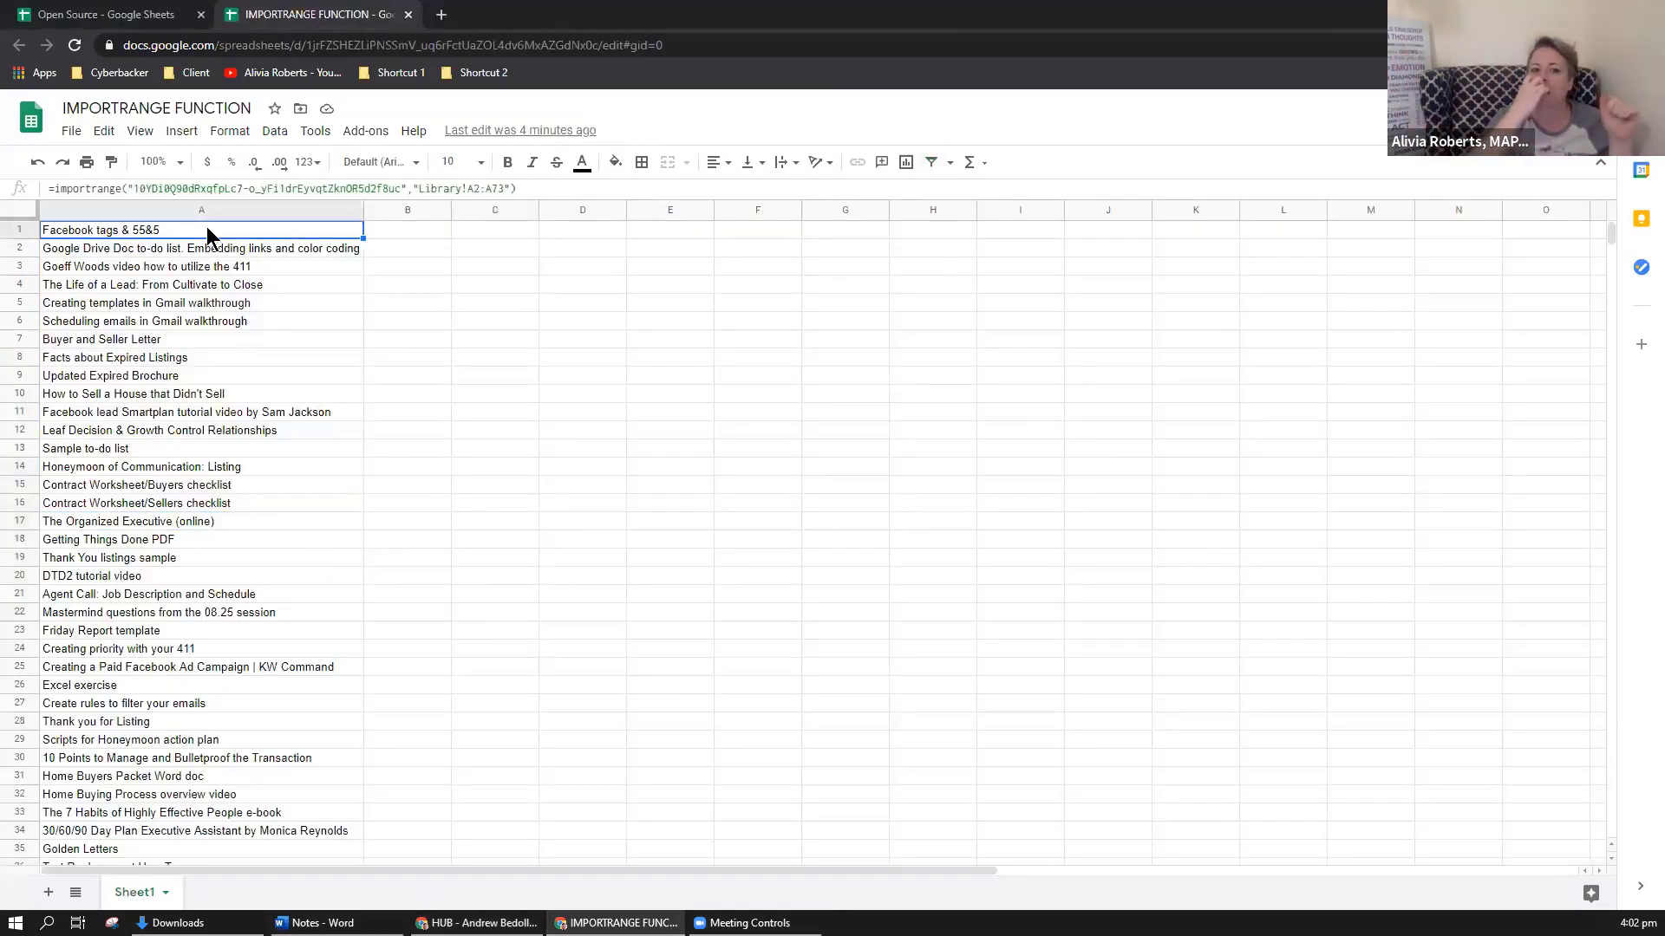
{"action": "double_click", "coordinate": [496, 189]}
{"action": "key", "text": "BackSpace"}
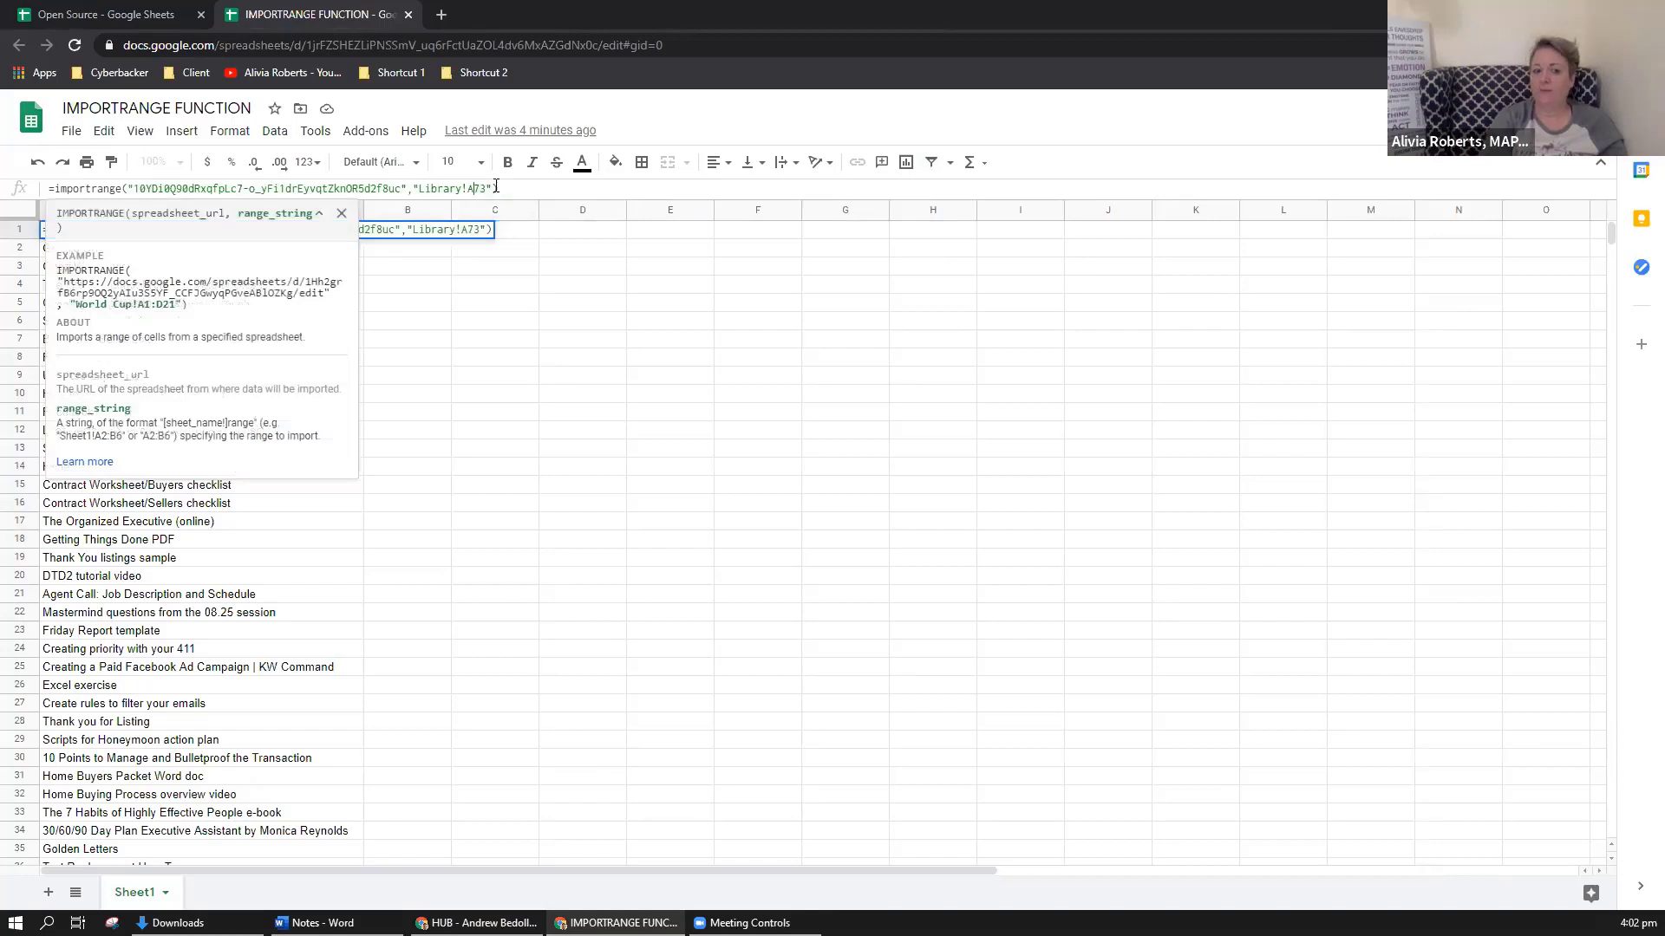
{"action": "key", "text": "Return"}
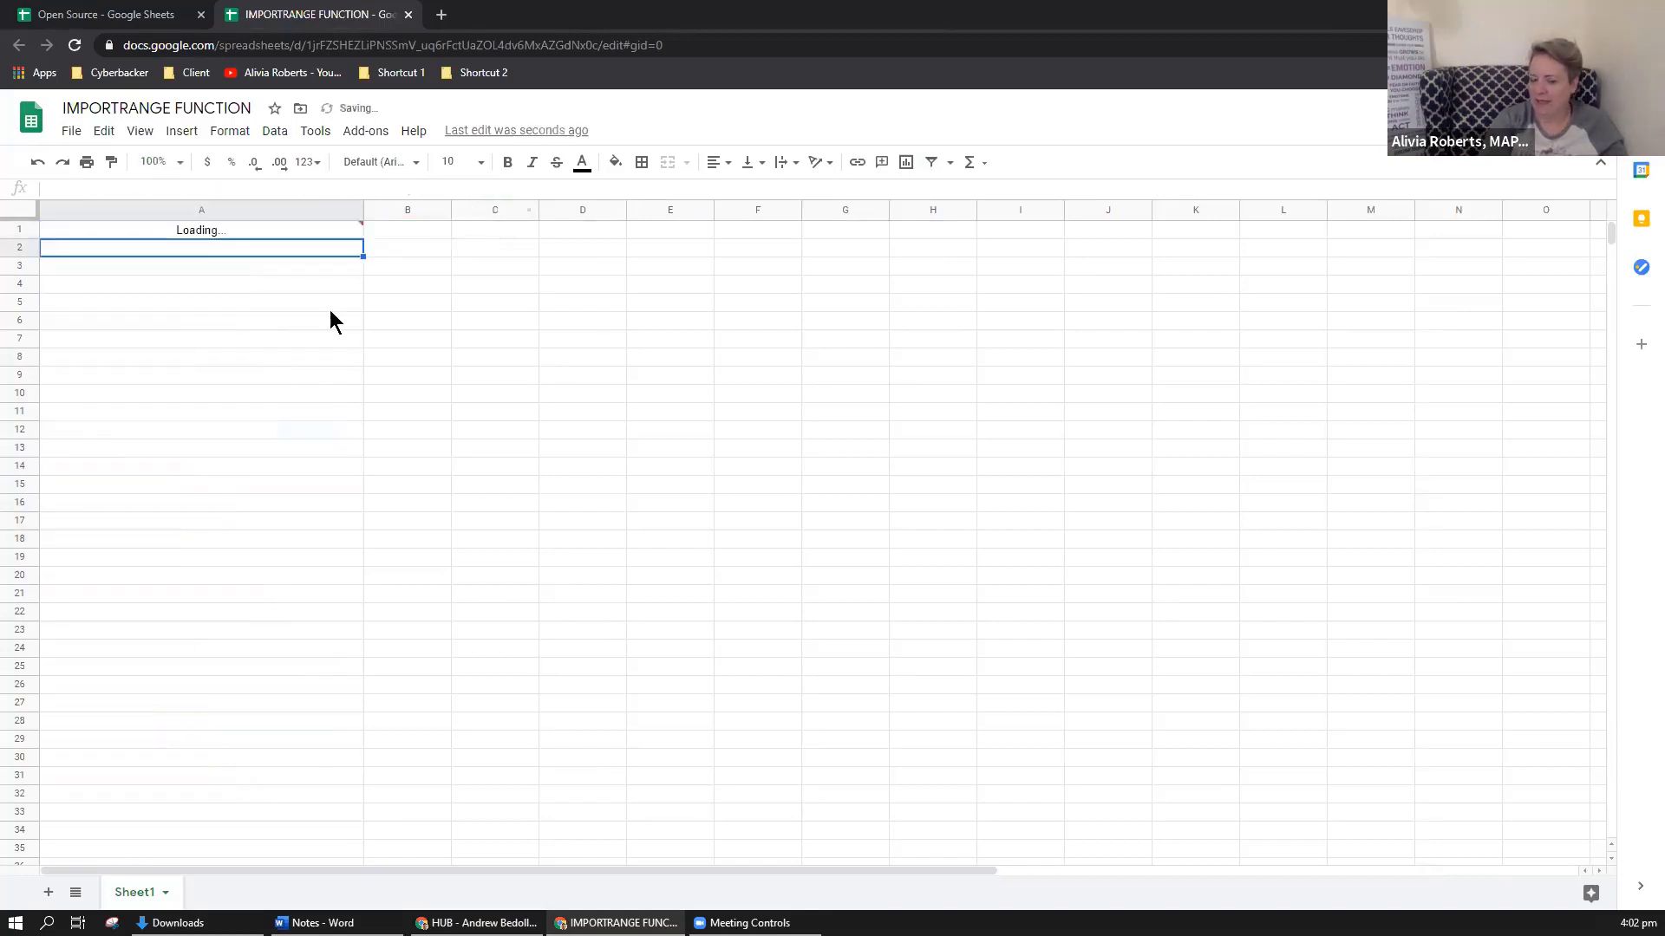
{"action": "left_click", "coordinate": [260, 231]}
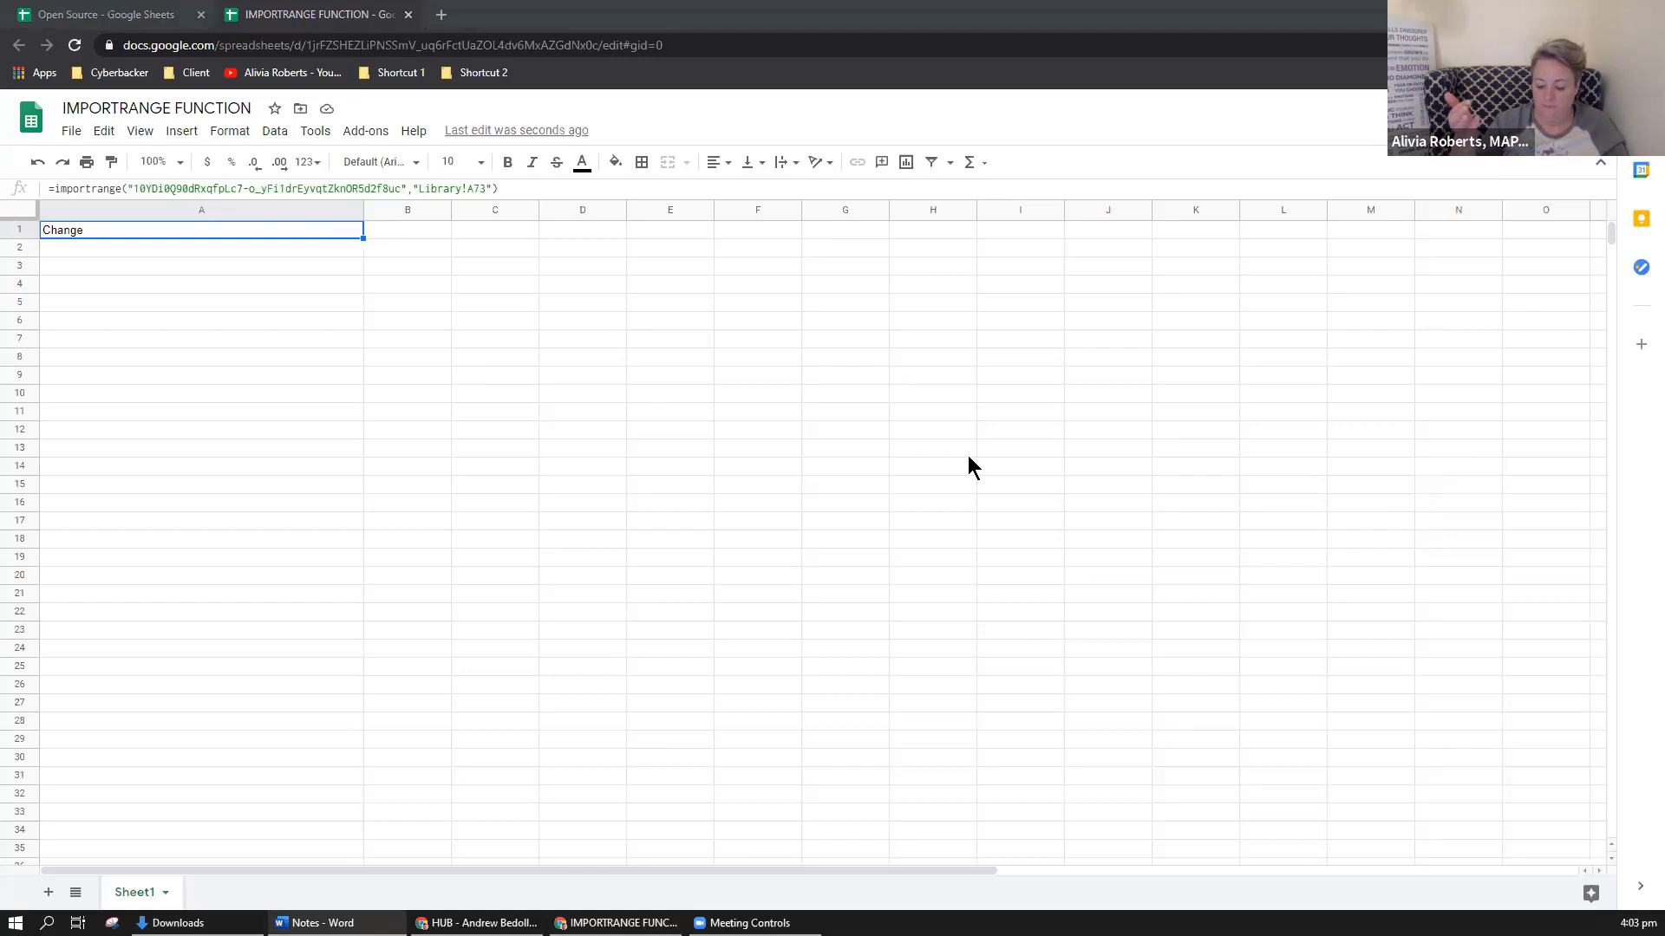
{"action": "left_click", "coordinate": [312, 14]}
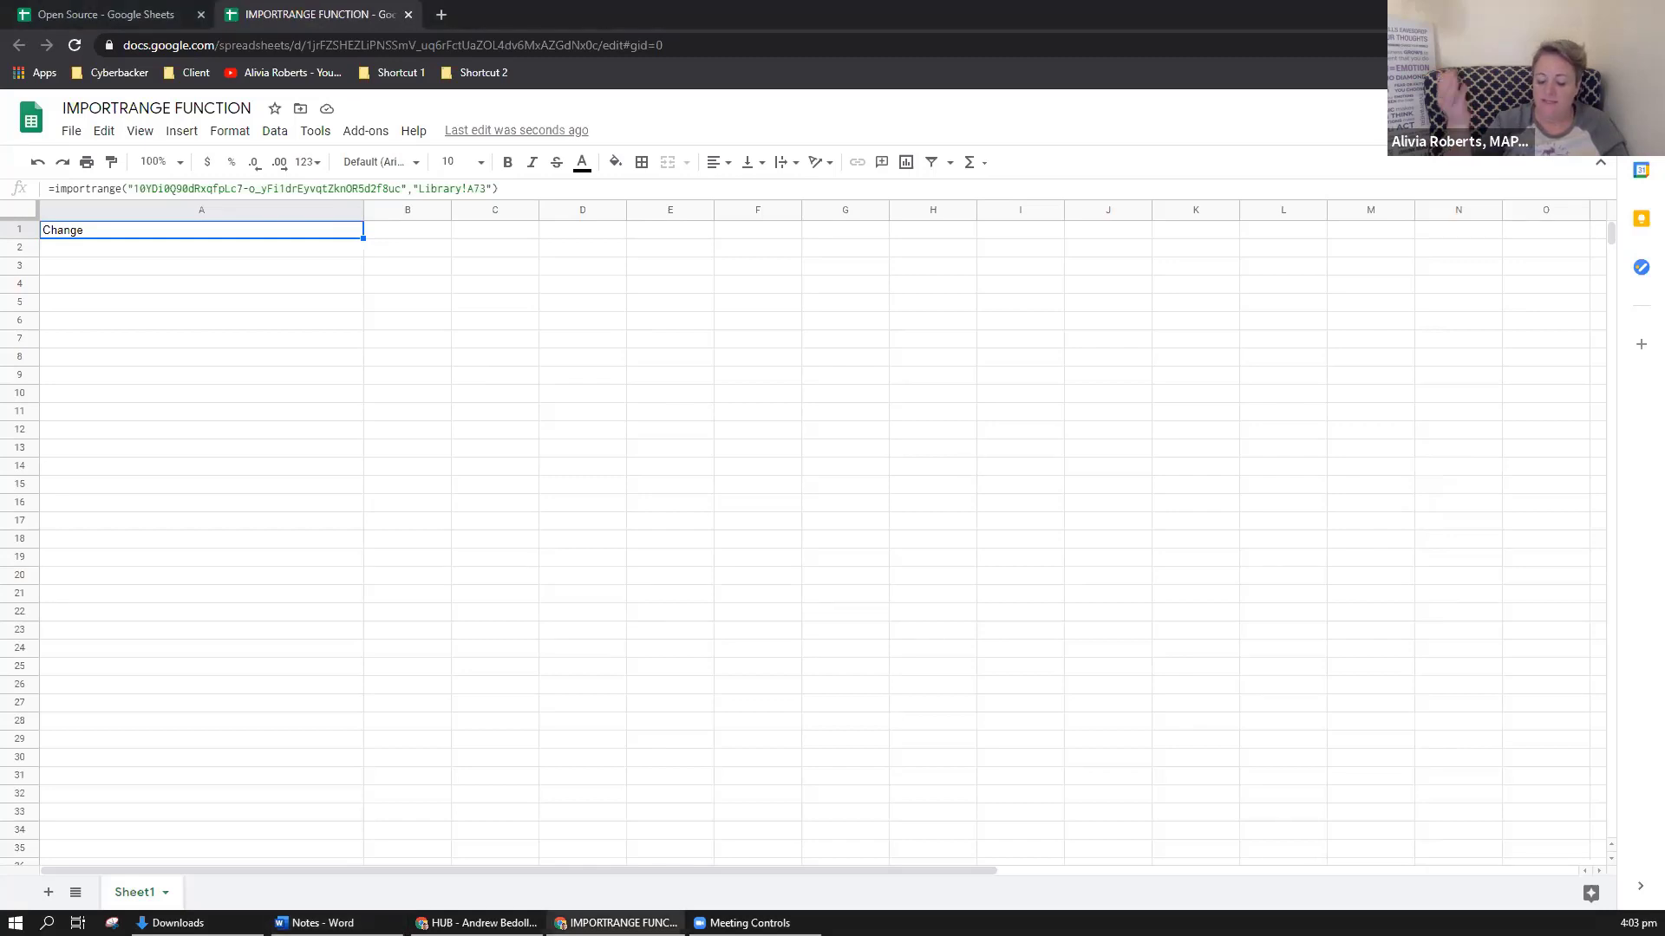